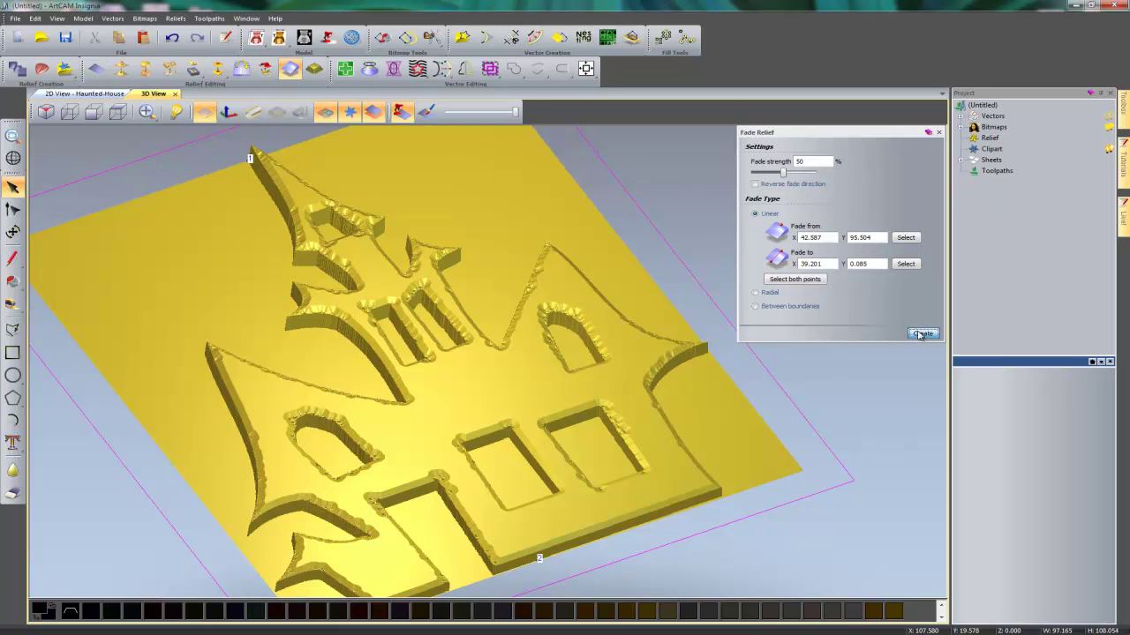
Step: Apply the linear relief fade at 50% strength two more times between the chosen points and close the Fade Relief settings
left_click(920, 333)
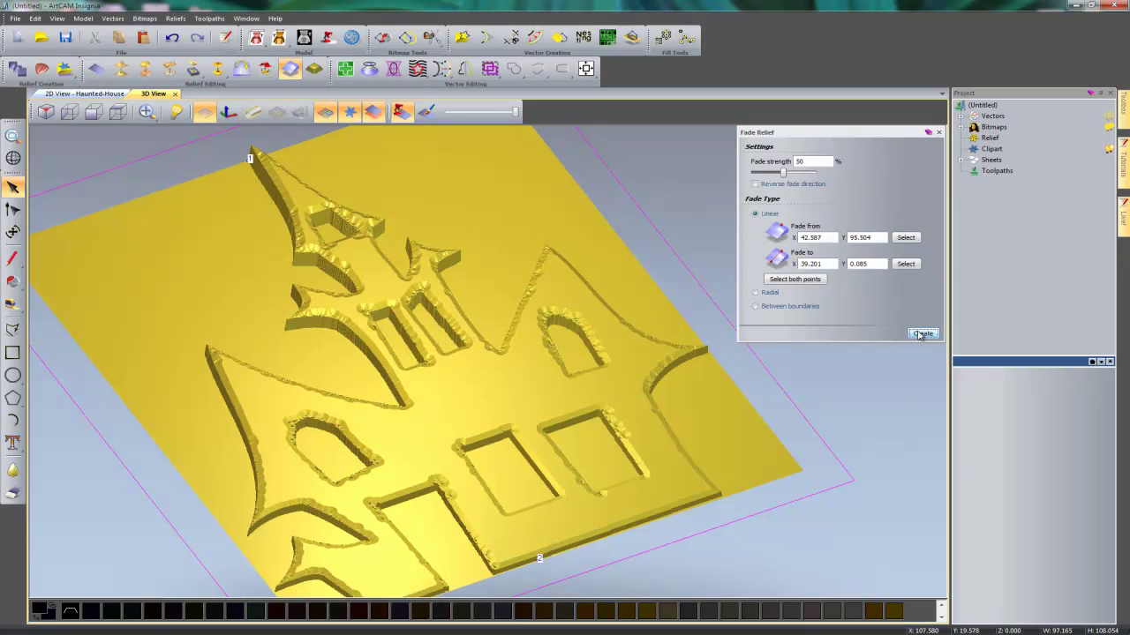
left_click(920, 333)
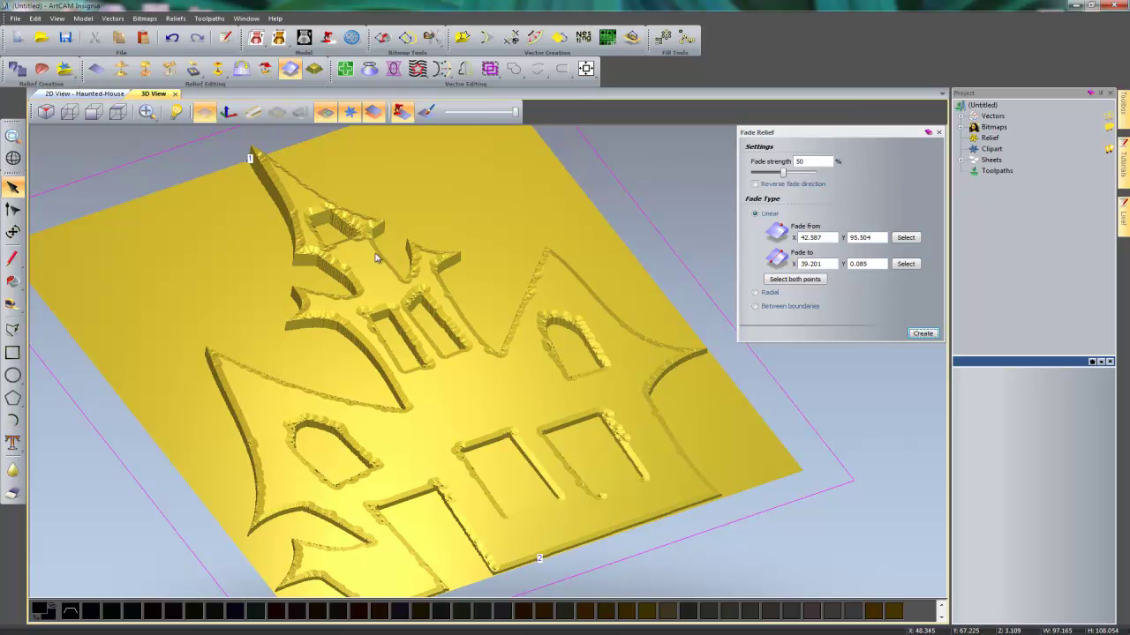
left_click(938, 132)
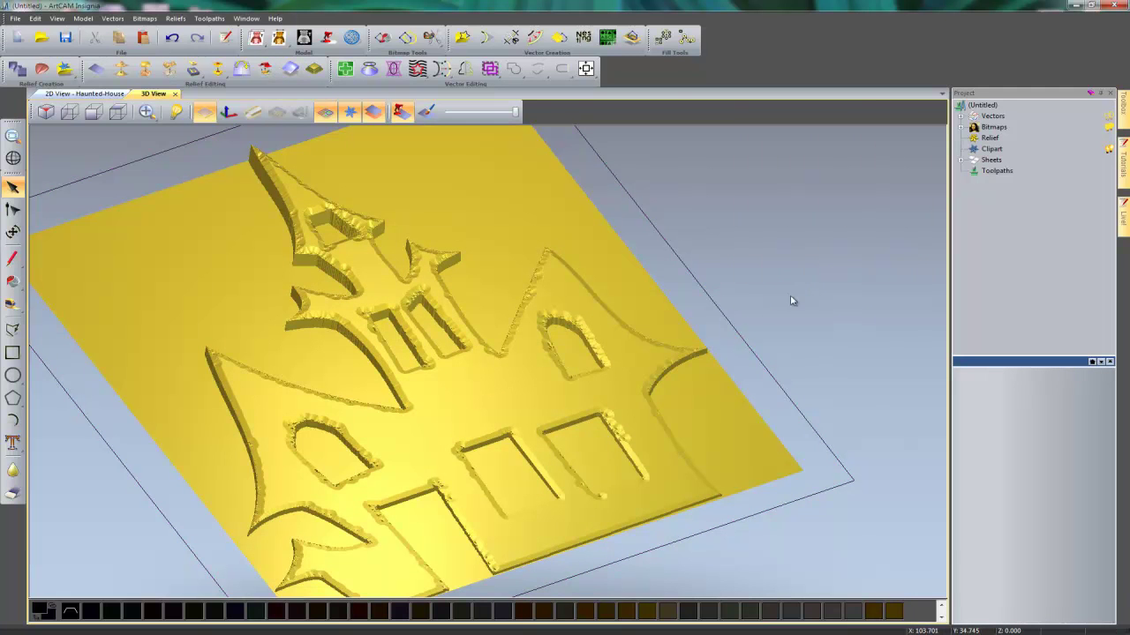
Step: Examine the faded house relief in 3D from a low side angle and from the front
left_click(736, 332)
left_click(736, 332)
left_click_drag(408, 433, 273, 475)
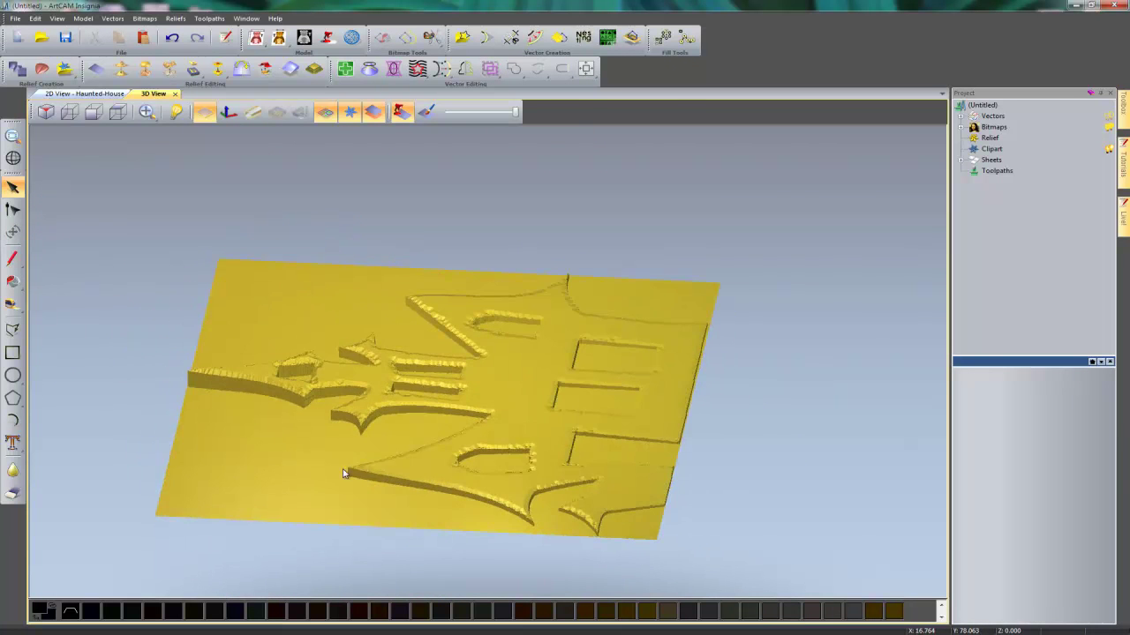
left_click_drag(439, 448, 453, 379)
scroll(456, 390, "up", 3)
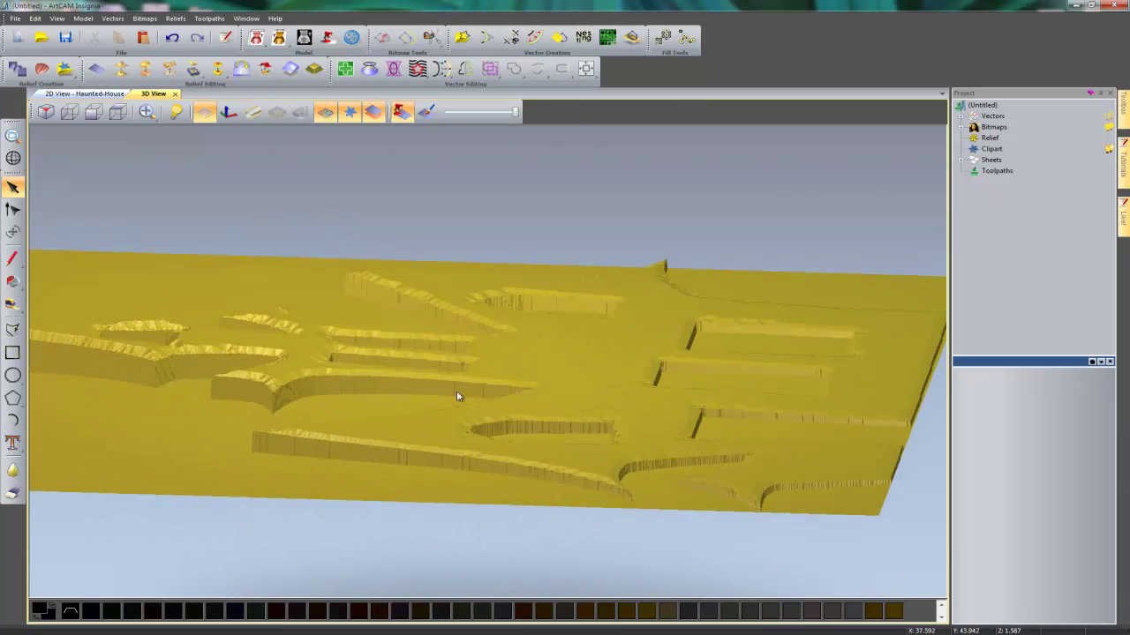
scroll(459, 403, "down", 1)
middle_click_drag(460, 403, 489, 413)
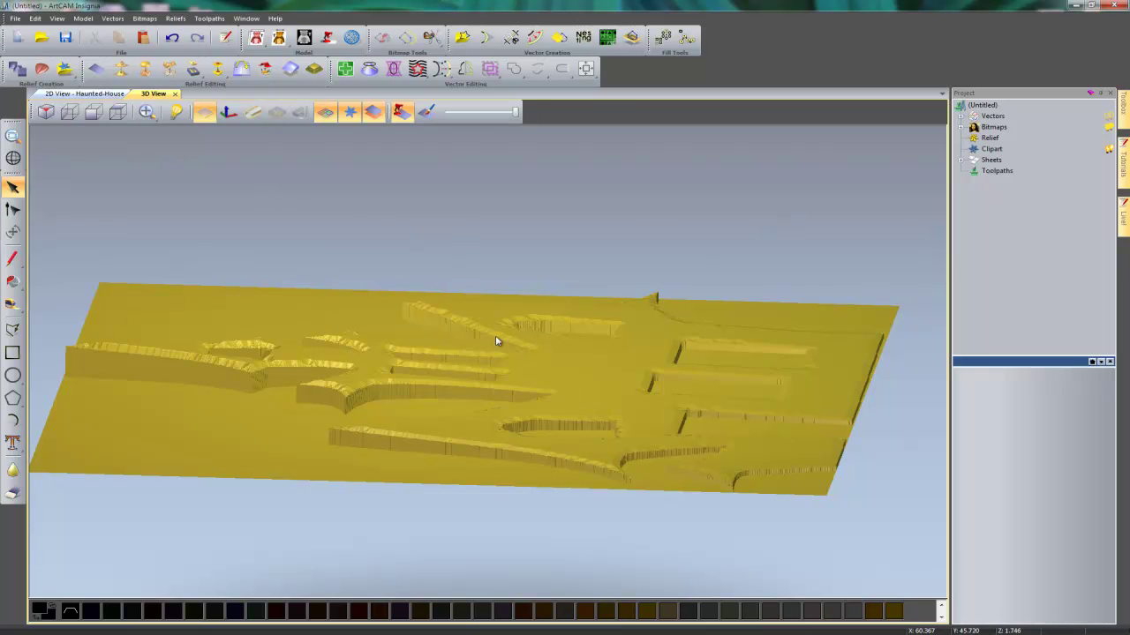
scroll(727, 362, "down", 3)
left_click_drag(733, 409, 311, 505)
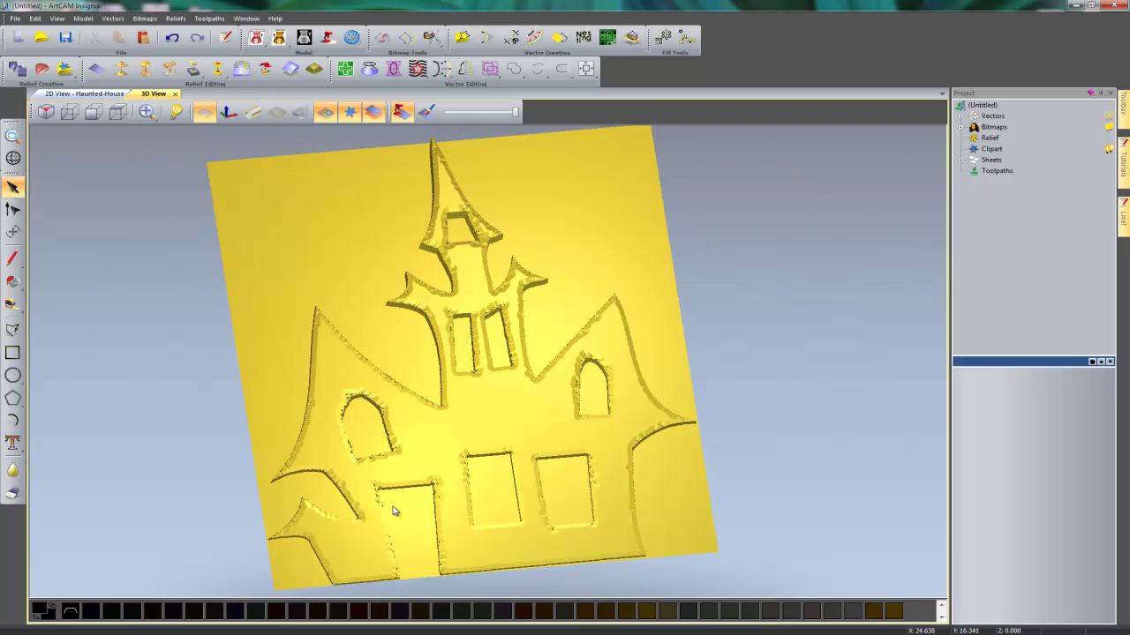
Step: Show the colour shading and add a flat shape with start height 1 to the yellow door and window areas
left_click(427, 111)
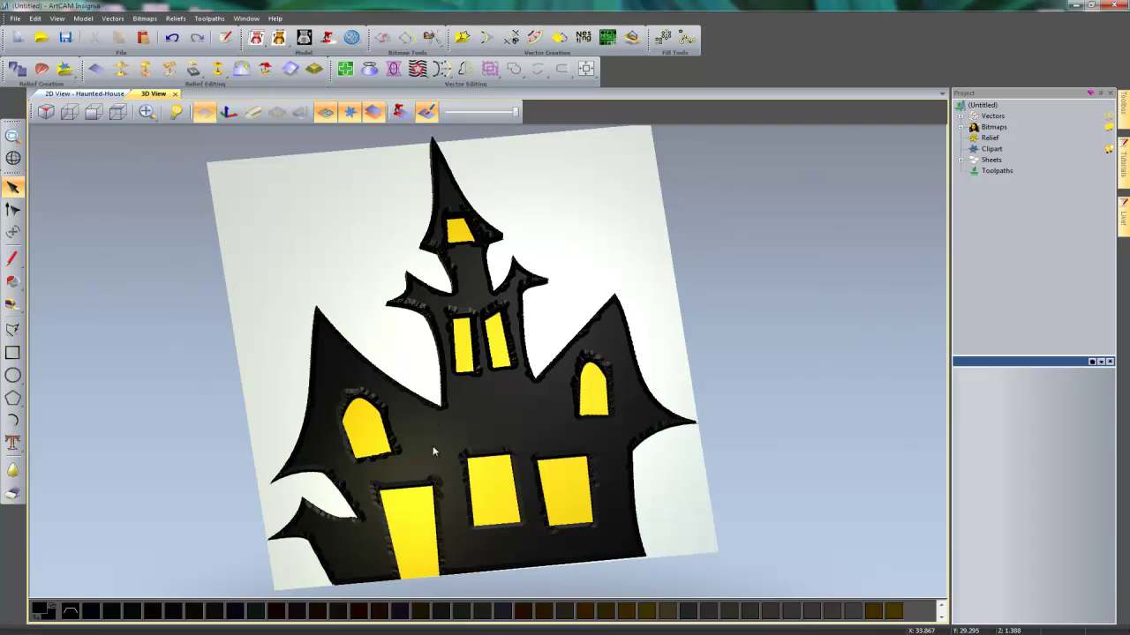
double_click(420, 513)
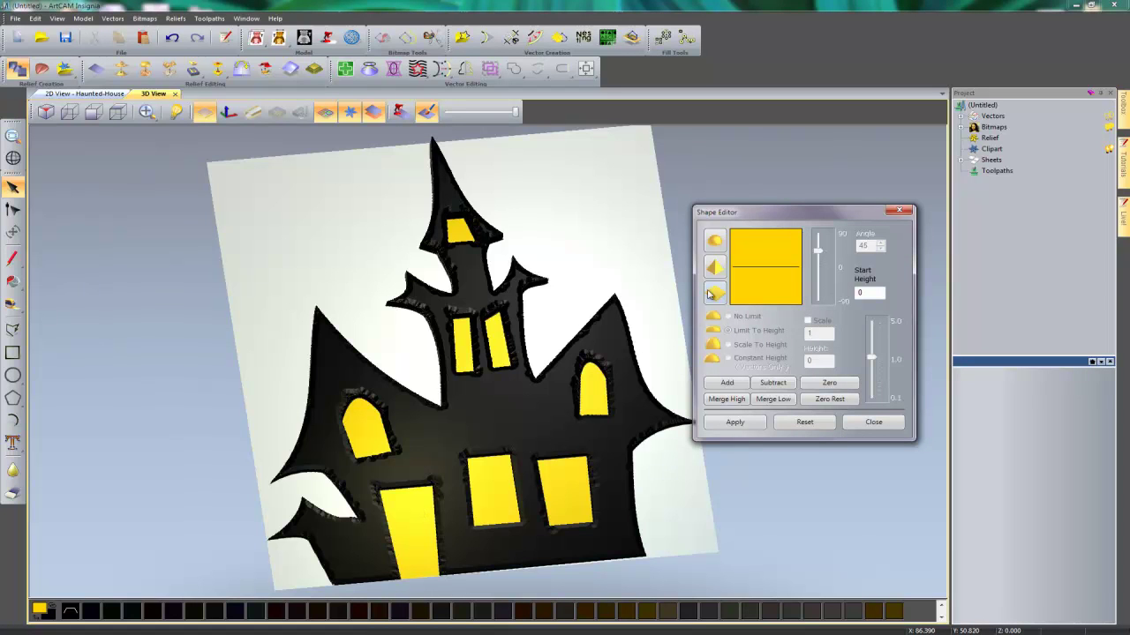
double_click(877, 292)
type("1")
left_click(730, 387)
left_click(896, 422)
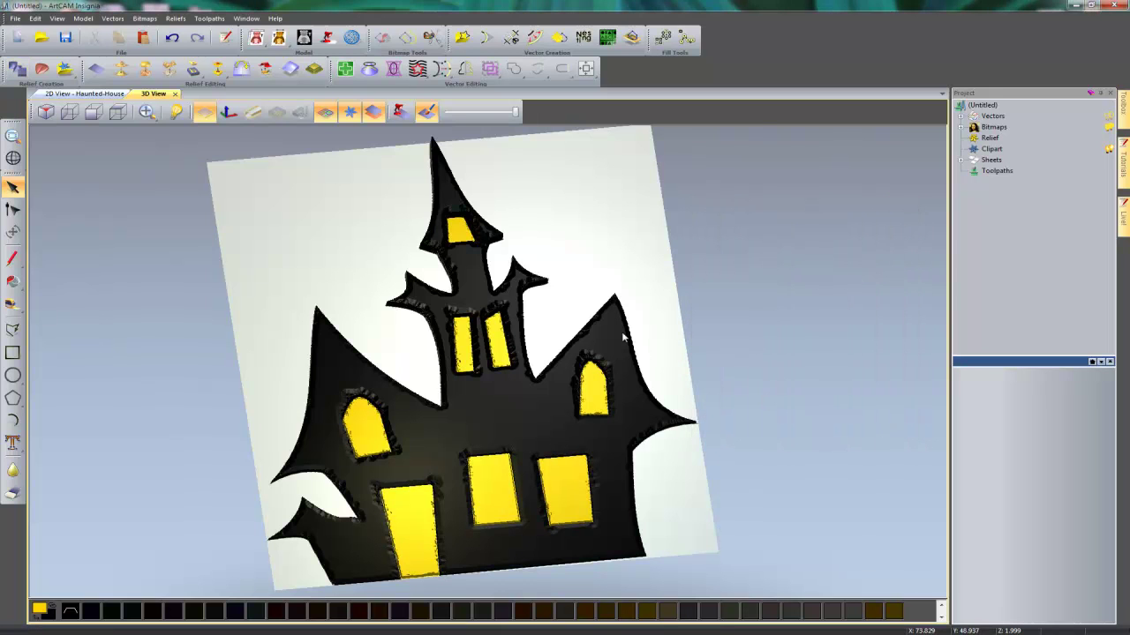
Step: Return the 3D view to material shading and hide the zero plane so only the house relief is displayed
left_click(401, 111)
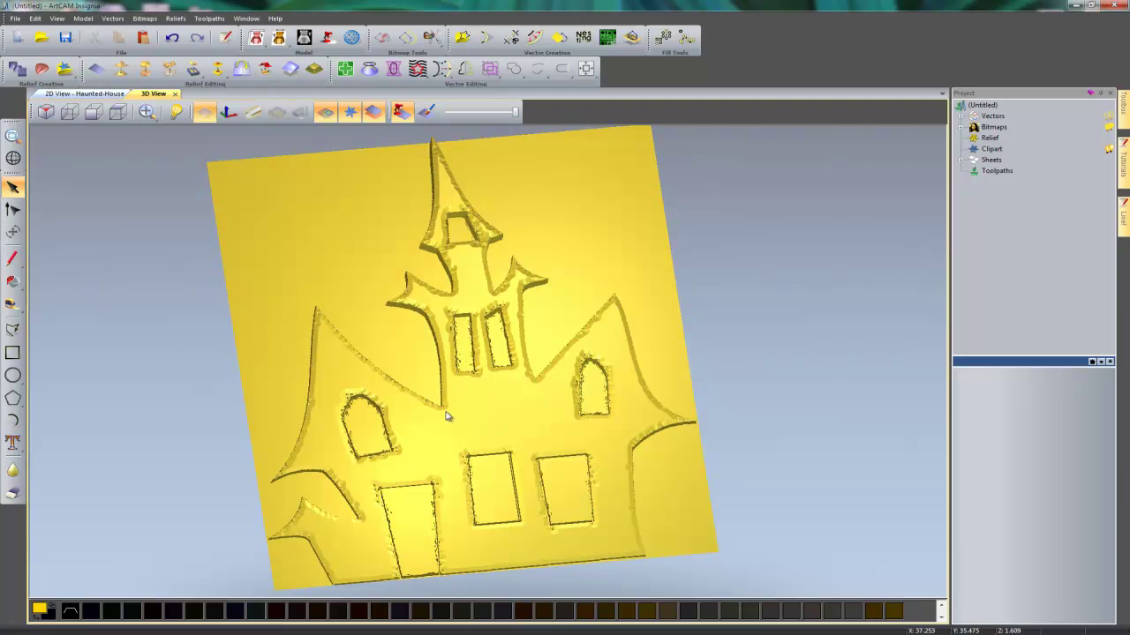
left_click(204, 112)
left_click_drag(485, 494, 450, 521)
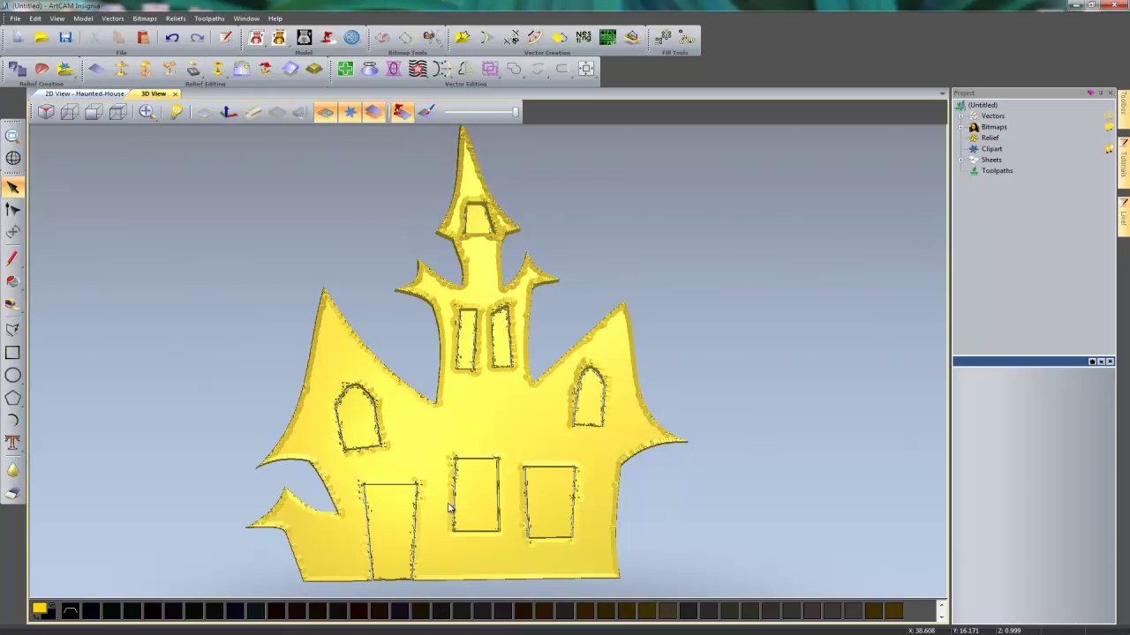
left_click(15, 18)
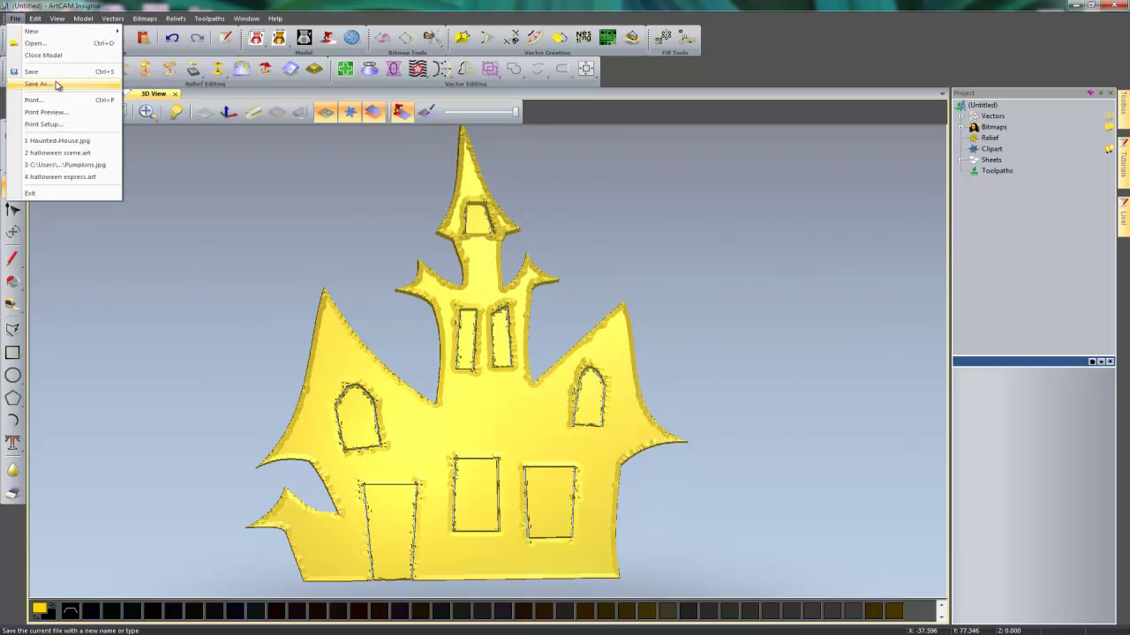
left_click(612, 274)
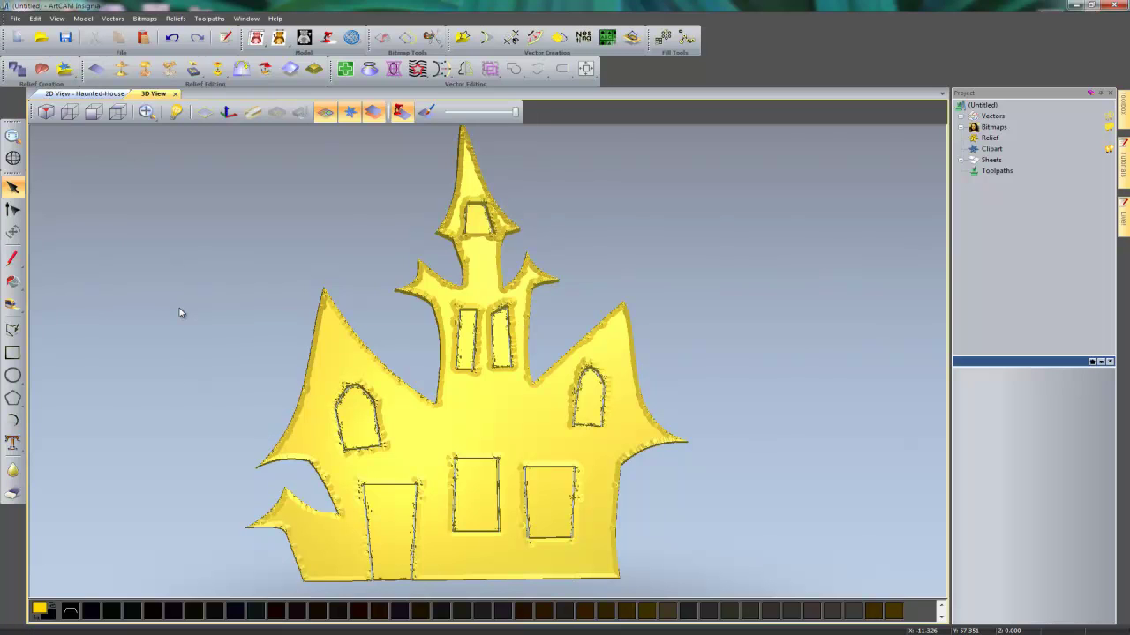
Step: Open the relief clipart library and look through the Animals collection
left_click(65, 71)
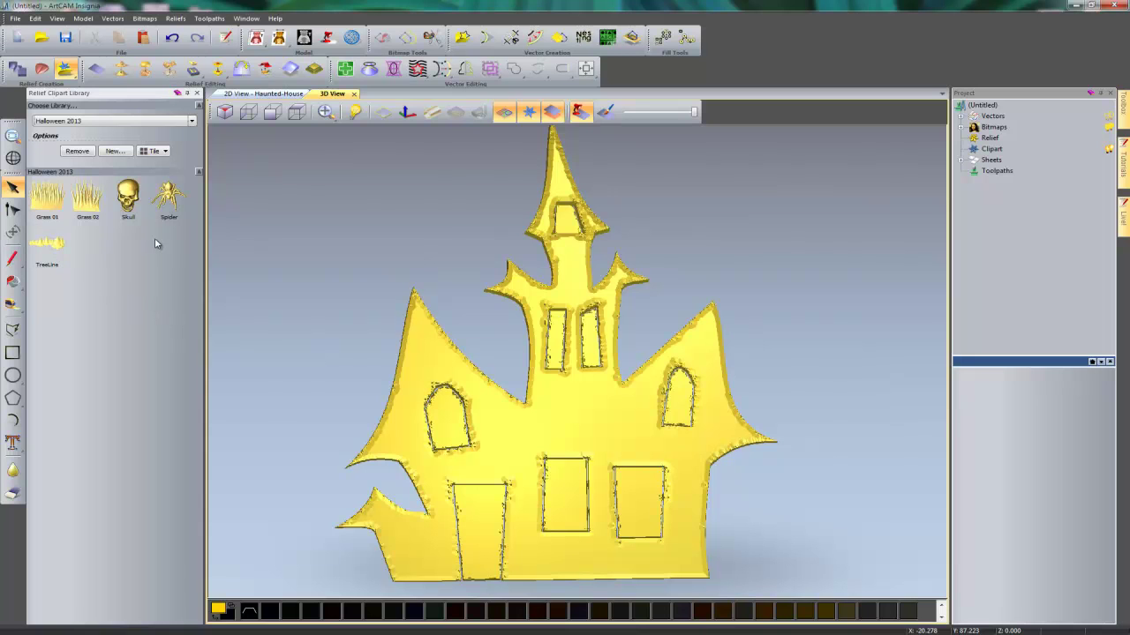
left_click_drag(49, 243, 97, 299)
left_click(98, 121)
scroll(100, 256, "up", 15)
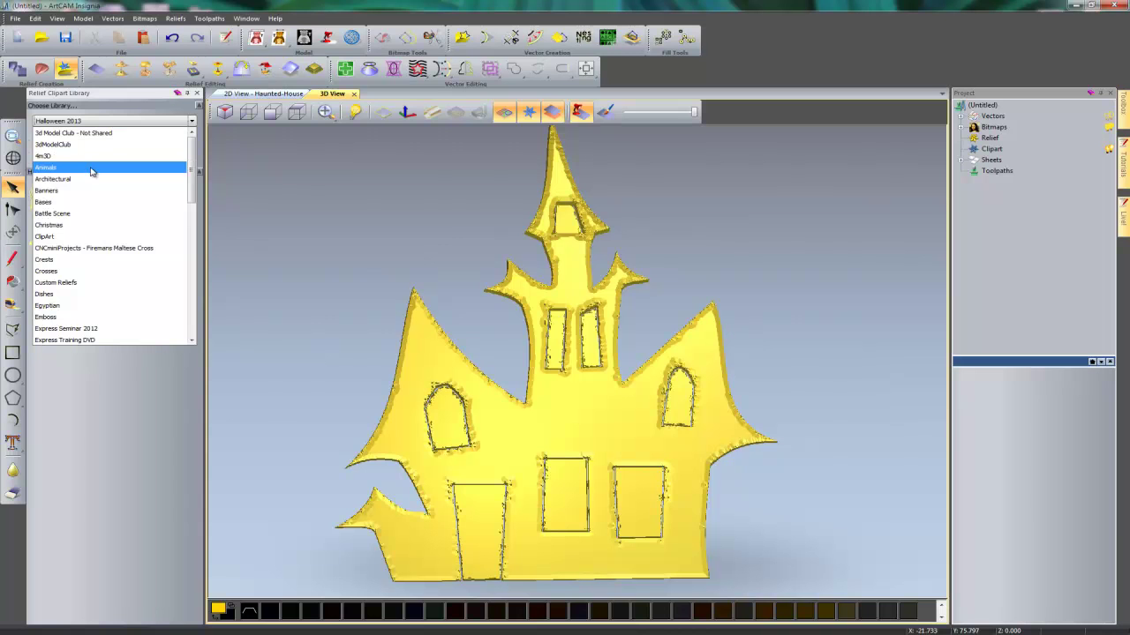
left_click(92, 171)
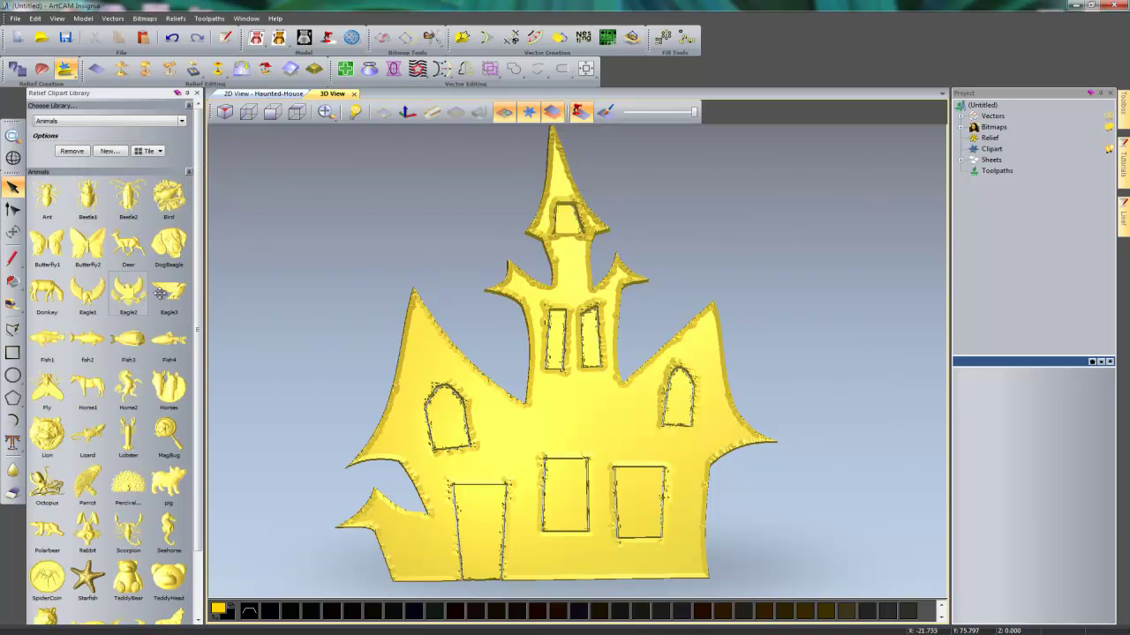
scroll(196, 240, "down", 3)
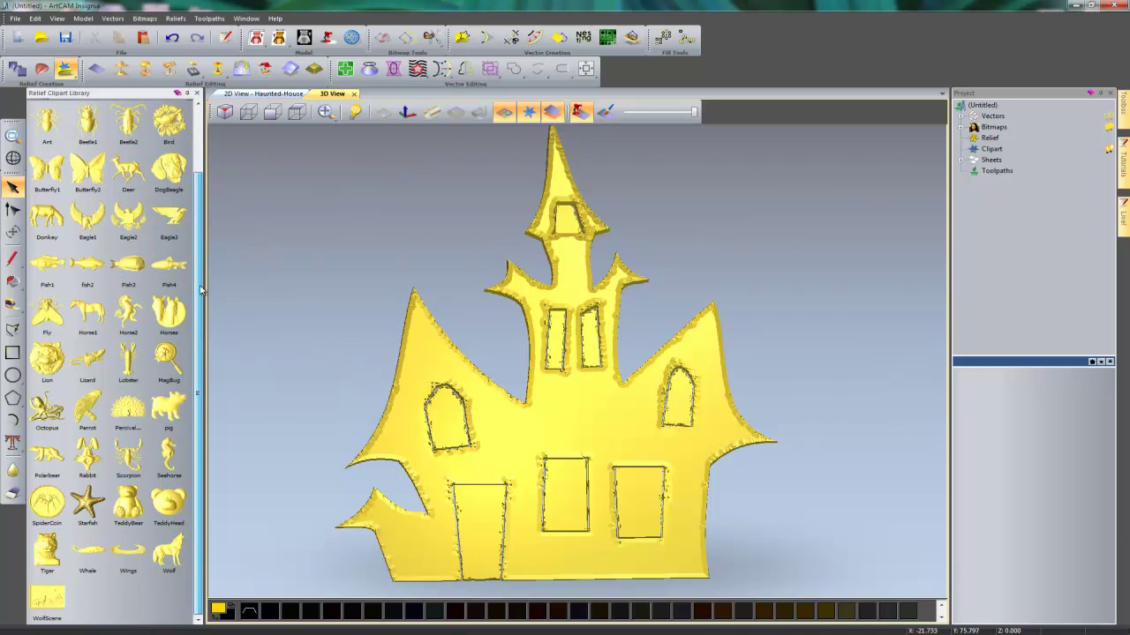
scroll(201, 289, "up", 3)
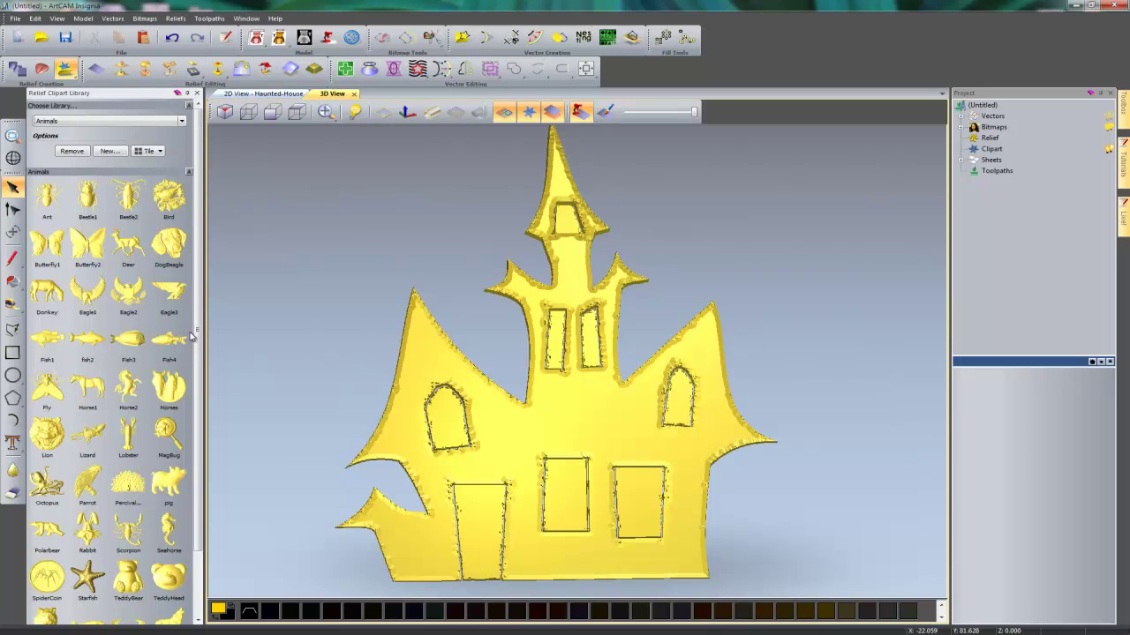
Step: Look through the Crests and Greenery collections in the relief clipart library
left_click(77, 121)
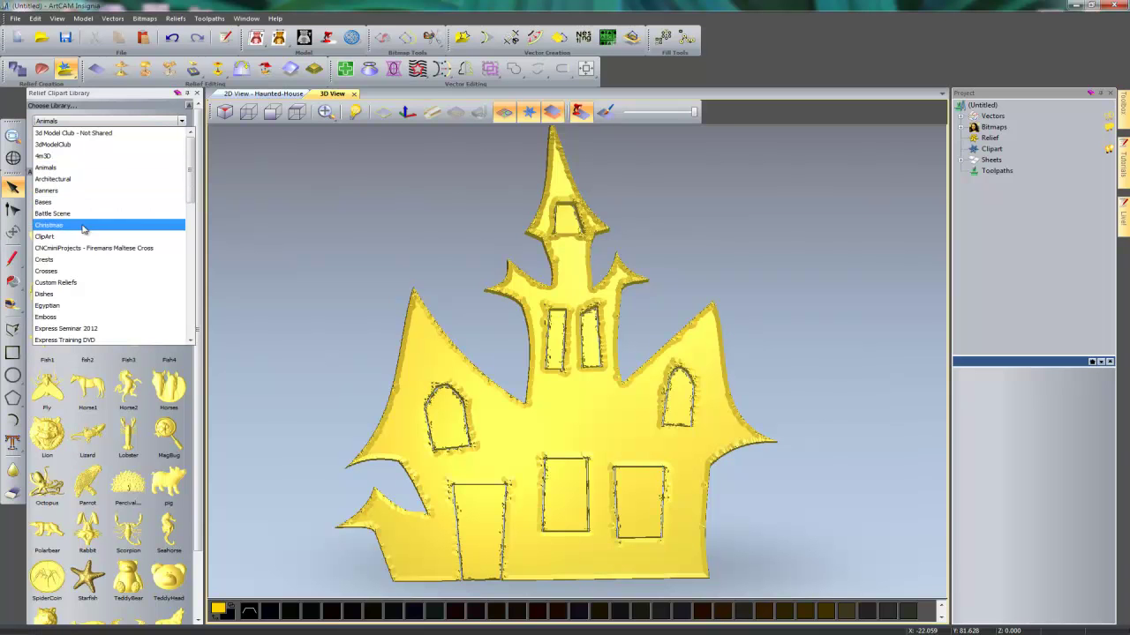
left_click(80, 261)
left_click_drag(198, 201, 191, 168)
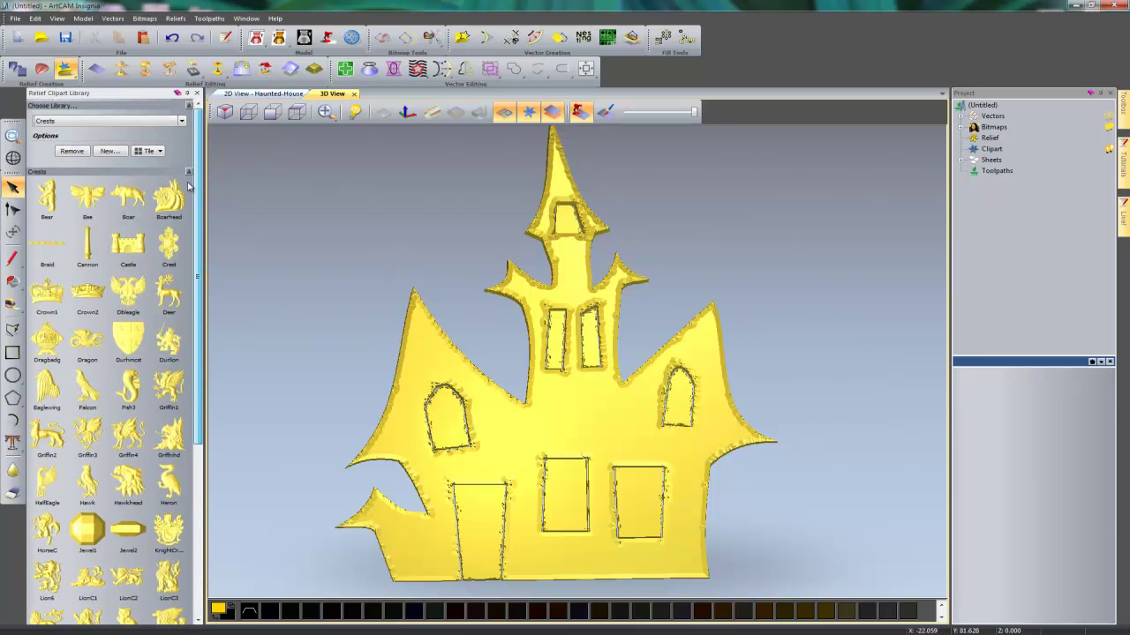
left_click(65, 123)
scroll(64, 284, "down", 3)
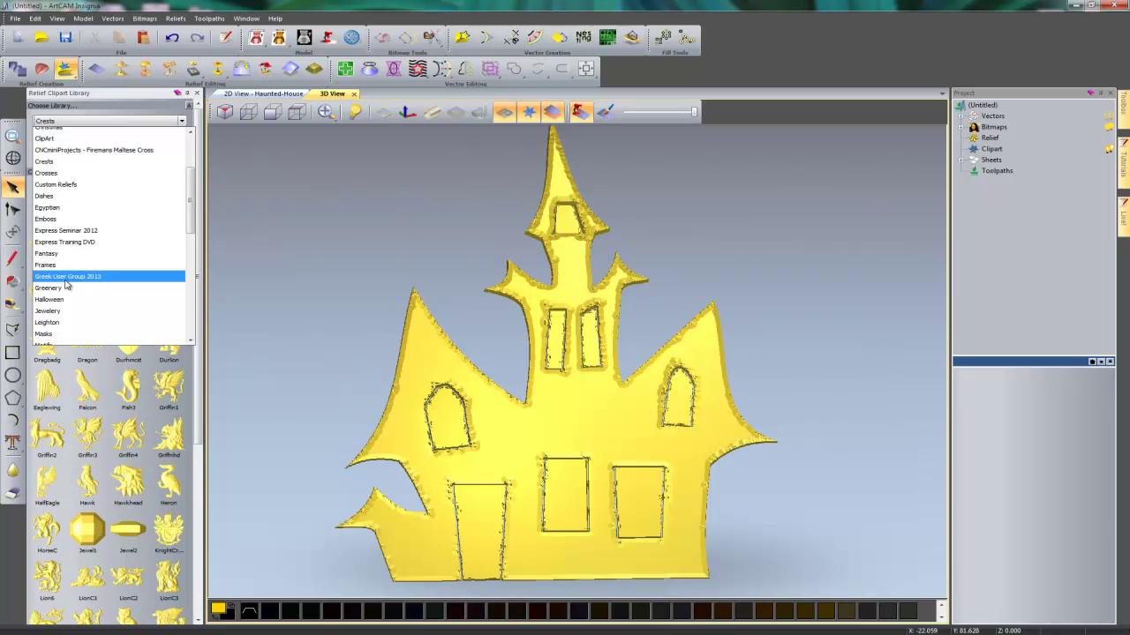
left_click(62, 287)
left_click_drag(198, 219, 196, 168)
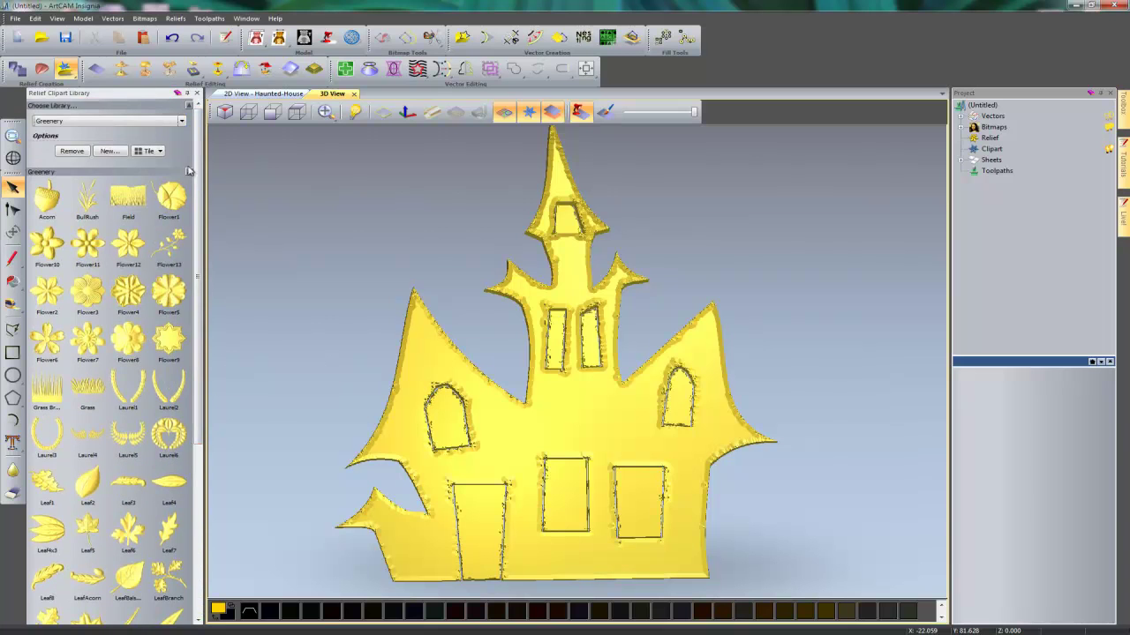
Step: Switch the clipart library to Halloween 2013 and add the house relief to it
left_click(89, 120)
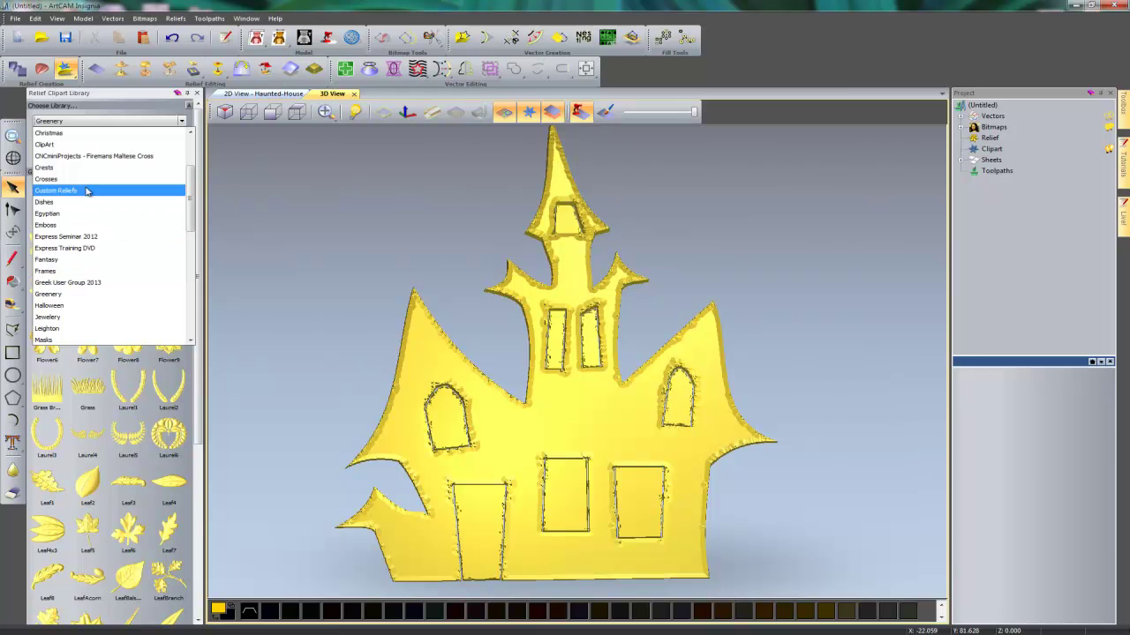
scroll(87, 191, "down", 5)
scroll(86, 191, "down", 5)
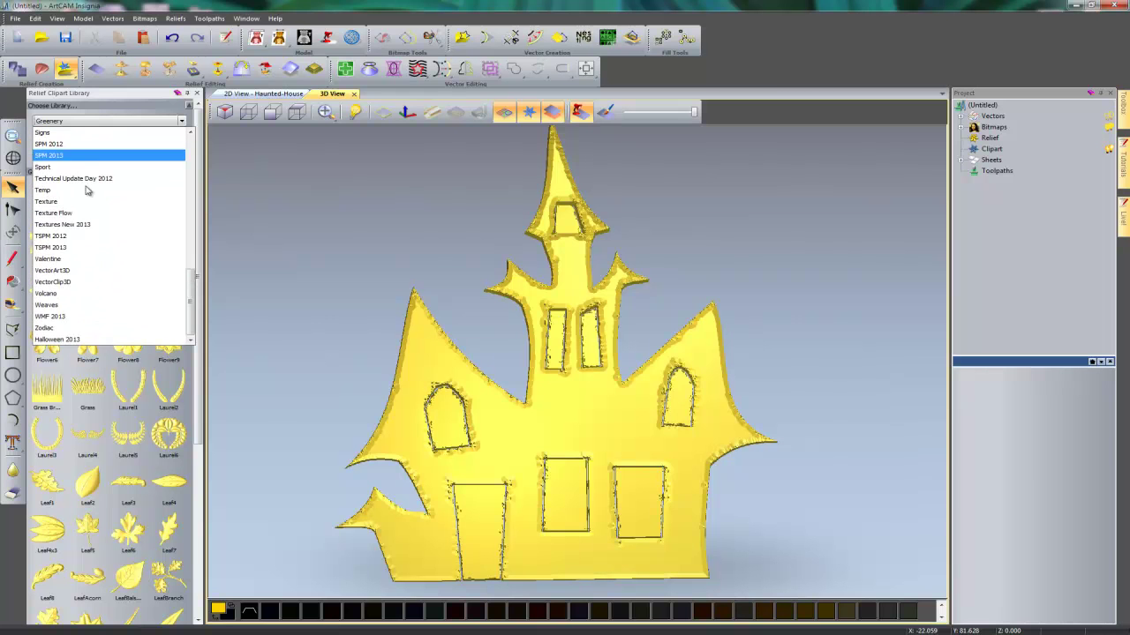
left_click(67, 340)
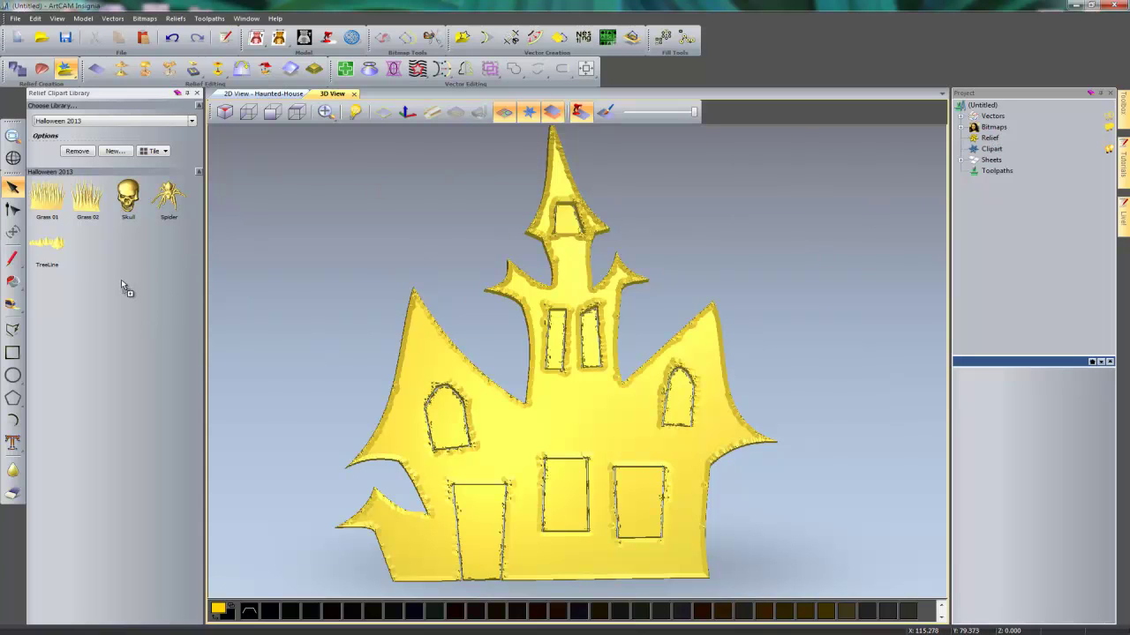
left_click_drag(120, 280, 121, 280)
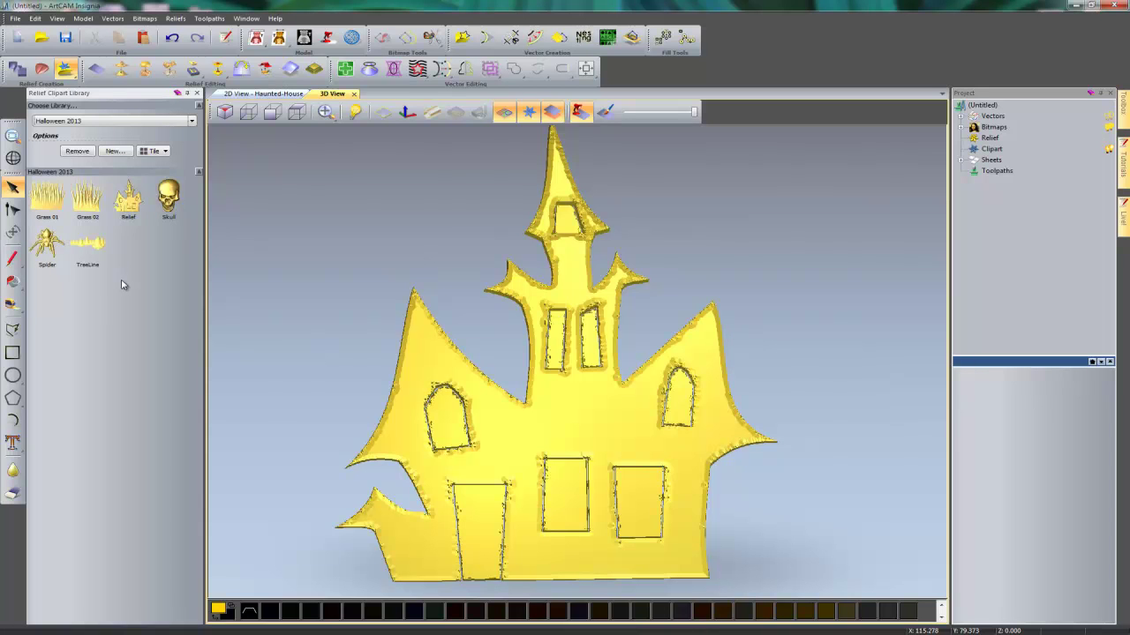
Step: Rename the new house clipart in the Halloween 2013 library as Haunted House
right_click(130, 225)
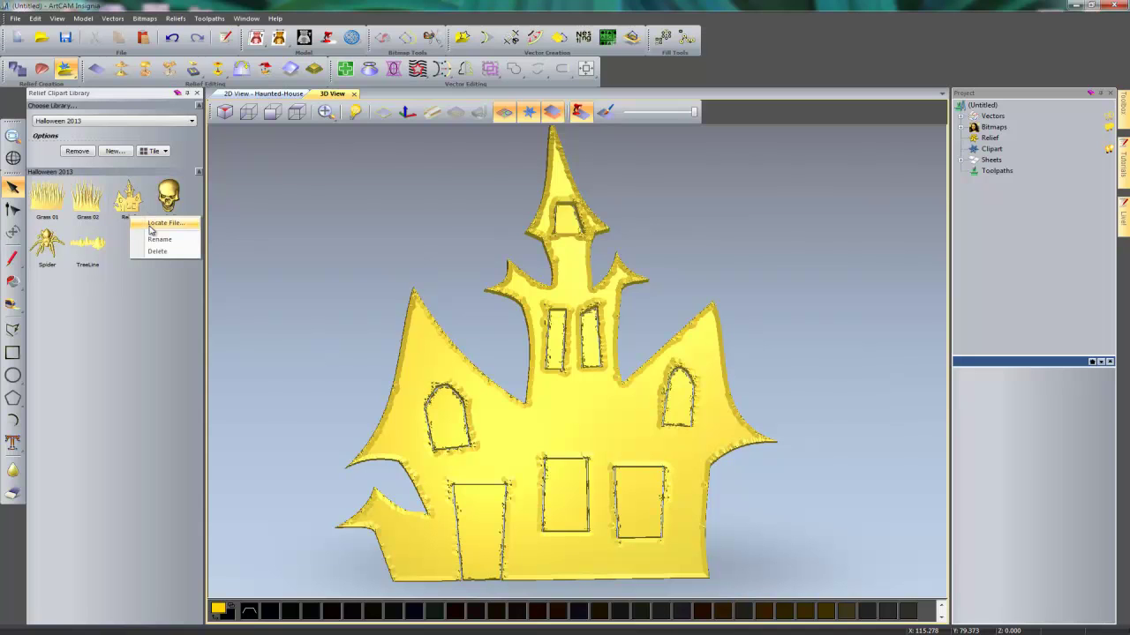
left_click(160, 240)
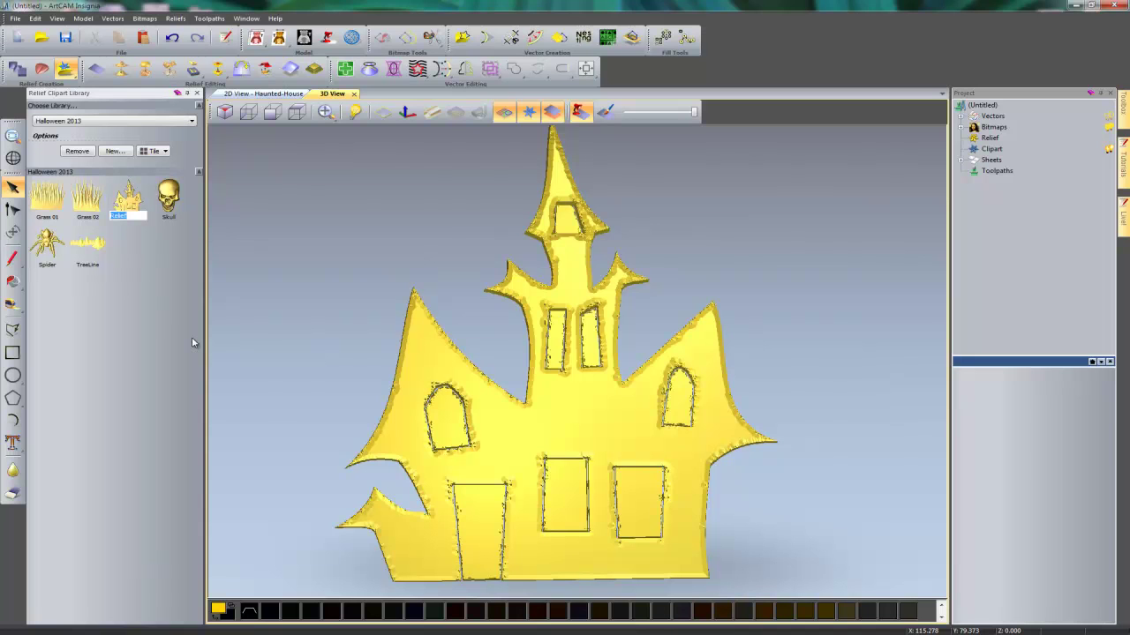
type("Haunted House")
key("Return")
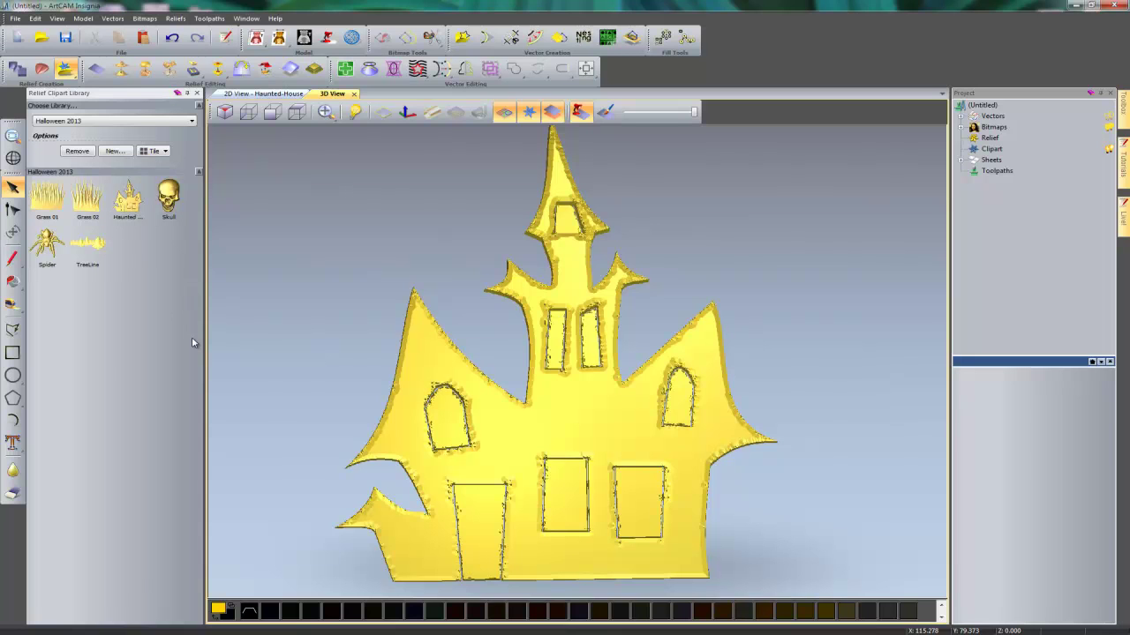
Step: Locate the Haunted House clipart file in Windows Explorer, review its Send to options, and close the window
right_click(134, 203)
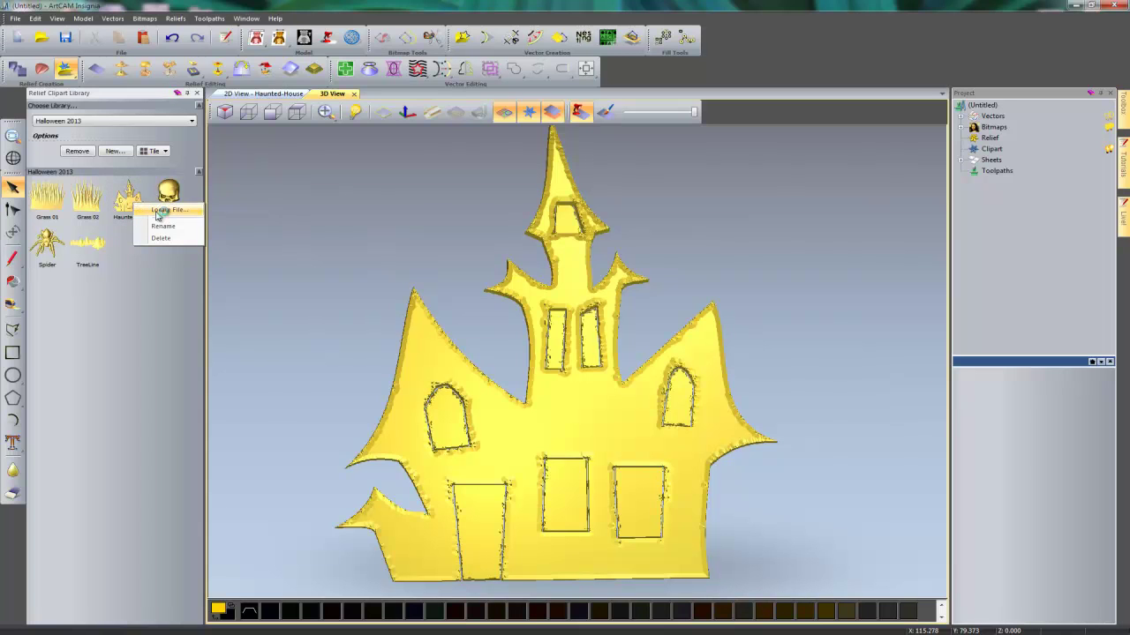
key("Escape")
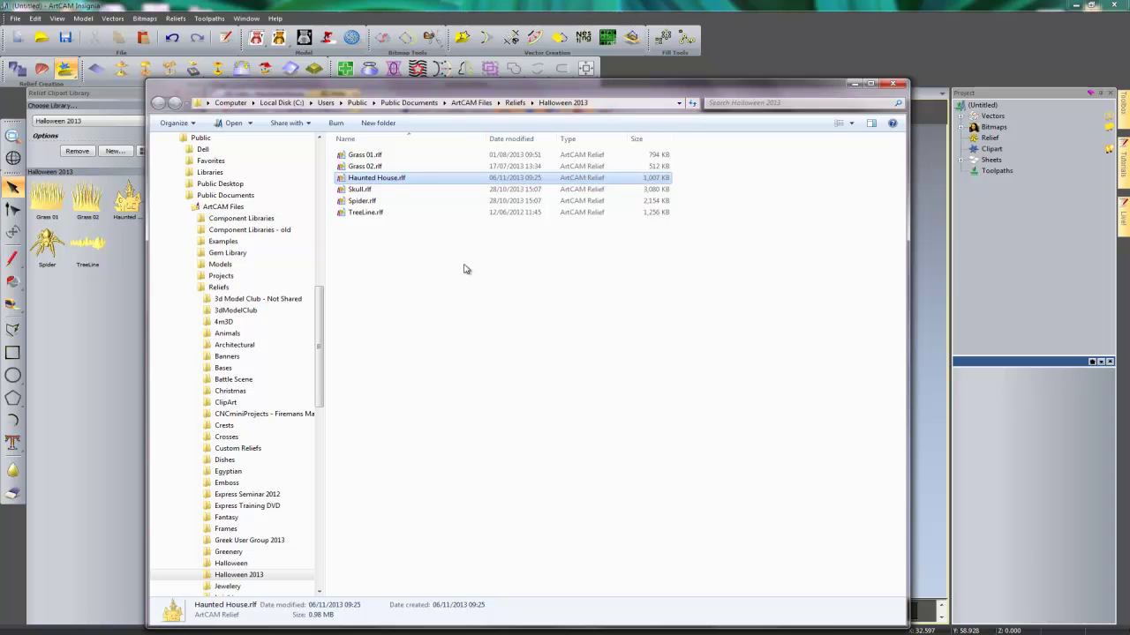
right_click(385, 180)
mouse_move(434, 252)
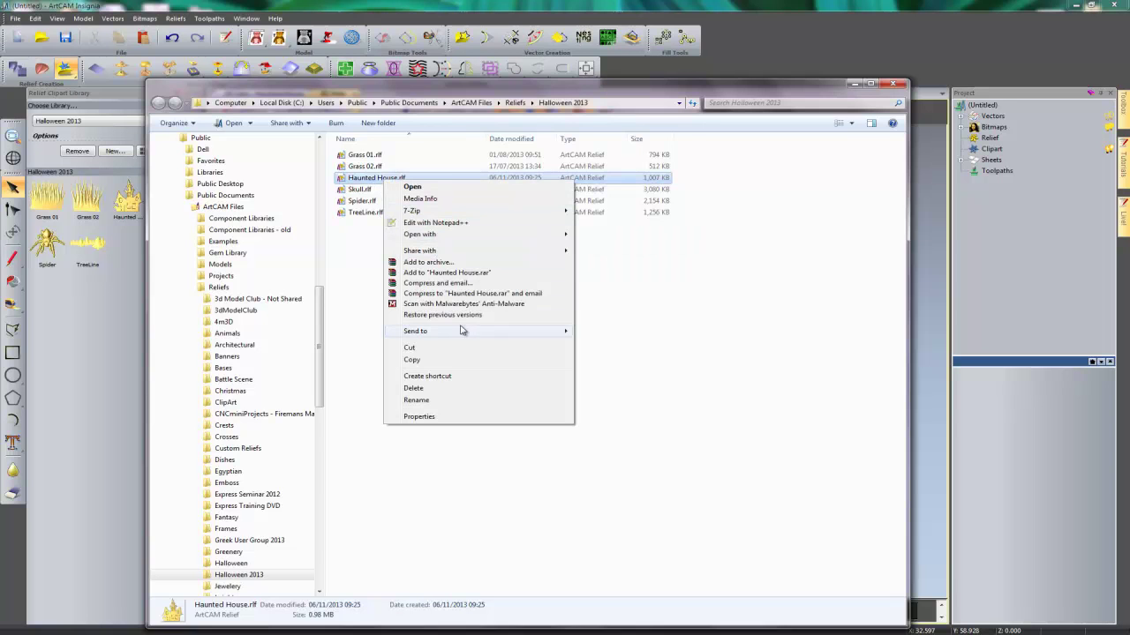
mouse_move(509, 331)
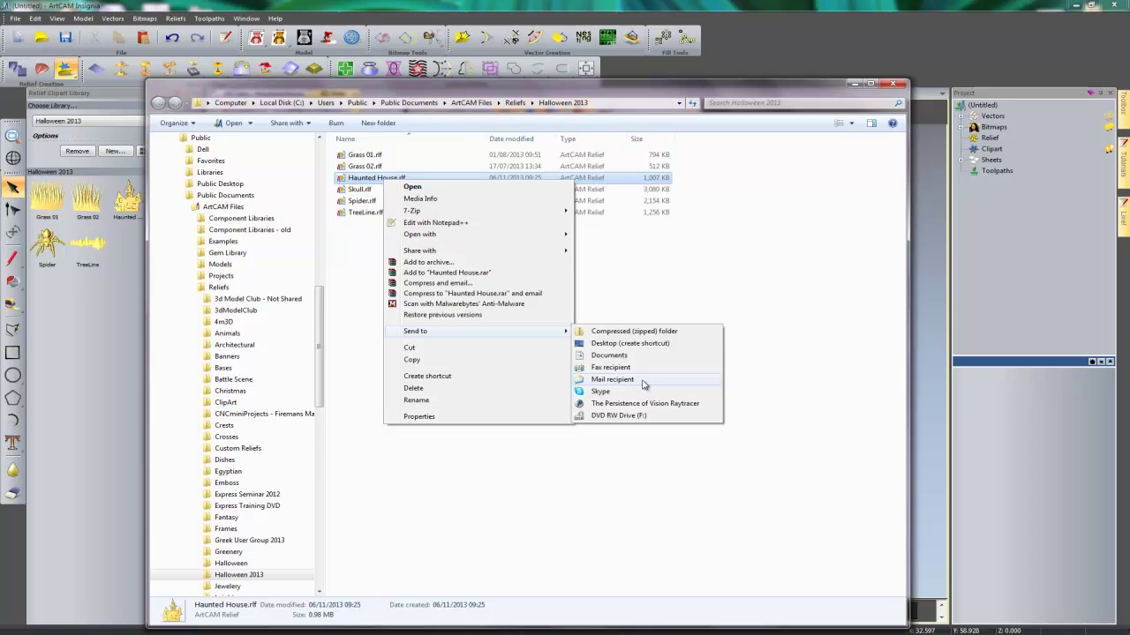
left_click(869, 322)
left_click(892, 85)
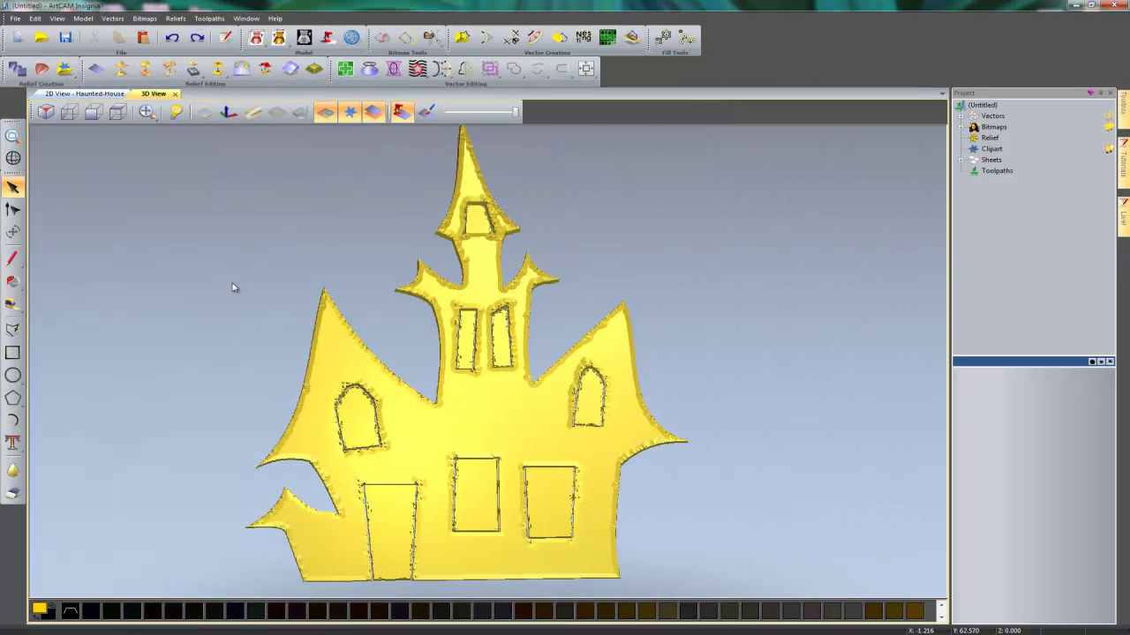
Step: Open pumpkin.art from the Halloween Insignia 2013 Modelling folder without saving the changes to the house model
left_click(16, 21)
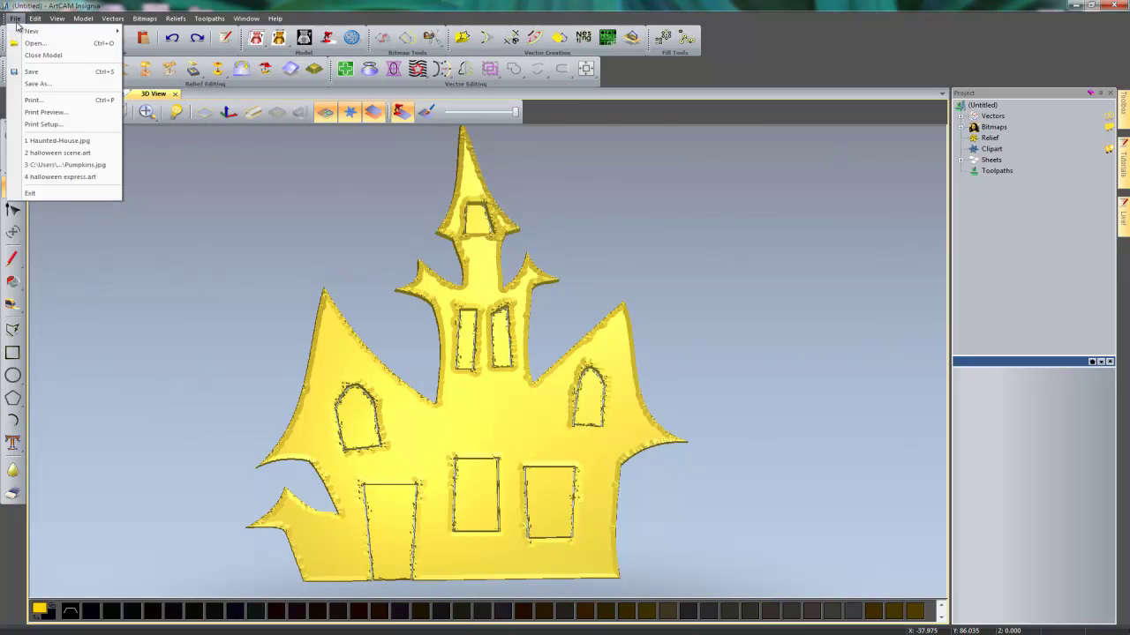
left_click(34, 44)
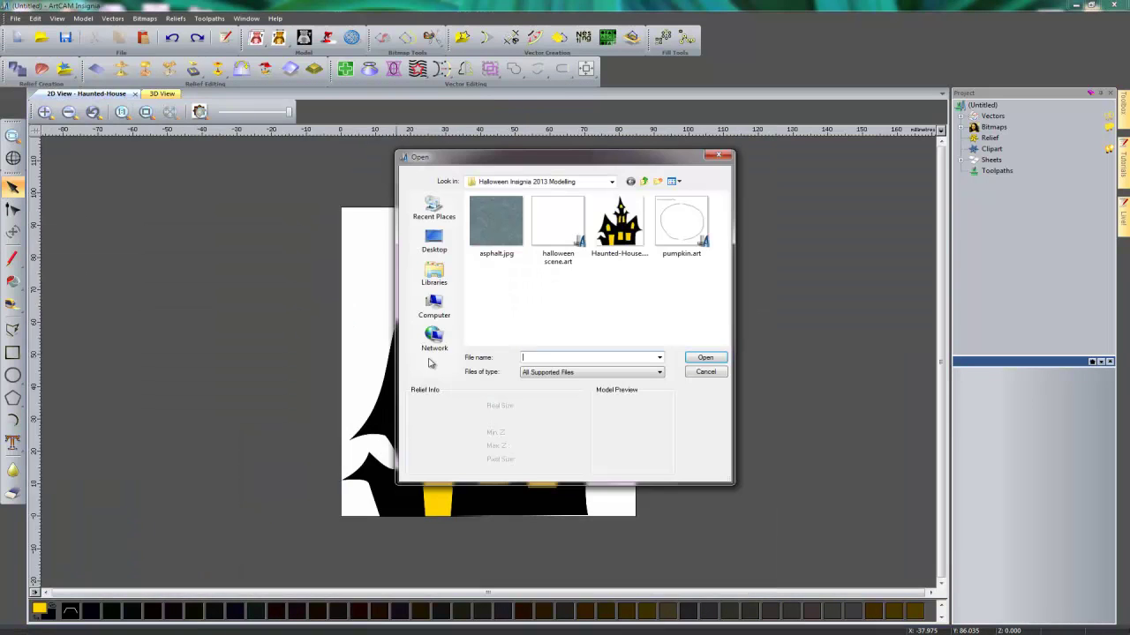
left_click(681, 225)
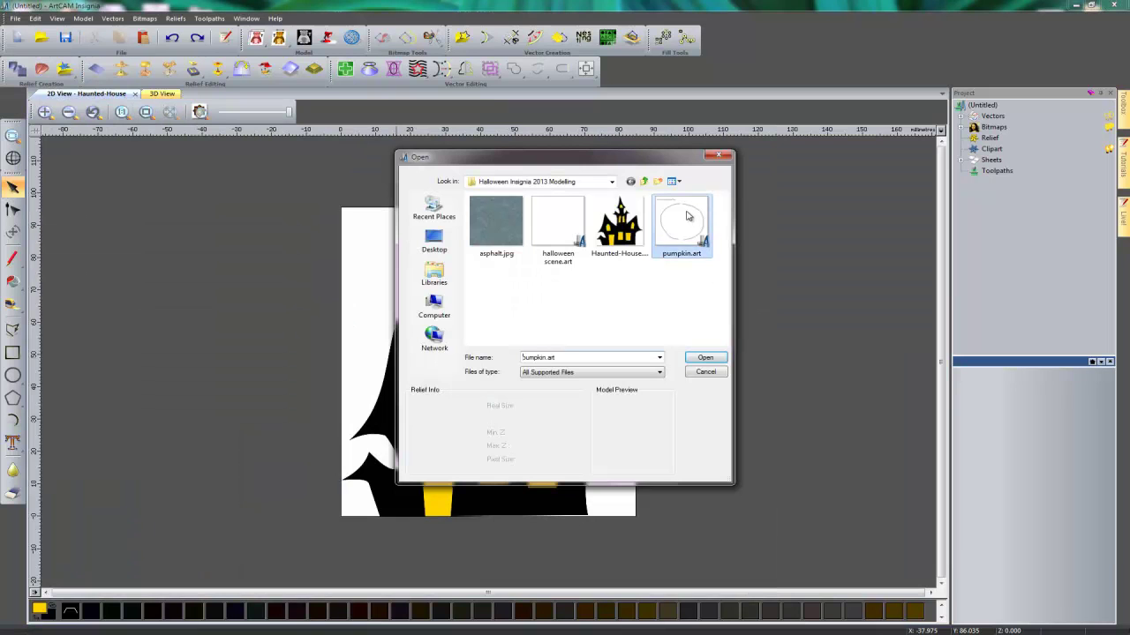
left_click(705, 361)
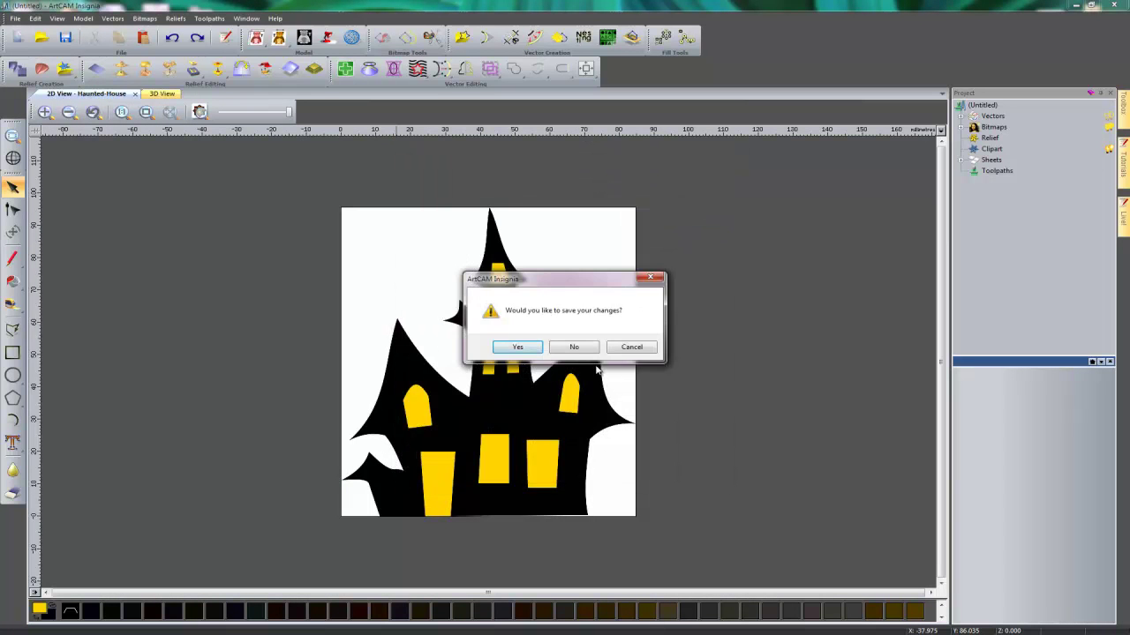
left_click(574, 347)
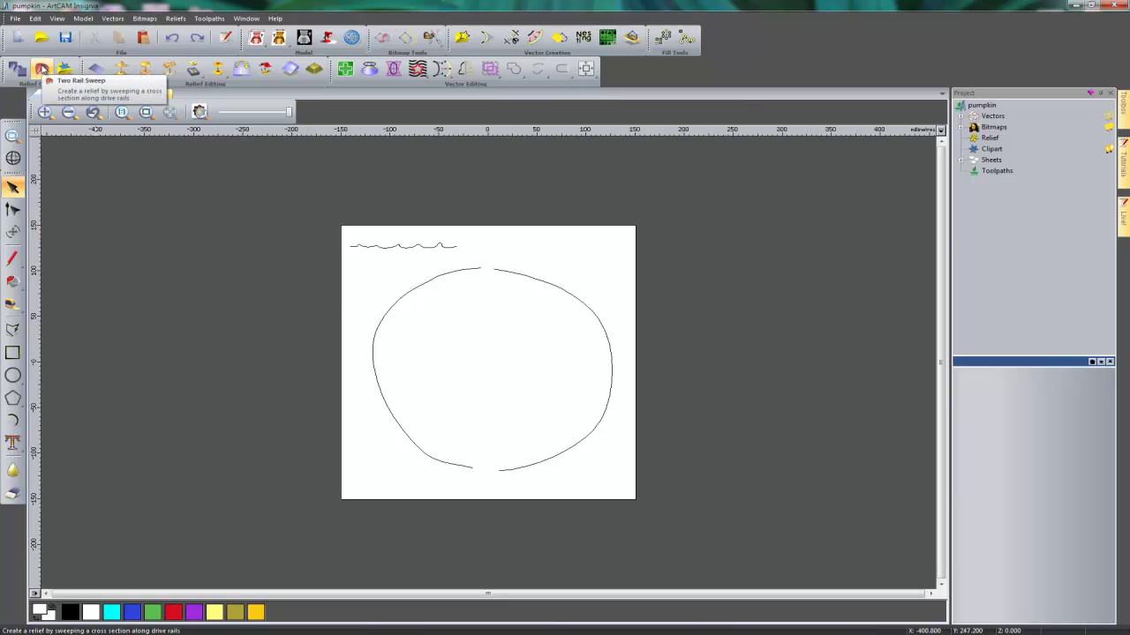
Step: Start a Two Rail Sweep with the pumpkin's left curve as the top drive rail and the right curve as the bottom drive rail
left_click(41, 69)
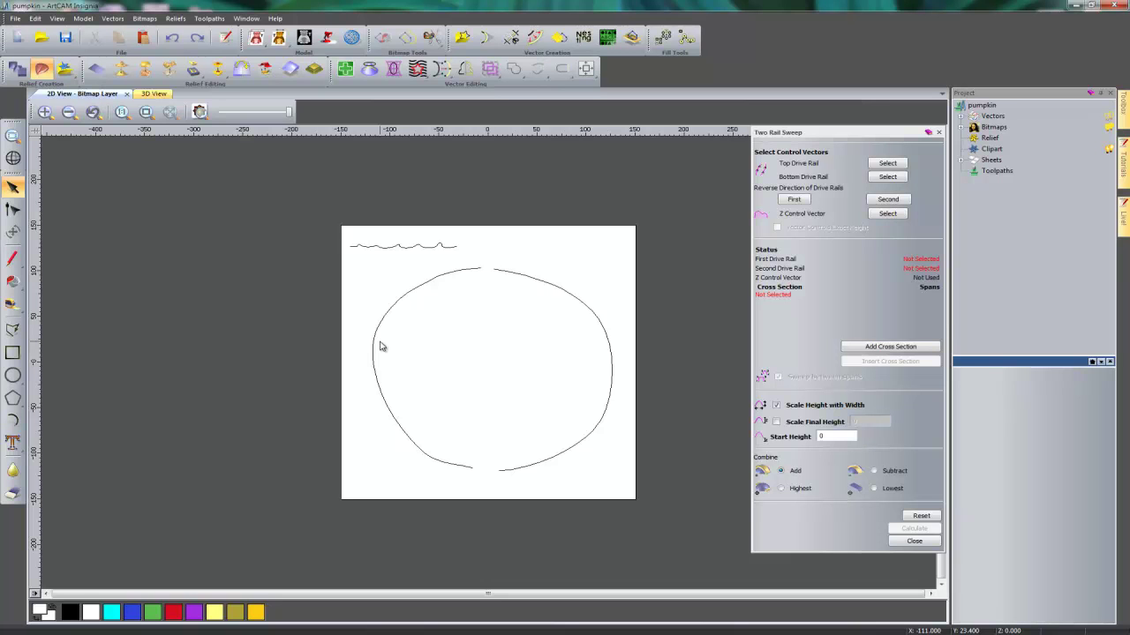
left_click(428, 283)
left_click(887, 163)
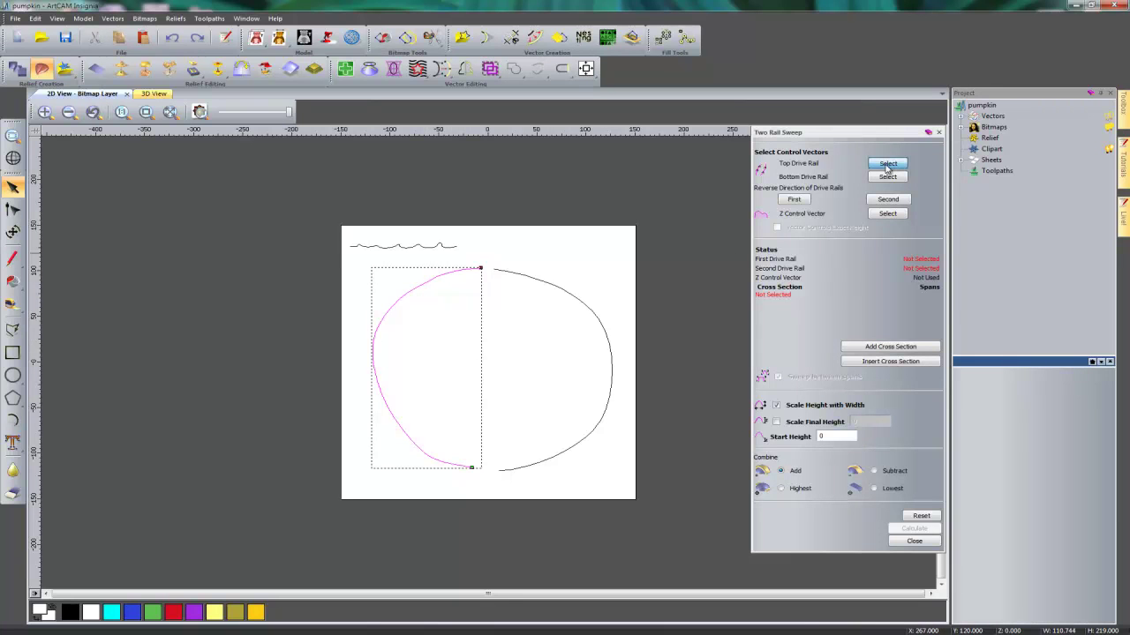
left_click(526, 466)
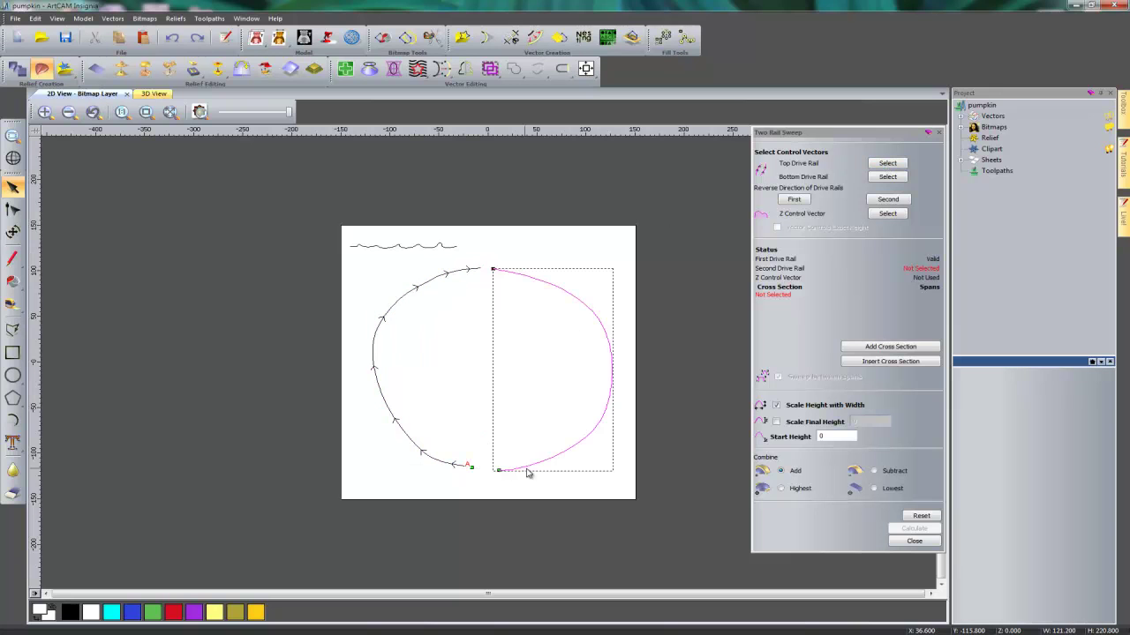
left_click(885, 178)
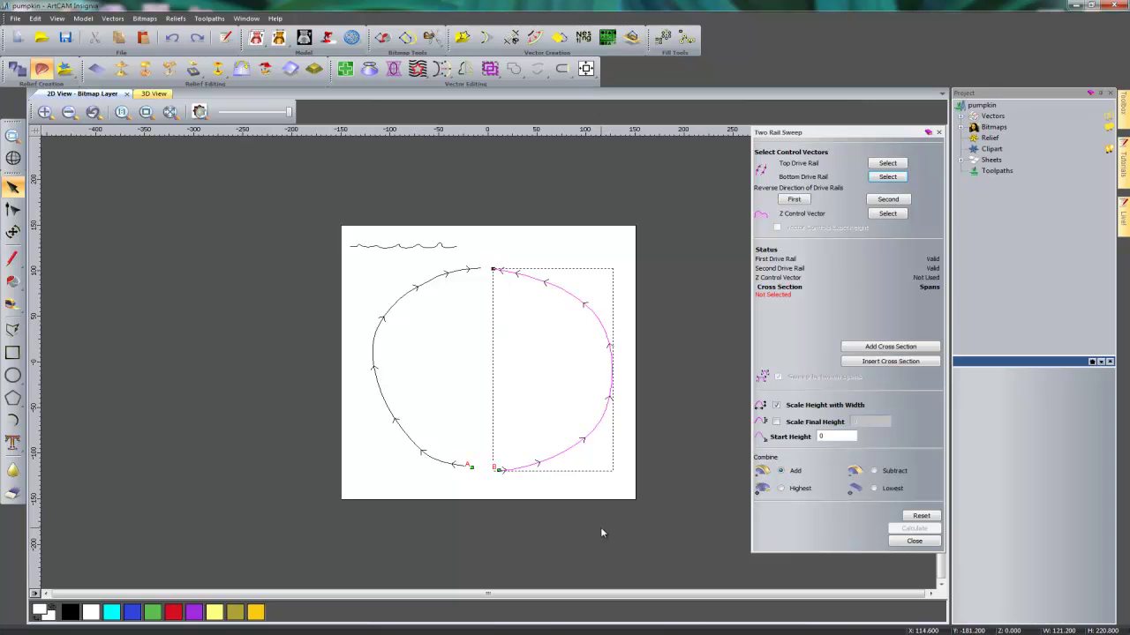
Step: Add the wavy line as the sweep's cross section, calculate the relief in Add mode with start height 0, and close the sweep settings
left_click(439, 247)
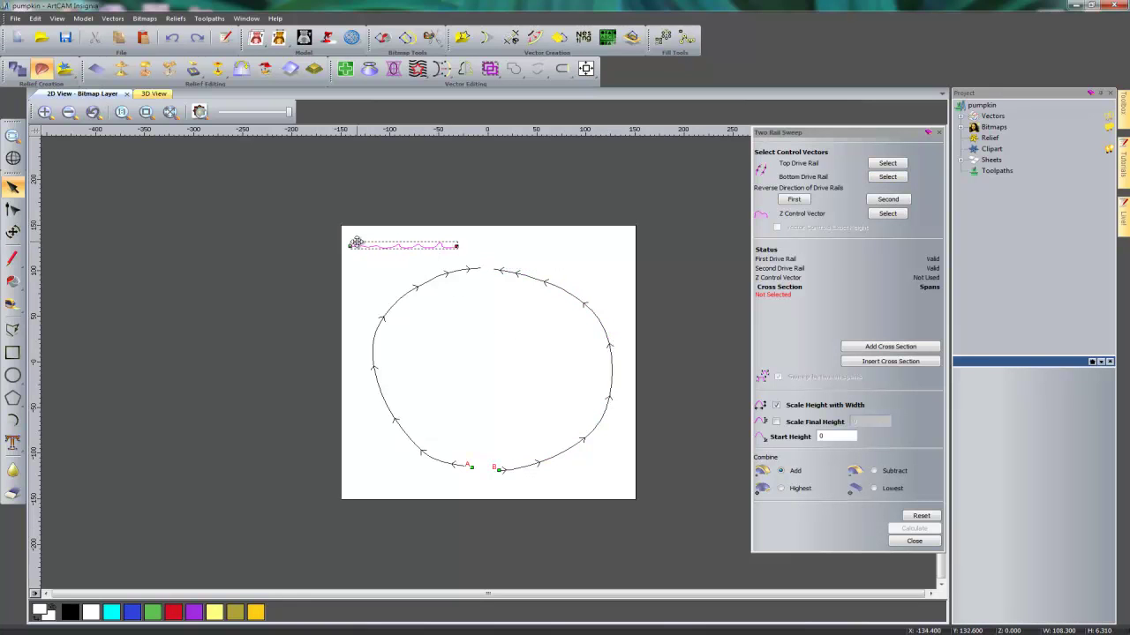
left_click(885, 349)
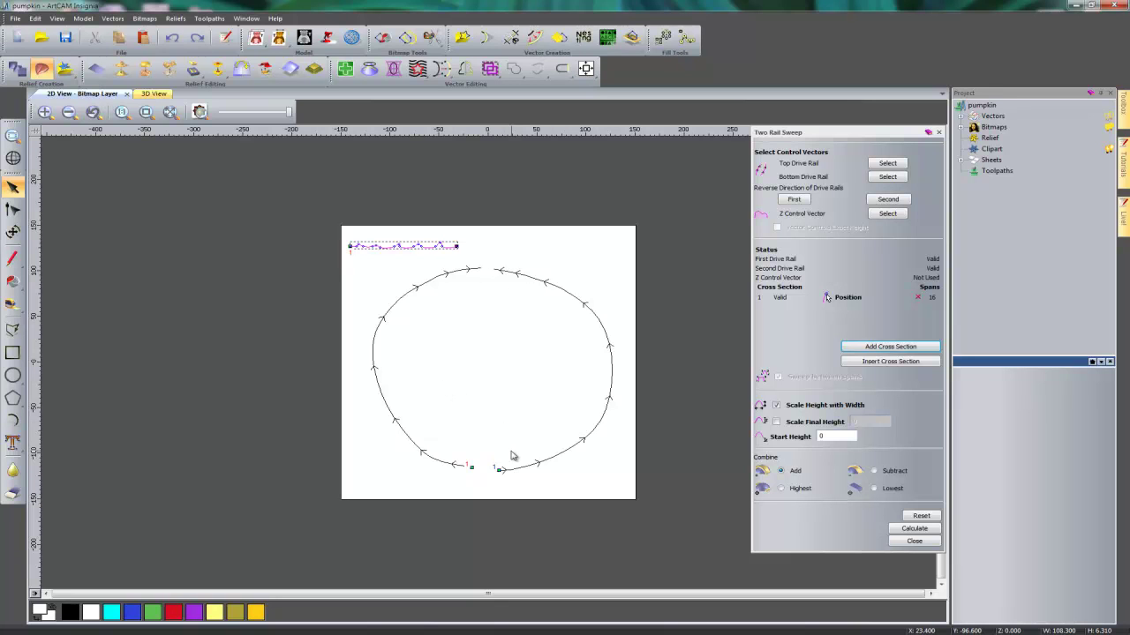
left_click(890, 345)
left_click(916, 530)
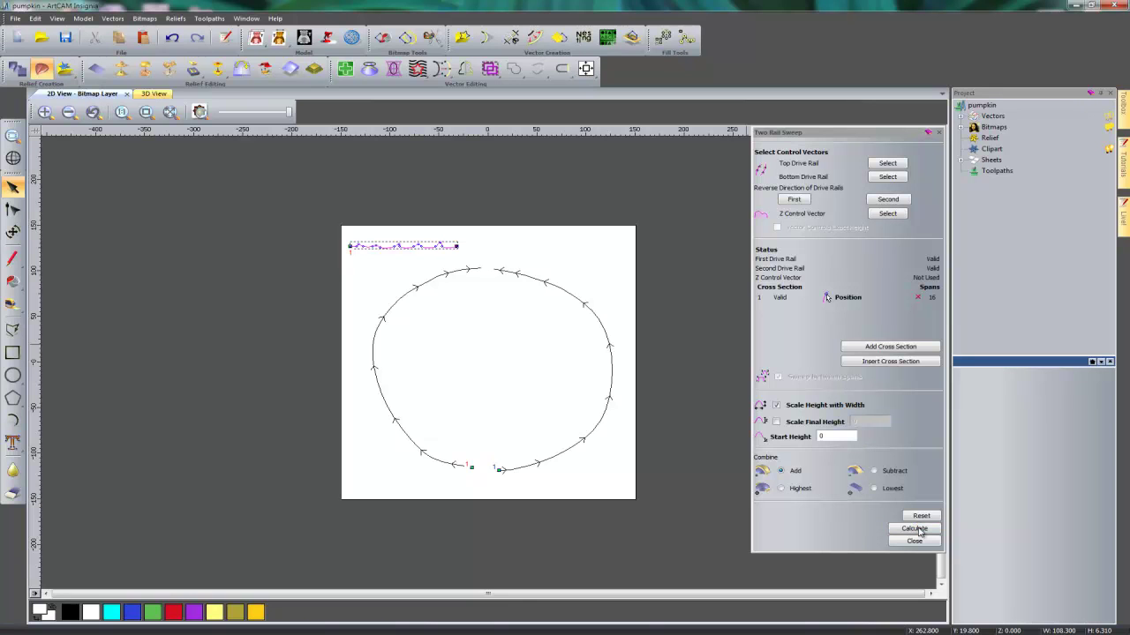
left_click(938, 132)
left_click(310, 190)
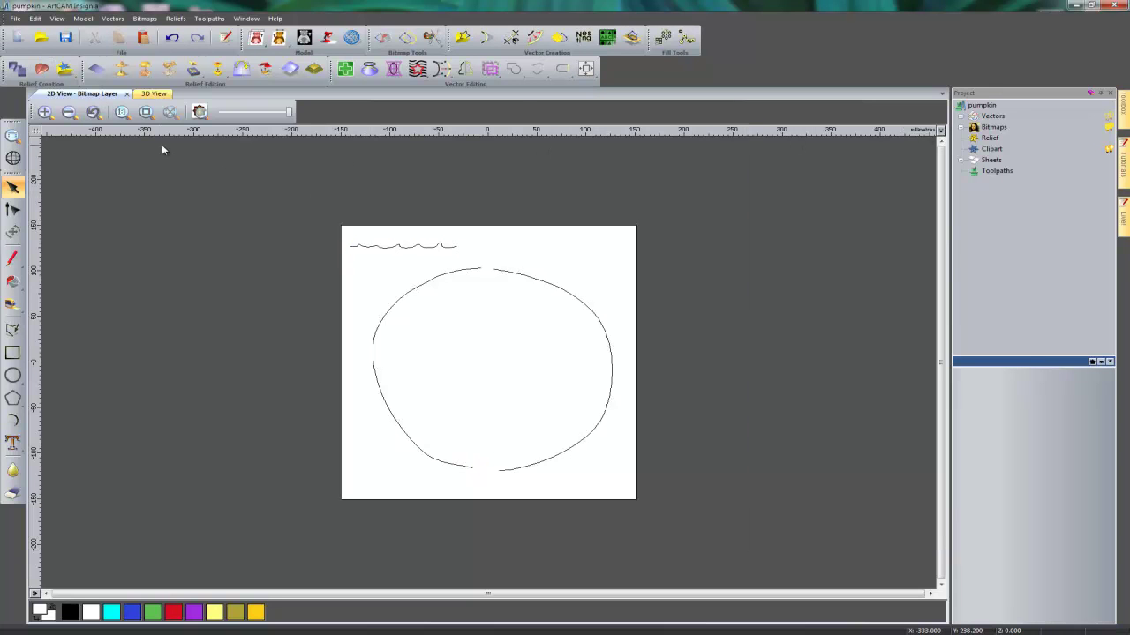
Step: Display the swept pumpkin relief in 3D with the material block hidden
left_click(152, 95)
left_click_drag(762, 353, 217, 353)
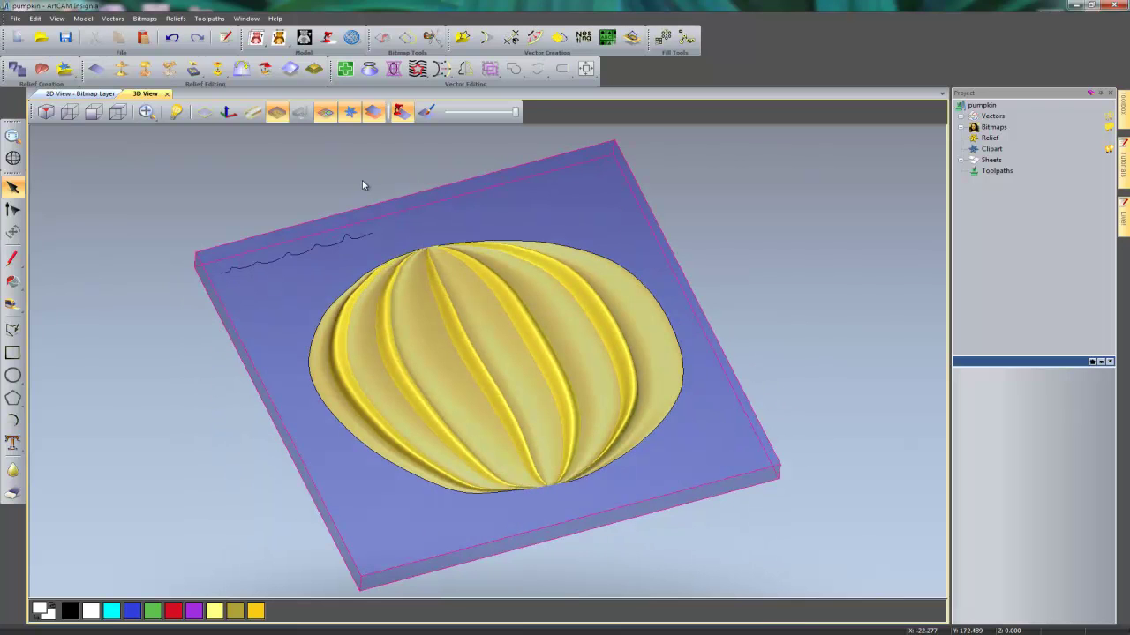
left_click(276, 112)
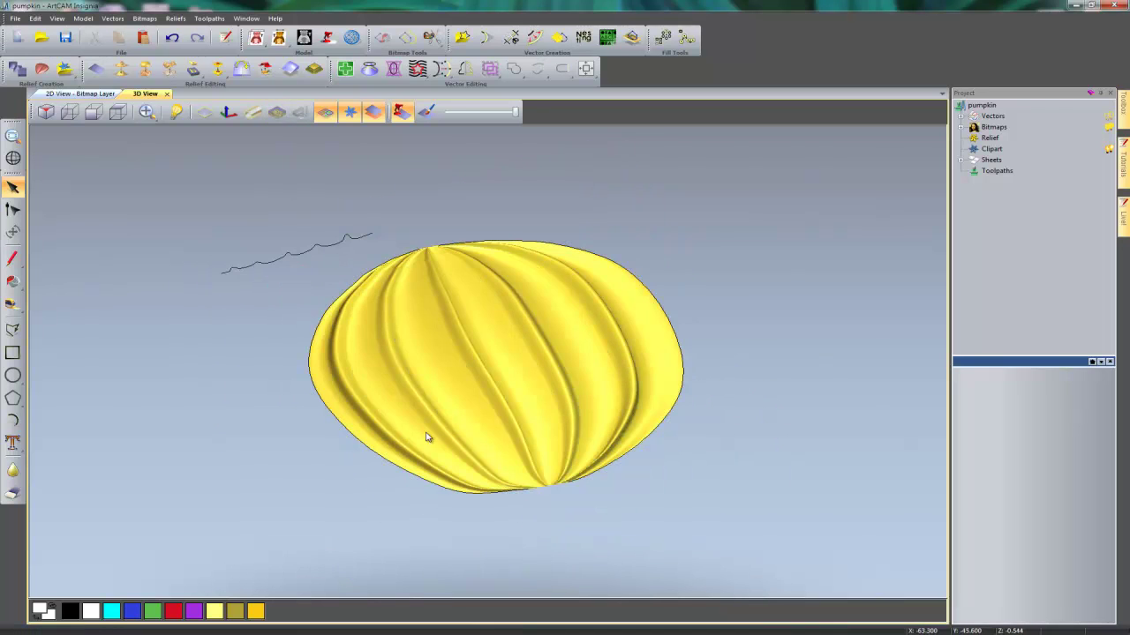
scroll(530, 397, "up", 2)
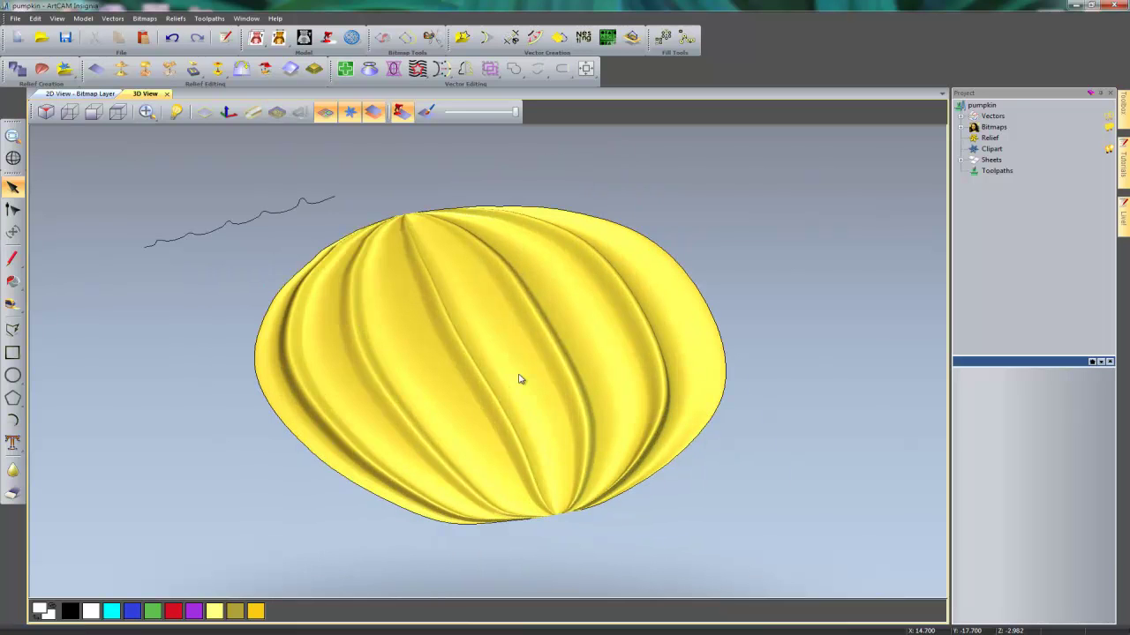
Step: Invert the height of the swept pumpkin relief and check its ribs in 3D
left_click_drag(527, 452, 520, 509)
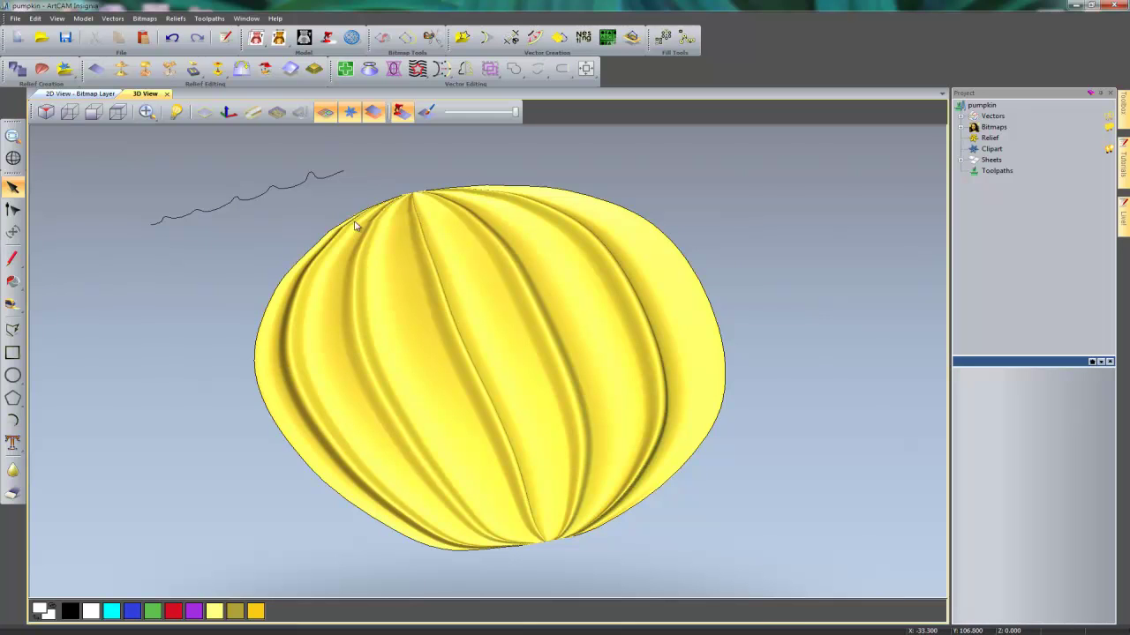
left_click_drag(517, 507, 369, 303)
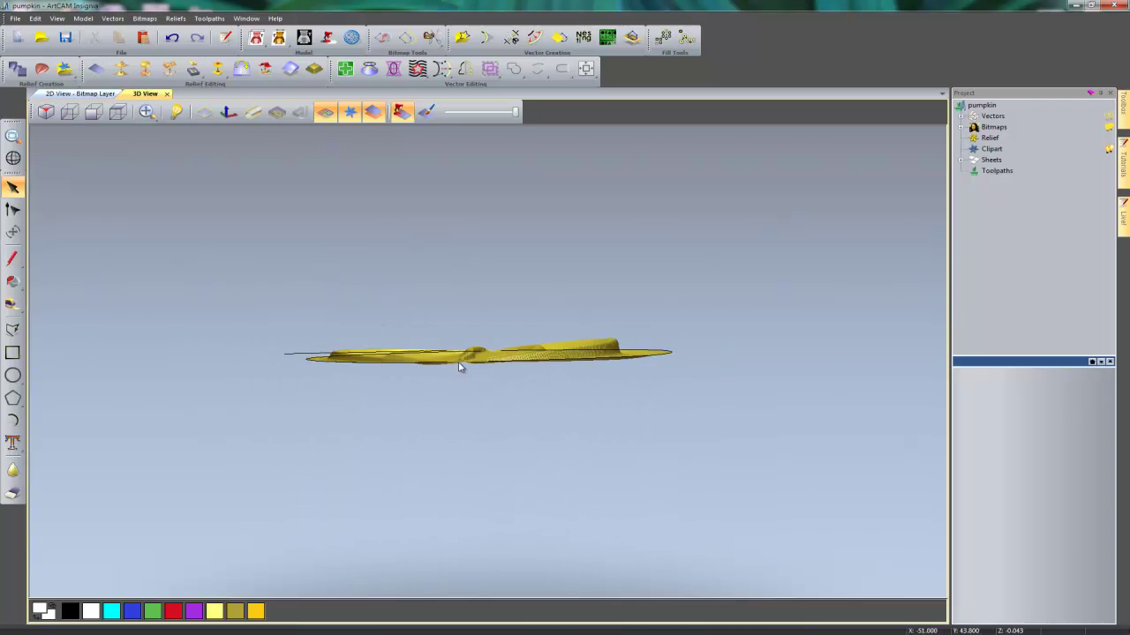
right_click_drag(459, 365, 474, 295)
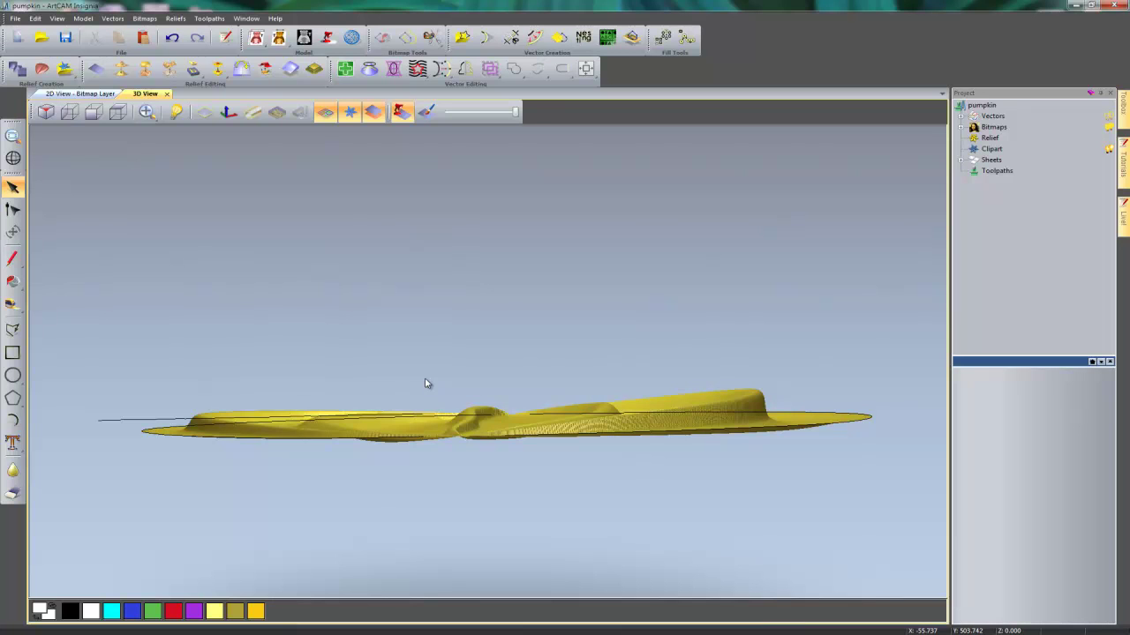
left_click(193, 73)
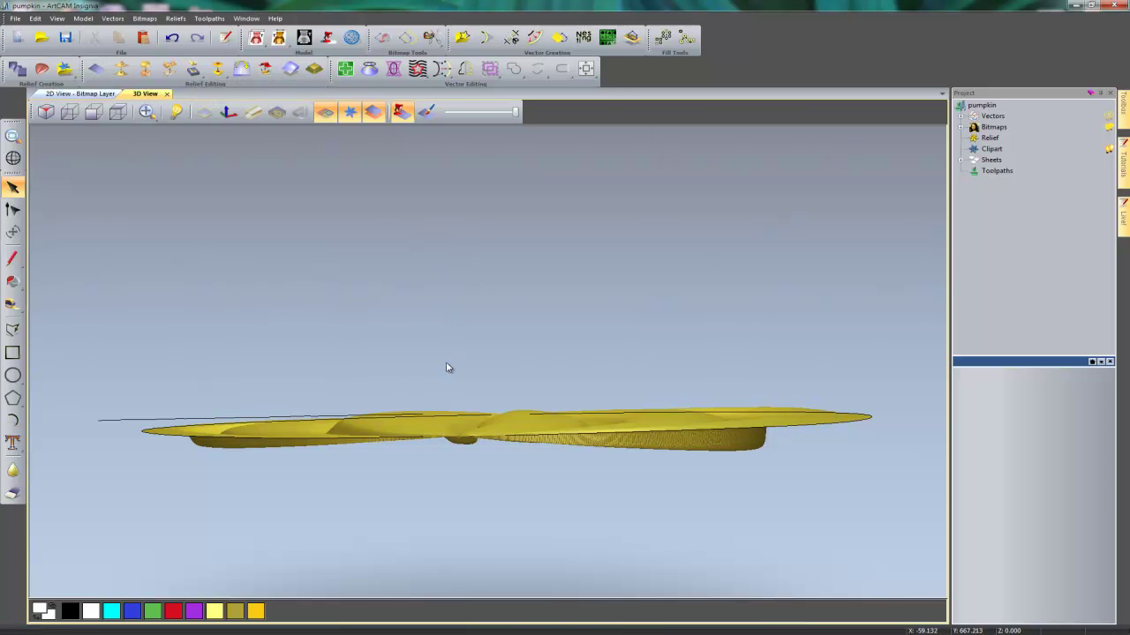
left_click_drag(424, 420, 527, 502)
scroll(527, 502, "up", 5)
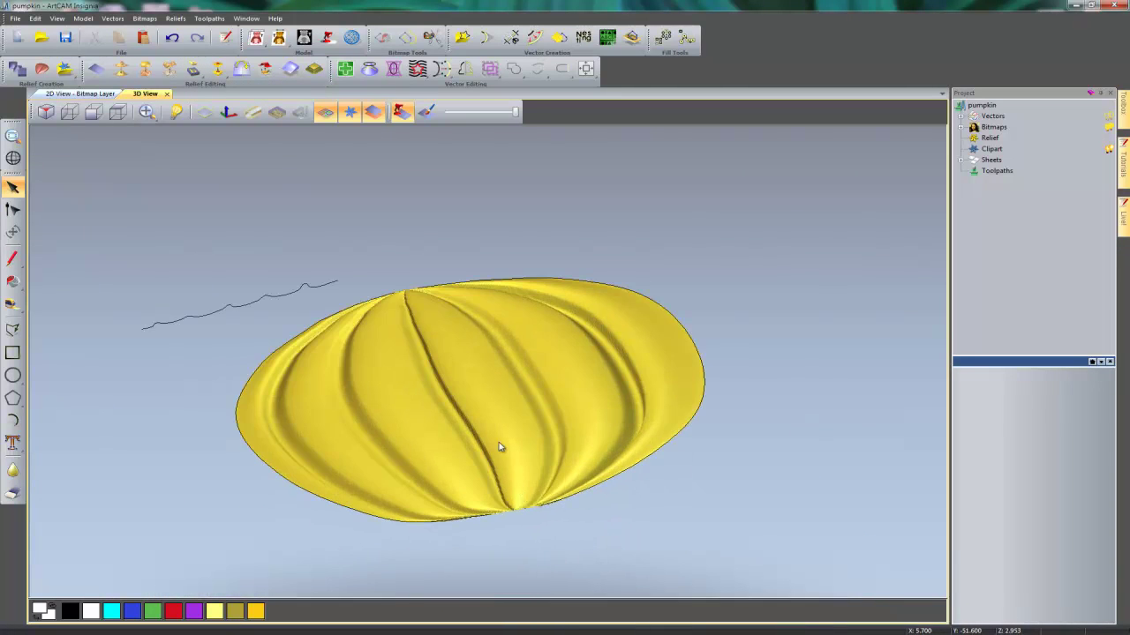
left_click_drag(627, 382, 653, 428)
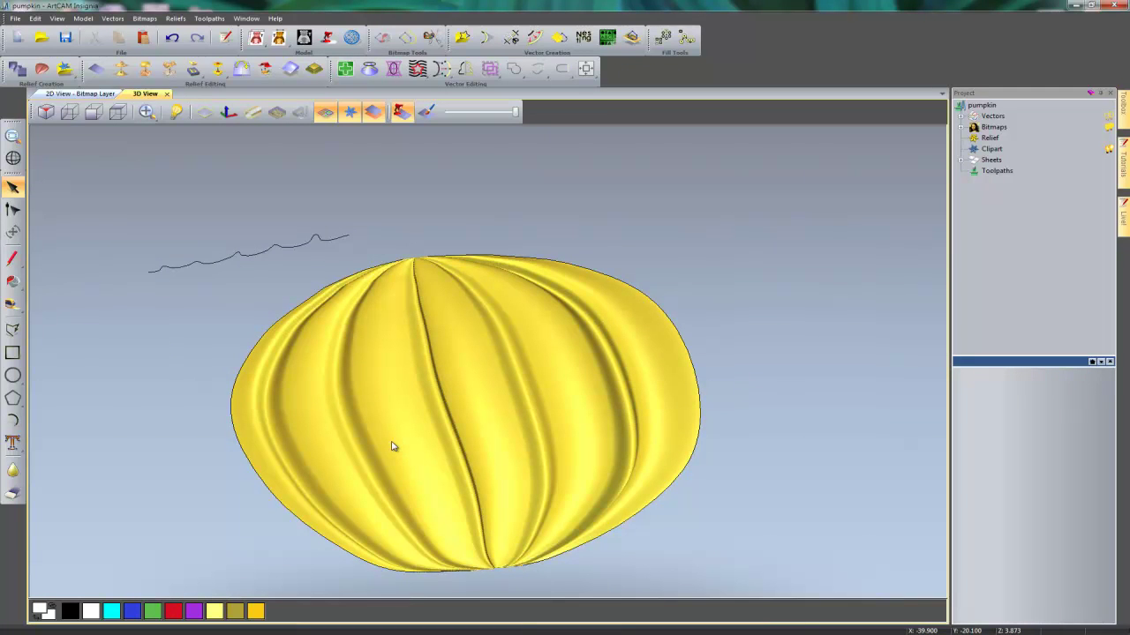
left_click_drag(427, 450, 547, 463)
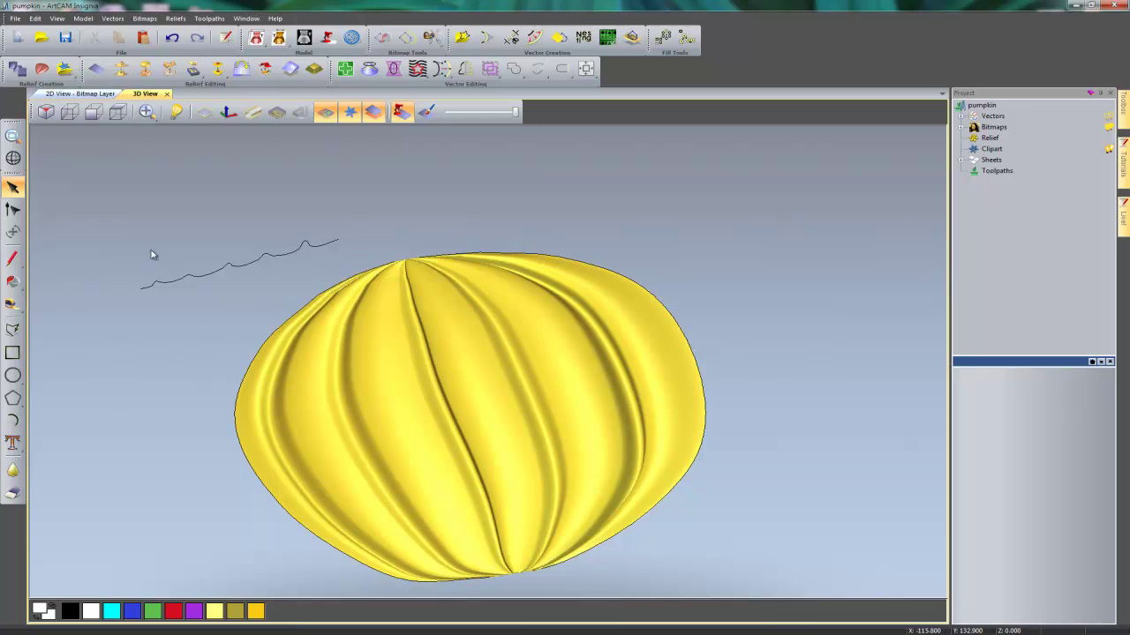
Step: Join the left and right pumpkin curves in the 2D view using Join Vectors With A Curve
left_click(91, 96)
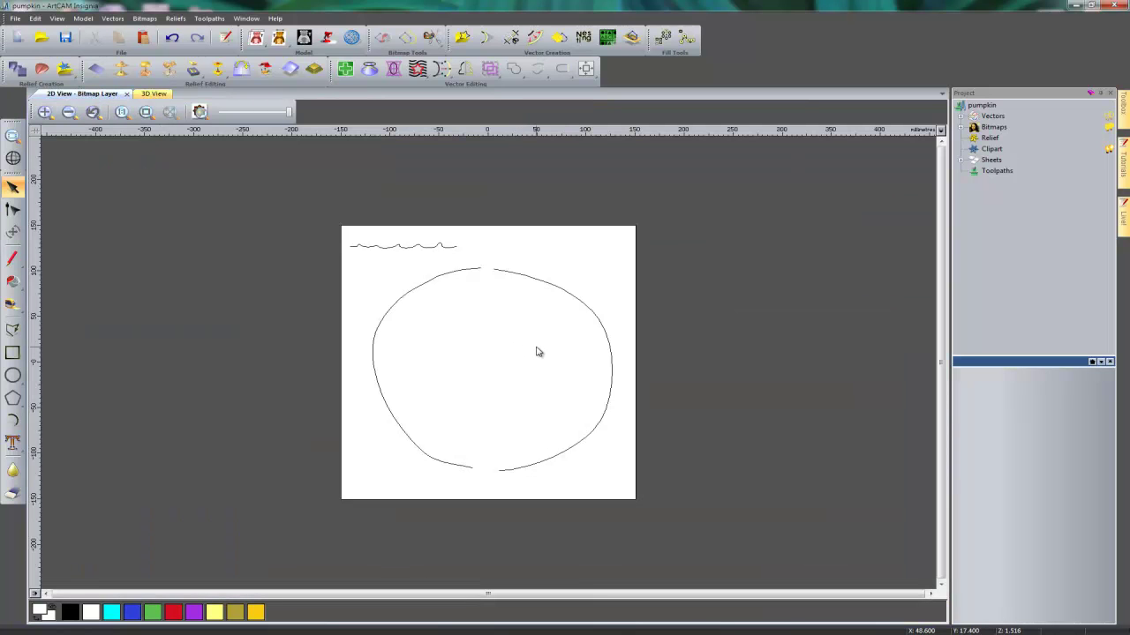
left_click(464, 275)
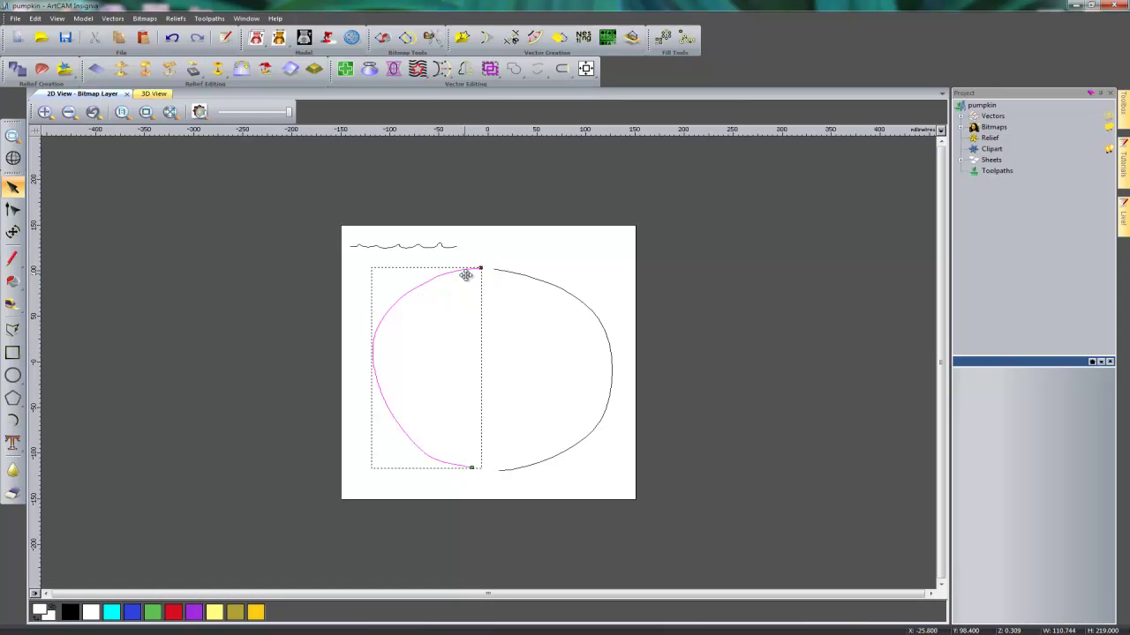
left_click(522, 274, "shift")
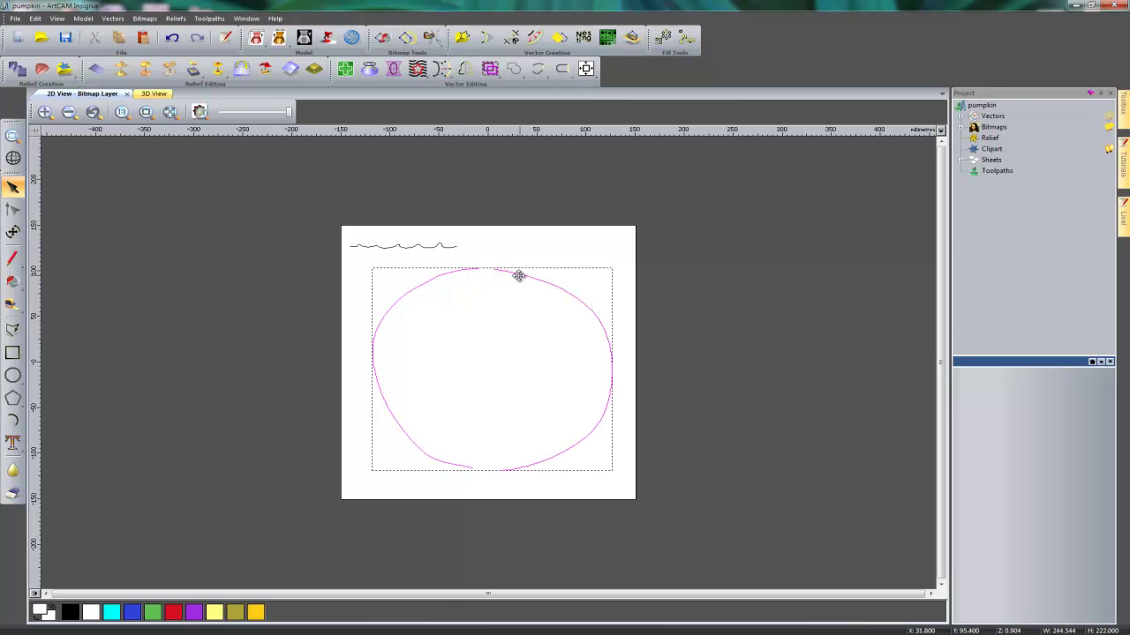
left_click(537, 69)
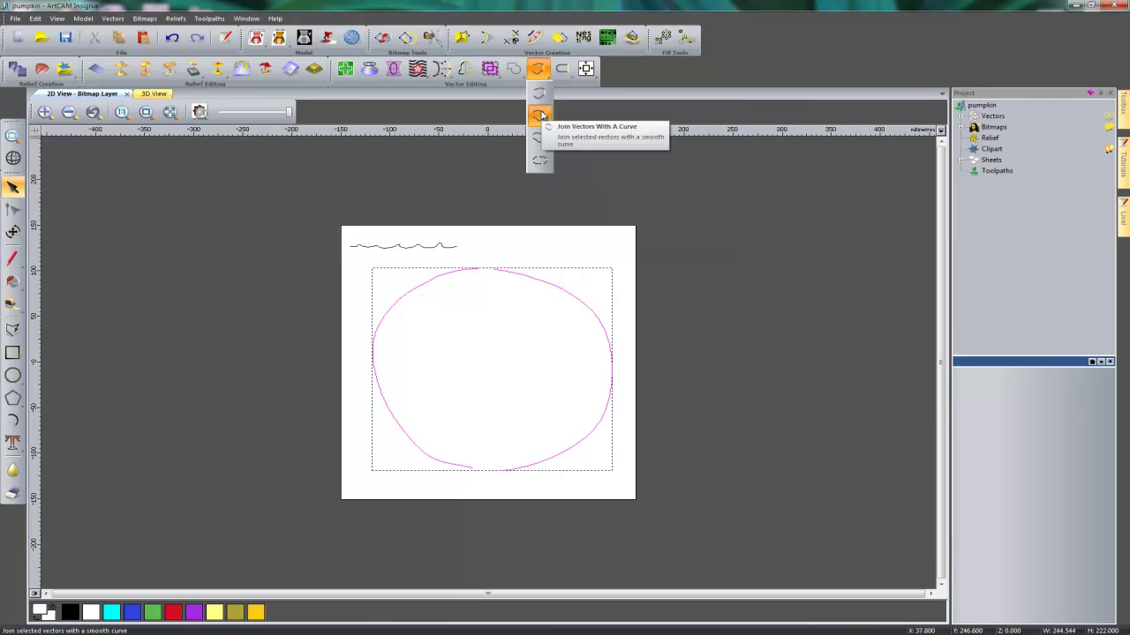
left_click(540, 116)
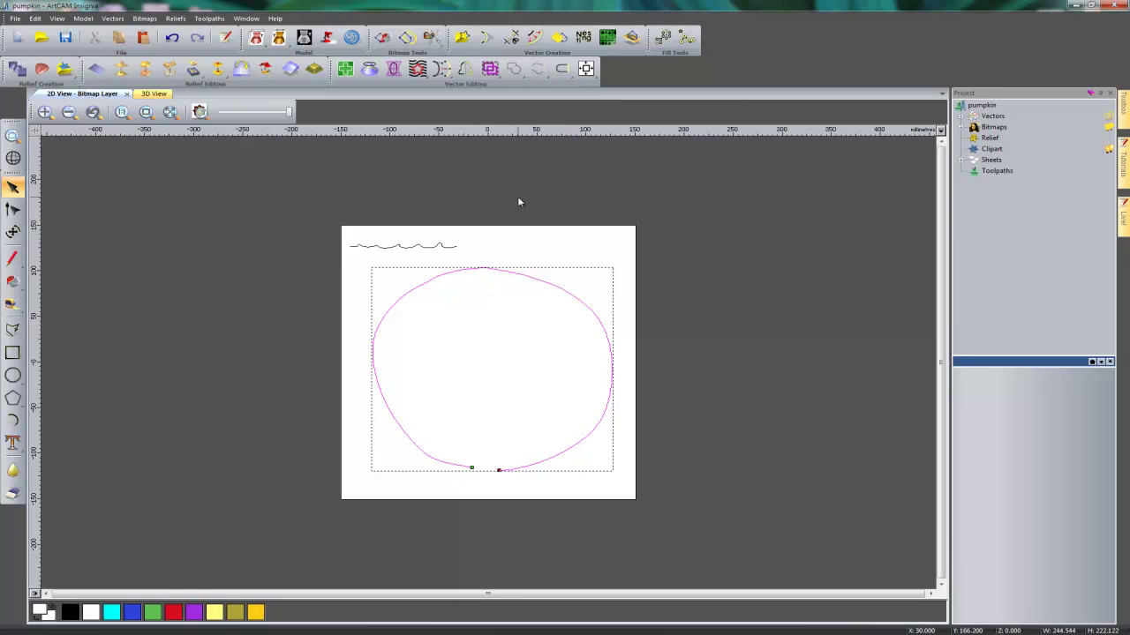
Step: Close the remaining gap at the base of the pumpkin outline using Close Vector With A Curve
left_click(562, 70)
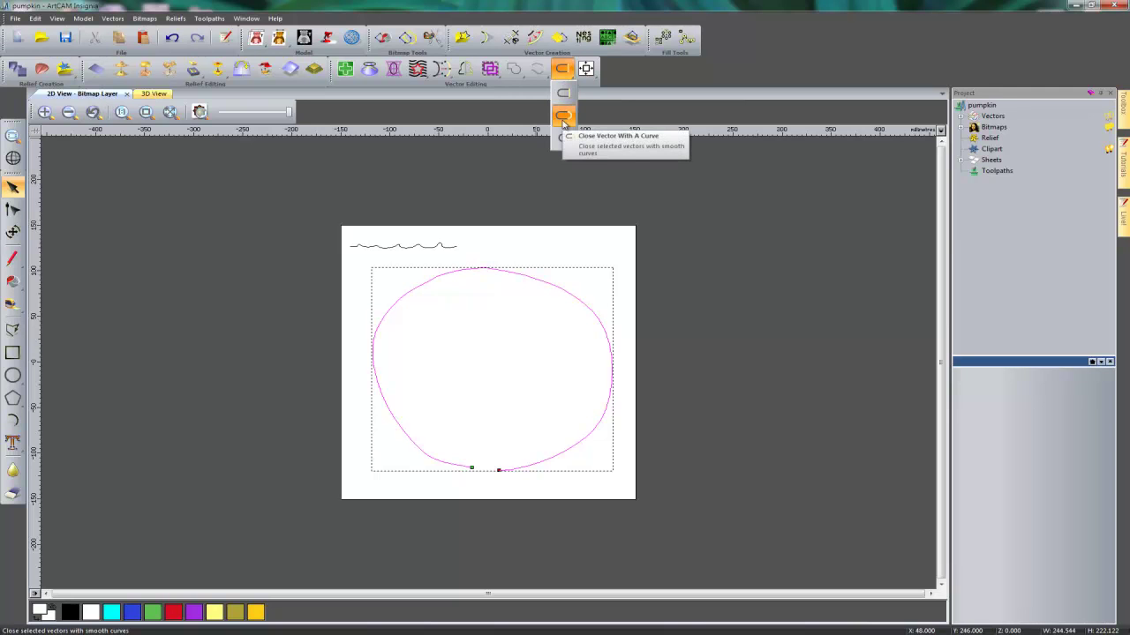
left_click(563, 118)
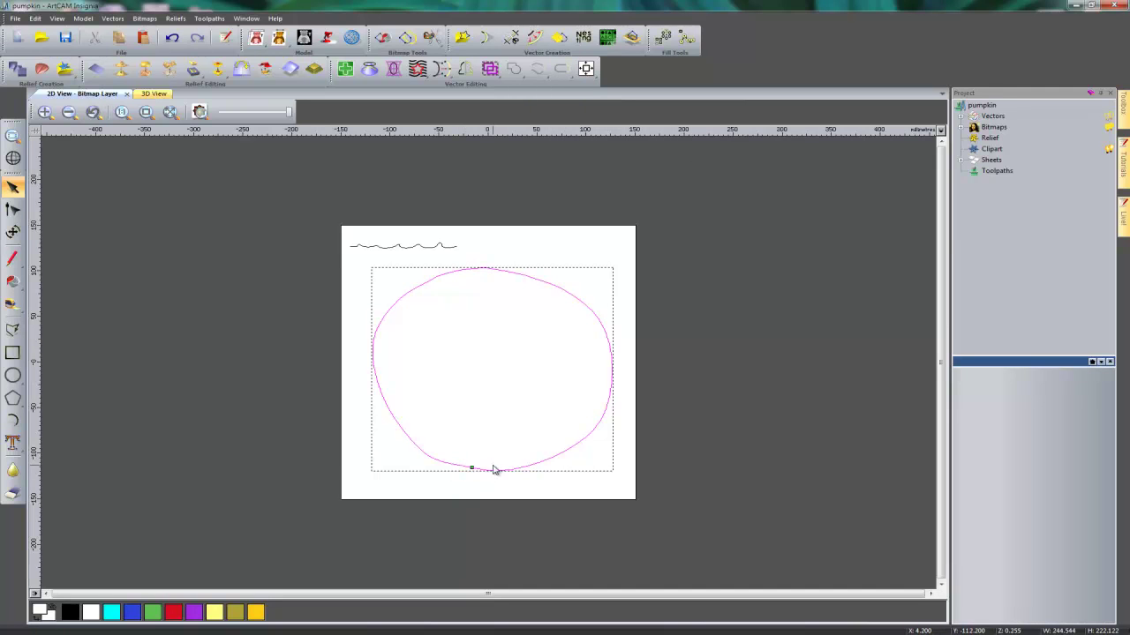
left_click(500, 408)
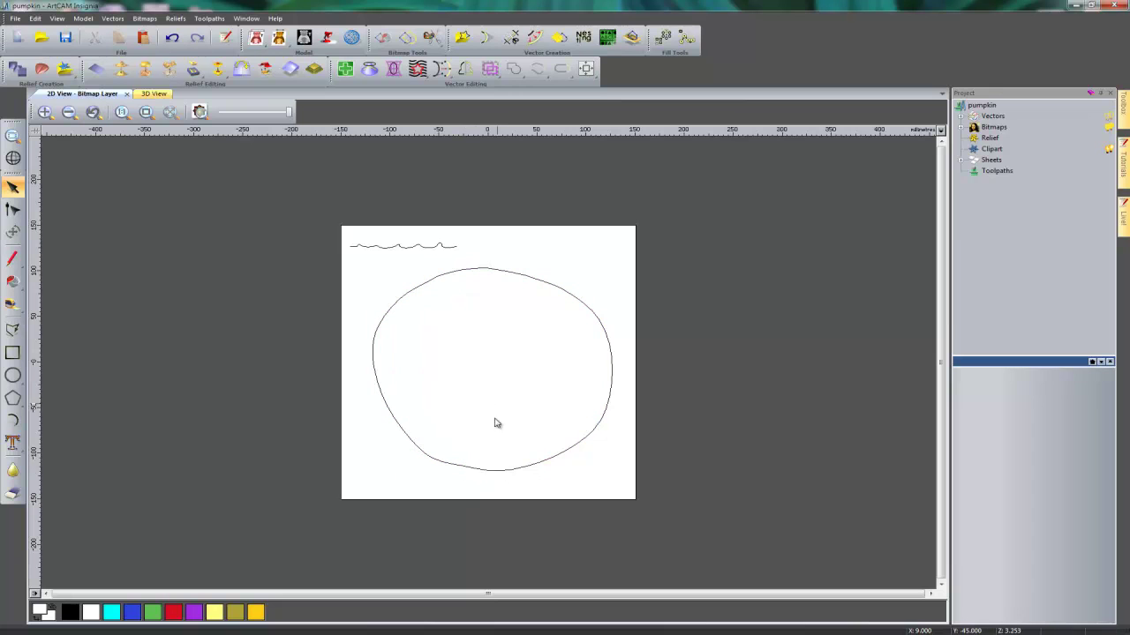
Step: Adjust the rounded shape's angle for the closed pumpkin outline, add it to the relief with no height limit, and check it in 3D
left_click(473, 469)
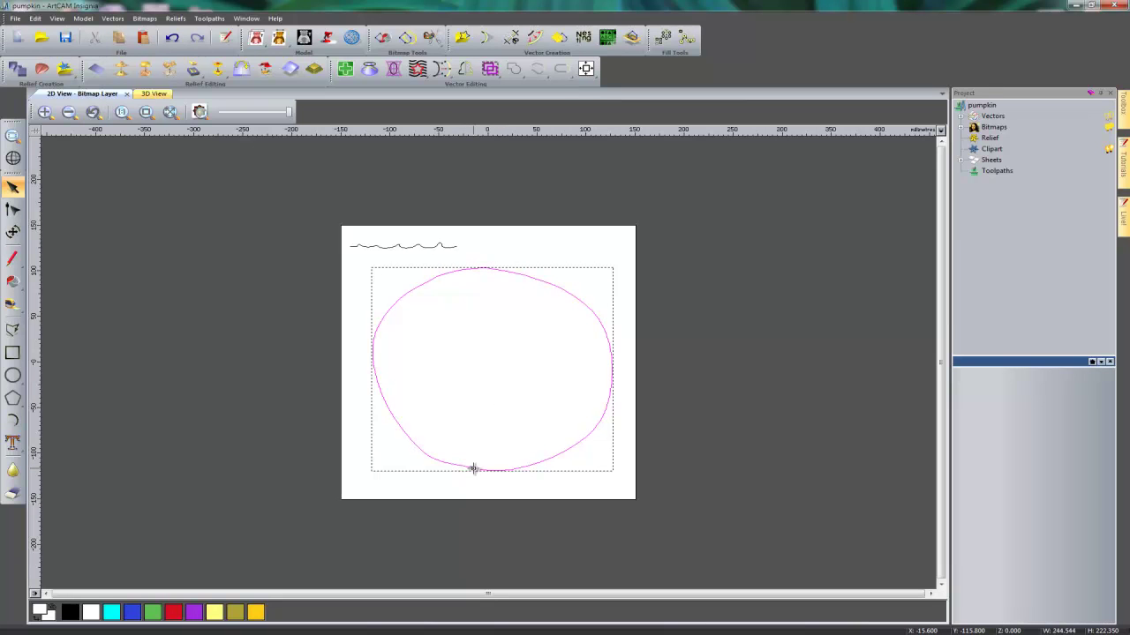
double_click(473, 469)
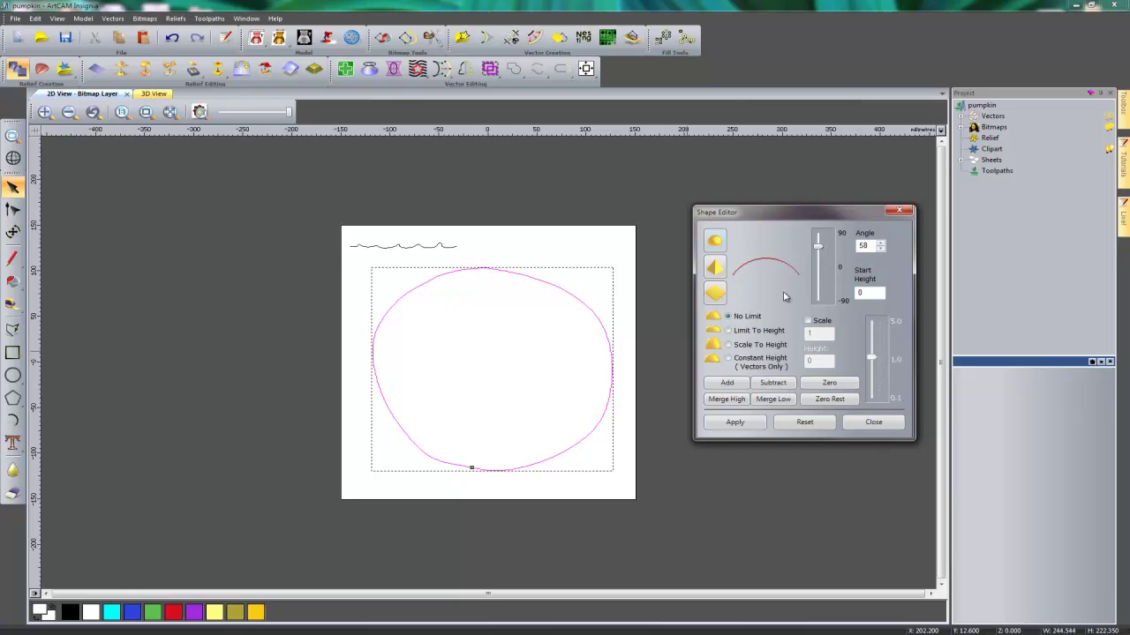
double_click(864, 246)
left_click(729, 383)
left_click(893, 425)
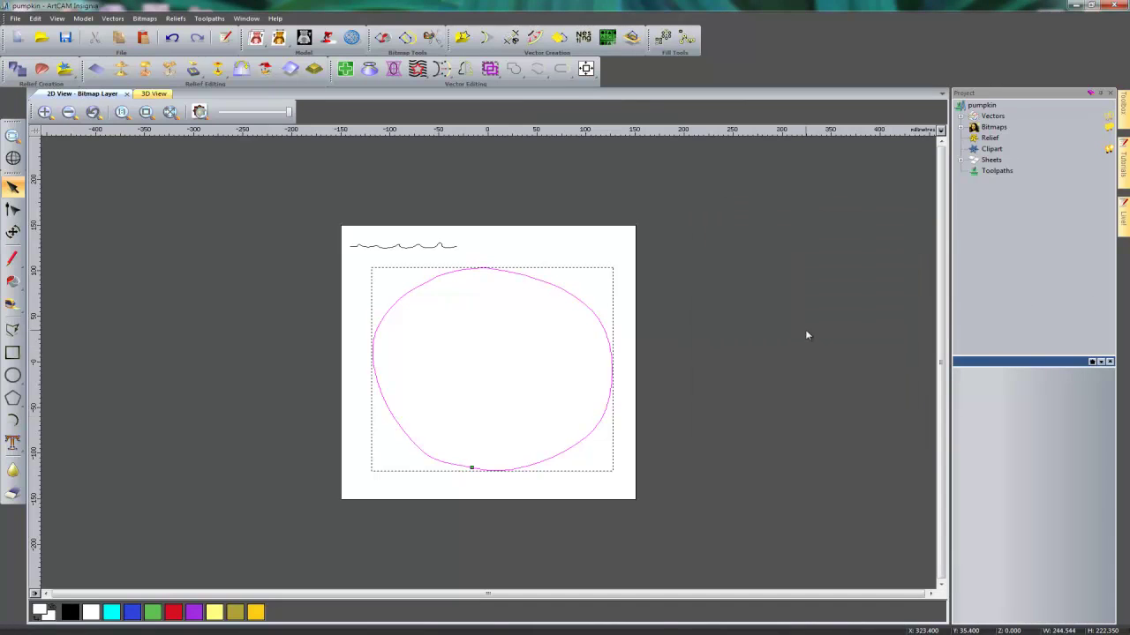
left_click(146, 94)
left_click_drag(471, 444, 488, 303)
left_click(555, 408)
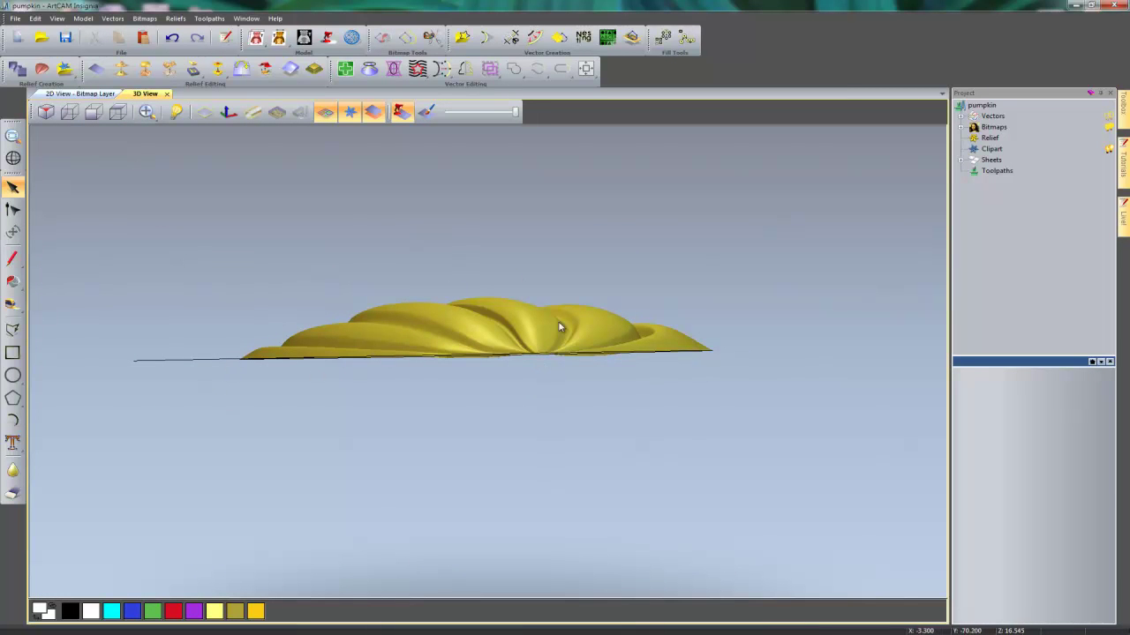
Step: Show the zero plane around the pumpkin relief as seen from above
left_click_drag(533, 356, 515, 510)
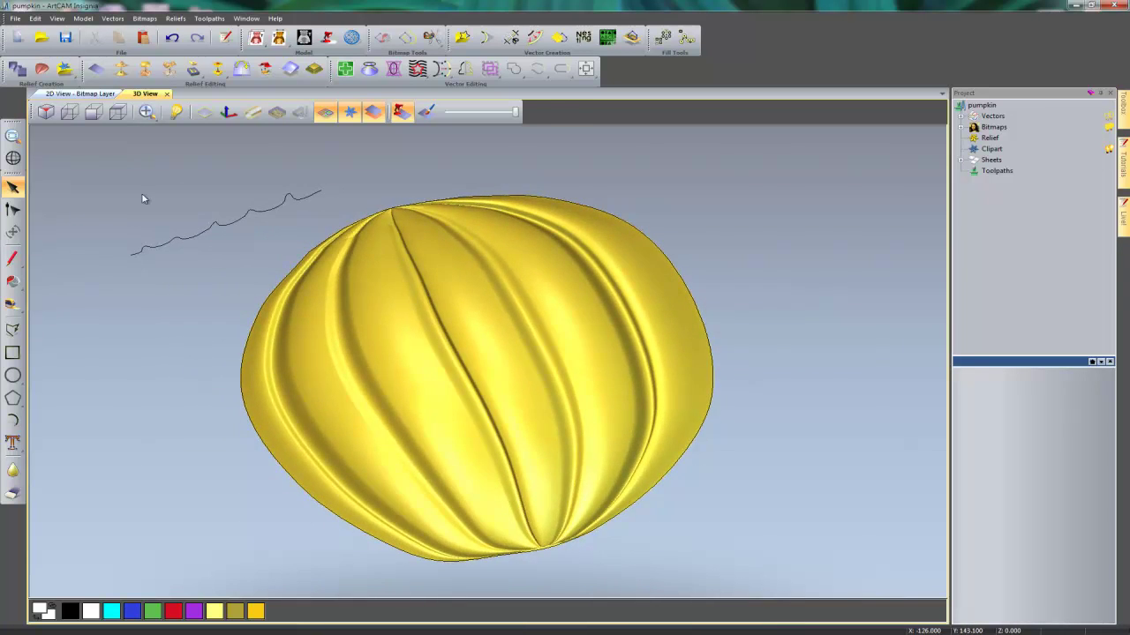
left_click(117, 112)
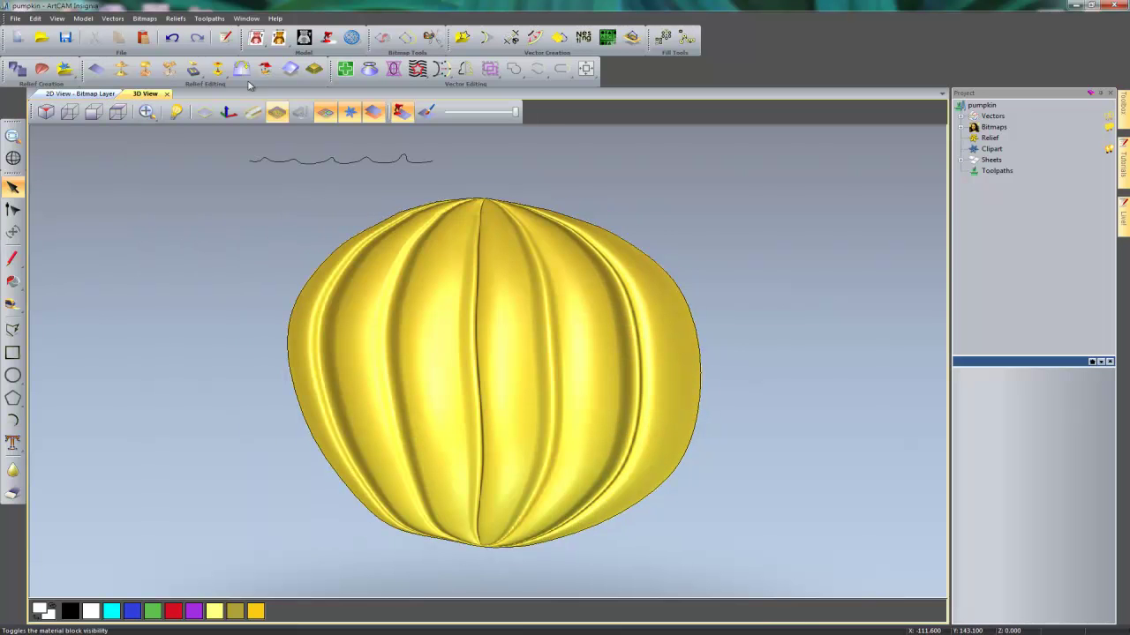
left_click(204, 112)
scroll(512, 355, "up", 3)
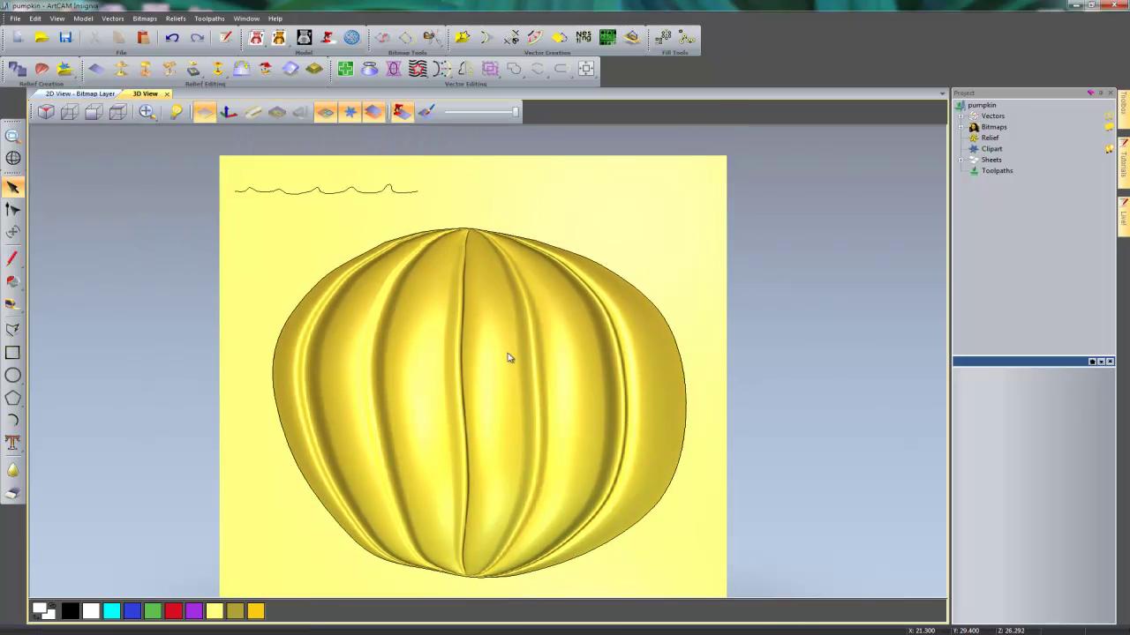
scroll(459, 240, "up", 5)
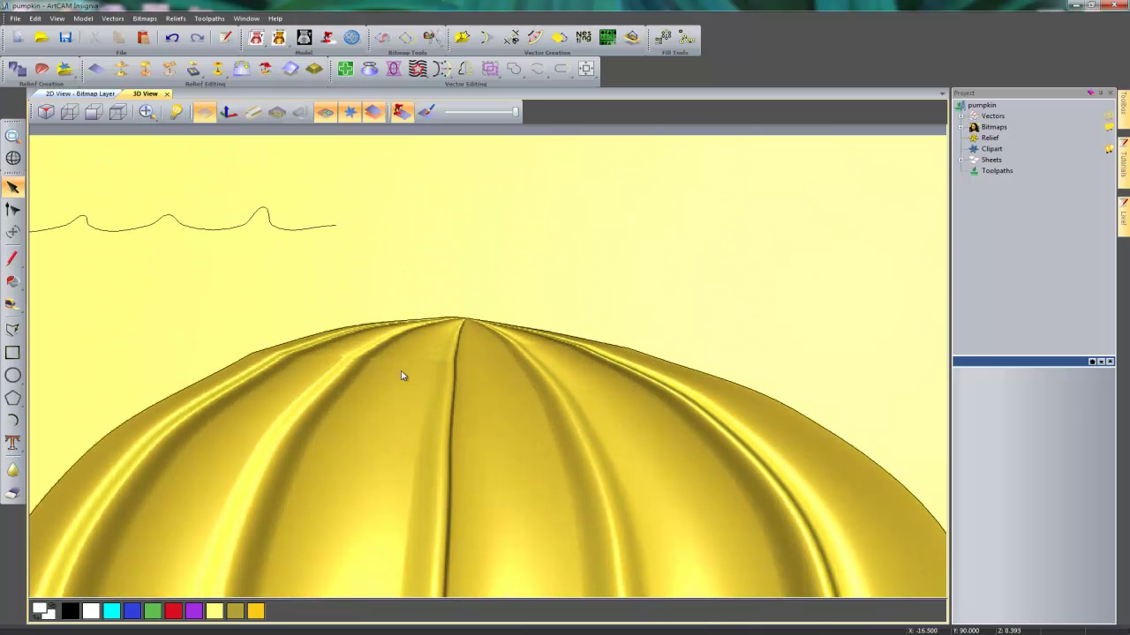
Step: Draw a closed, smooth polyline for a curved stem about 69 mm wide and 54 mm high, overlapping the pumpkin's upper tip
left_click(12, 329)
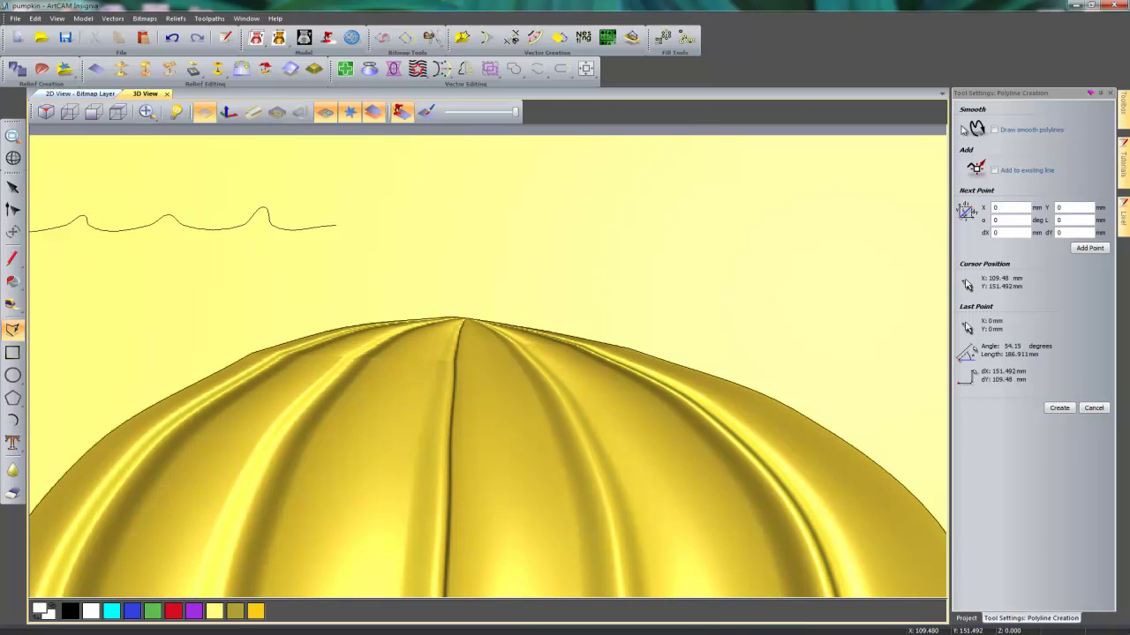
left_click(993, 130)
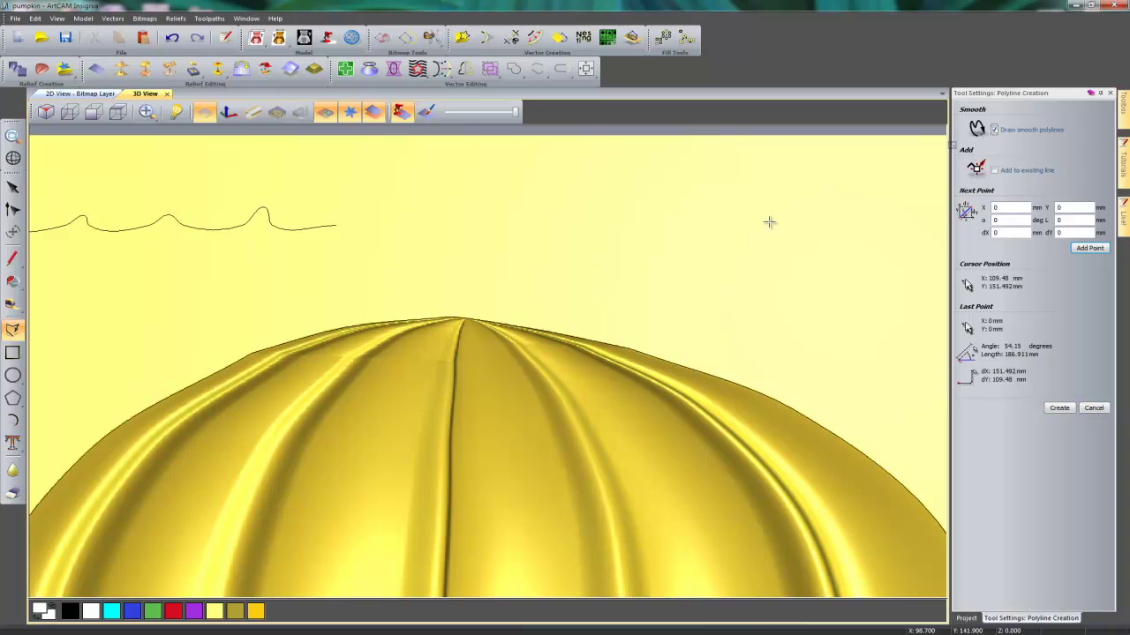
left_click(409, 346)
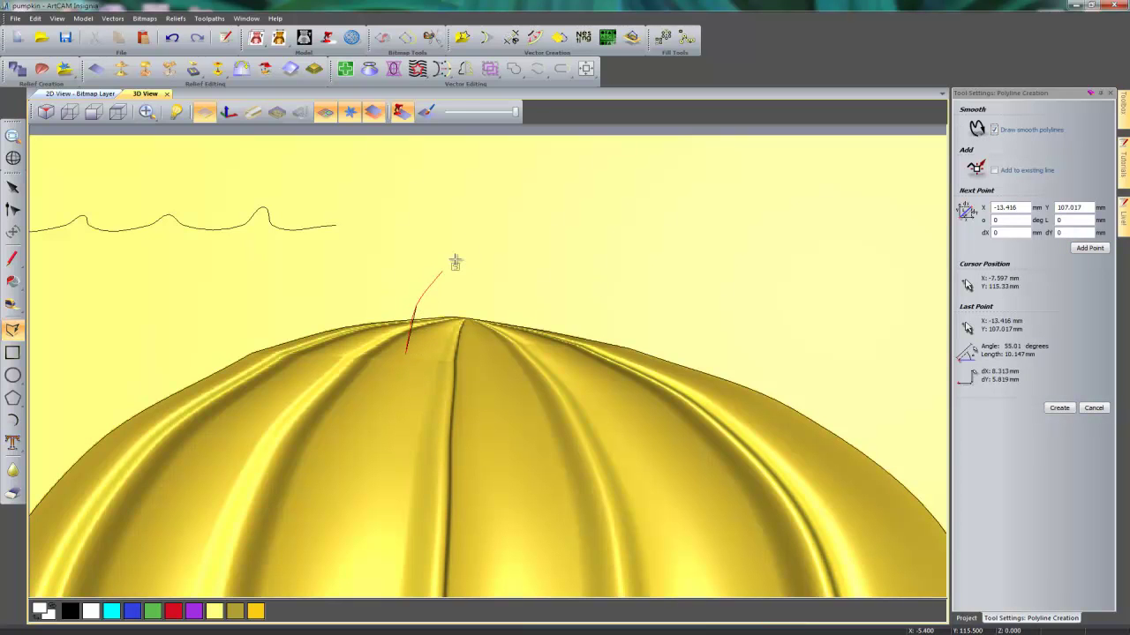
left_click(502, 232)
left_click(541, 217)
left_click(560, 185)
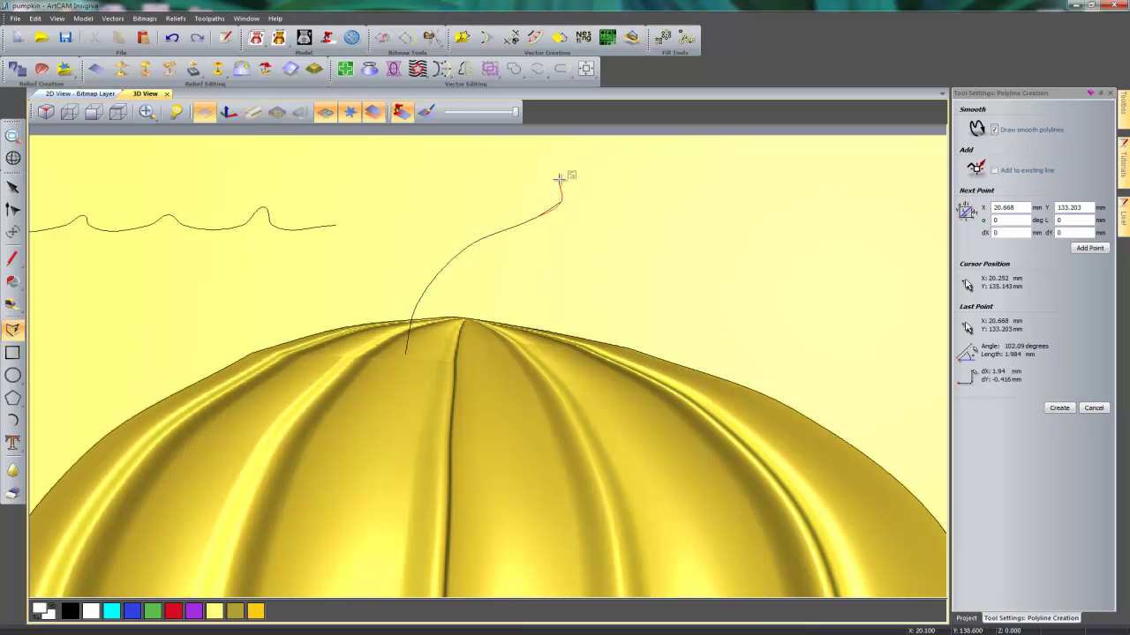
left_click(609, 165)
left_click(651, 175)
left_click(695, 220)
left_click(653, 252)
left_click(554, 252)
left_click(502, 287)
left_click(477, 341)
left_click(446, 375)
left_click(405, 355)
key("Escape")
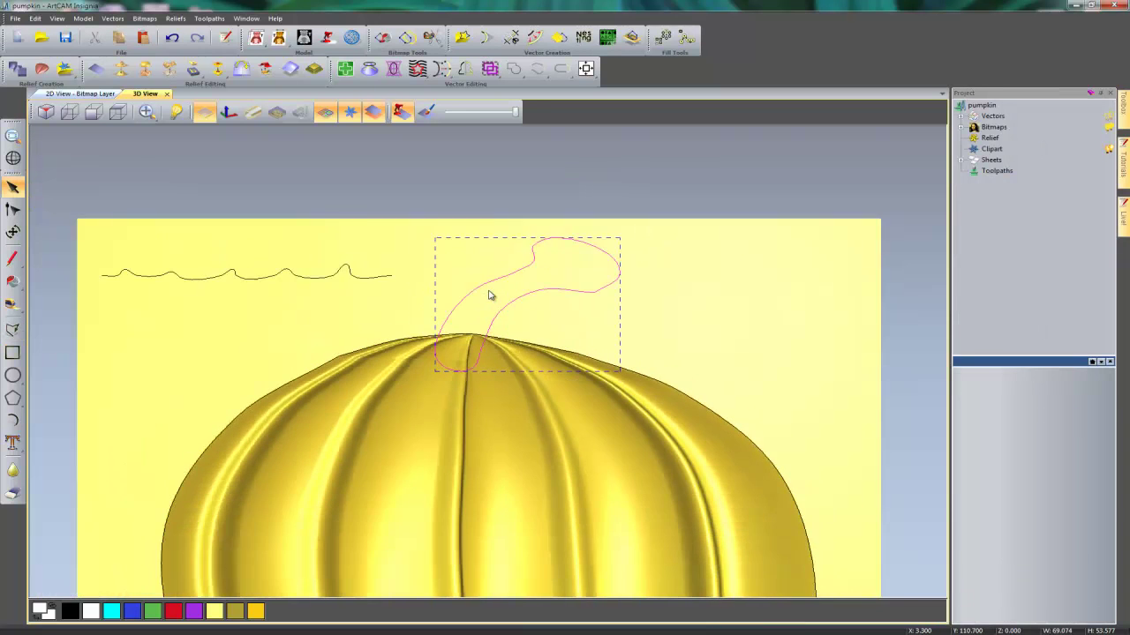
Step: Open the Shape Editor for the stem outline with a rounded 45-degree profile, start height 0 and no limit
scroll(488, 389, "up", 1)
left_click_drag(308, 484, 584, 502)
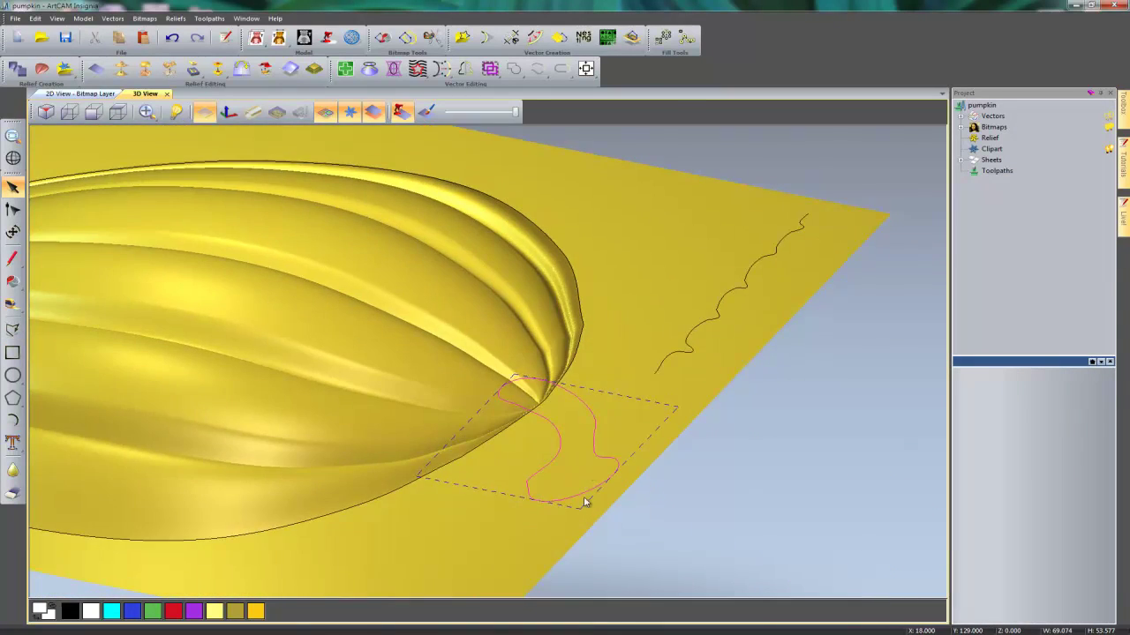
scroll(507, 528, "up", 3)
left_click(657, 485)
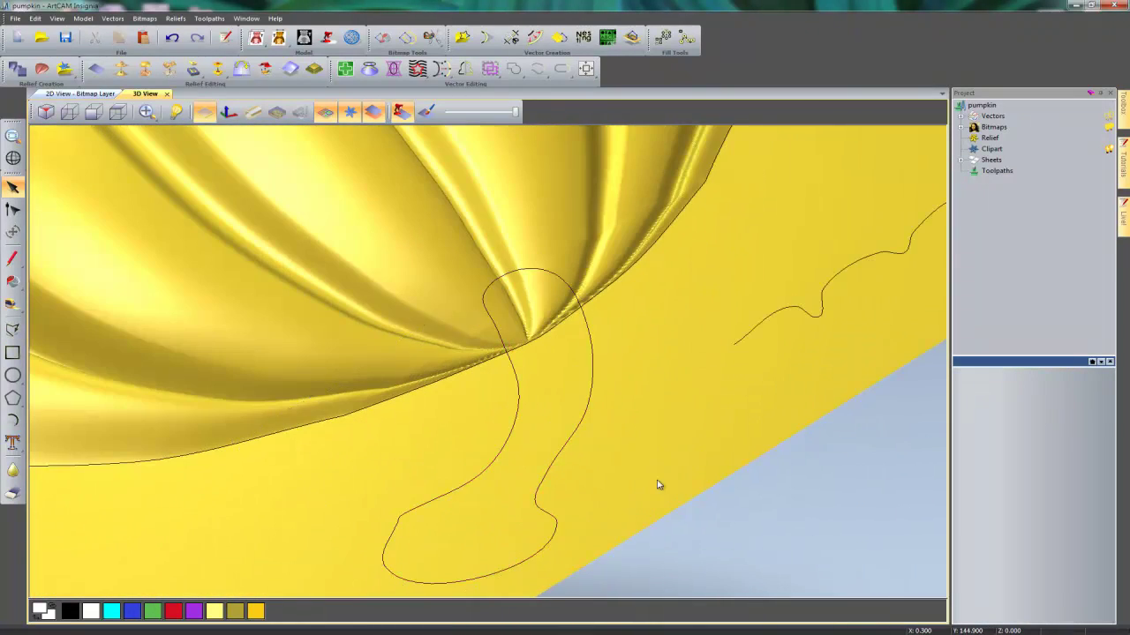
middle_click_drag(658, 484, 640, 462)
double_click(552, 402)
left_click(713, 244)
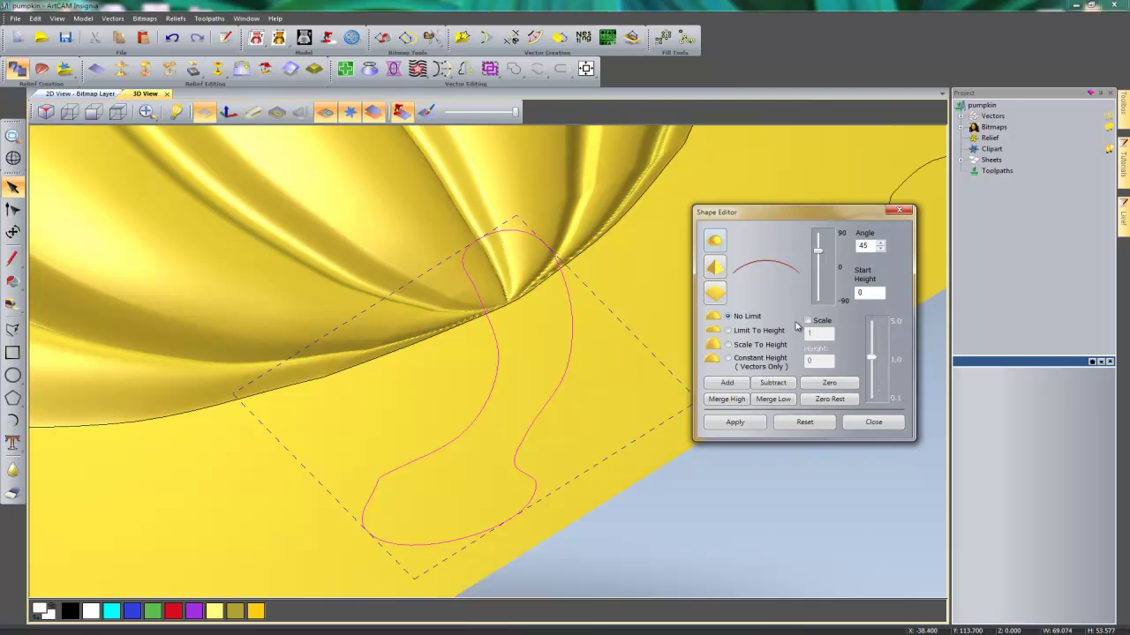
Step: Try adding the rounded stem shape to the relief, inspect its overlap with the pumpkin without vectors shown, and undo it
left_click(727, 383)
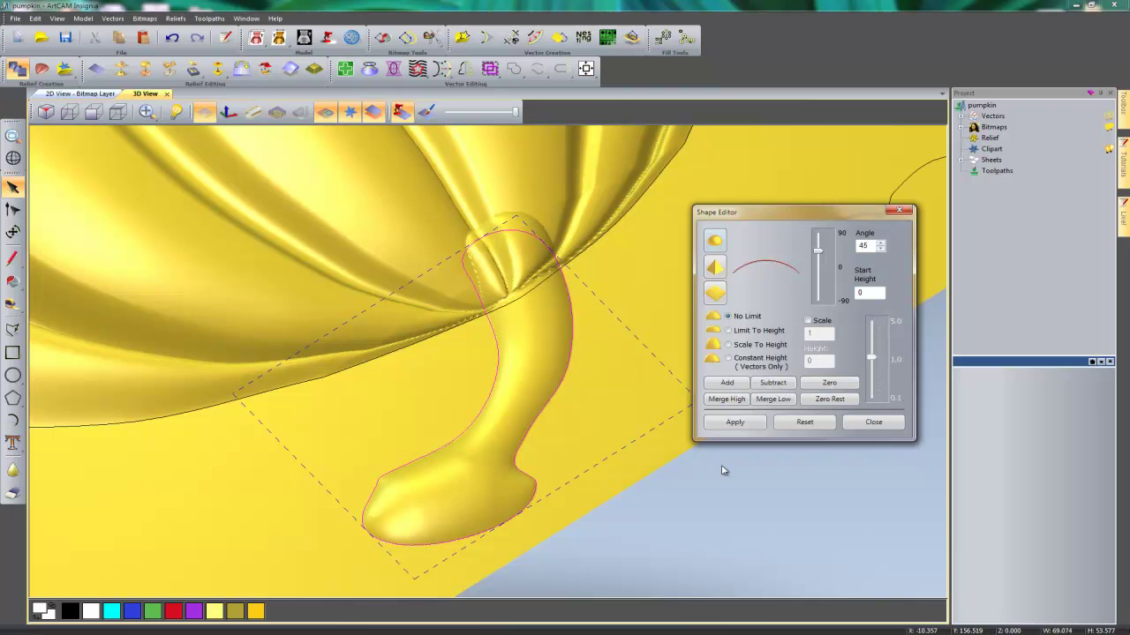
left_click(325, 111)
scroll(529, 259, "up", 3)
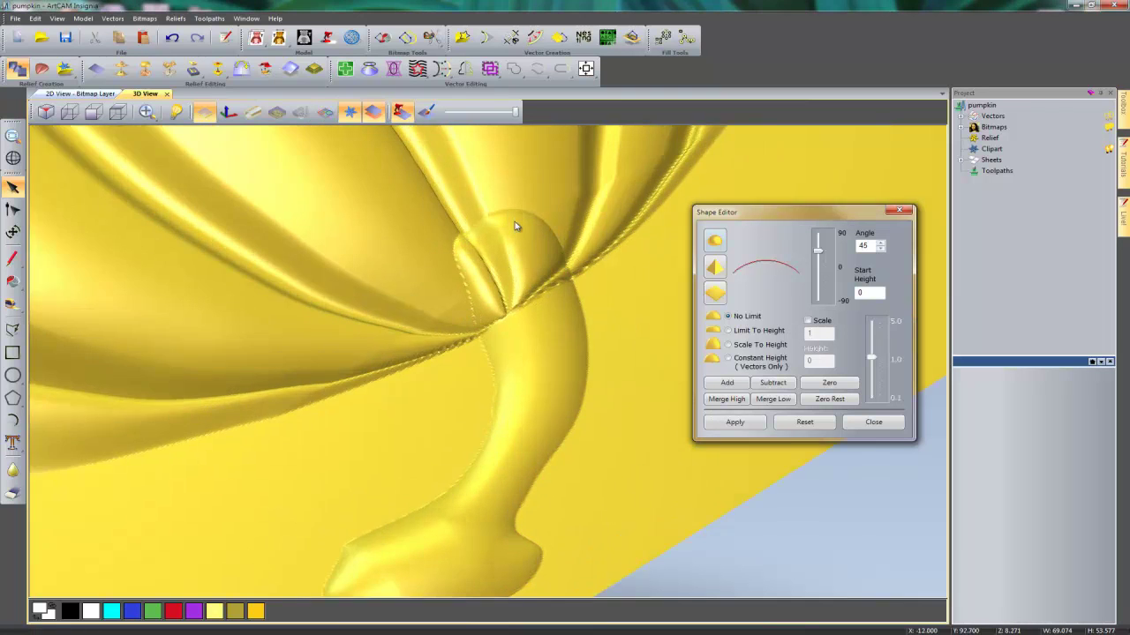
scroll(564, 331, "up", 2)
left_click_drag(563, 332, 530, 409)
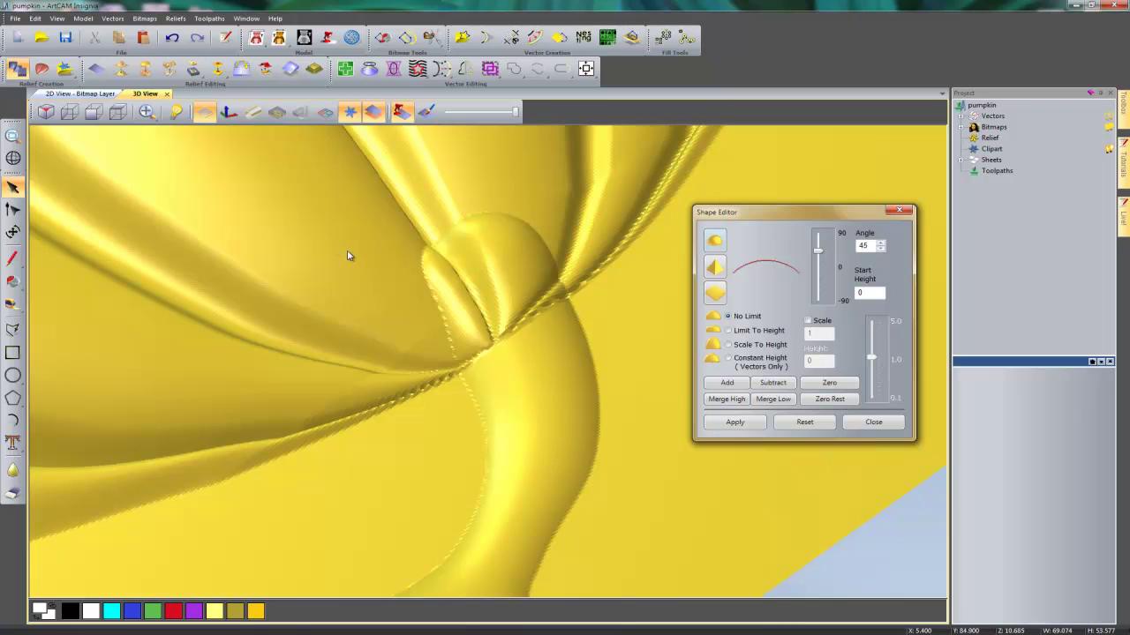
left_click(350, 113)
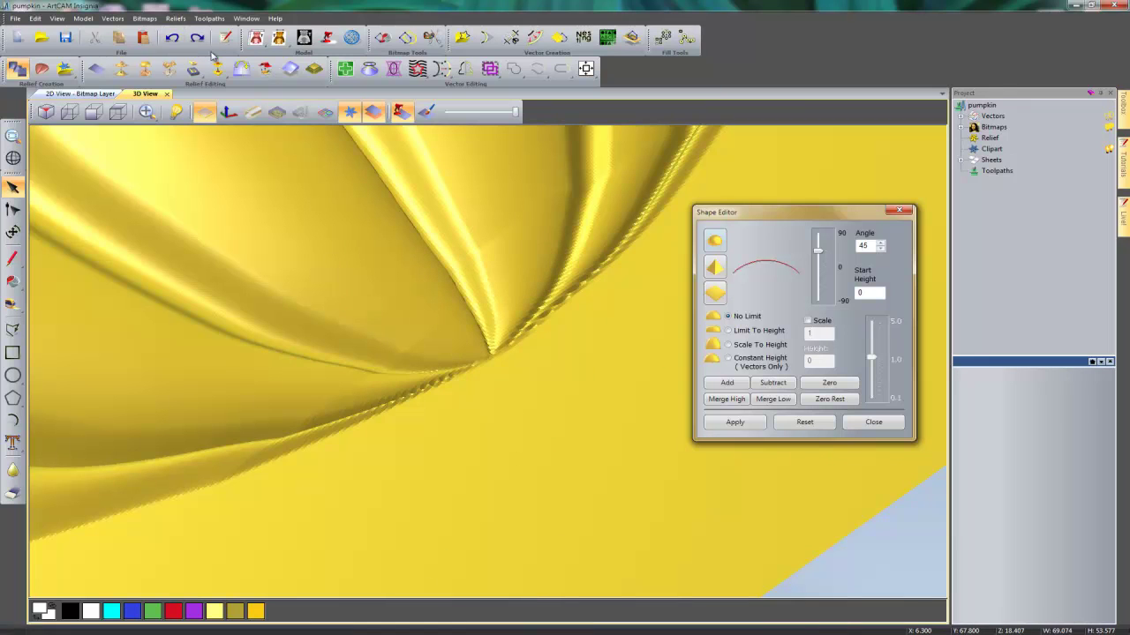
left_click(326, 112)
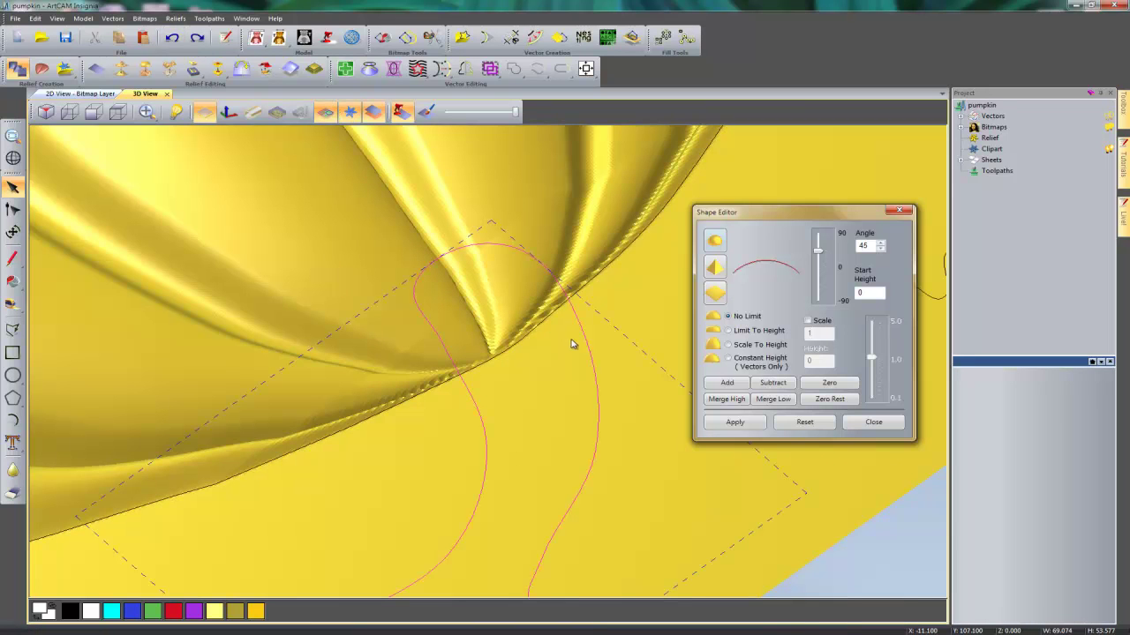
Step: Merge the rounded 45-degree stem into the pumpkin relief using Merge High and check the result from above
left_click(736, 402)
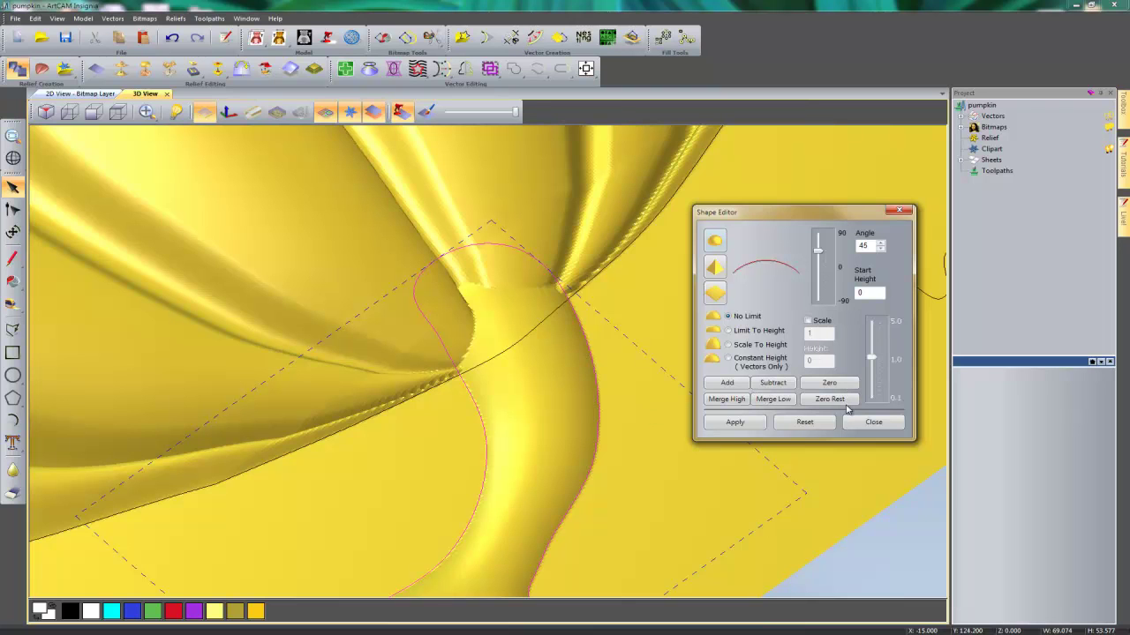
left_click(872, 422)
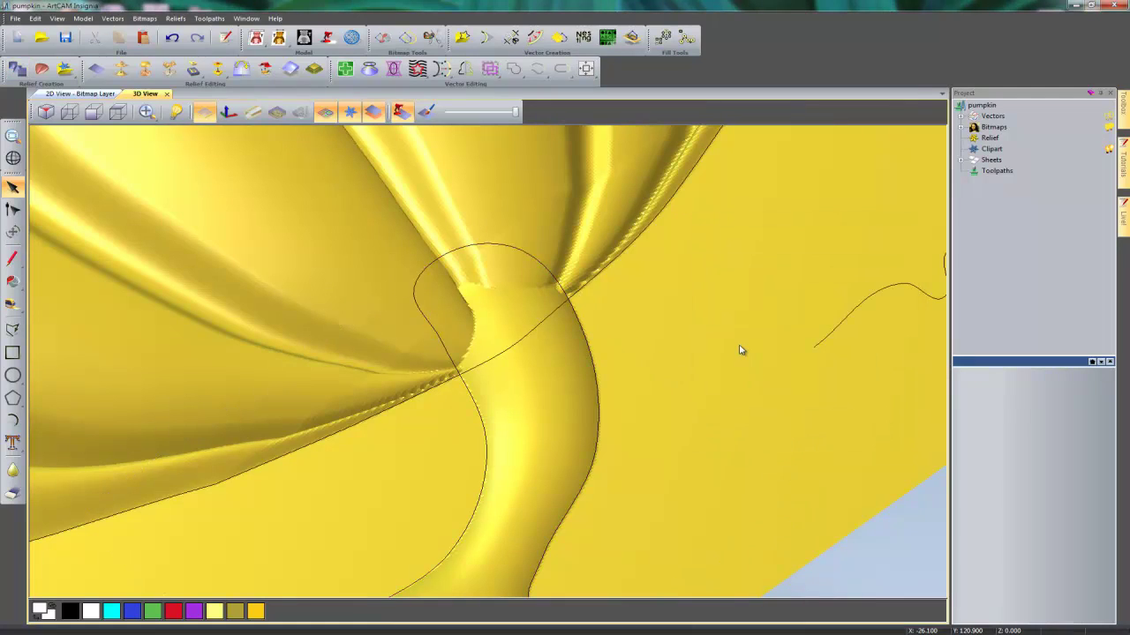
left_click(122, 118)
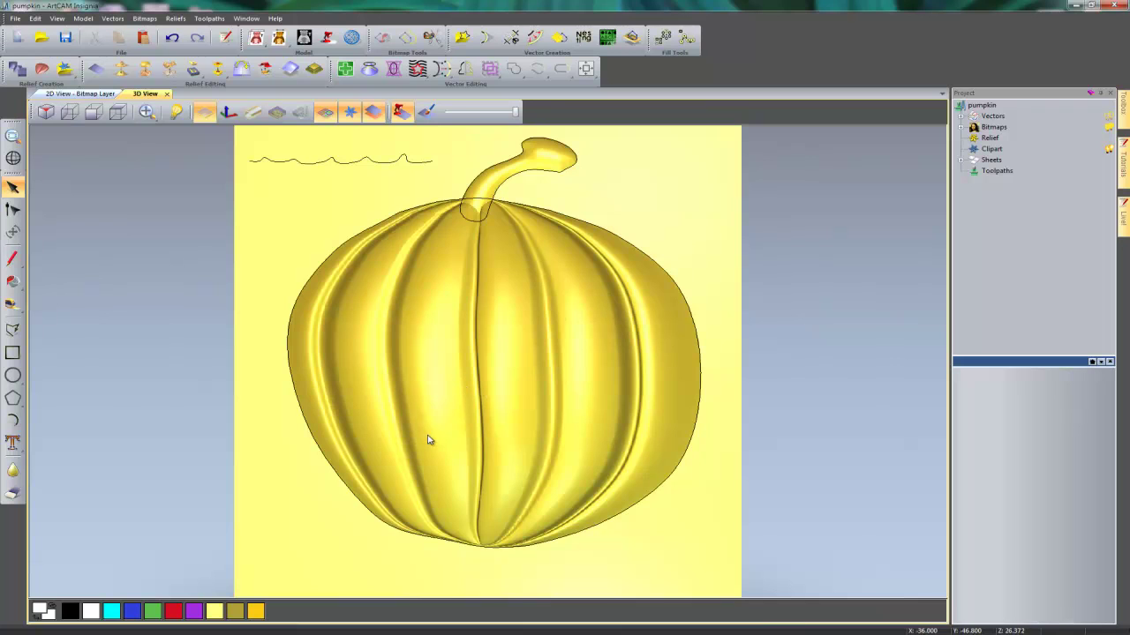
Step: Draw two closed, straight-edged triangular eyes on the pumpkin with smooth polylines off, the right one about 25 mm by 51 mm
left_click(16, 334)
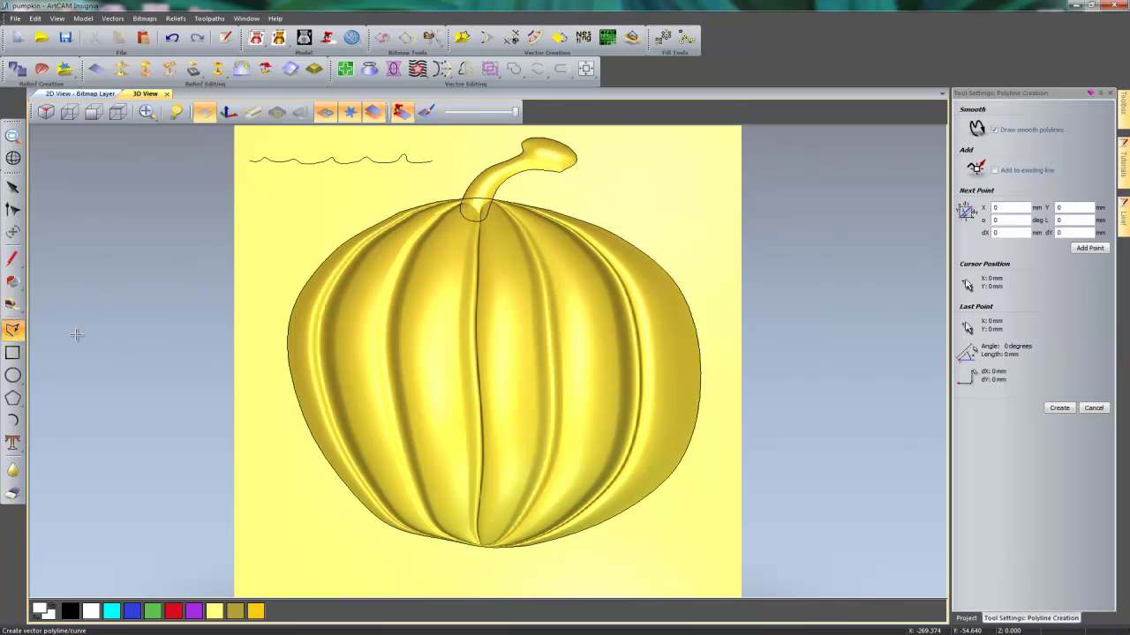
left_click(996, 130)
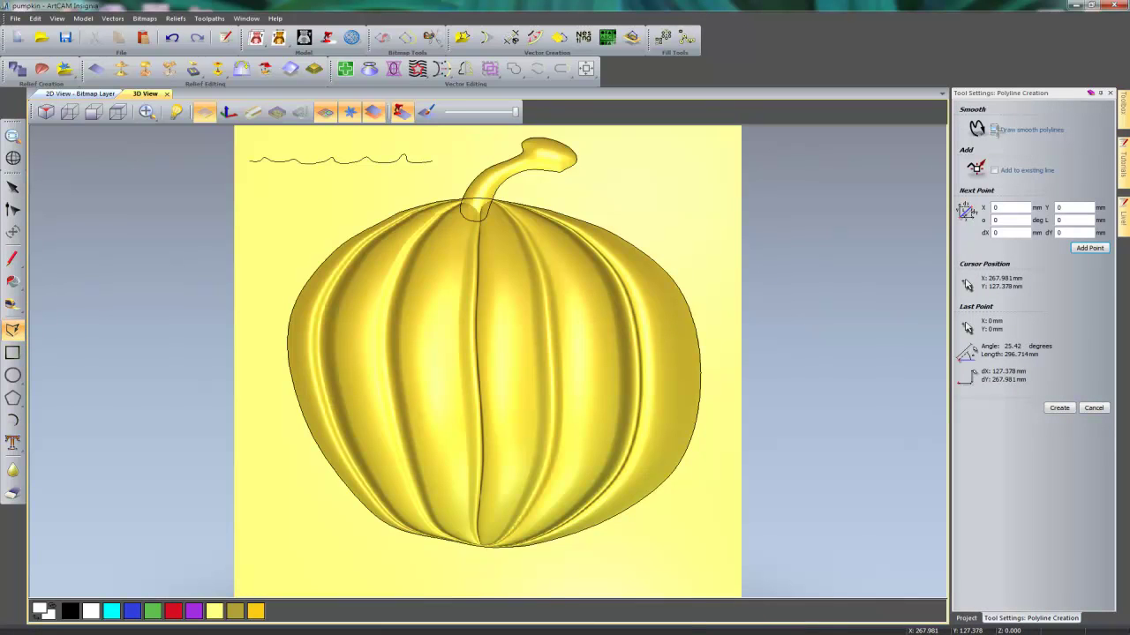
left_click(402, 349)
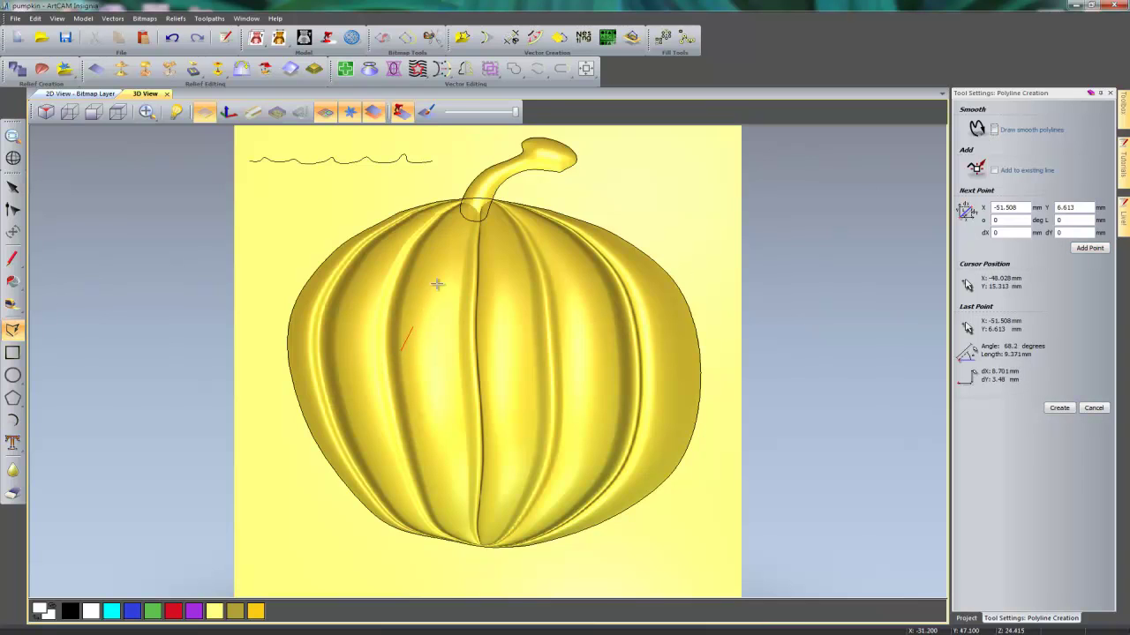
left_click(458, 370)
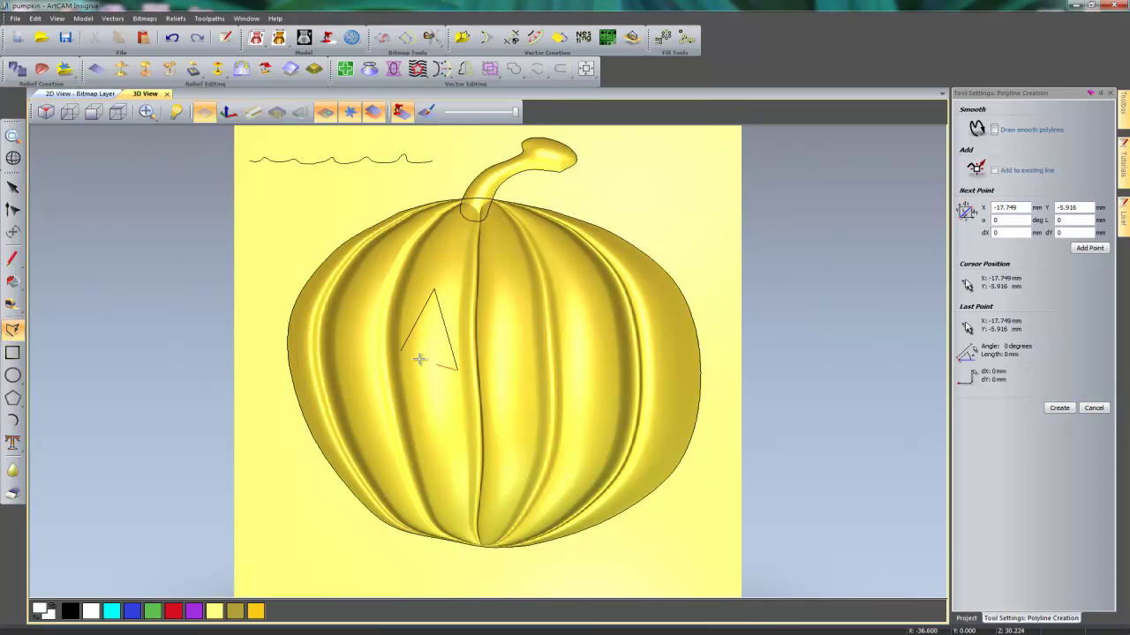
left_click(403, 350)
left_click(520, 368)
left_click(534, 287)
left_click(563, 340)
left_click(520, 367)
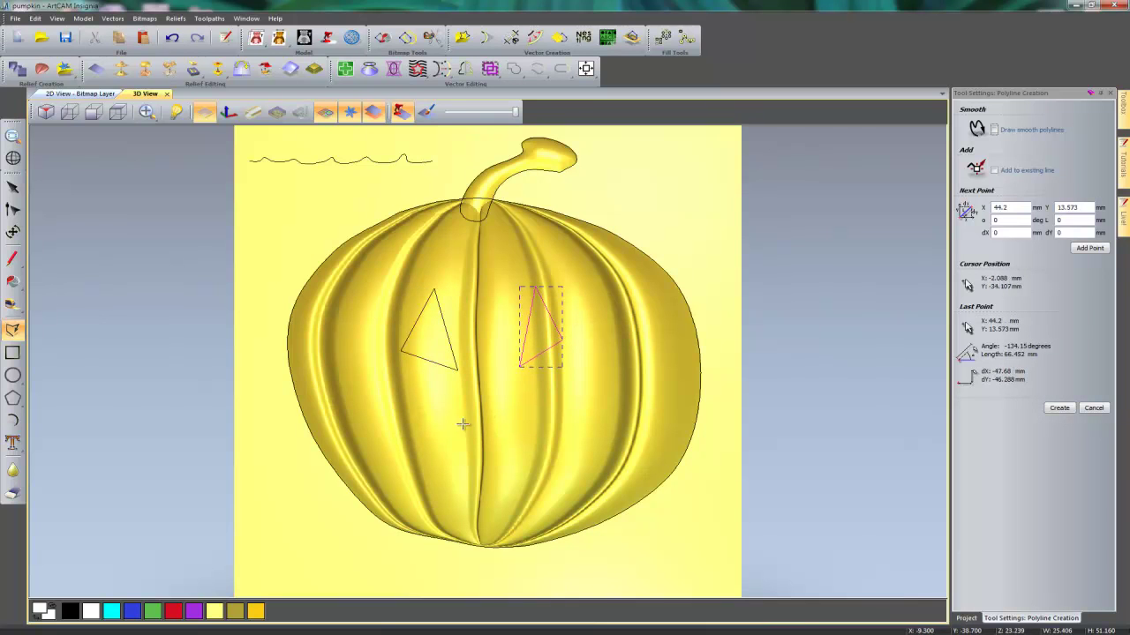
Step: Draw a closed zigzag mouth about 169 mm wide and 74 mm high across the lower half of the pumpkin
left_click(335, 389)
left_click(381, 491)
left_click(421, 457)
left_click(468, 483)
left_click(509, 459)
left_click(532, 482)
left_click(568, 458)
left_click(596, 492)
left_click(621, 377)
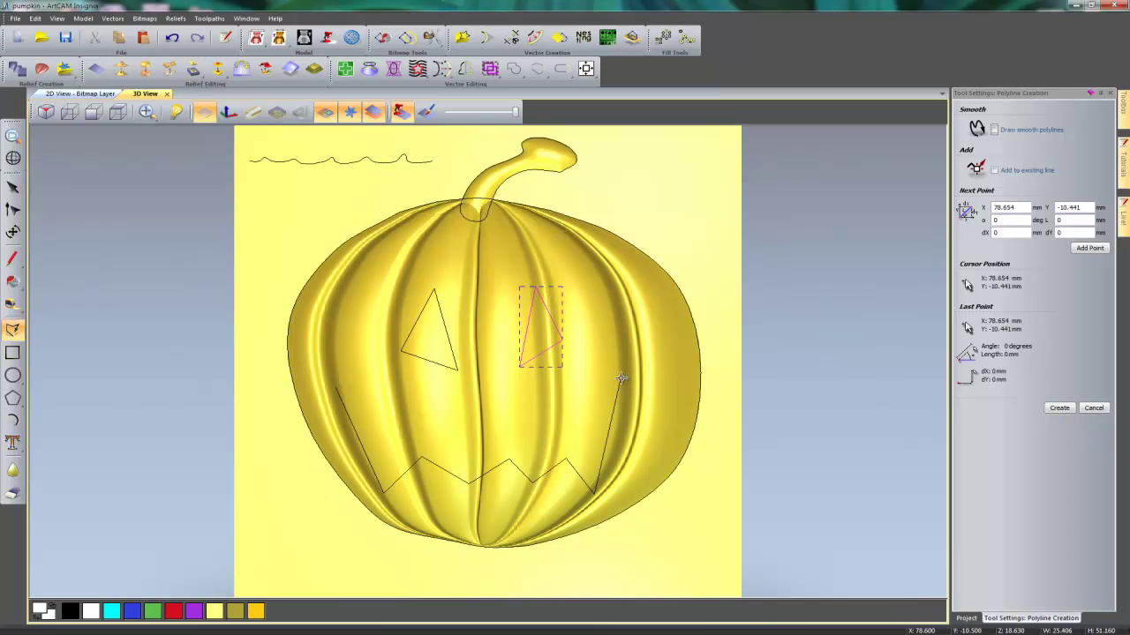
left_click(584, 454)
left_click(570, 435)
left_click(533, 458)
left_click(509, 433)
left_click(474, 461)
left_click(448, 439)
left_click(433, 457)
left_click(413, 432)
left_click(390, 457)
left_click(335, 386)
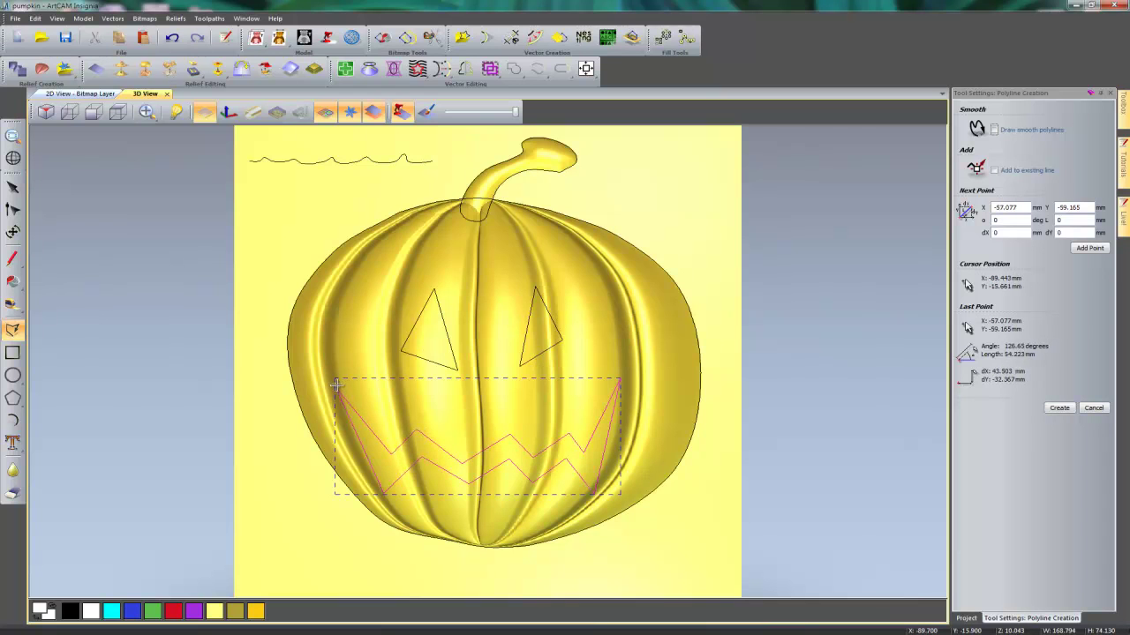
Step: Draw a closed triangular nose about 35 mm wide and 30 mm high between the eyes and the mouth
left_click(472, 374)
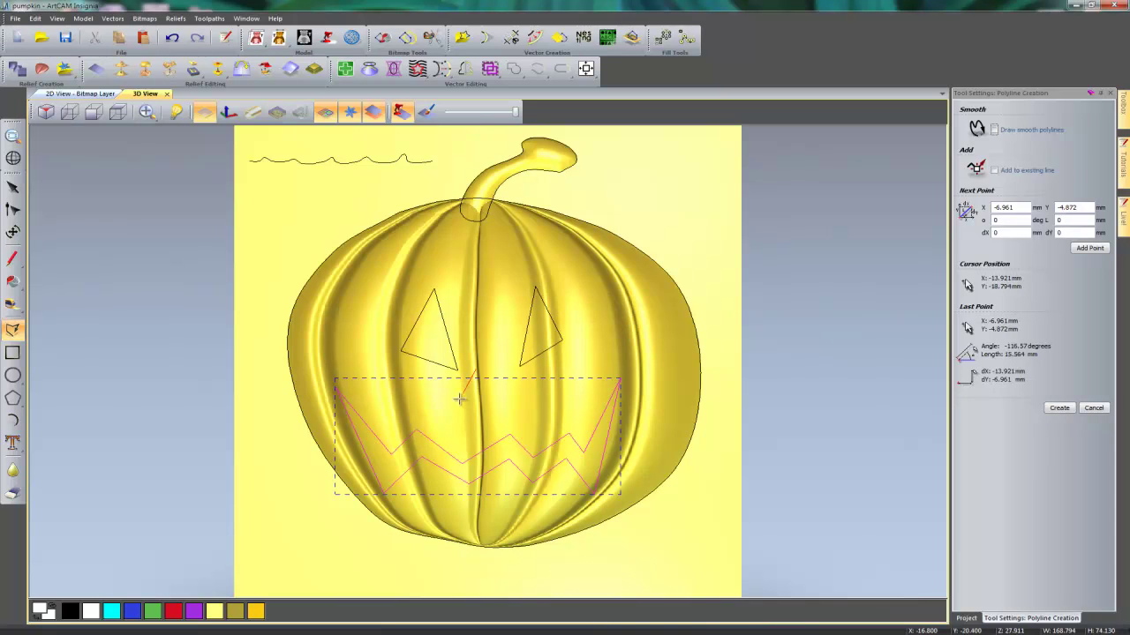
left_click(456, 415)
left_click(514, 415)
left_click(473, 373)
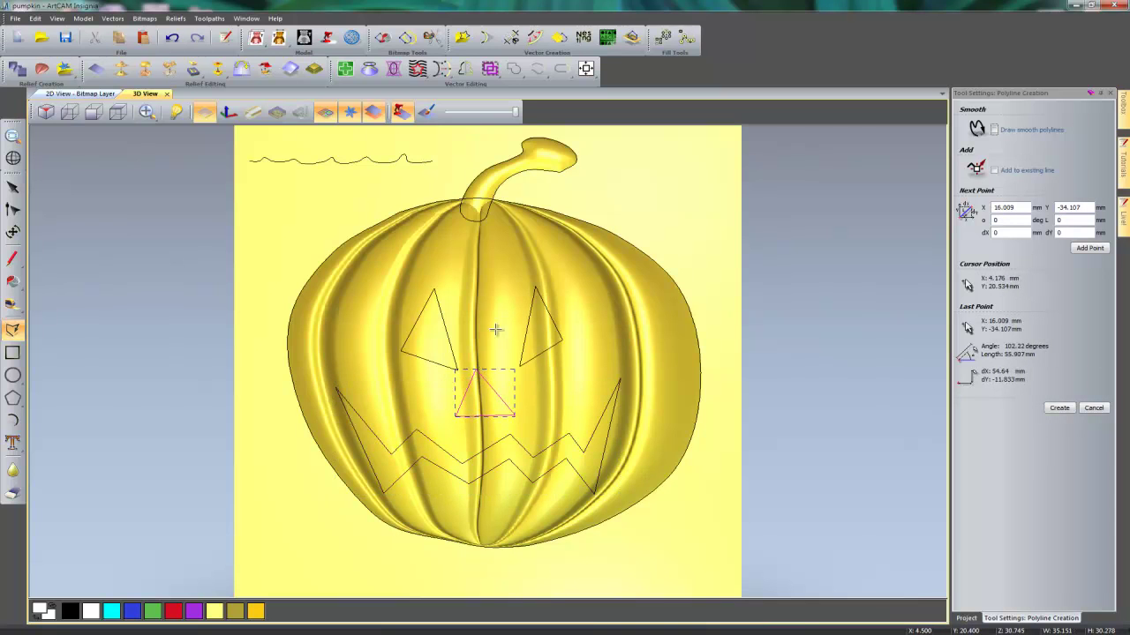
key("Escape")
left_click(554, 396)
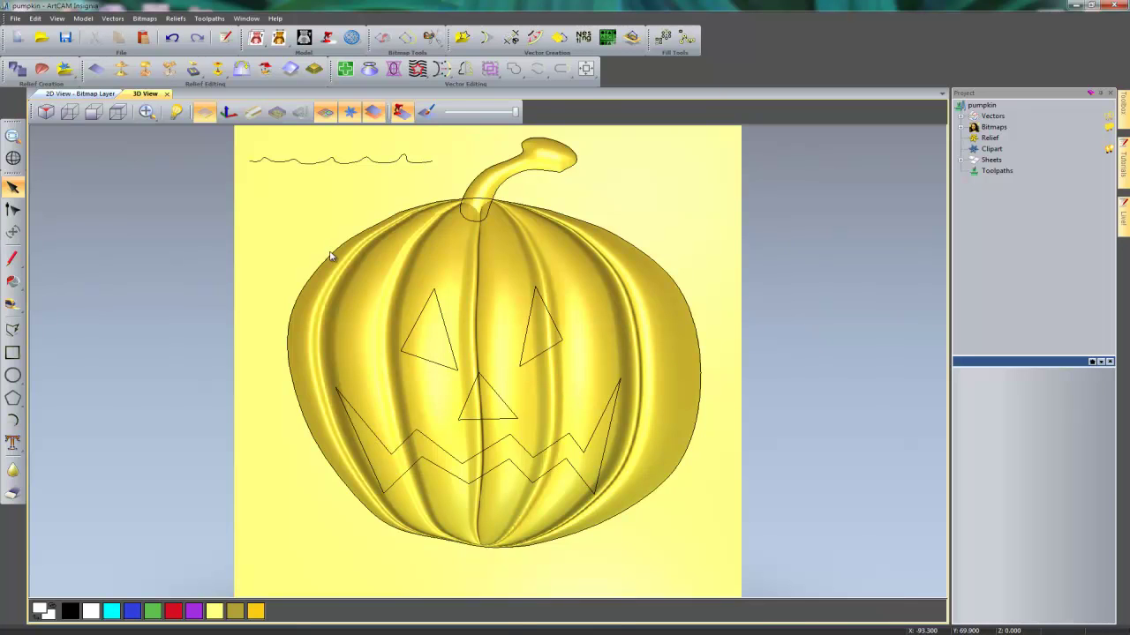
Step: Try Zero Rest on the eye, nose and mouth vectors, undo it, and zero the relief inside them instead
left_click_drag(303, 248, 705, 531)
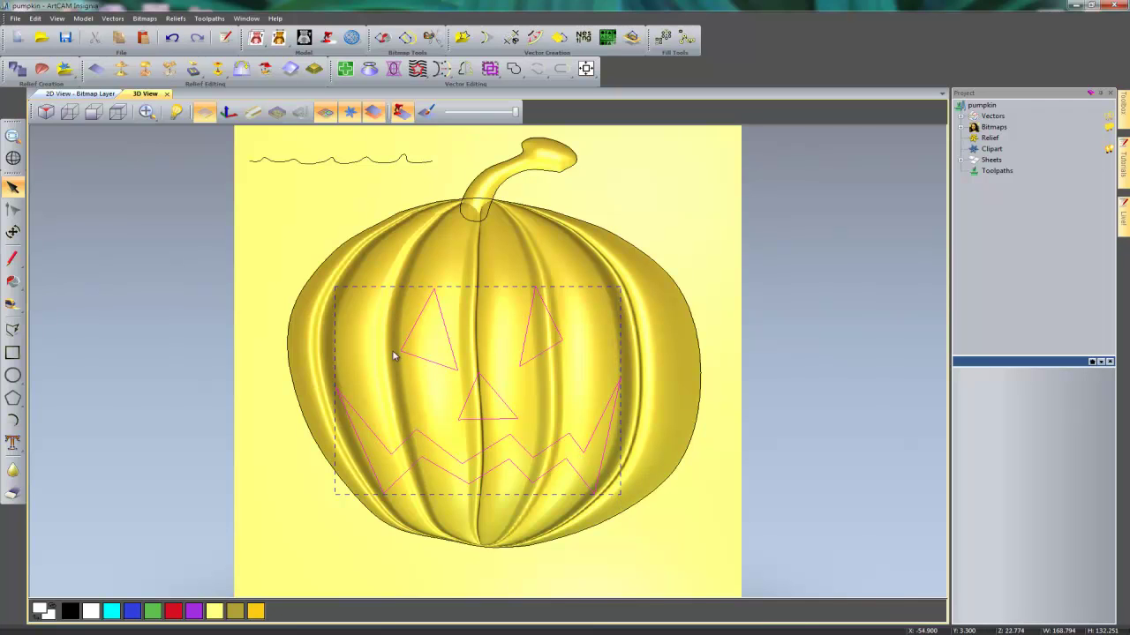
left_click(17, 68)
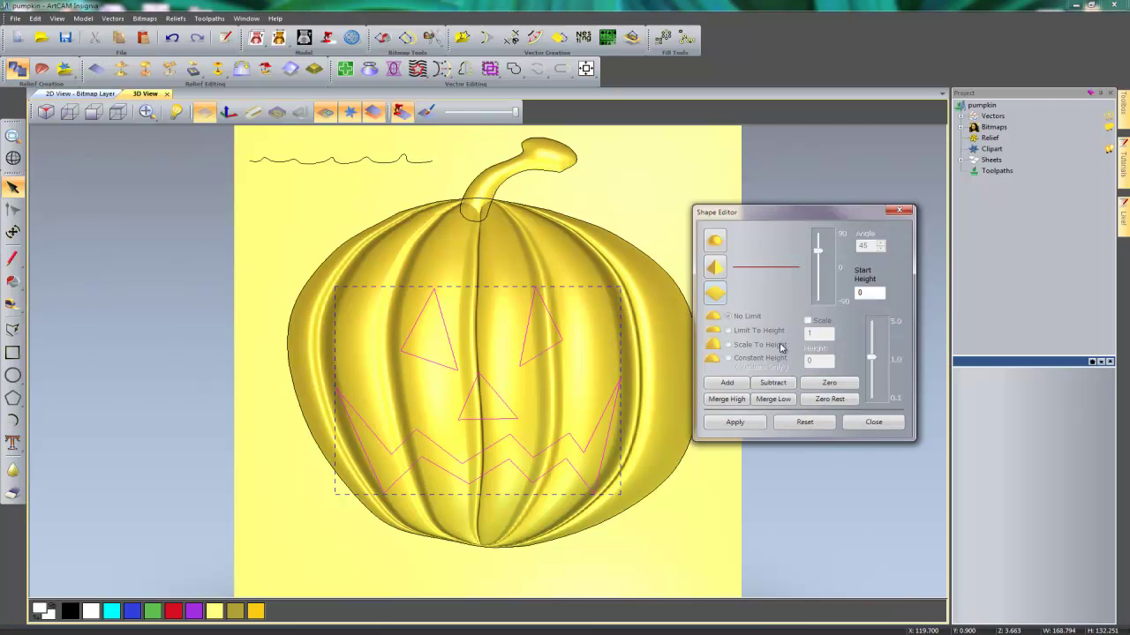
left_click(829, 399)
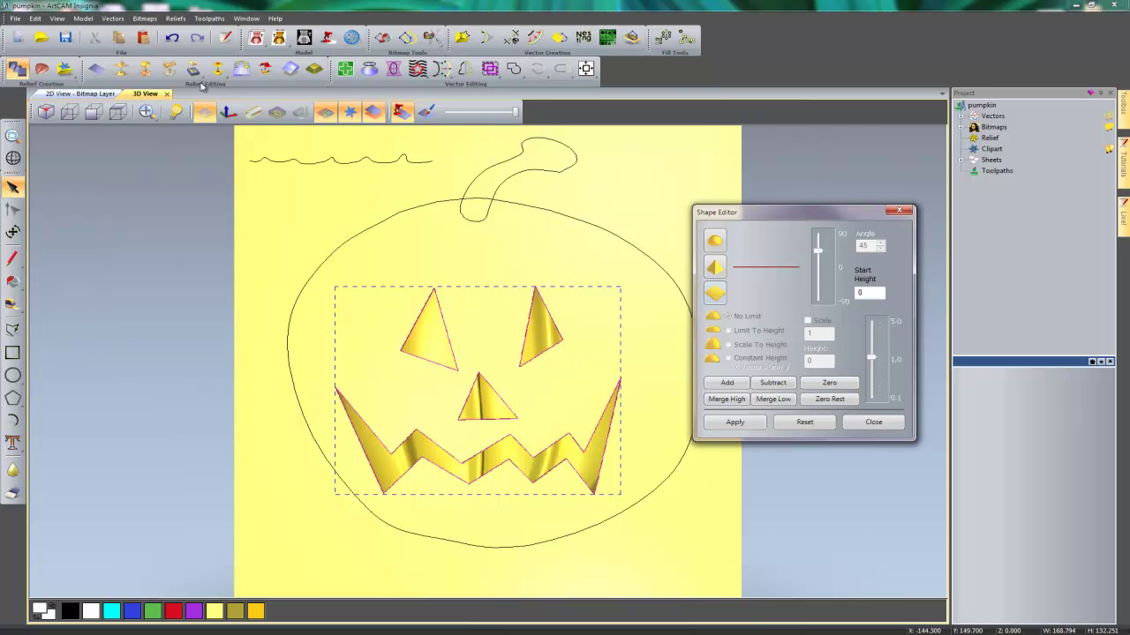
left_click(172, 38)
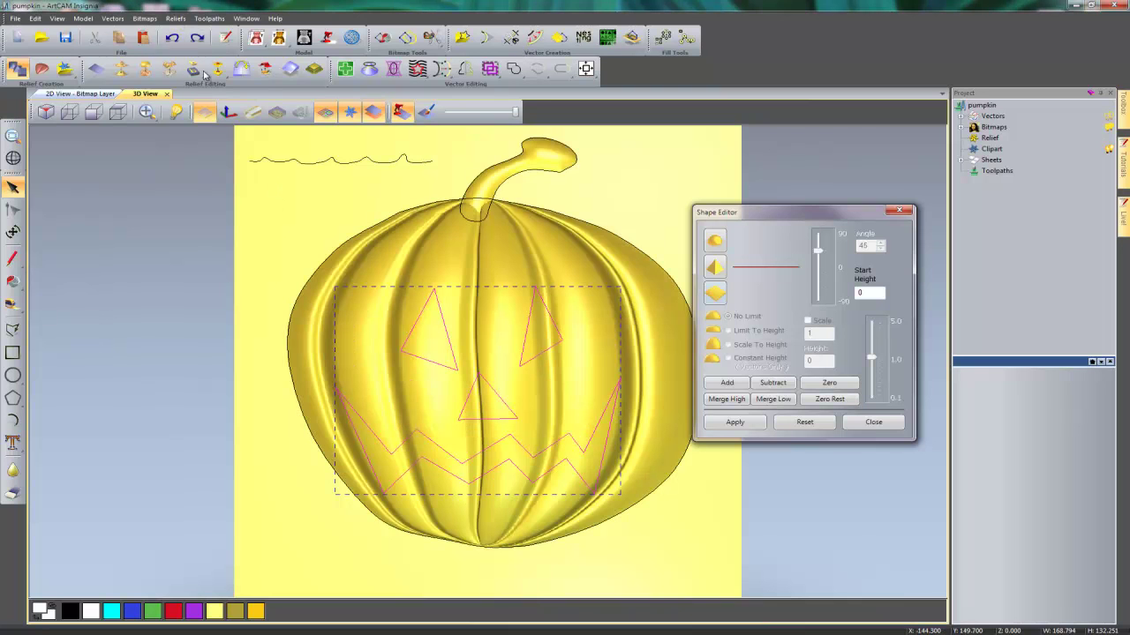
left_click(837, 382)
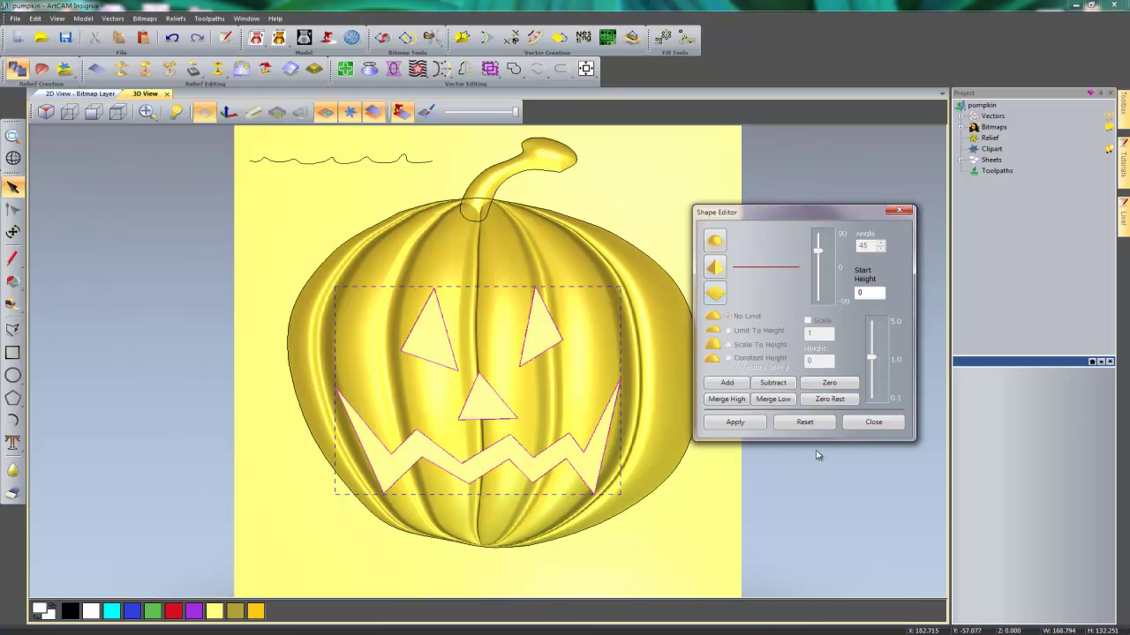
Step: Delete all the vectors around and on the pumpkin and hide the zero plane to view the cut-out face
left_click(874, 422)
left_click(728, 508)
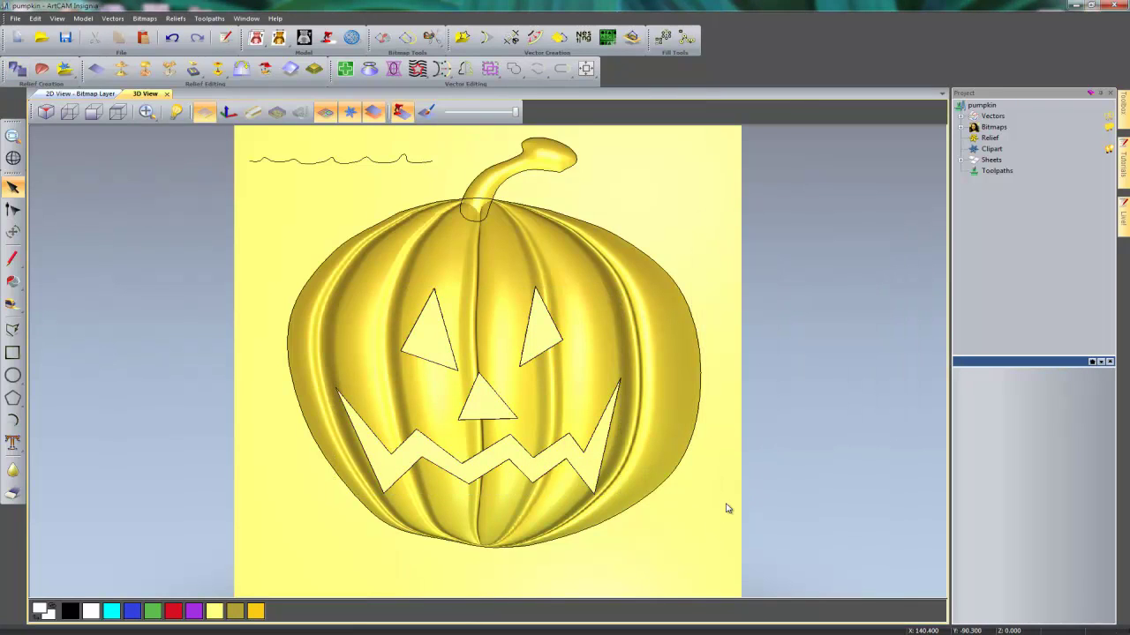
left_click(614, 404)
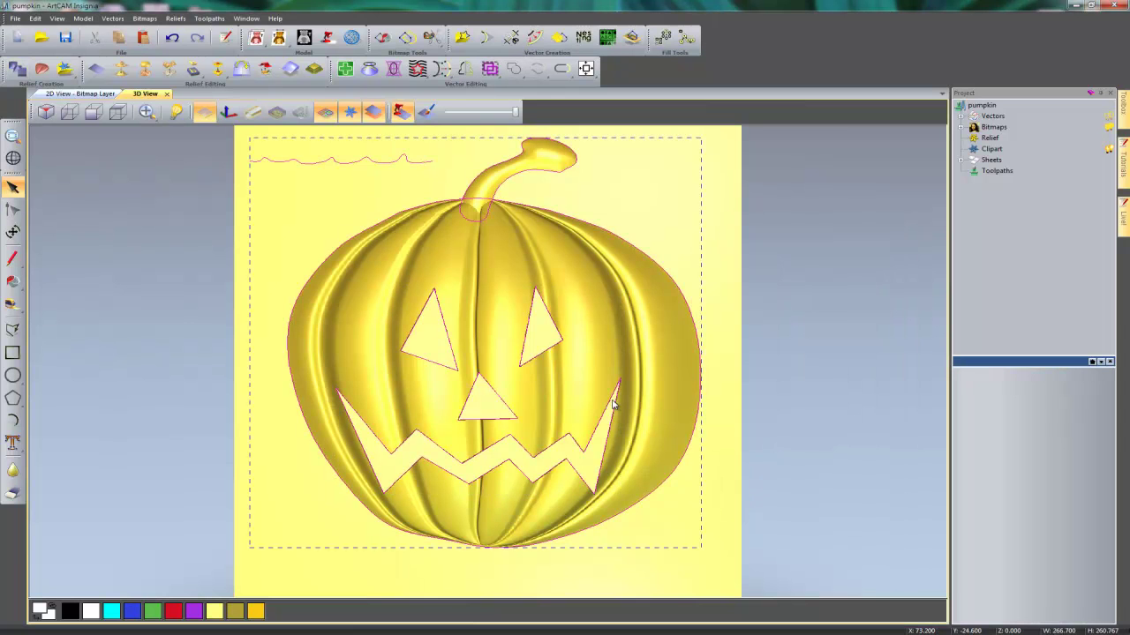
key("Delete")
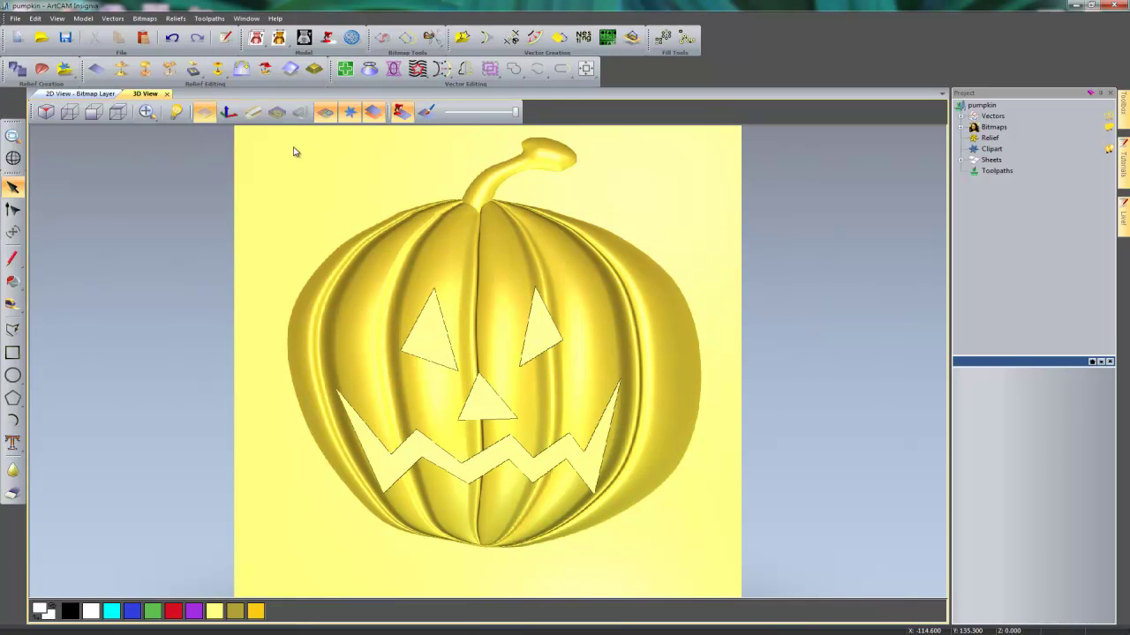
left_click(203, 112)
scroll(507, 367, "down", 2)
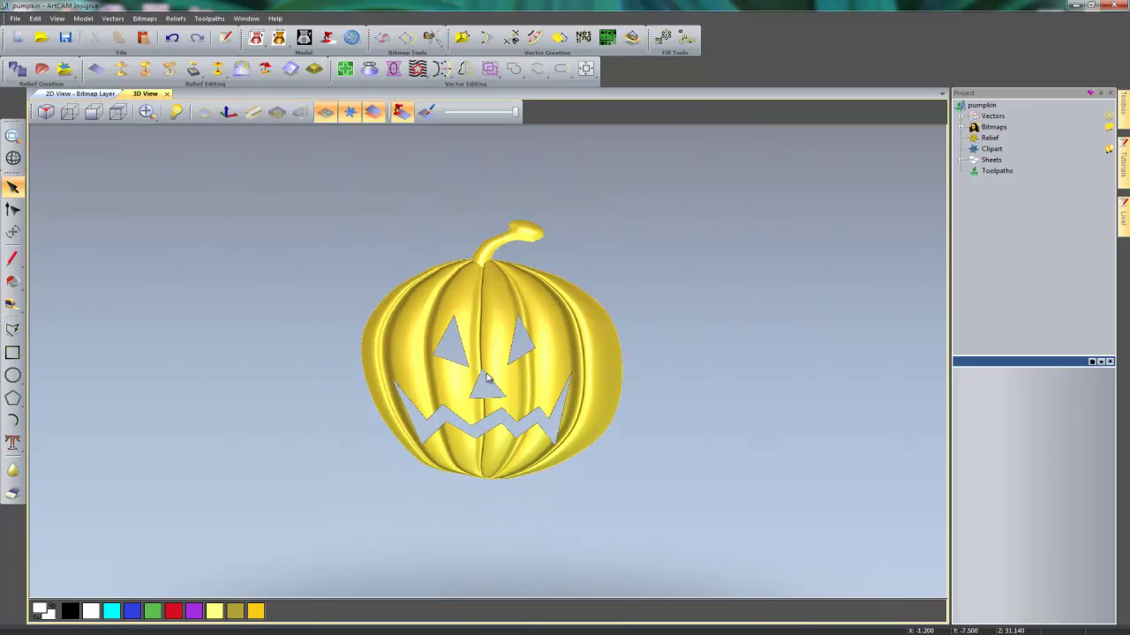
left_click_drag(509, 446, 477, 429)
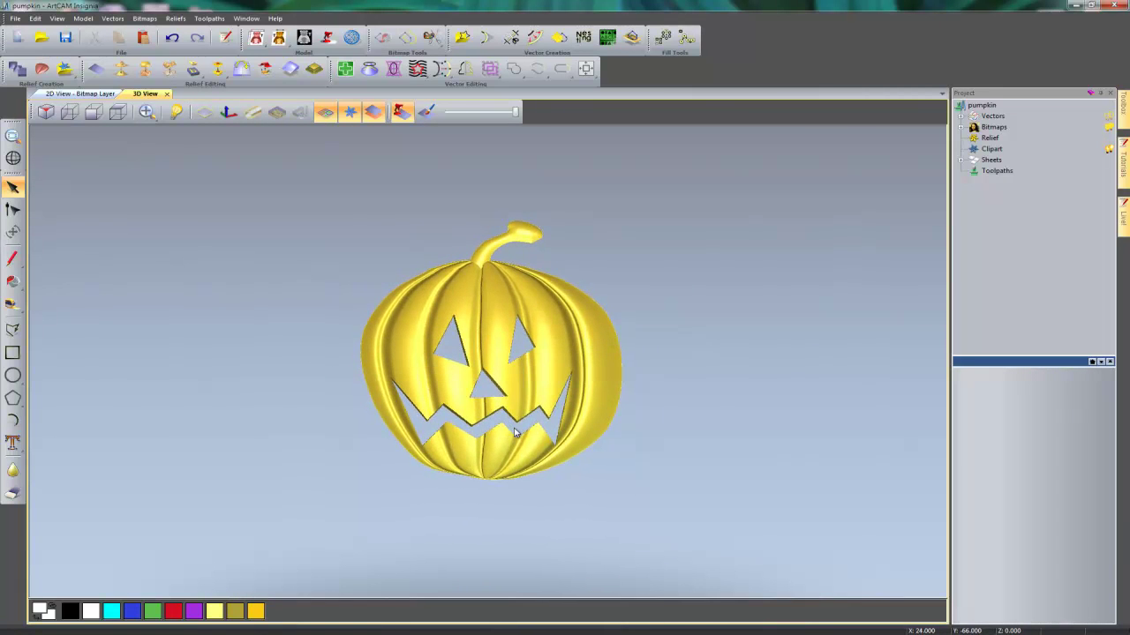
Step: Add the finished relief to the Halloween 2013 clipart library and name it Pumpkin
left_click(65, 68)
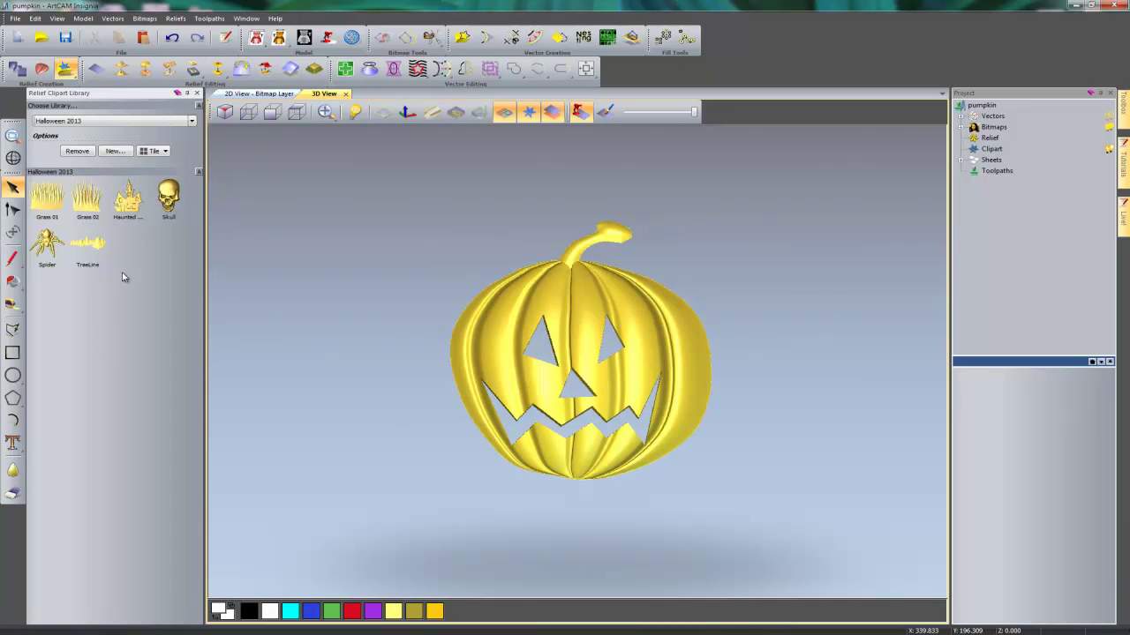
right_click(181, 208)
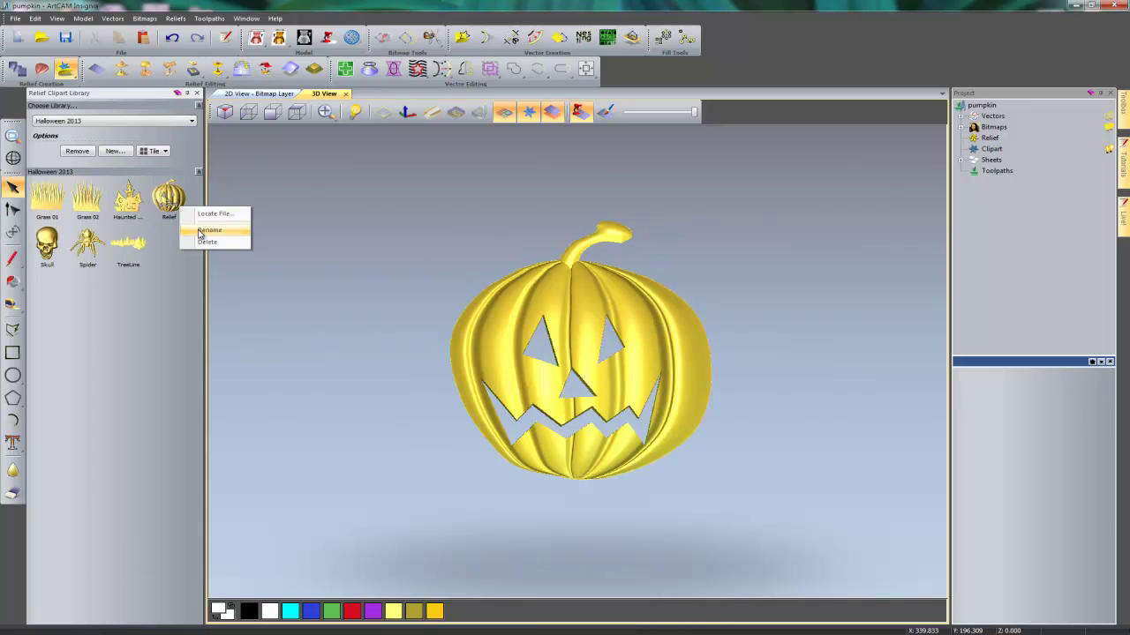
left_click(204, 233)
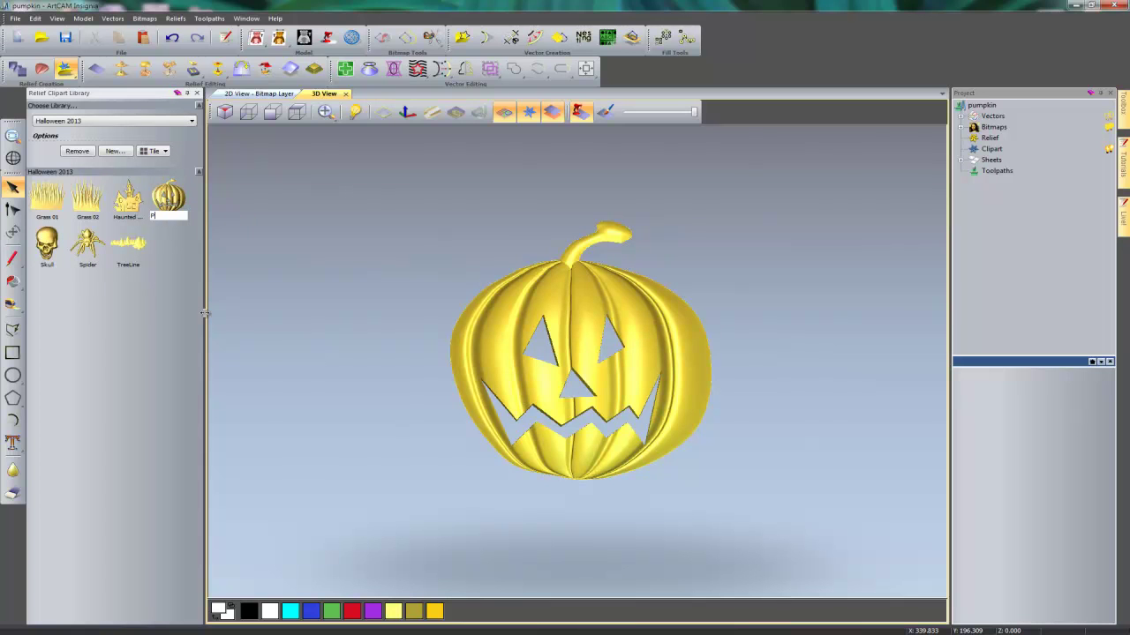
key("Return")
left_click(350, 358)
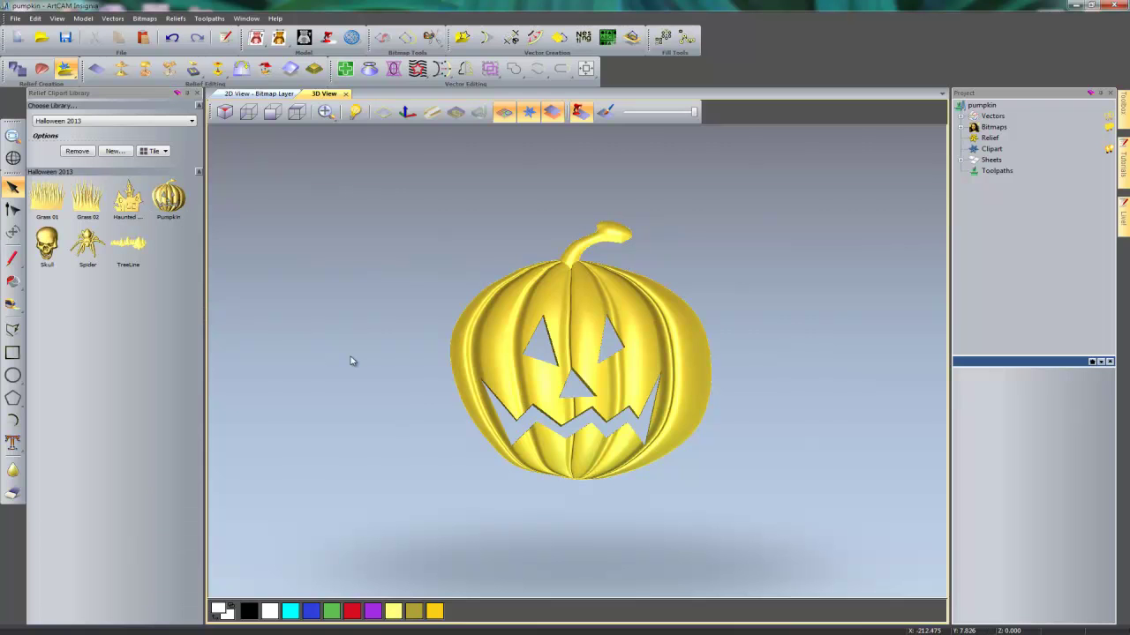
left_click(200, 93)
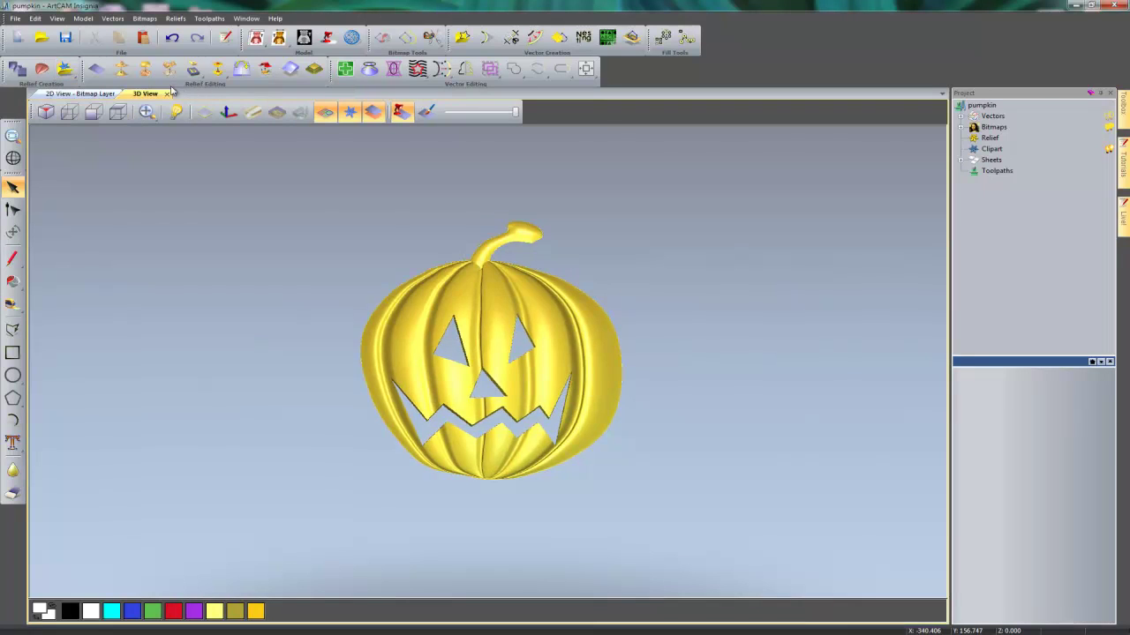
Step: Reset the relief with the zero plane shown and sketch a rectangle about 120 mm by 136 mm on it
left_click(97, 68)
left_click(204, 111)
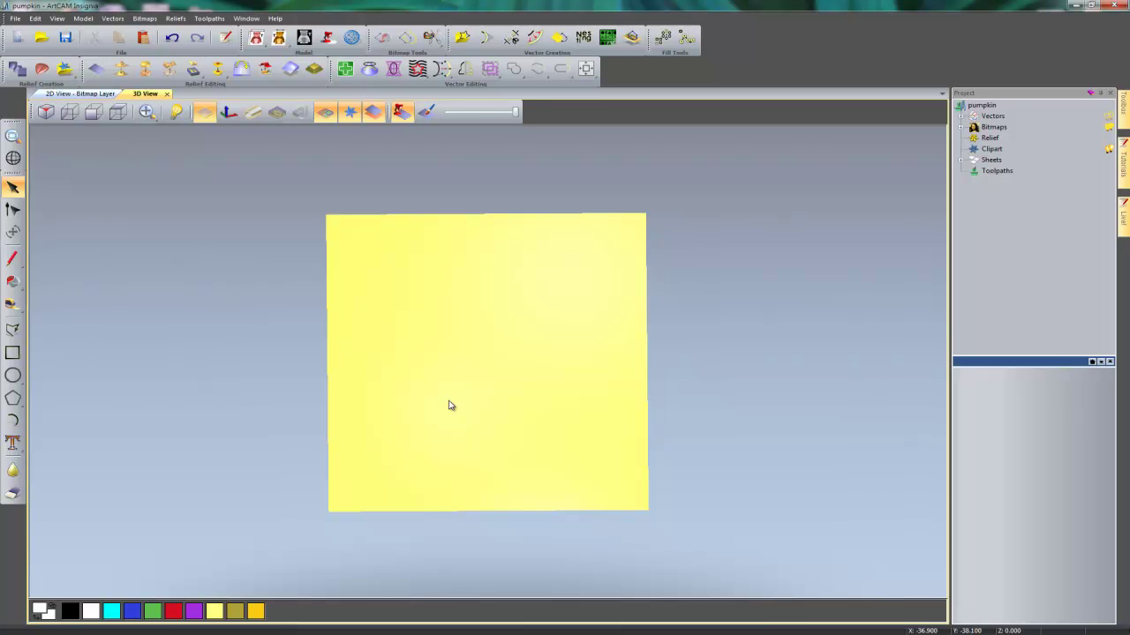
left_click(12, 353)
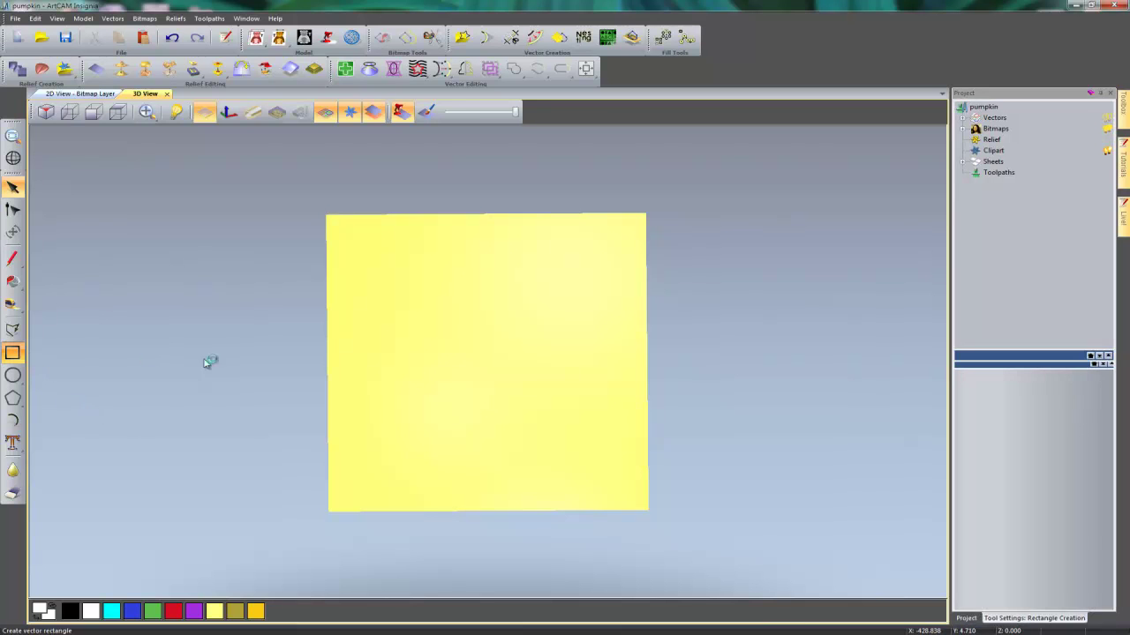
left_click_drag(513, 413, 563, 464)
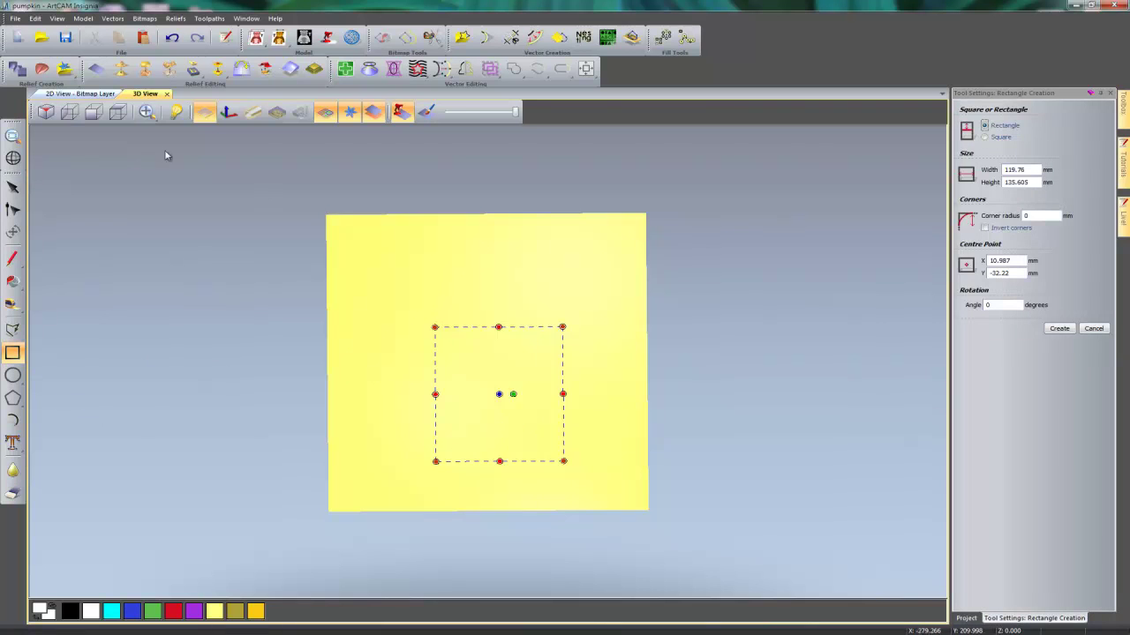
left_click(128, 113)
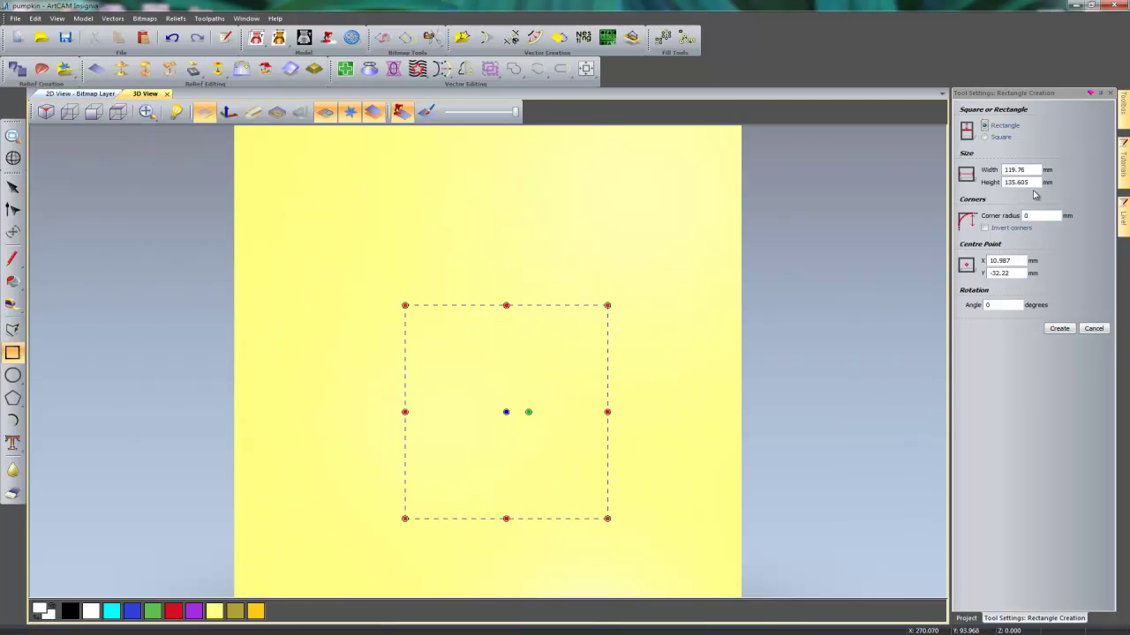
Step: Set the rectangle to 125 mm wide and 150 mm high and create it
left_click_drag(1035, 171, 1004, 170)
type("125")
left_click_drag(1029, 182, 963, 183)
type("150")
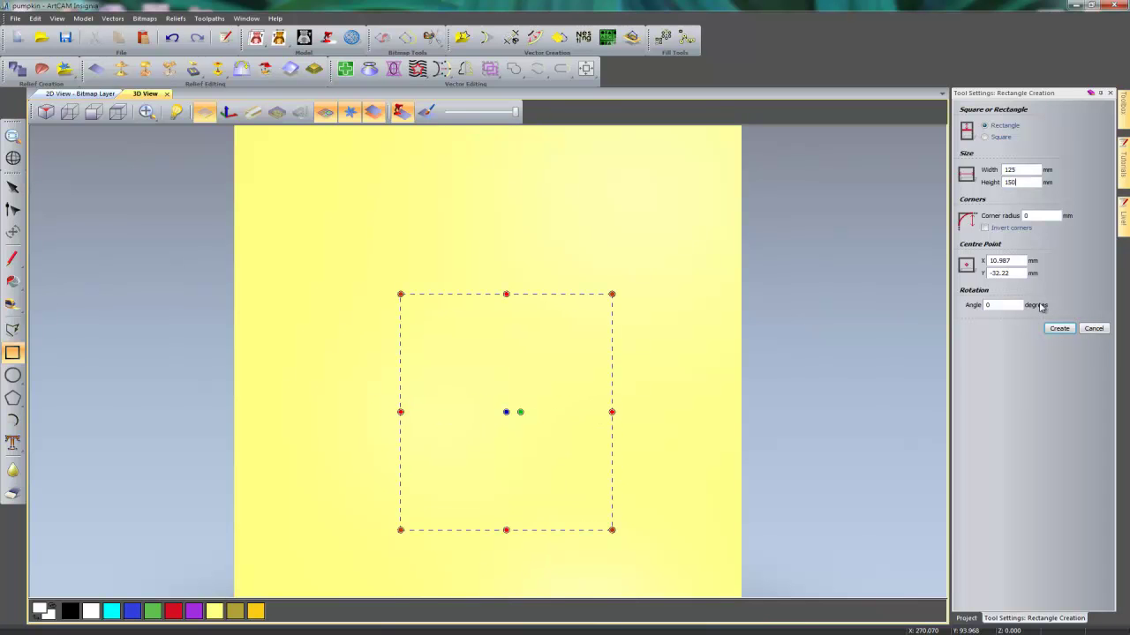
left_click(1059, 328)
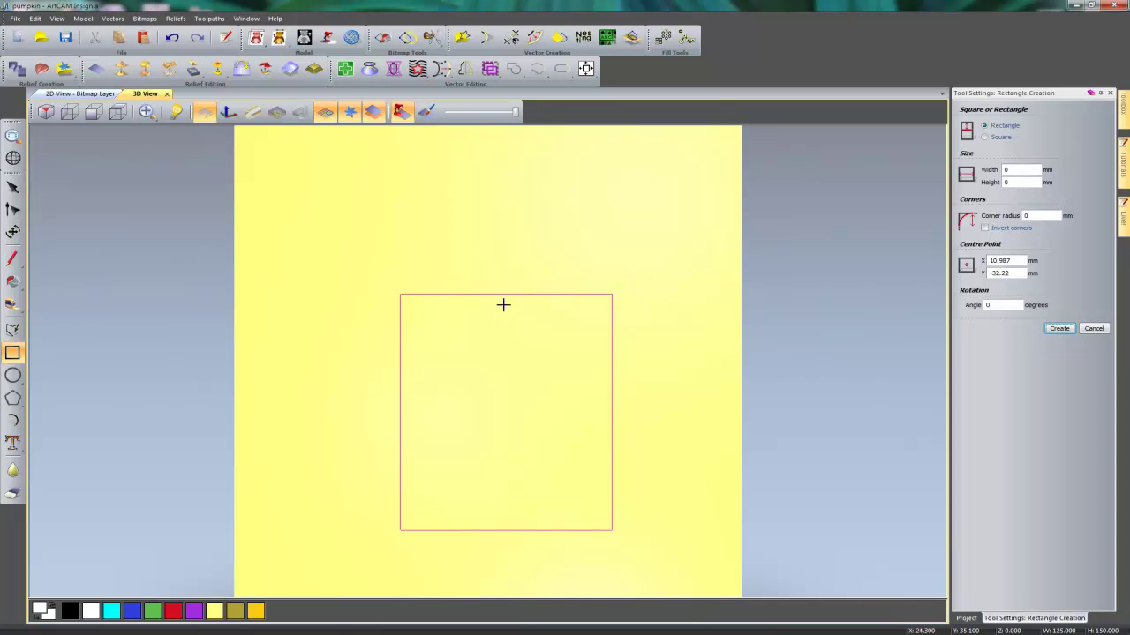
key("Escape")
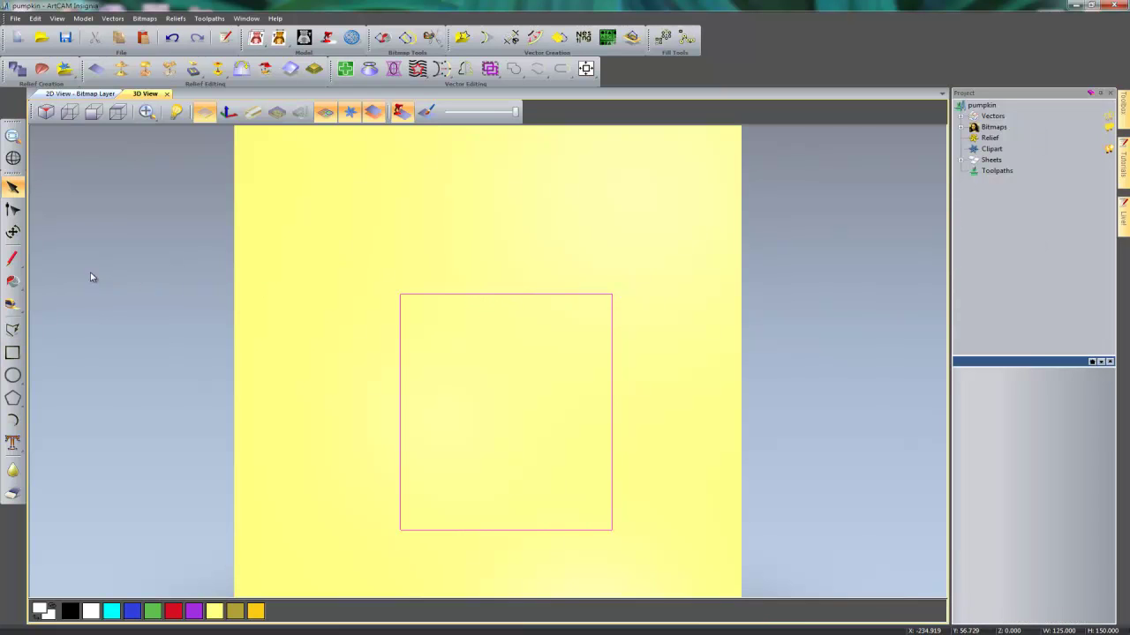
Step: Convert the rectangle's upper edge to an arc and centre the resulting tombstone outline in the model
left_click(14, 210)
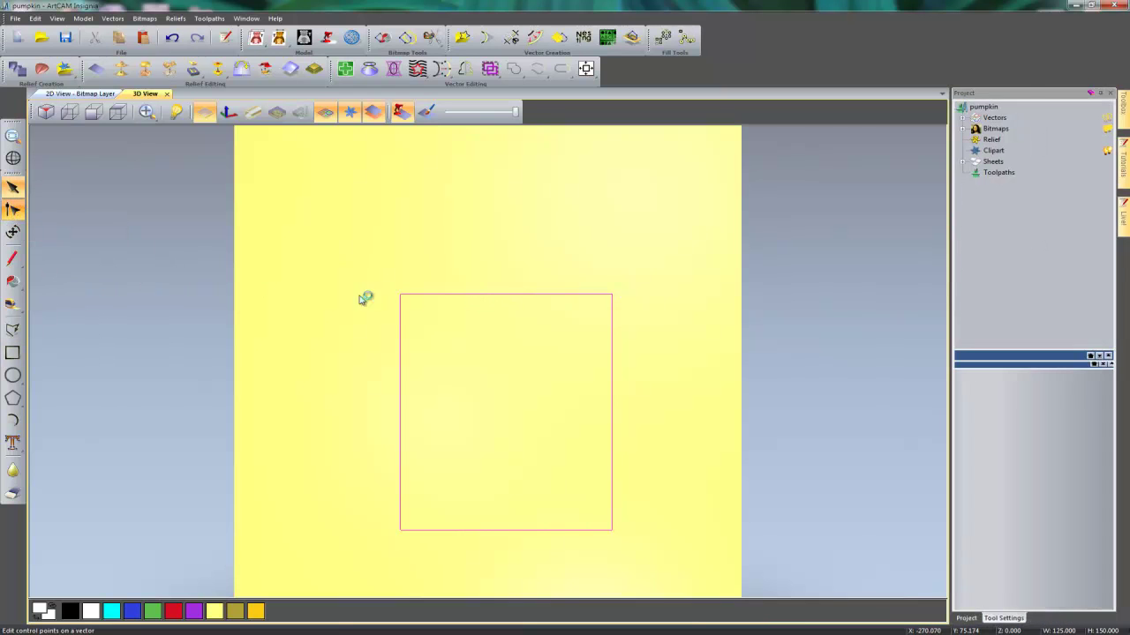
right_click(484, 300)
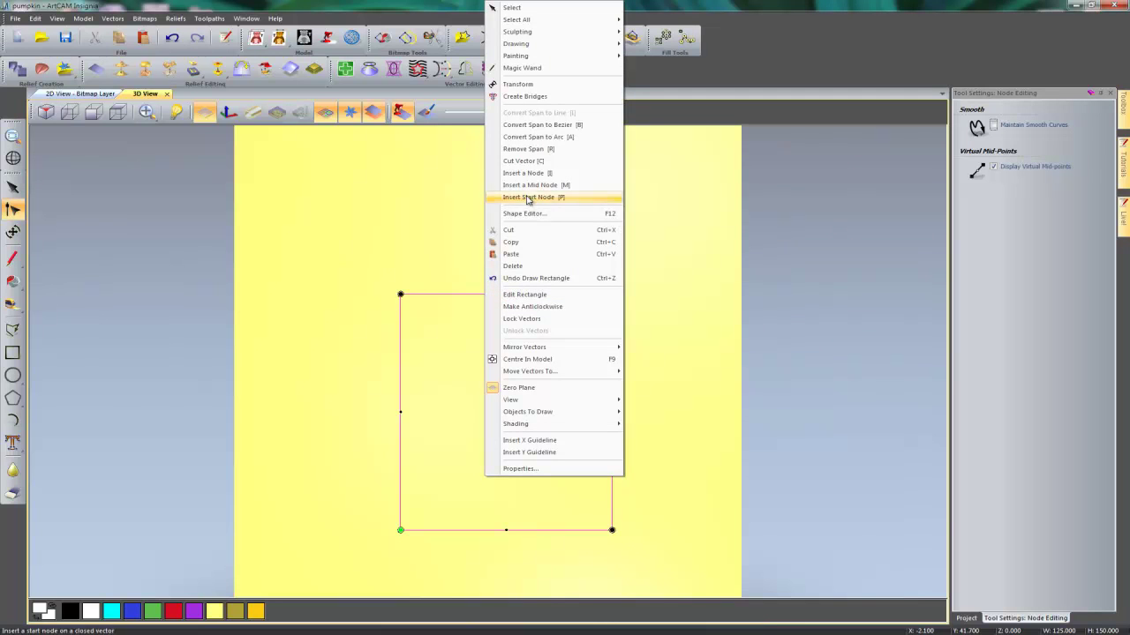
left_click(576, 139)
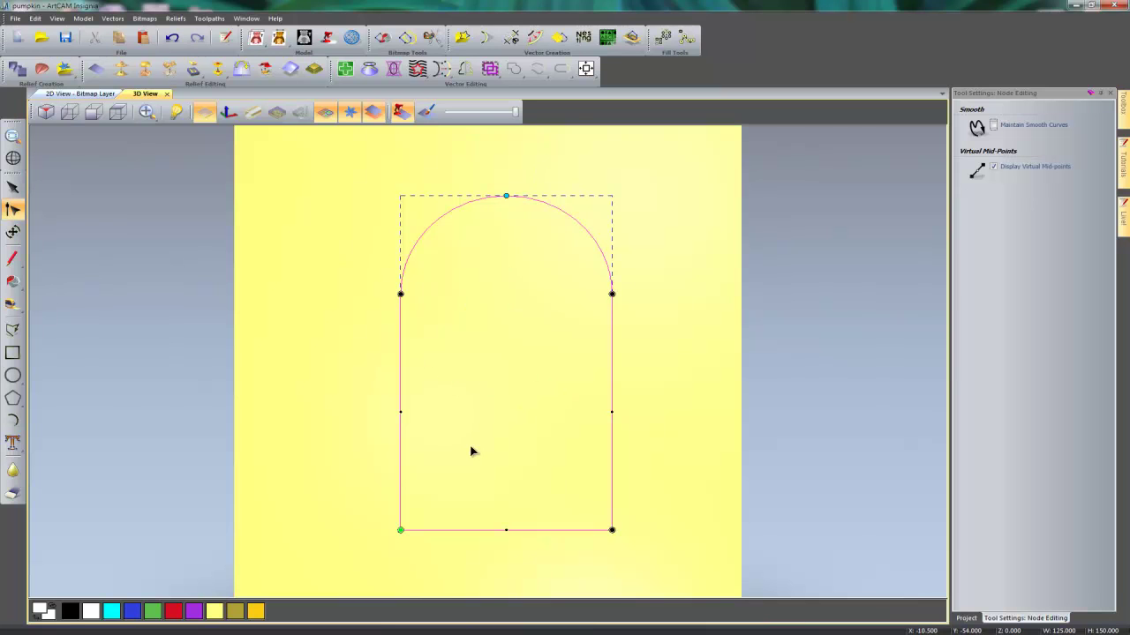
left_click_drag(488, 431, 469, 430)
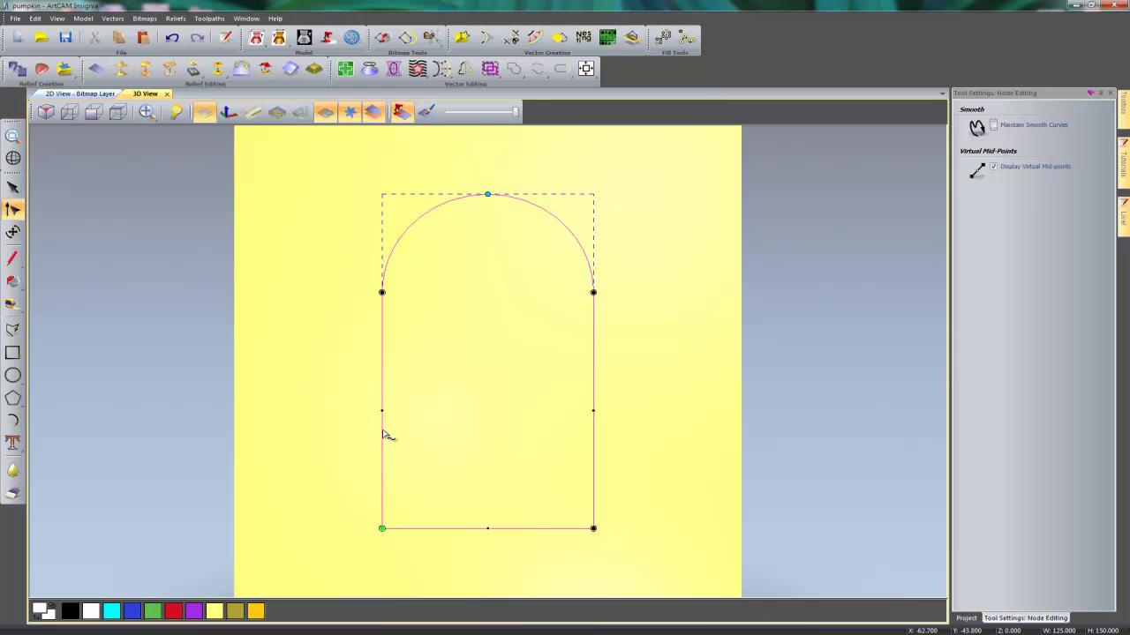
Step: Pull the midpoints of both long sides of the tombstone slightly inward and smooth the new nodes
left_click_drag(383, 410, 389, 412)
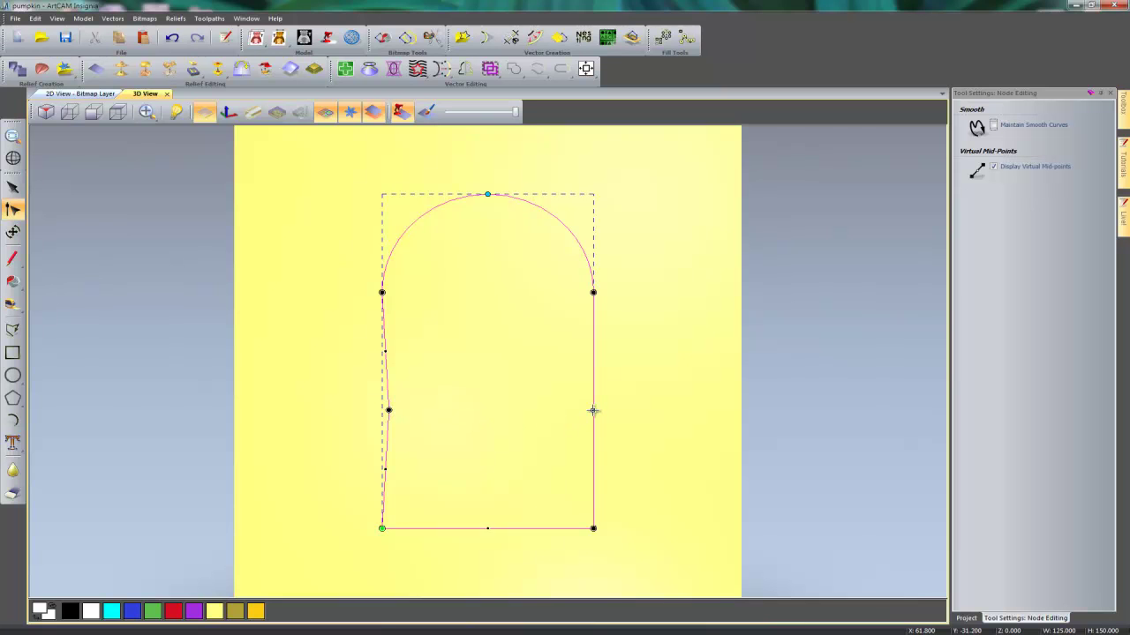
left_click_drag(593, 410, 585, 400)
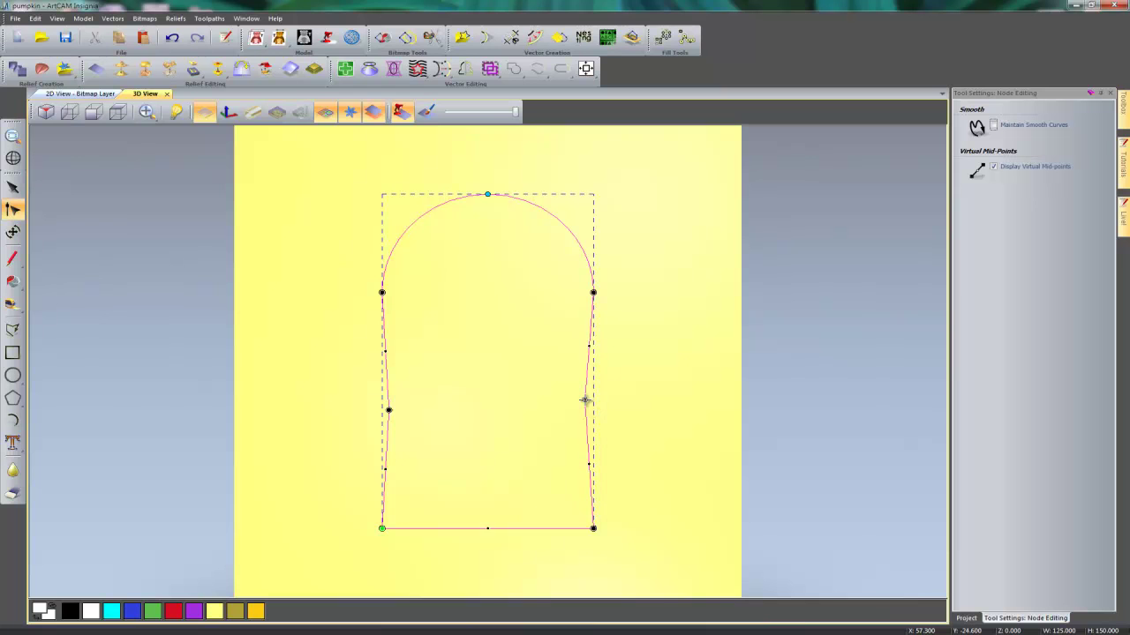
right_click(584, 400)
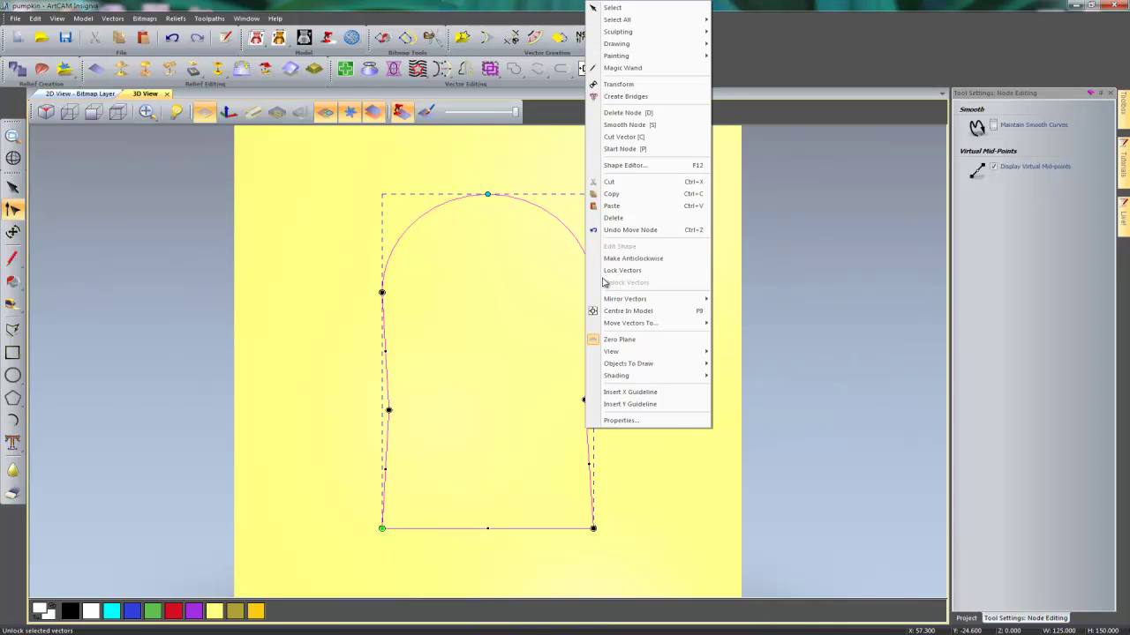
left_click(645, 132)
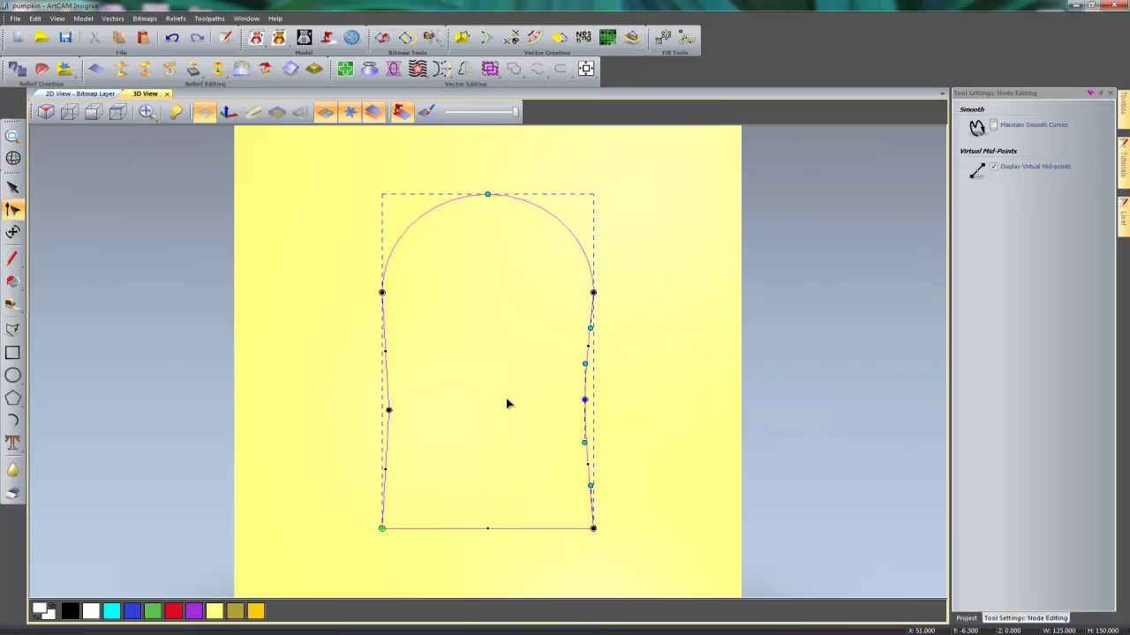
key("s")
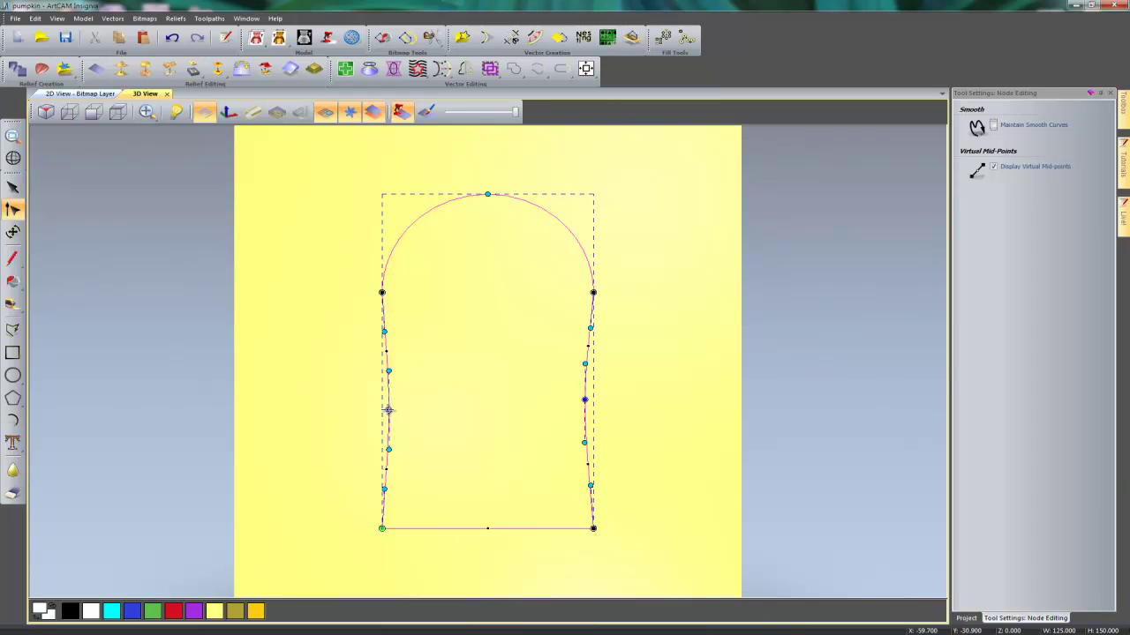
Step: Add a node high on the tombstone's left side and bend the lower curve of its right side
double_click(391, 350)
left_click_drag(392, 351, 388, 344)
left_click_drag(589, 487, 584, 512)
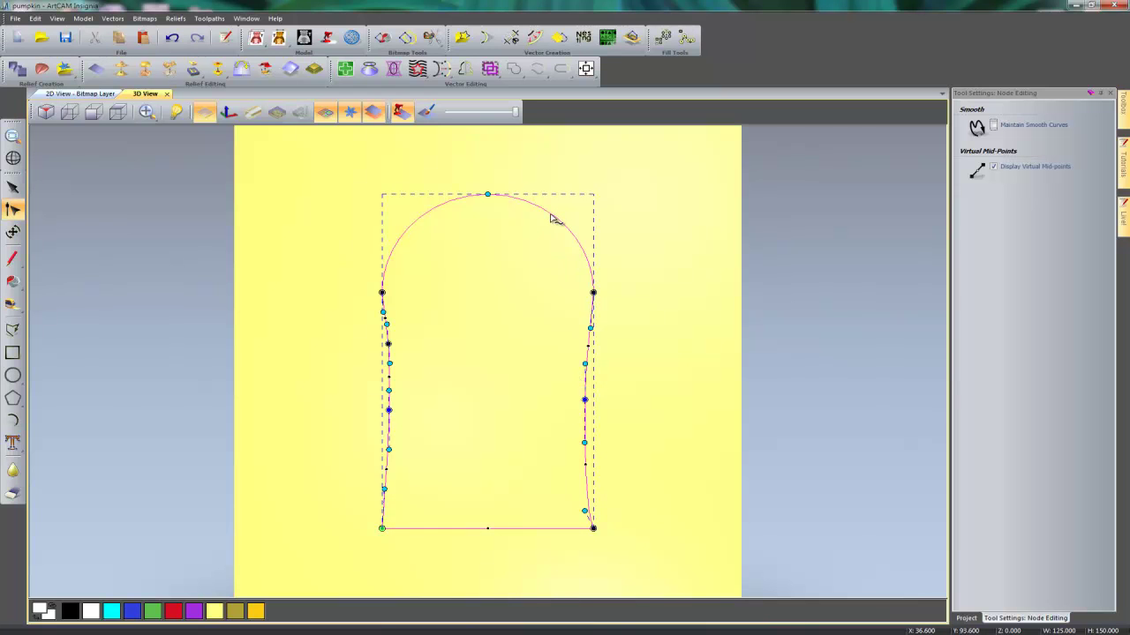
Step: Insert extra nodes along the tombstone's arch to make it slightly uneven, and finish node editing
key("i")
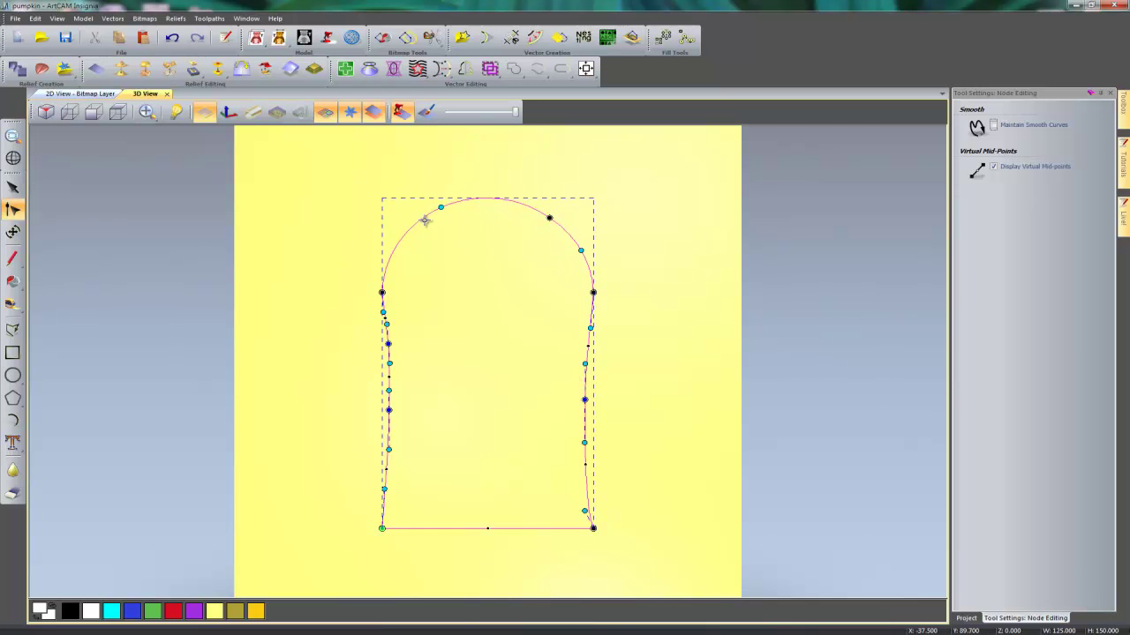
key("i")
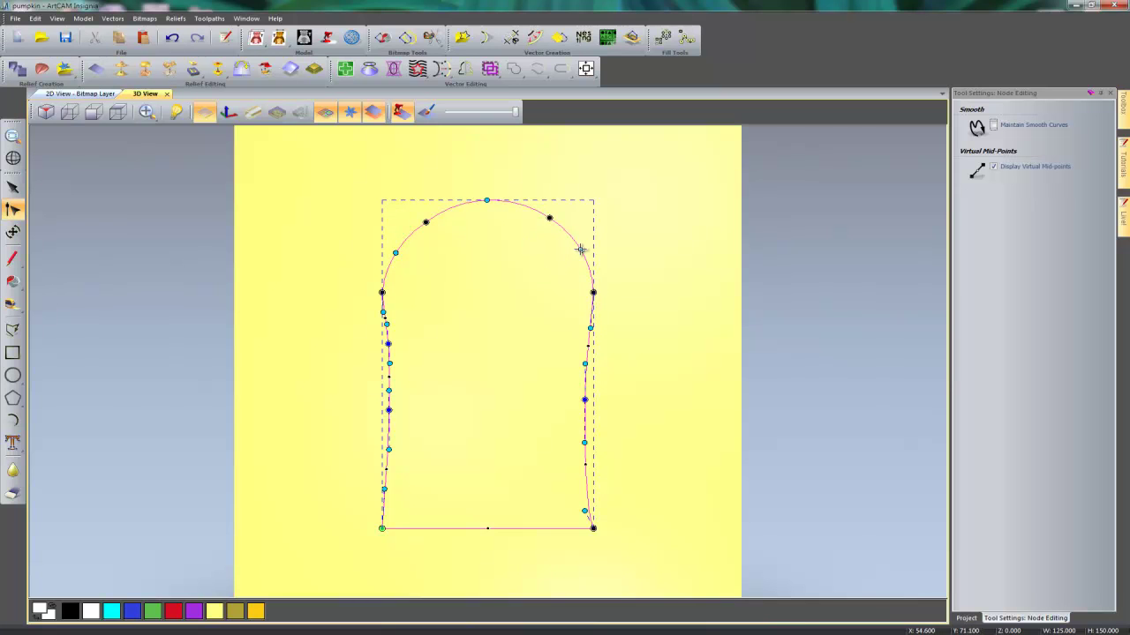
key("i")
left_click(635, 385)
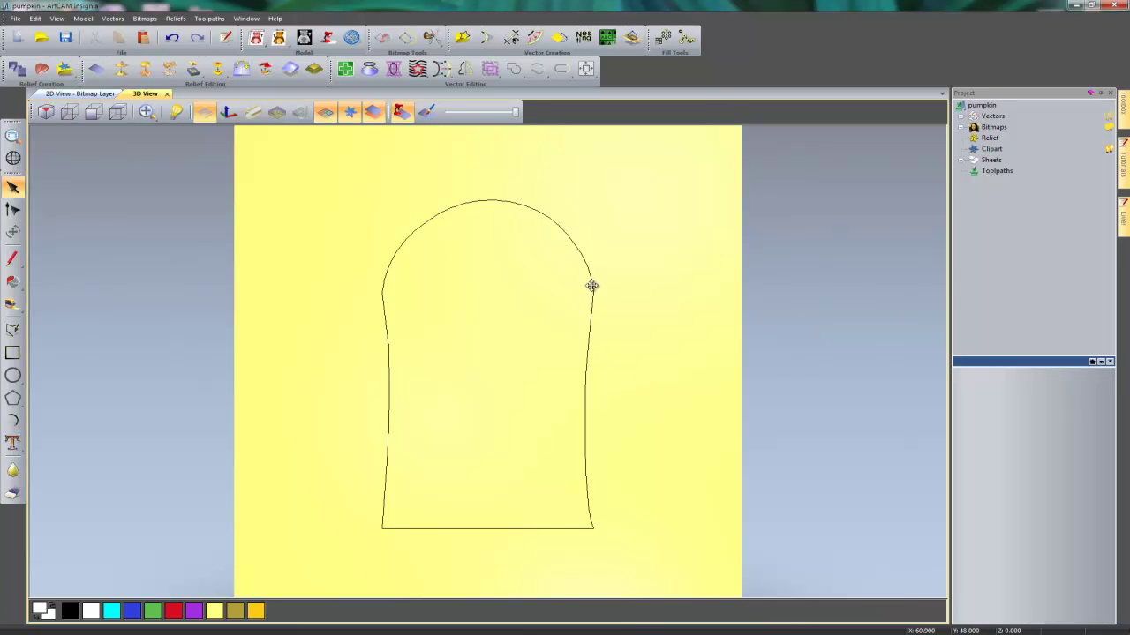
Step: Add an angled 45-degree relief to the tombstone outline with start height 5 and limited to height 2
double_click(592, 283)
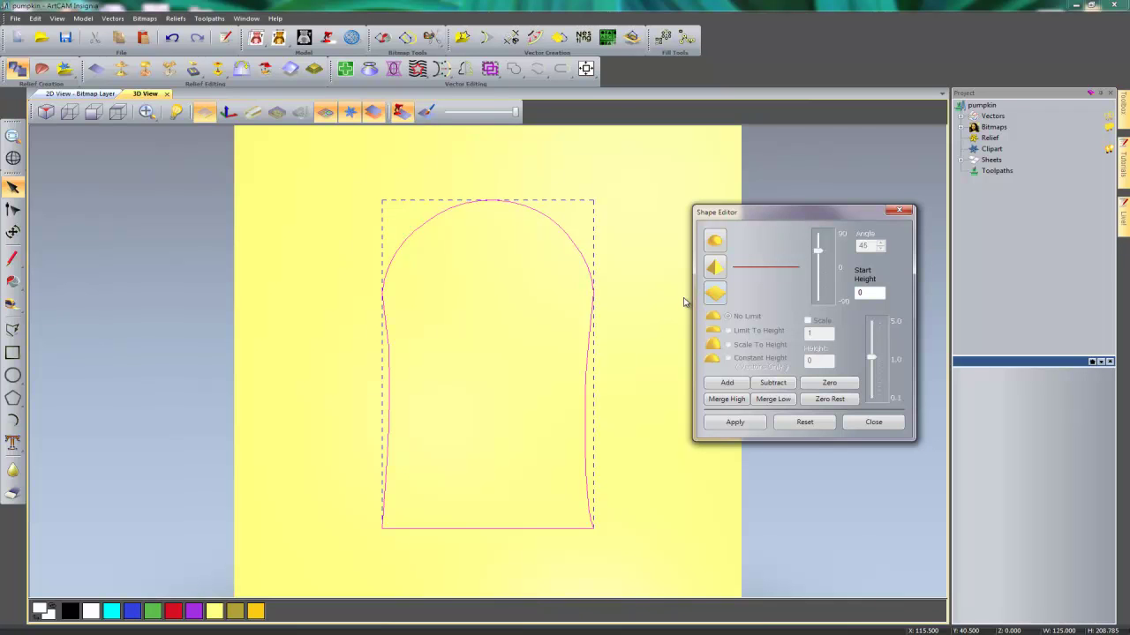
left_click(714, 267)
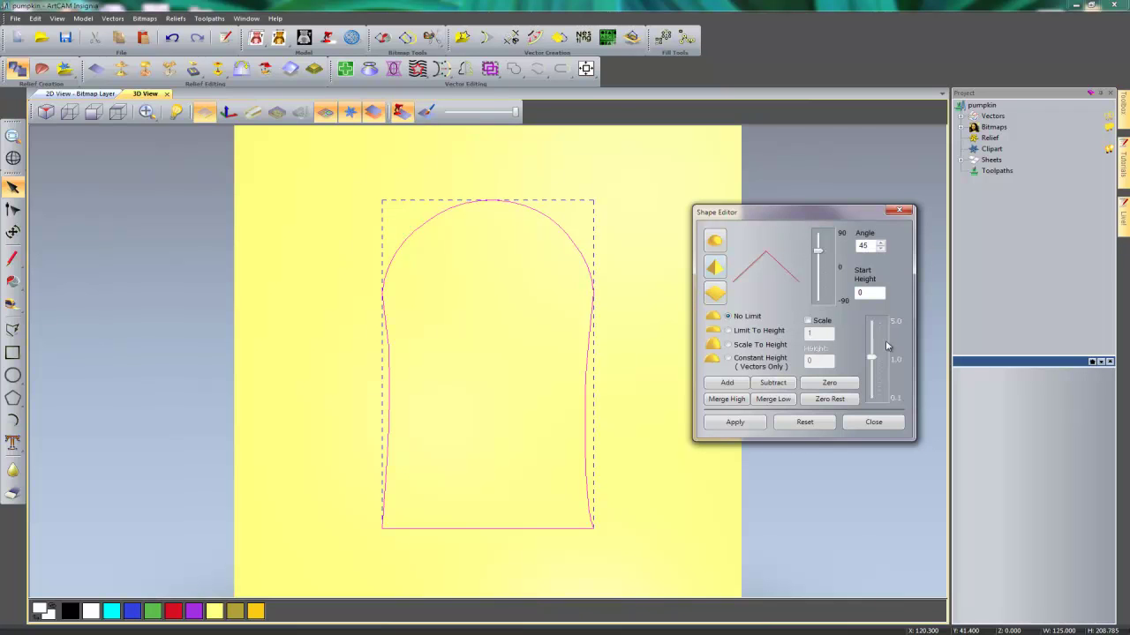
double_click(874, 292)
type("5")
left_click(728, 331)
key("Tab")
type("2")
left_click(726, 382)
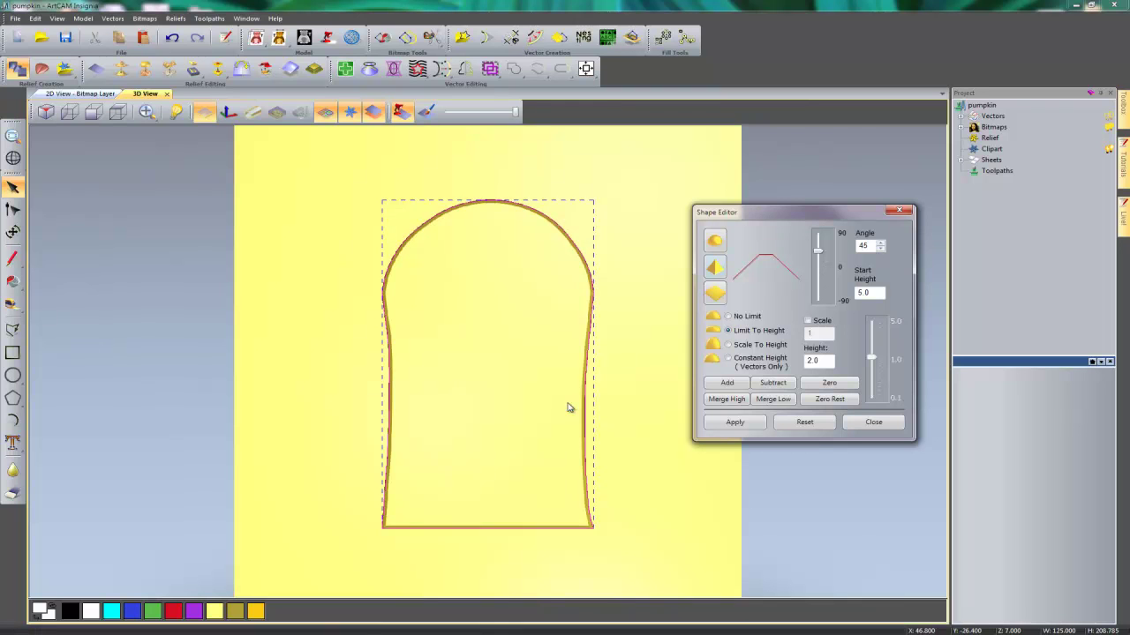
left_click(873, 421)
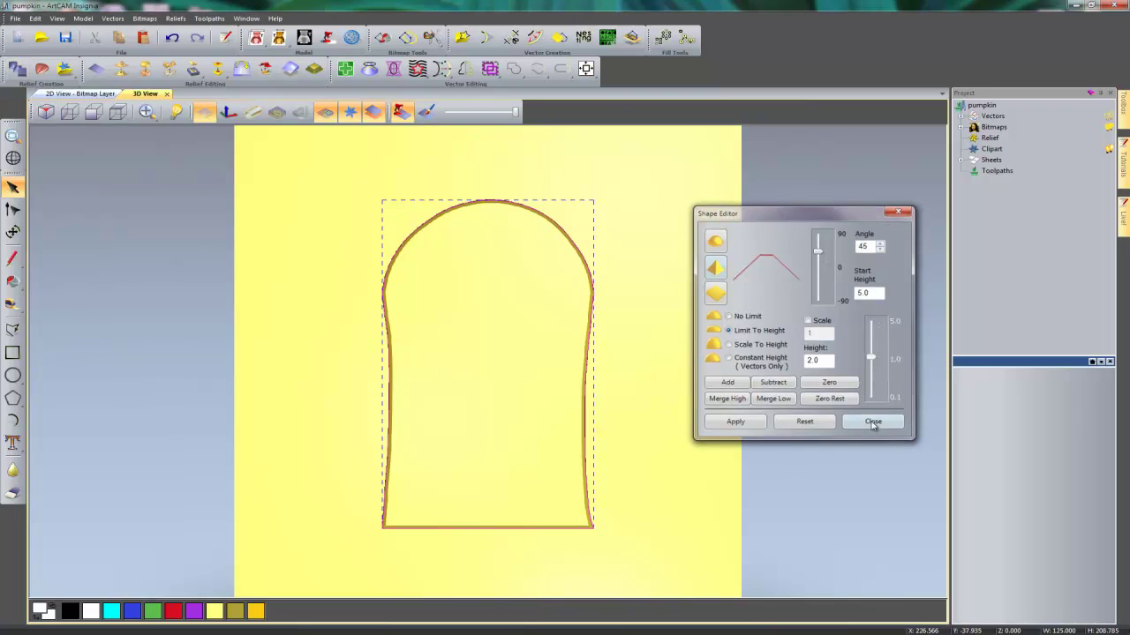
left_click_drag(597, 469, 442, 444)
scroll(615, 421, "up", 3)
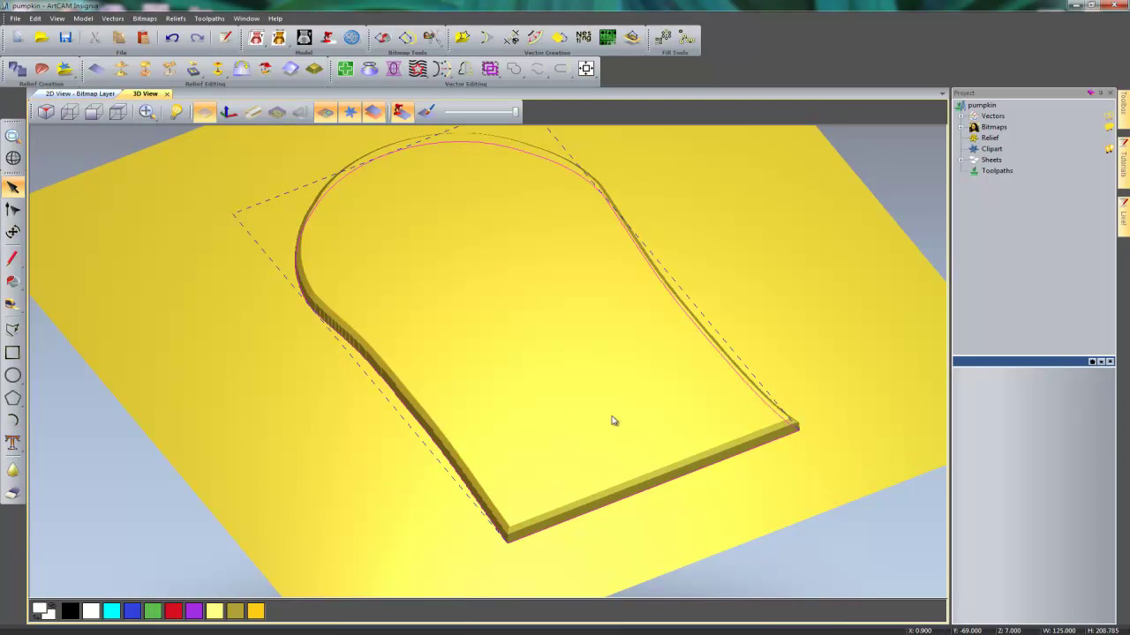
Step: Start a Texture Relief on the tombstone outline, limited to the selected vector
left_click_drag(659, 426, 615, 466)
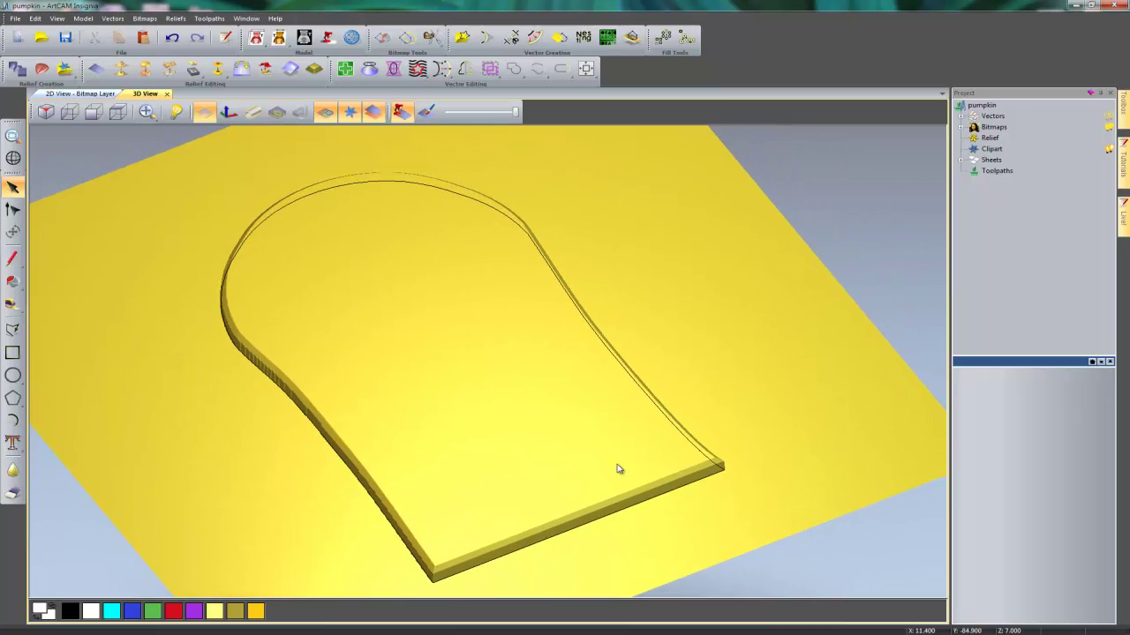
left_click(686, 437)
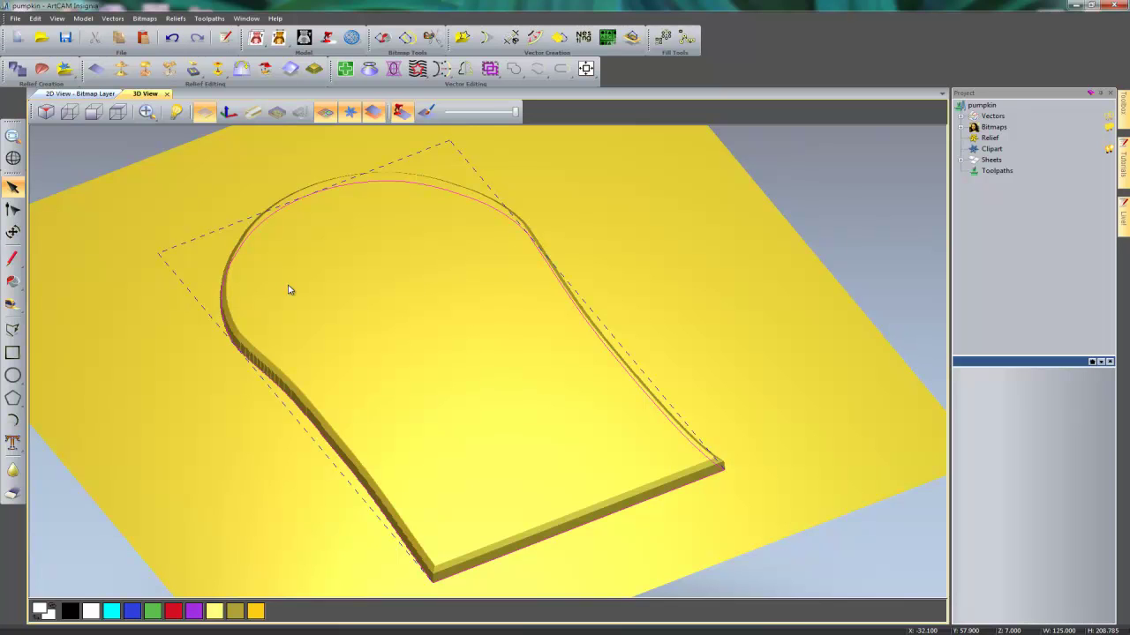
left_click(144, 71)
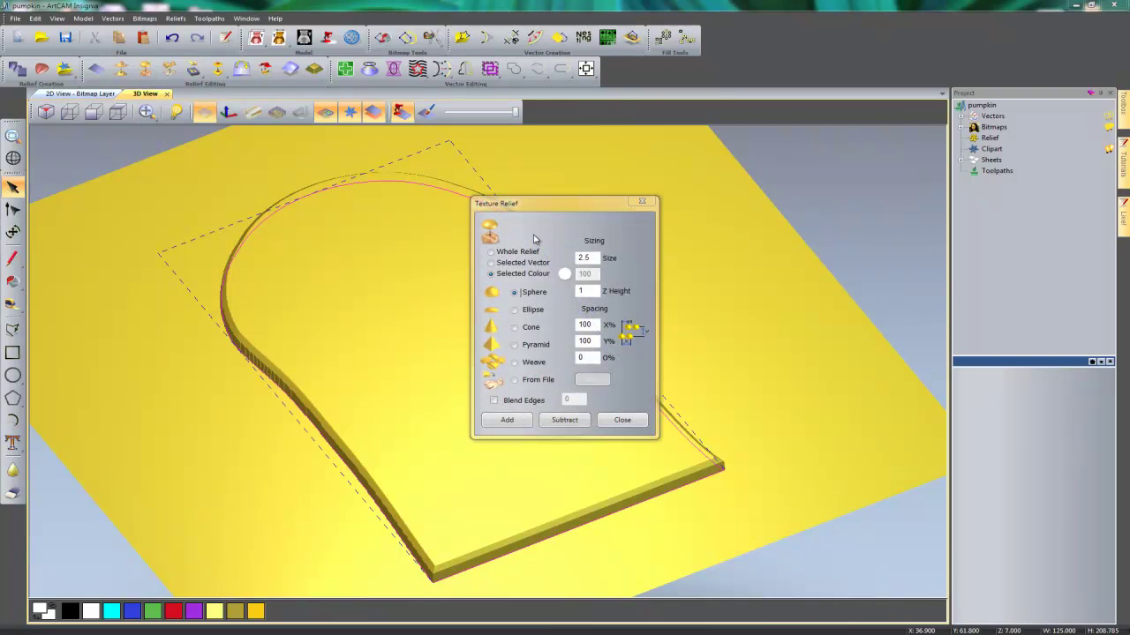
left_click_drag(548, 206, 783, 207)
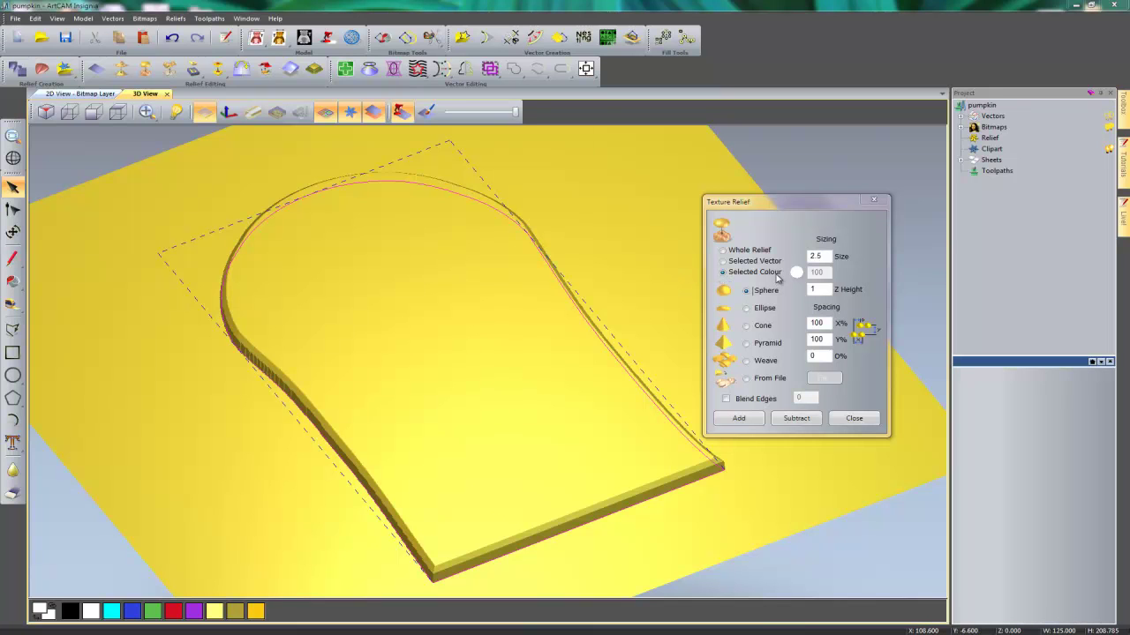
left_click(723, 252)
left_click(724, 262)
Step: Try adding a sphere texture of size 10 and Z height 1 to the tombstone, and undo it
left_click_drag(827, 256, 785, 258)
left_click(749, 418)
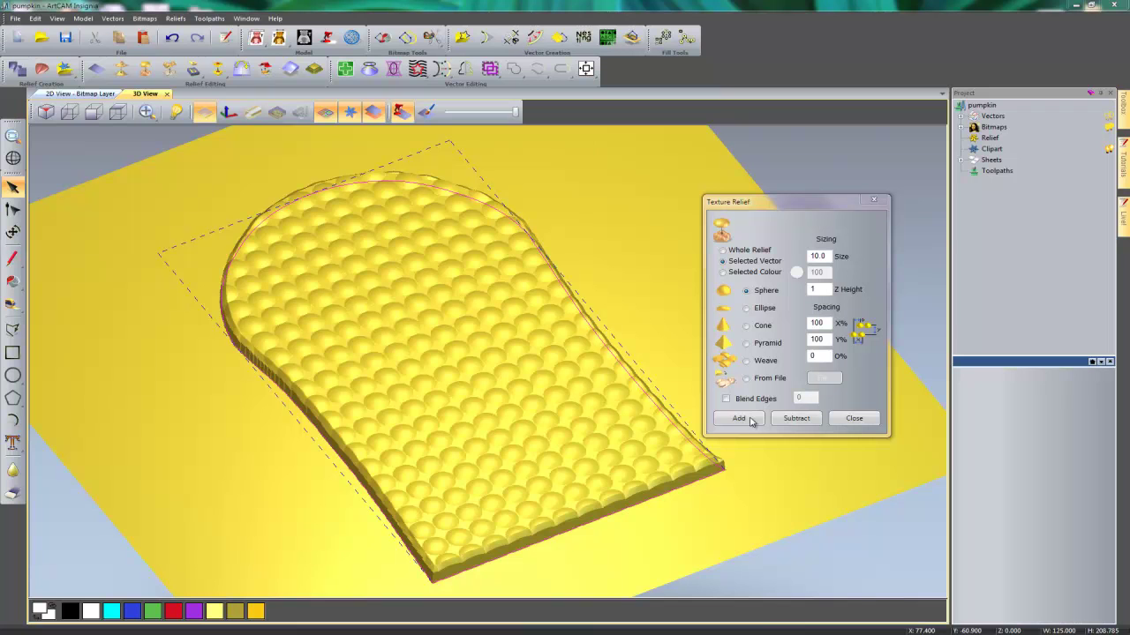
left_click(172, 38)
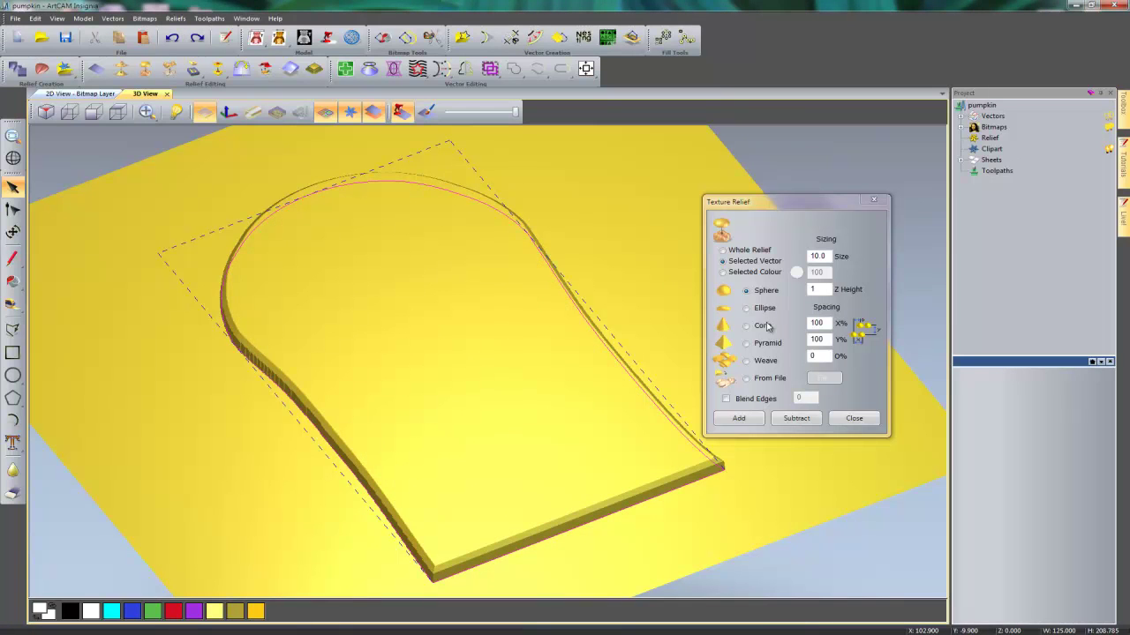
Step: Load asphalt.jpg from the Halloween Insignia 2013 Modelling folder as the texture source
left_click(752, 380)
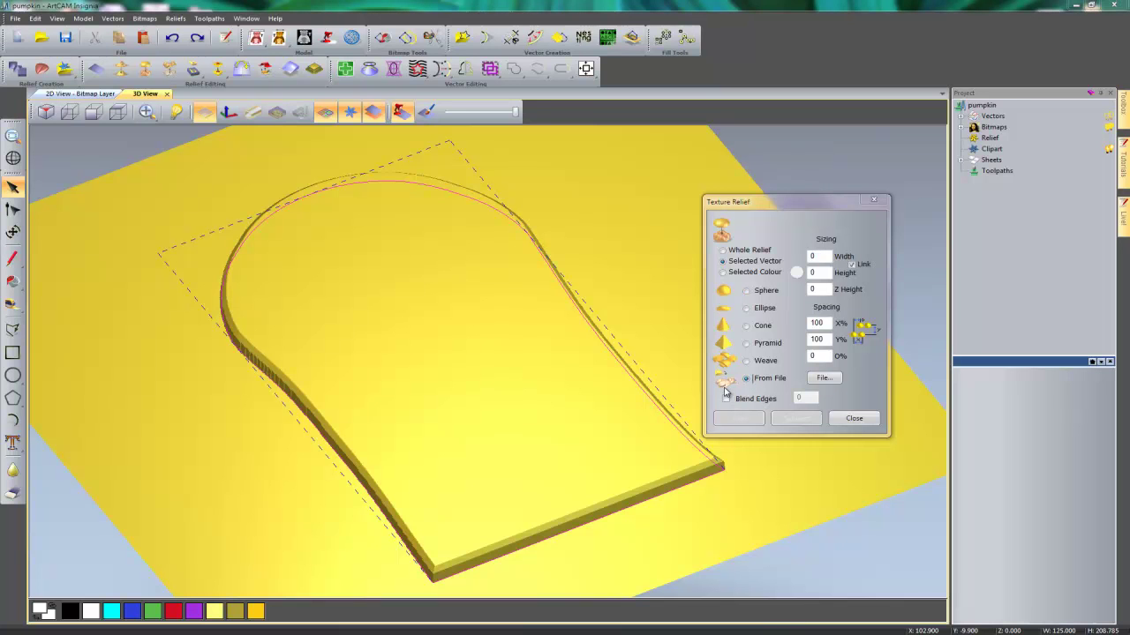
left_click(824, 378)
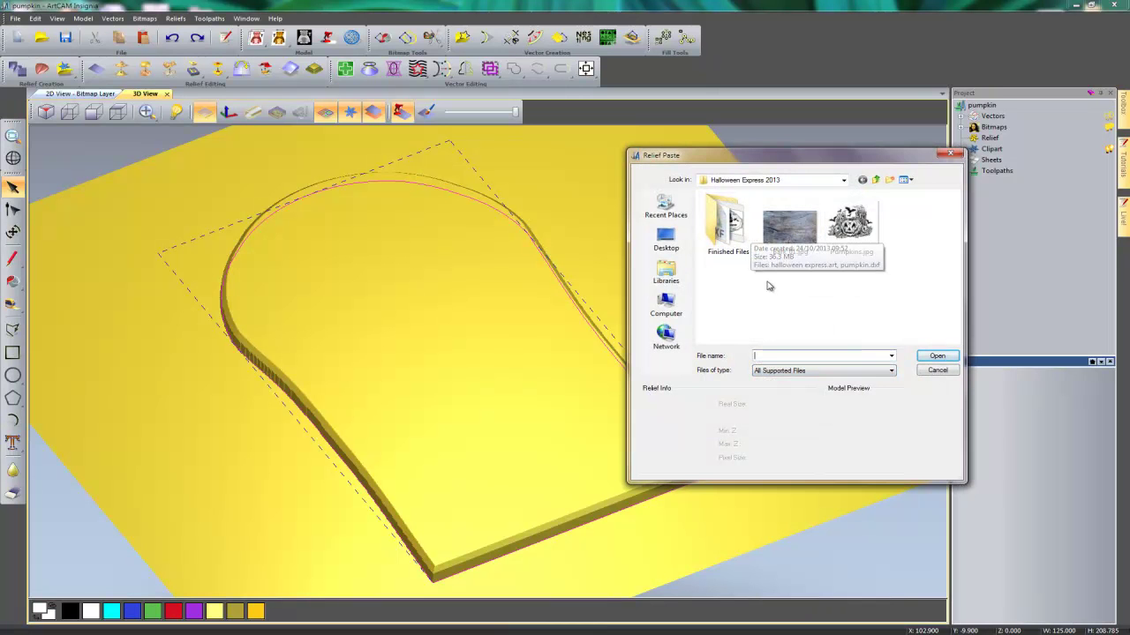
left_click_drag(797, 158, 634, 174)
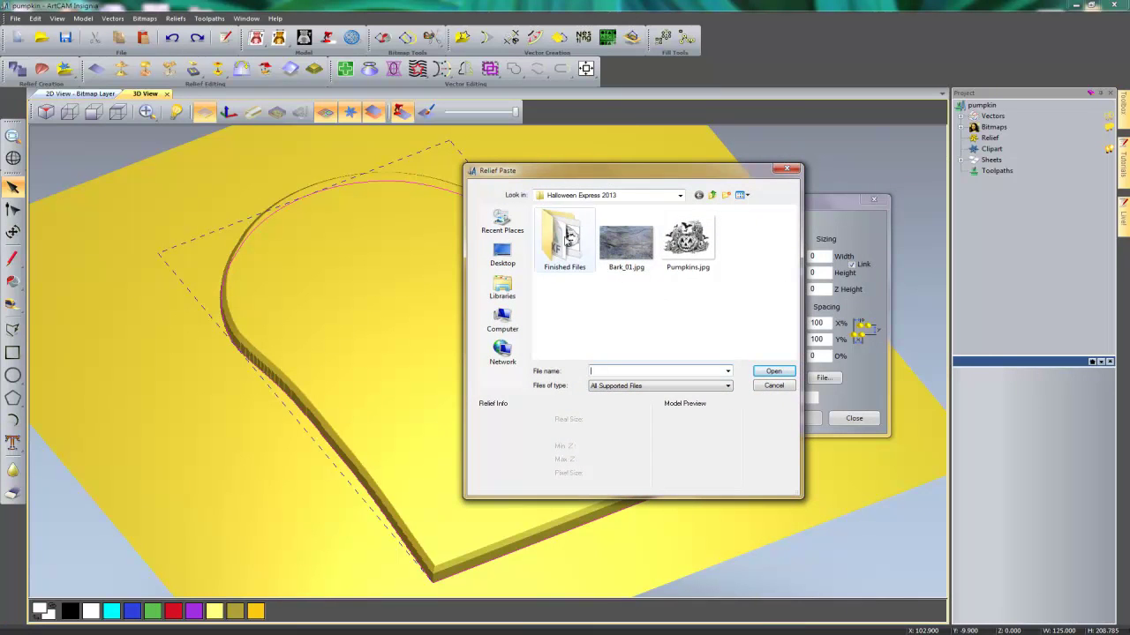
left_click(712, 195)
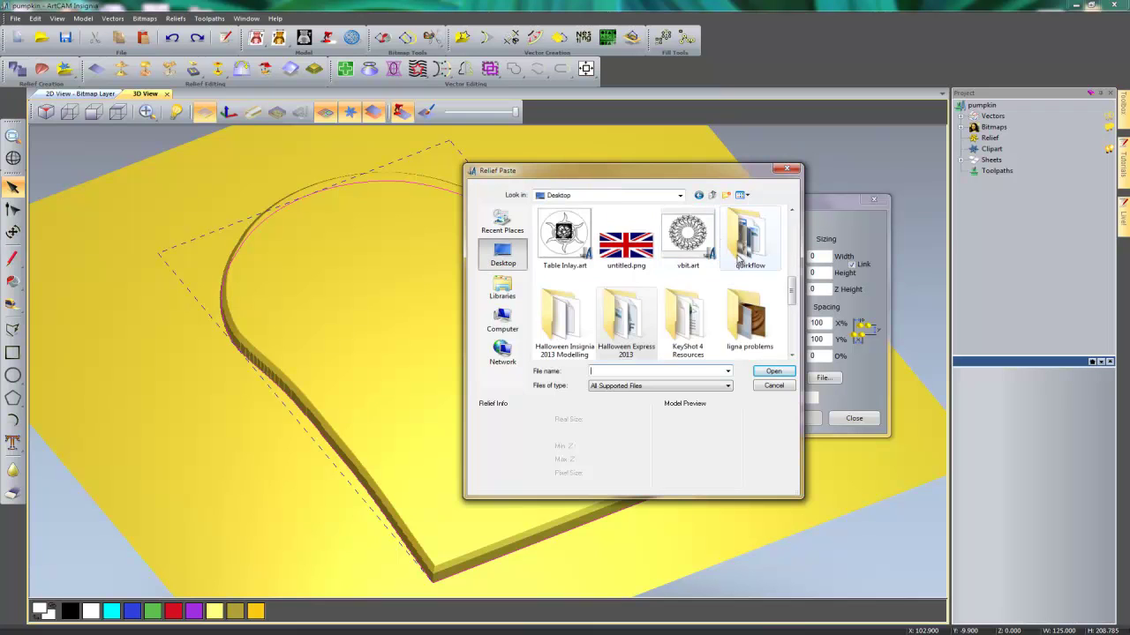
left_click_drag(794, 282, 793, 304)
double_click(563, 256)
left_click(570, 250)
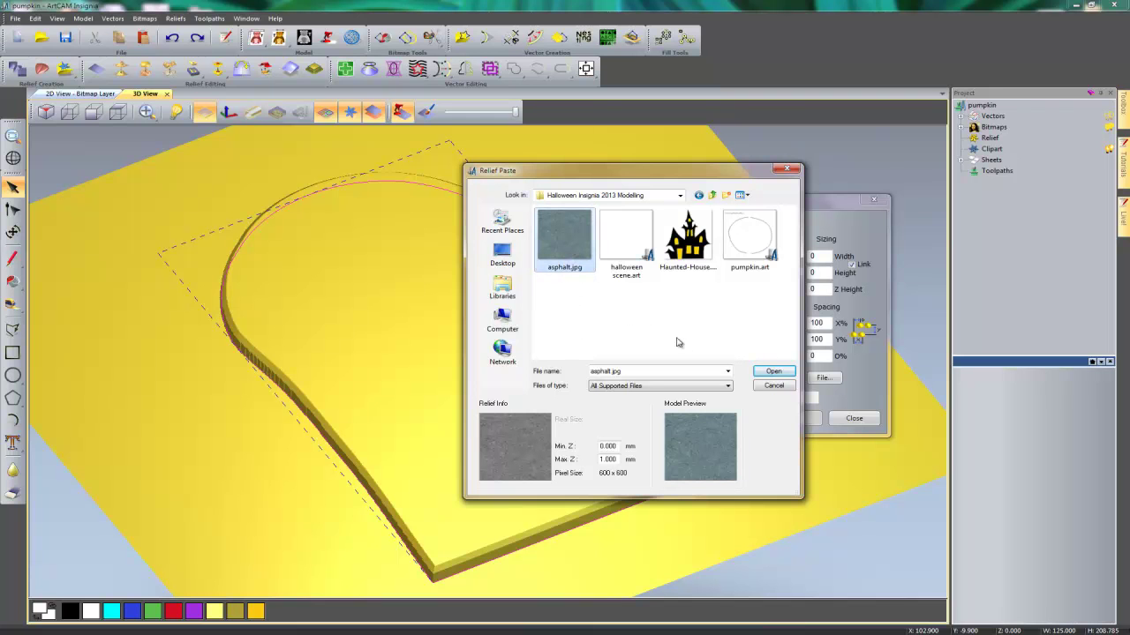
left_click(772, 372)
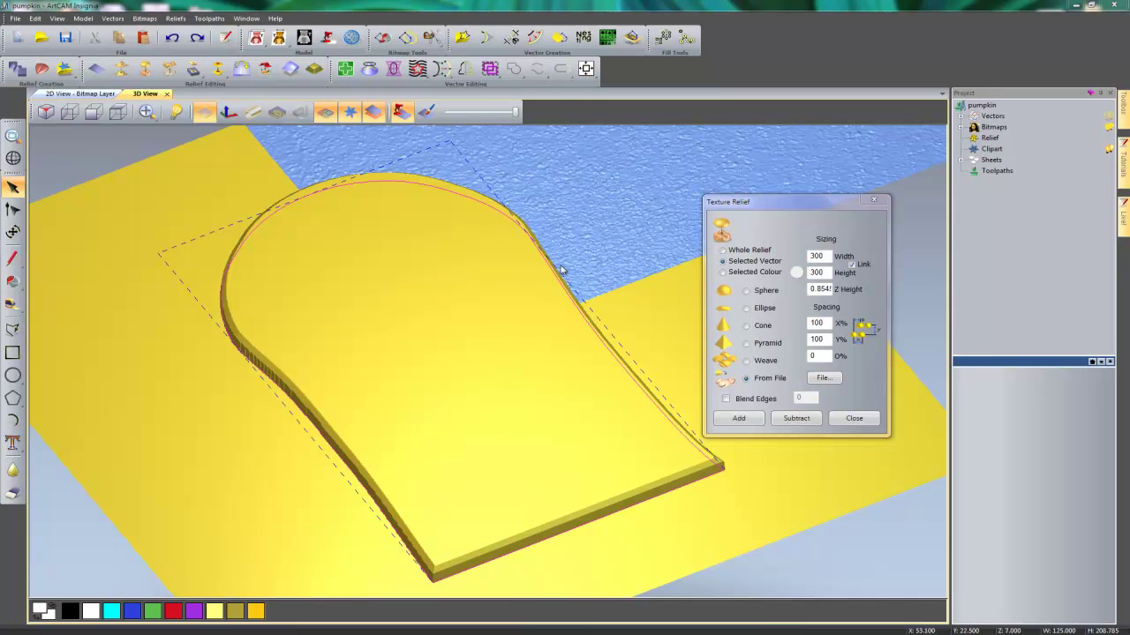
Step: Add the asphalt texture to the tombstone with width and height 50 and Z height 1, and finish texturing
double_click(825, 255)
type("50.")
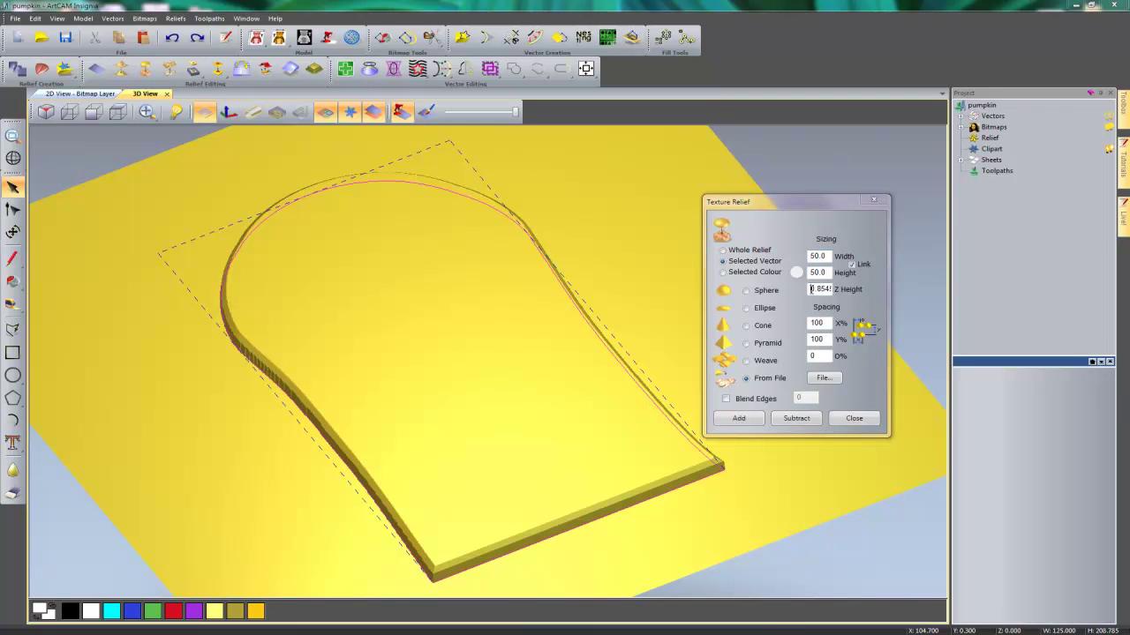
double_click(812, 288)
type("1")
left_click(738, 419)
left_click(853, 418)
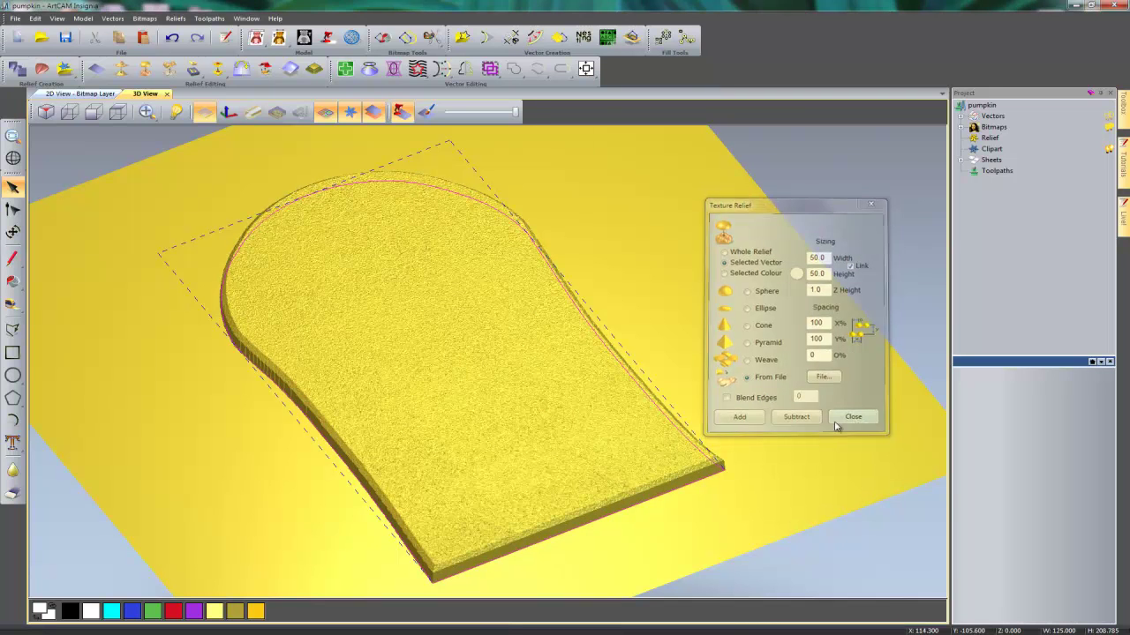
Step: Soften the tombstone's texture by smoothing the relief inside the selected vector several times with one smoothing pass each
scroll(399, 367, "up", 5)
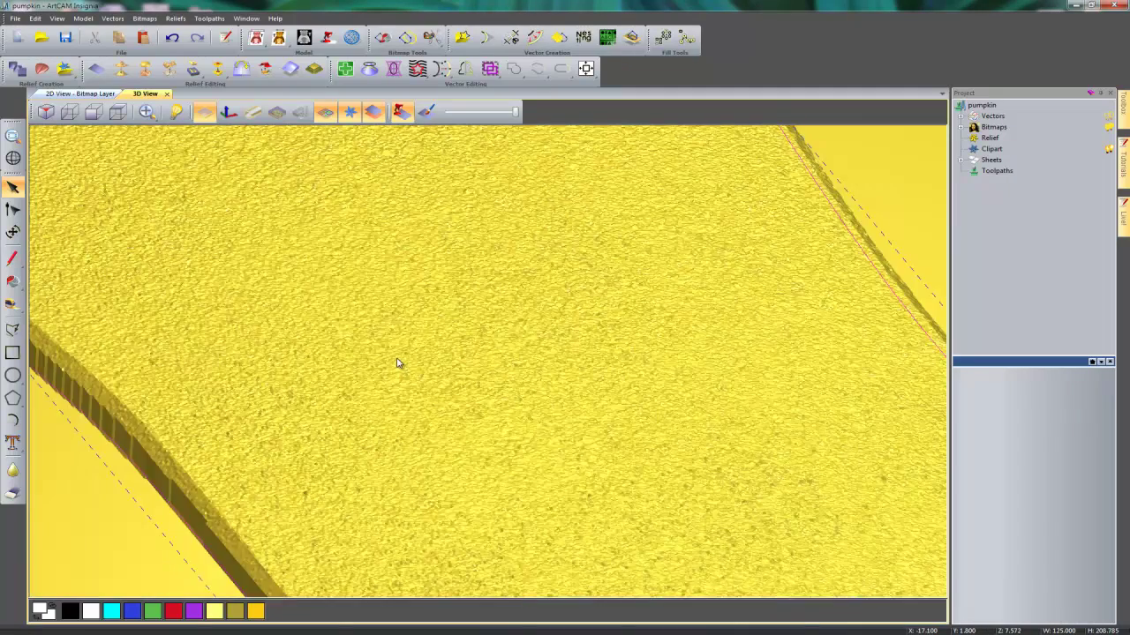
scroll(409, 366, "down", 3)
left_click_drag(671, 416, 674, 386)
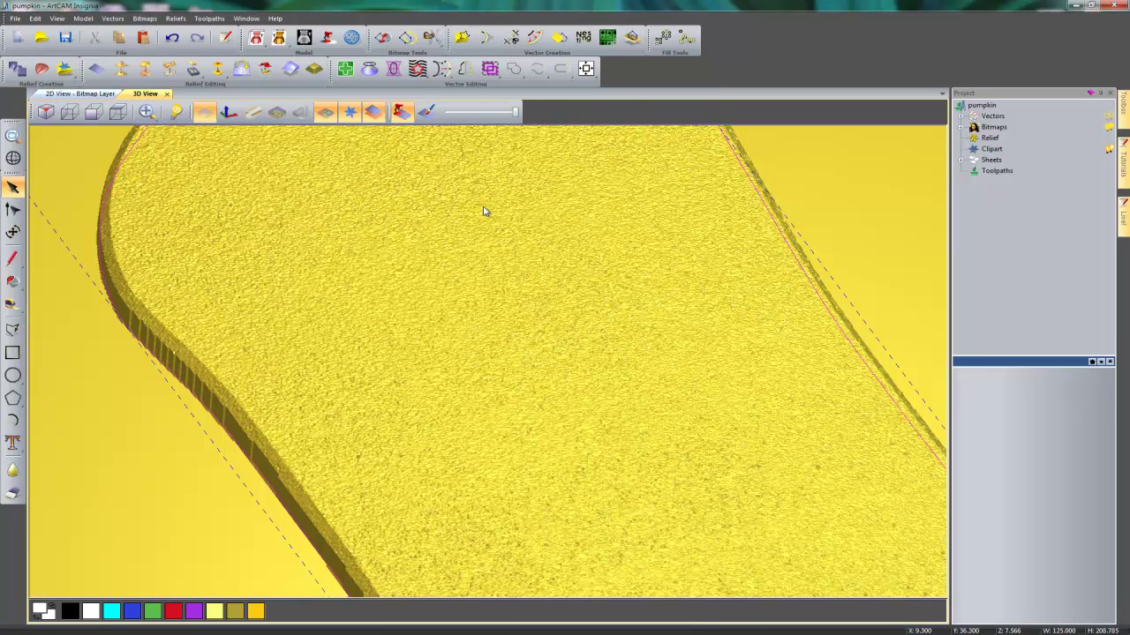
left_click(129, 70)
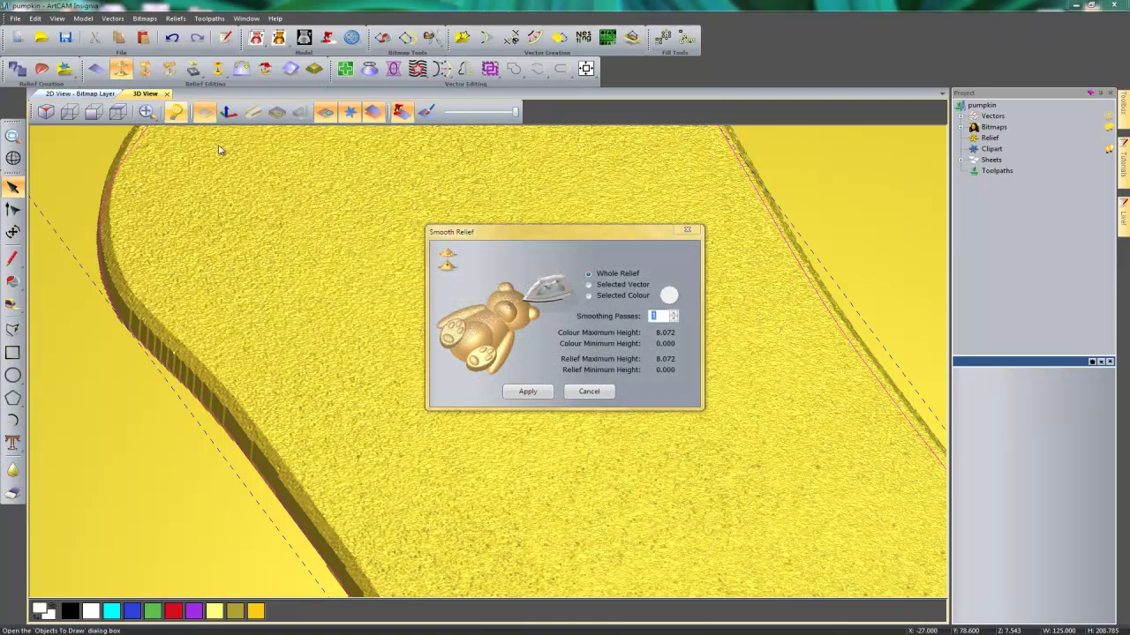
left_click_drag(557, 235, 670, 293)
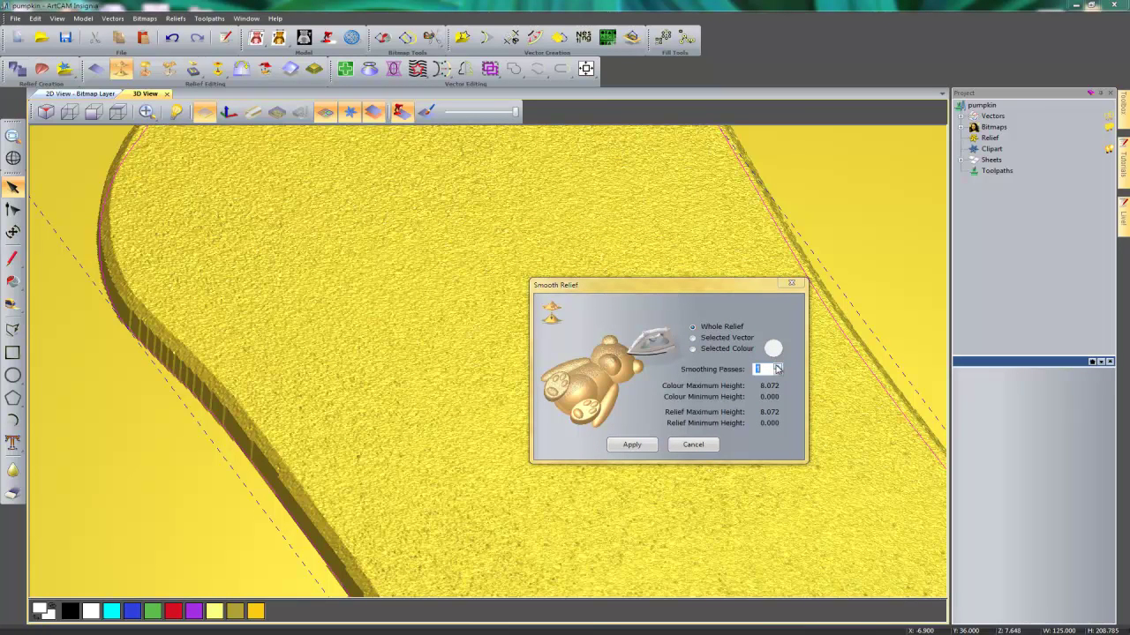
left_click(693, 338)
left_click(642, 445)
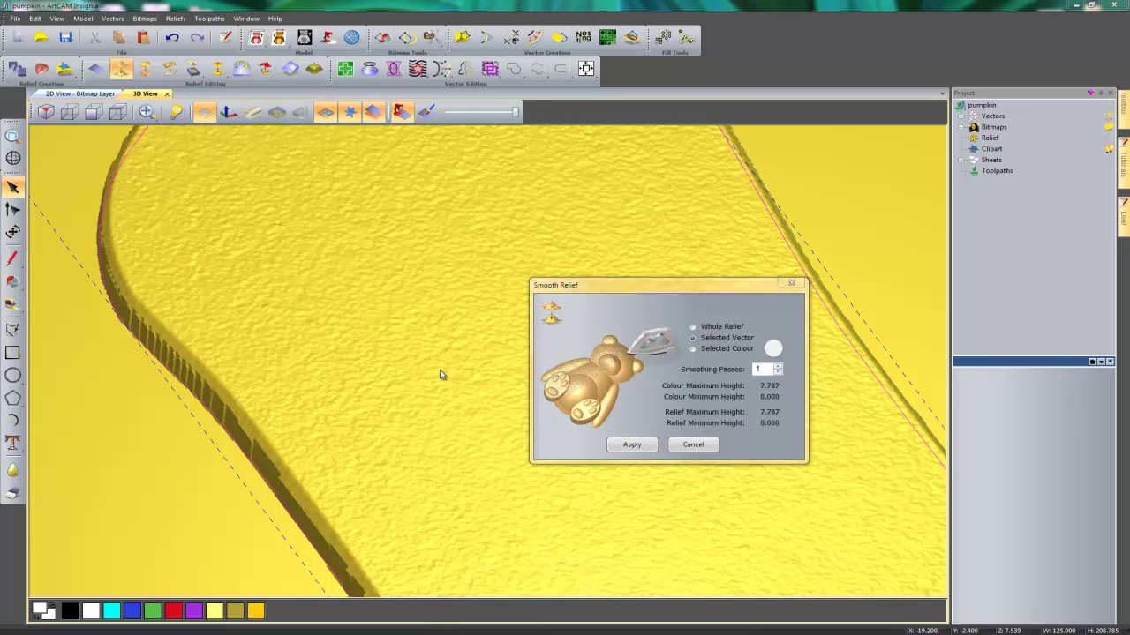
left_click(618, 447)
left_click(619, 448)
left_click(697, 447)
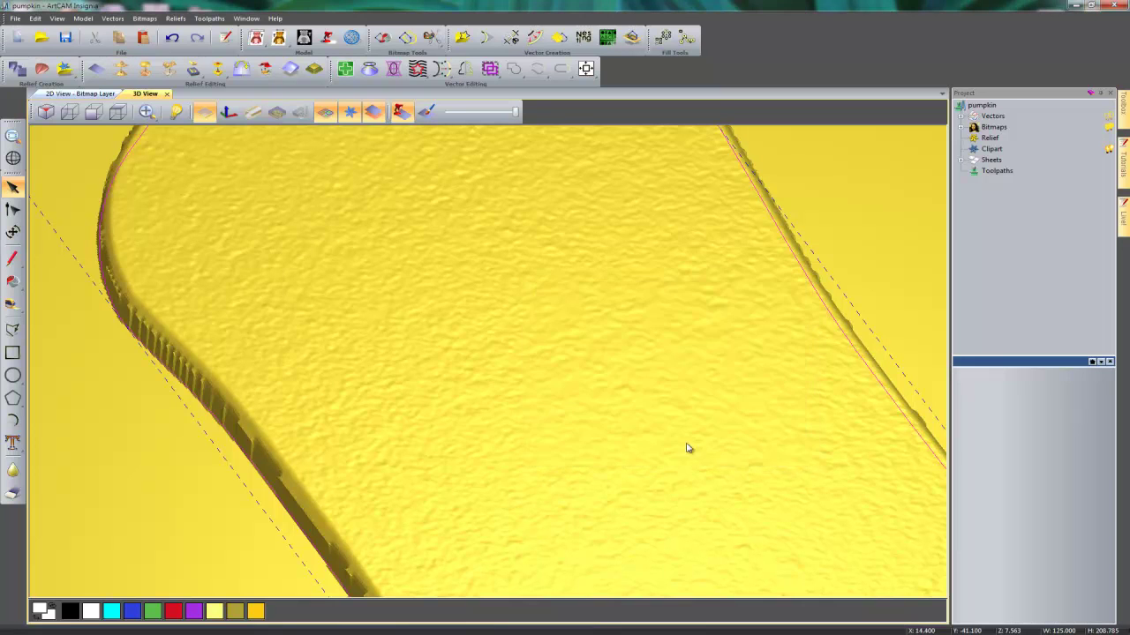
Step: In a straight-down view, draw a rectangle about 181 by 247 mm enclosing the whole tombstone
scroll(689, 449, "down", 5)
scroll(643, 416, "up", 2)
left_click_drag(604, 429, 636, 453)
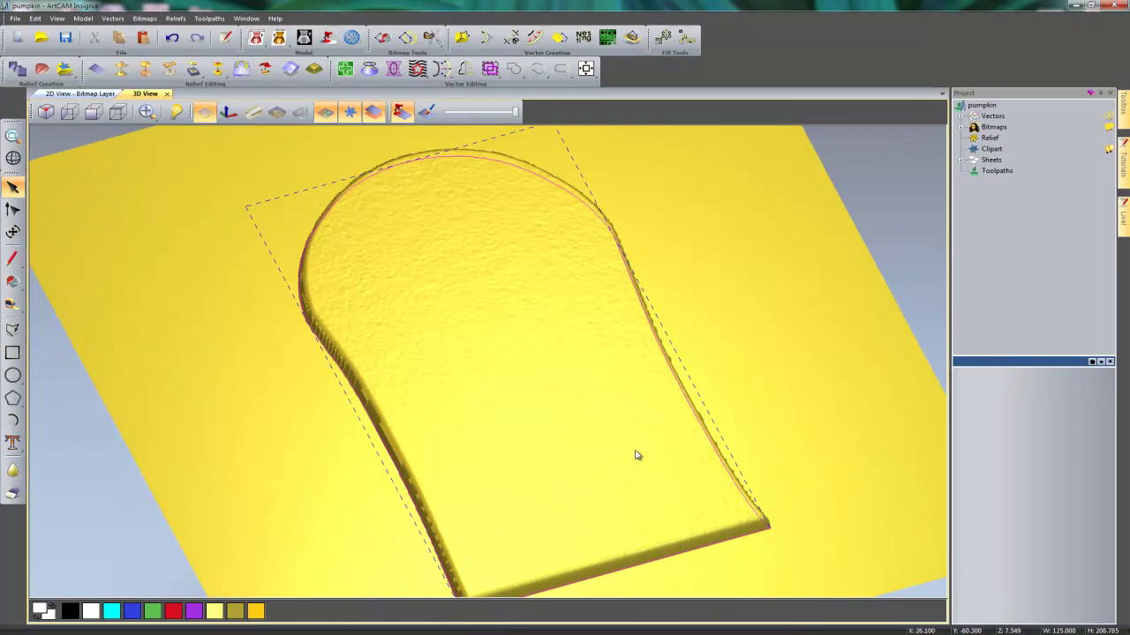
left_click(739, 408)
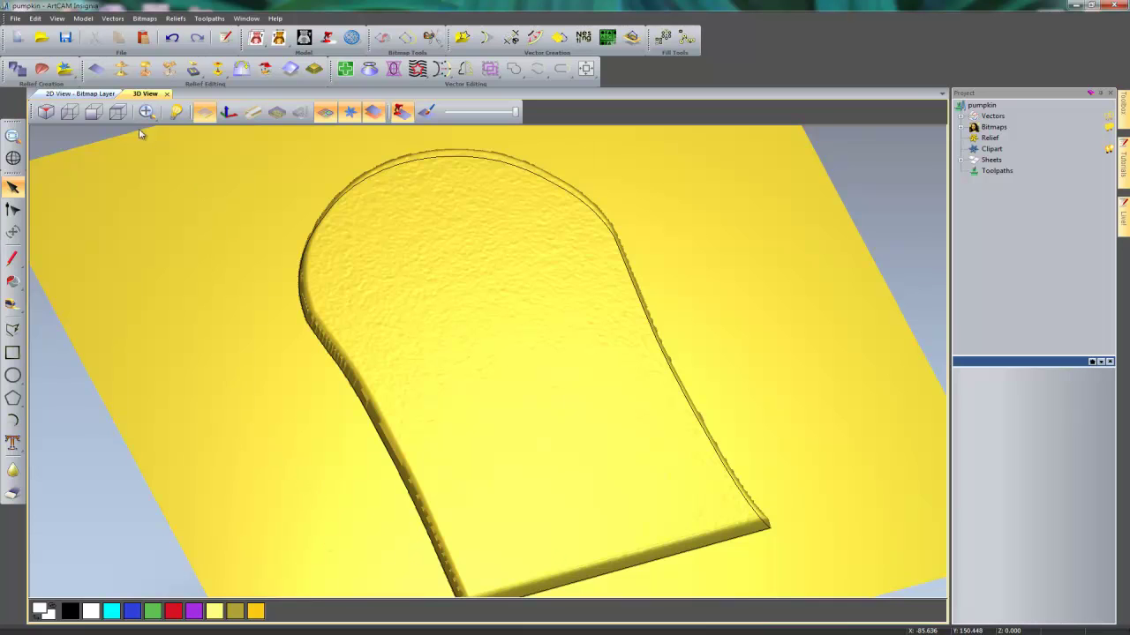
left_click(117, 112)
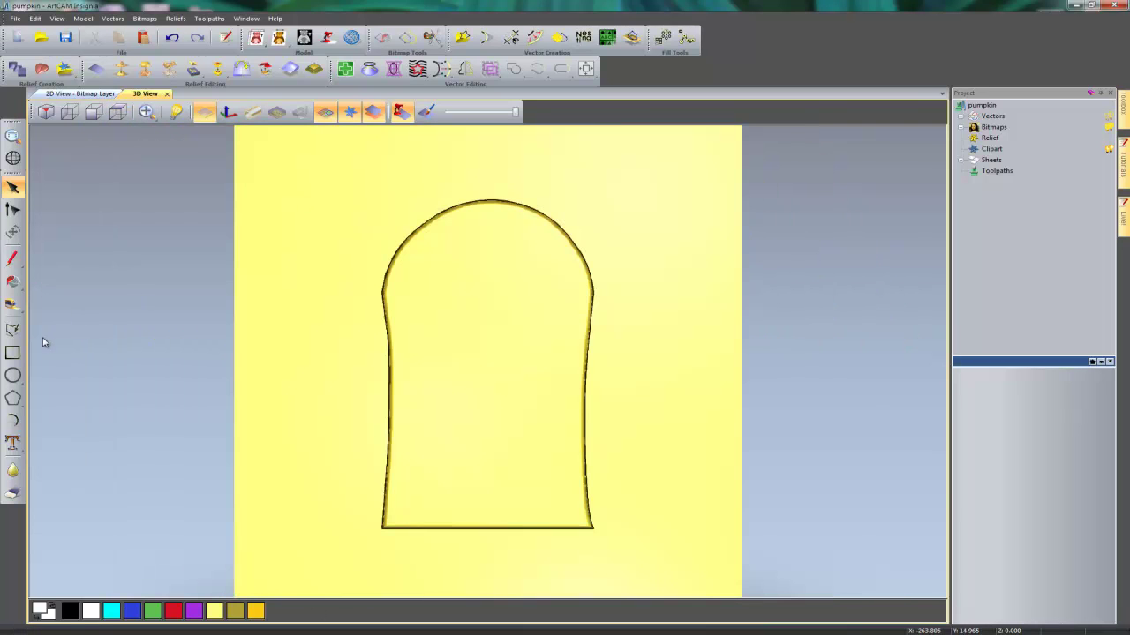
left_click(13, 353)
left_click_drag(335, 167, 641, 557)
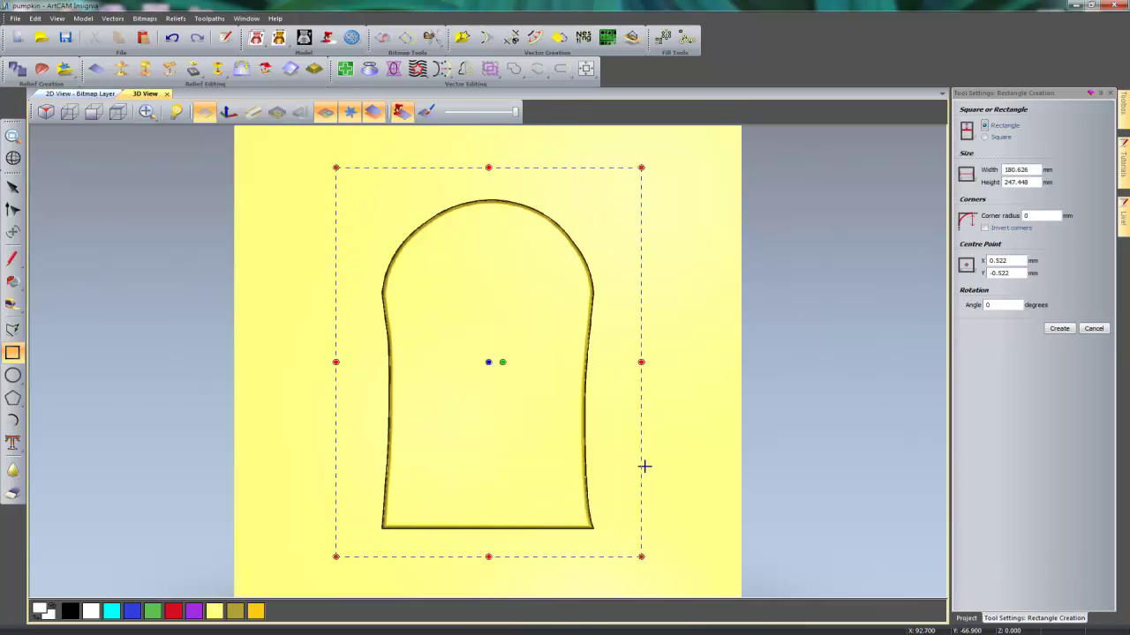
key("Escape")
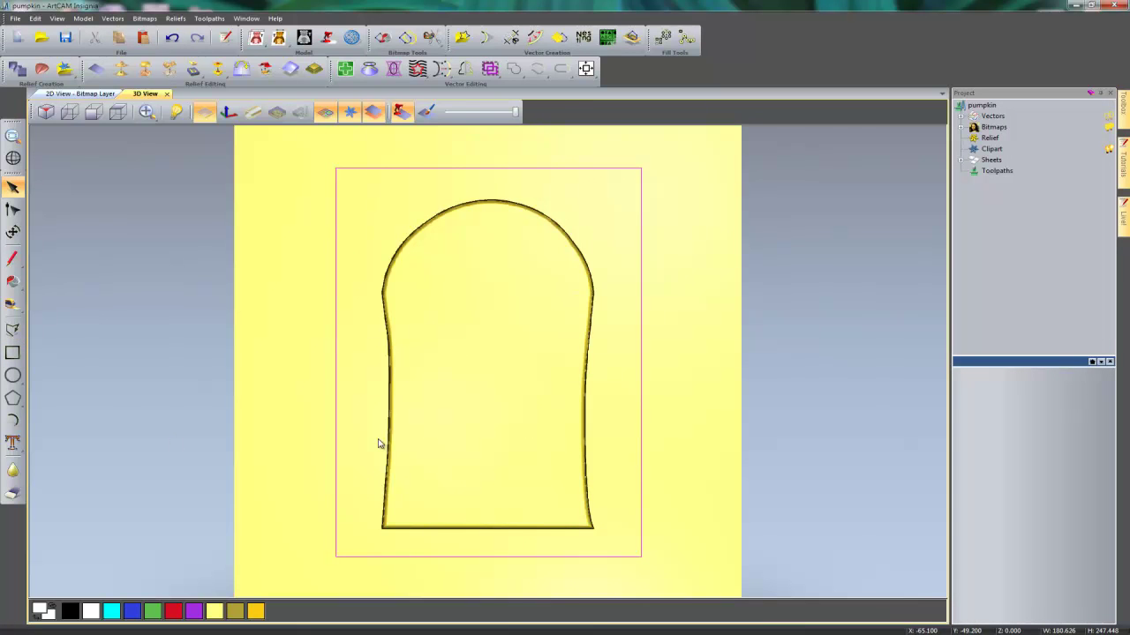
Step: Set up a linear 51% relief fade inside the rectangle, from just above the tombstone's arch to just below its base
left_click(291, 69)
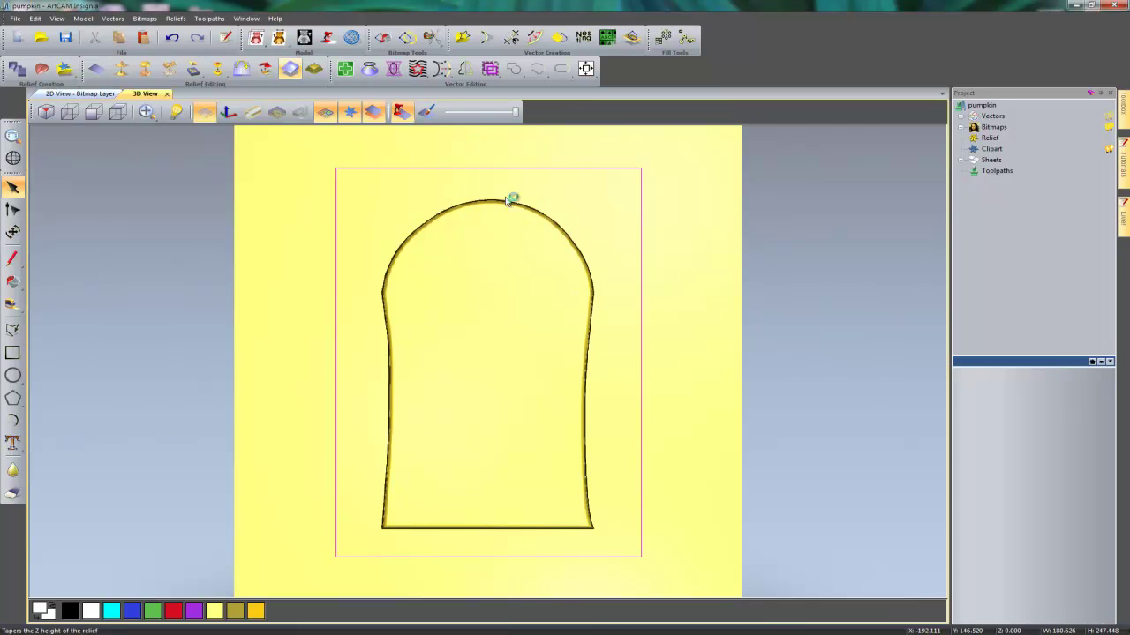
left_click_drag(815, 173, 788, 177)
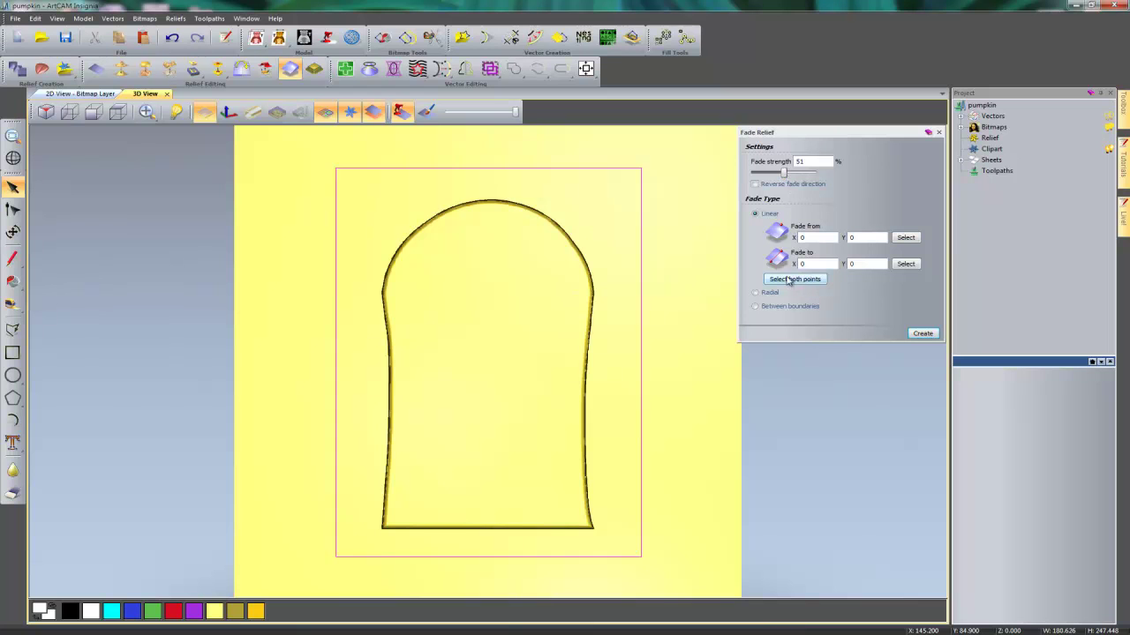
left_click(662, 271)
left_click(794, 280)
left_click(625, 190)
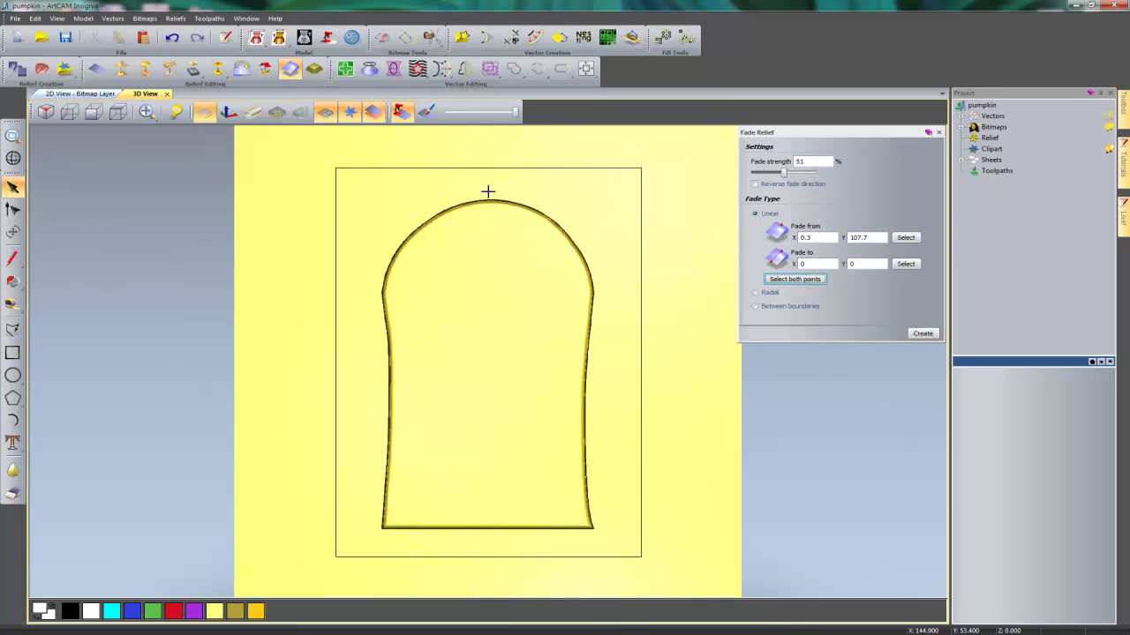
left_click(486, 536)
left_click(642, 227)
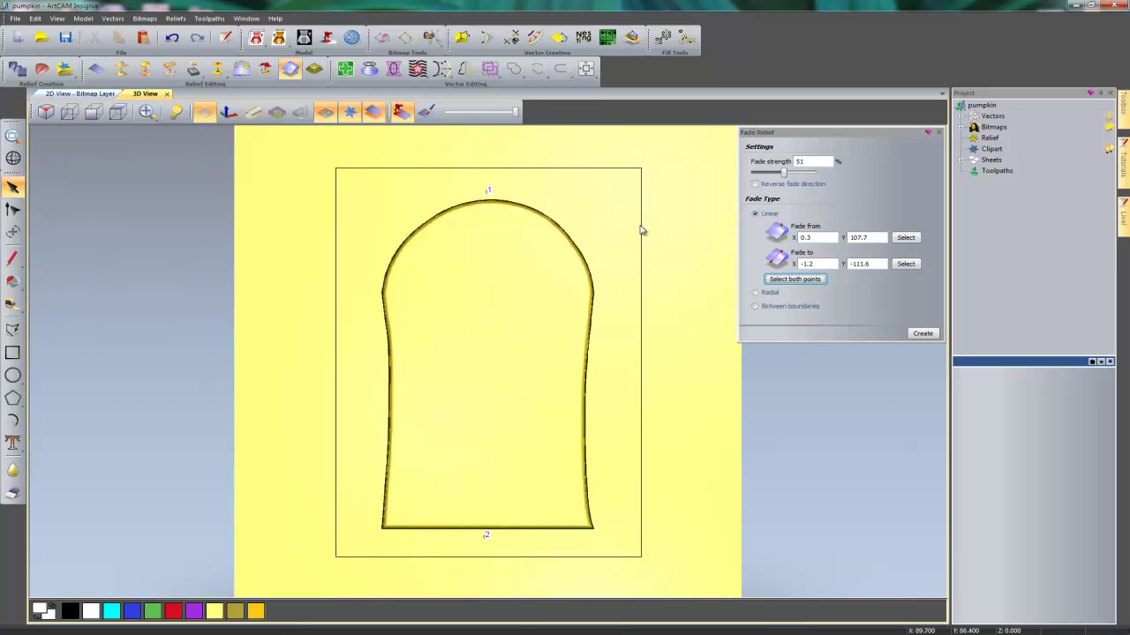
Step: Apply the linear fade three times so the relief tapers towards the tombstone's base, and finish fading
left_click(922, 334)
left_click_drag(598, 435, 588, 395)
scroll(588, 394, "up", 3)
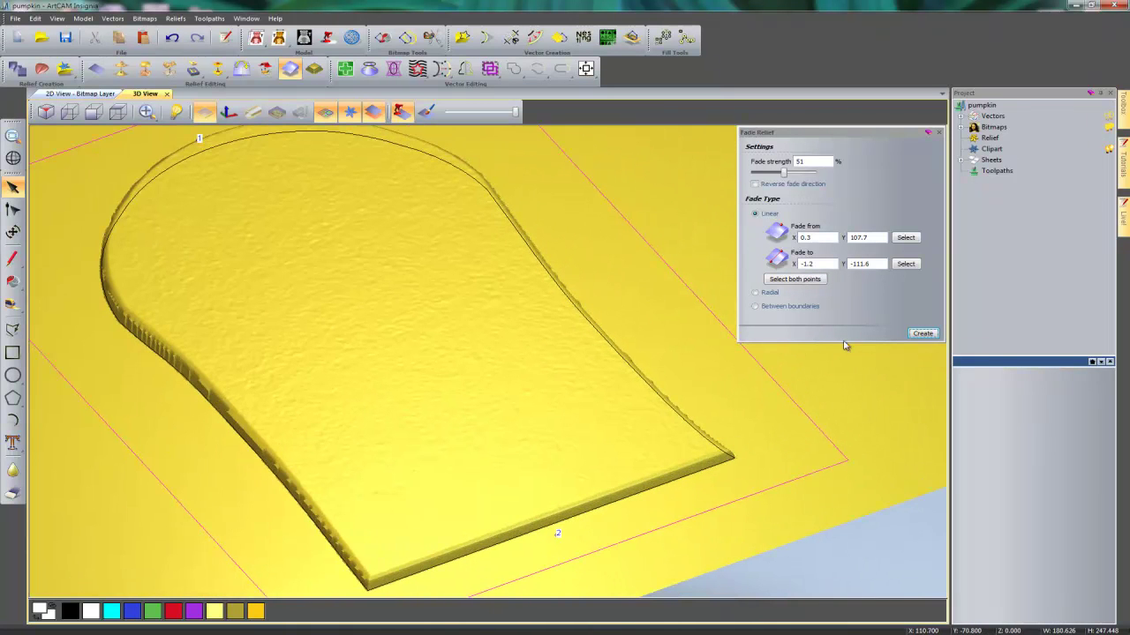
left_click(923, 333)
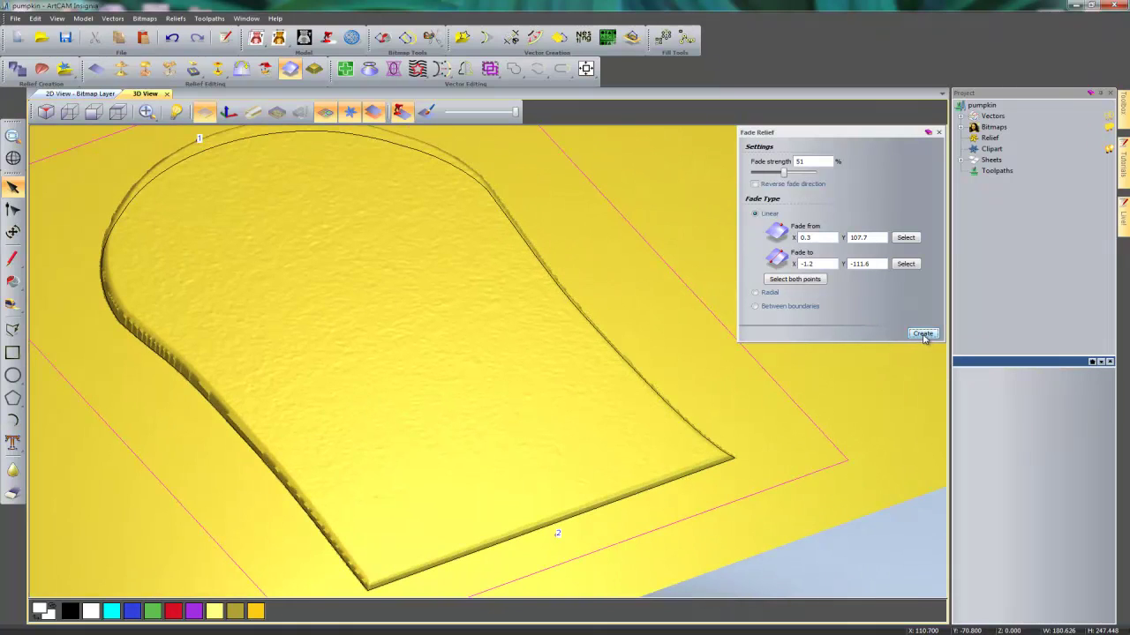
left_click(922, 333)
left_click_drag(481, 407, 61, 312)
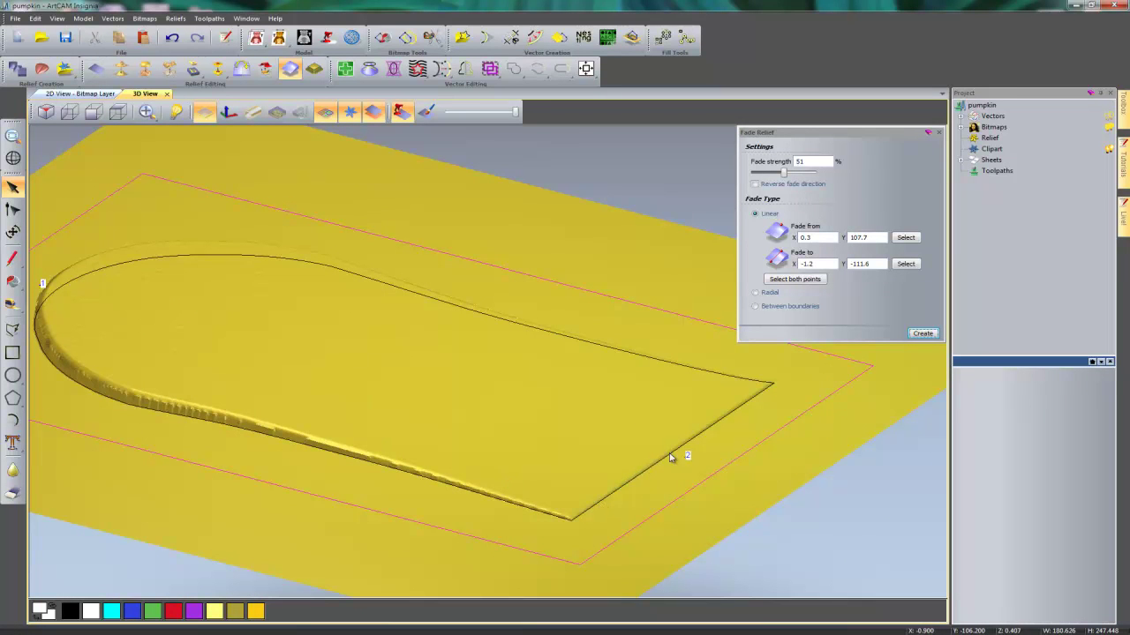
left_click(939, 132)
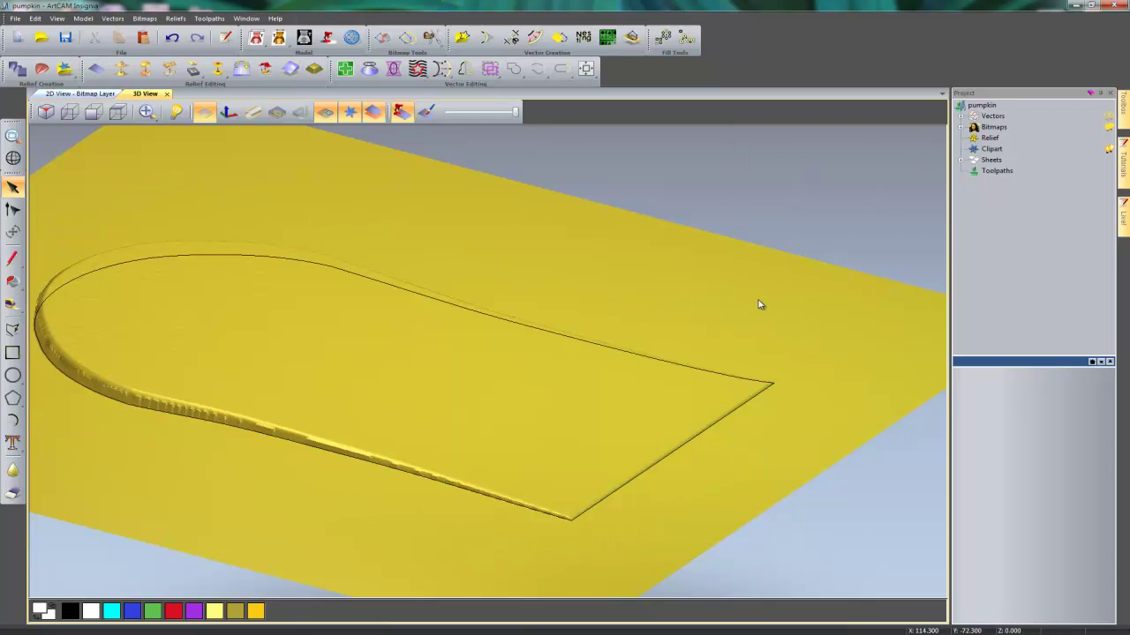
Step: Delete the tombstone's outline vector and hide the zero plane surrounding the relief
left_click(751, 384)
key("Escape")
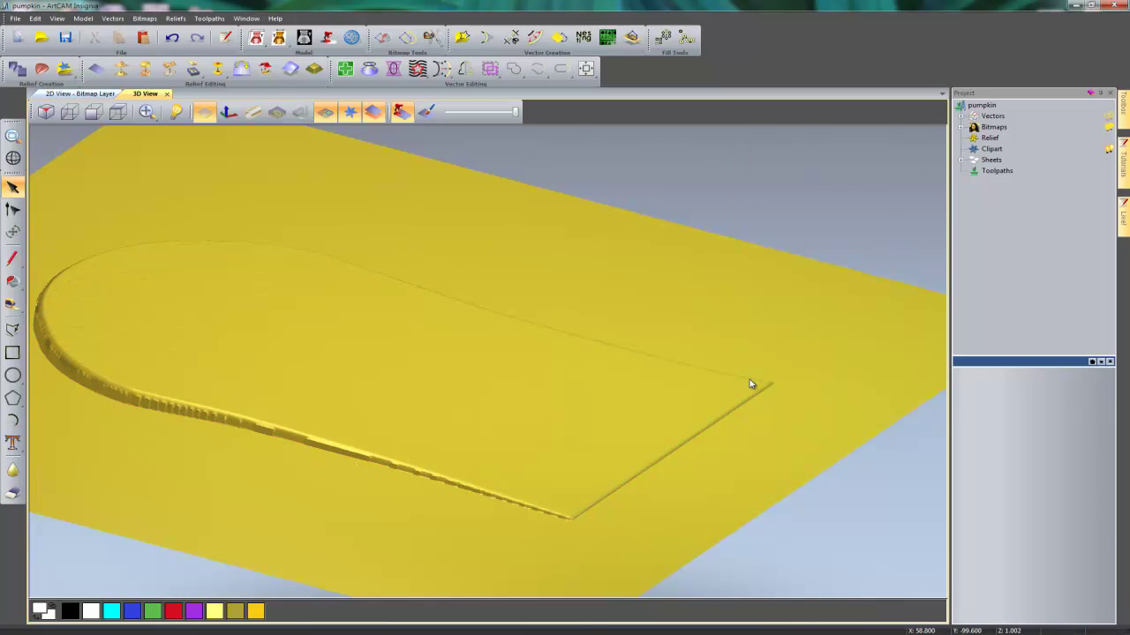
left_click(201, 112)
left_click_drag(600, 345, 547, 417)
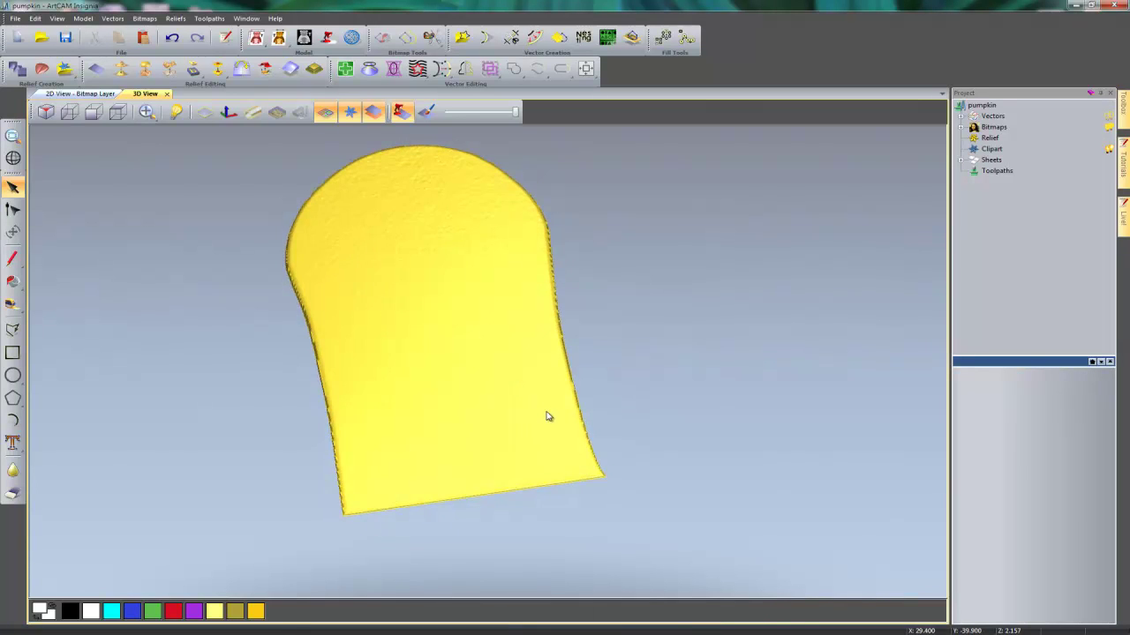
Step: Add the tombstone relief to the Halloween 2013 clipart library, name it Gravestone 01, and close the library
left_click(65, 68)
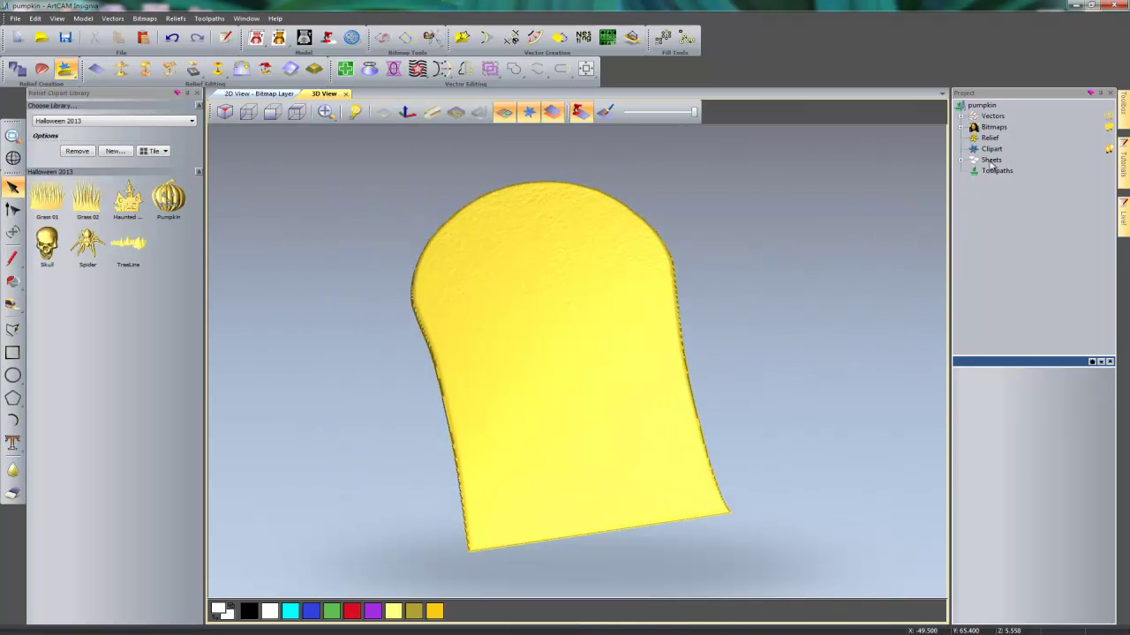
left_click_drag(989, 138, 181, 335)
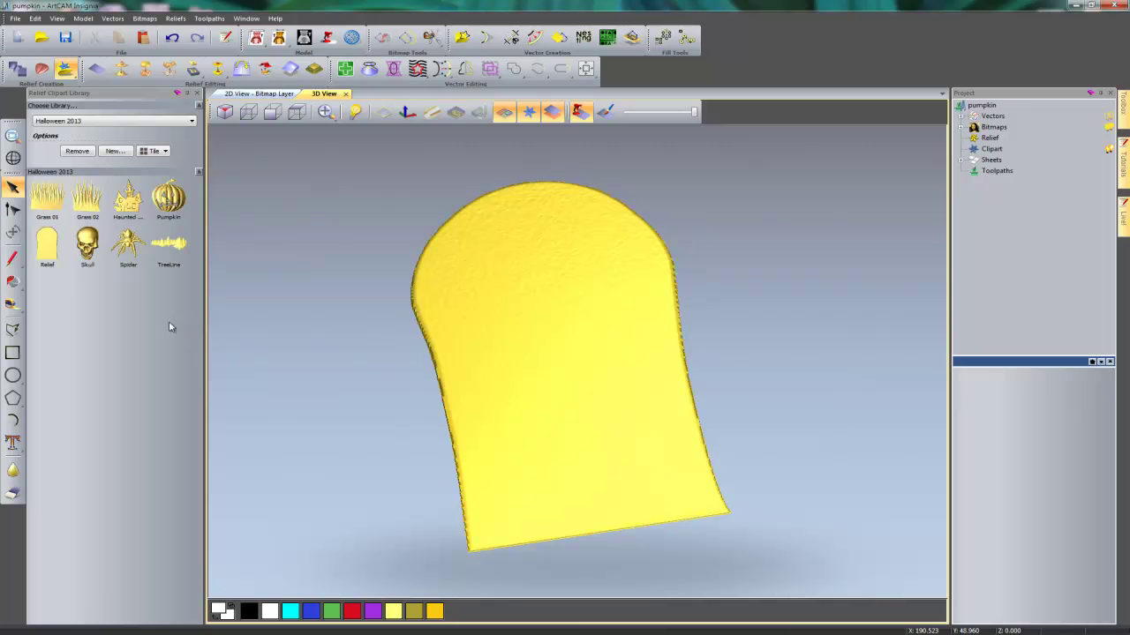
right_click(71, 267)
left_click(81, 282)
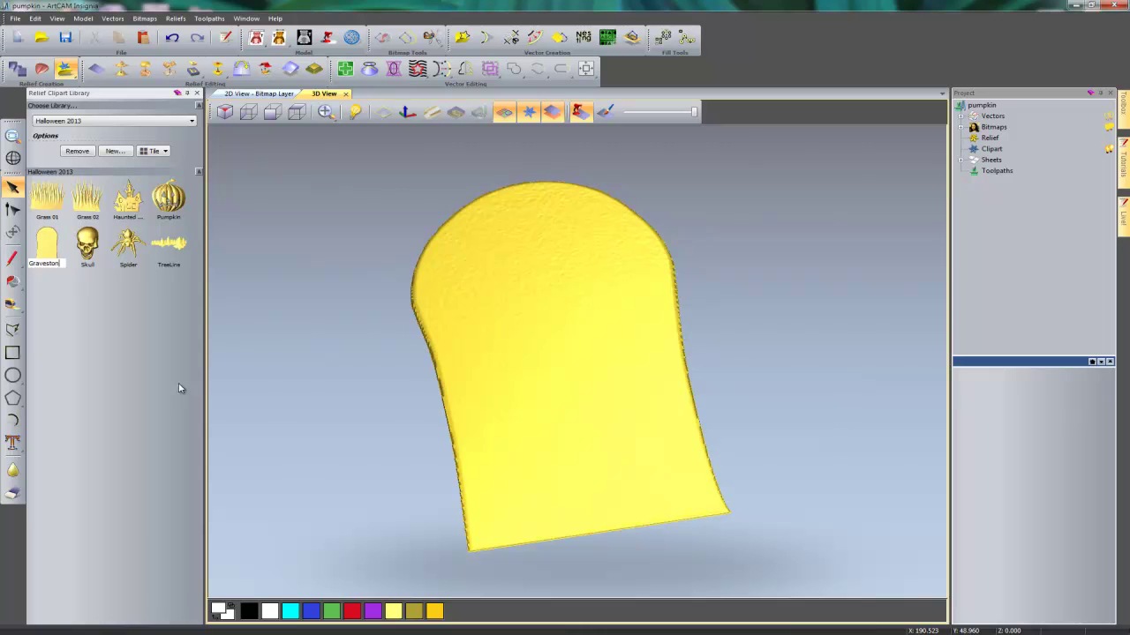
type("Gravestone 01")
key("Return")
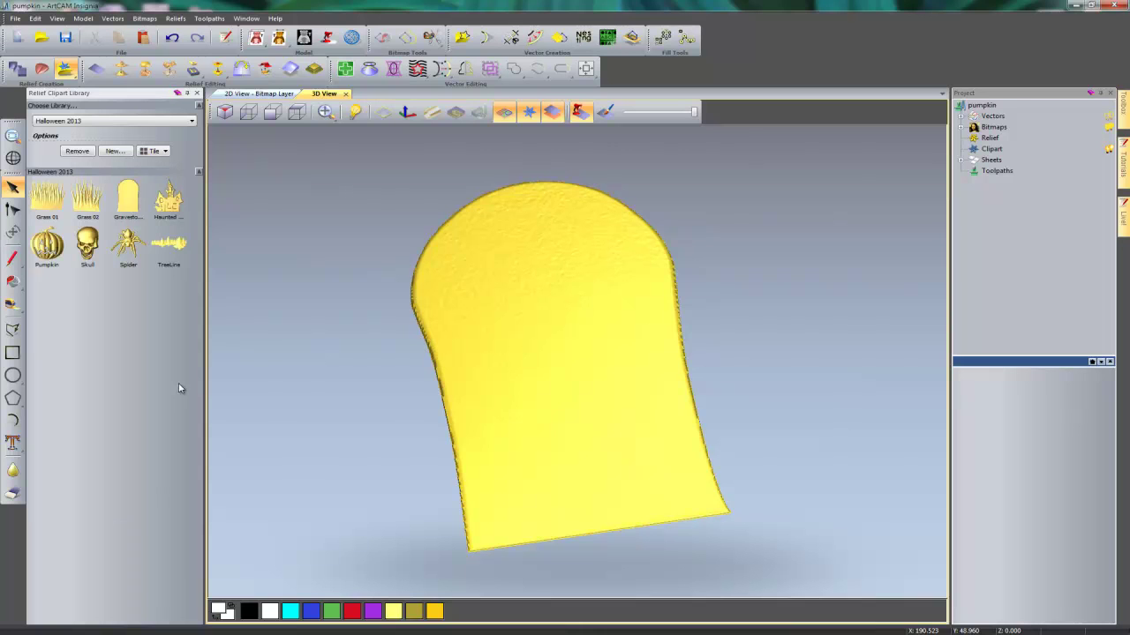
left_click(198, 96)
Step: Show the tombstone's colour relief preview in the 2D view and fade it to a low opacity
left_click(82, 94)
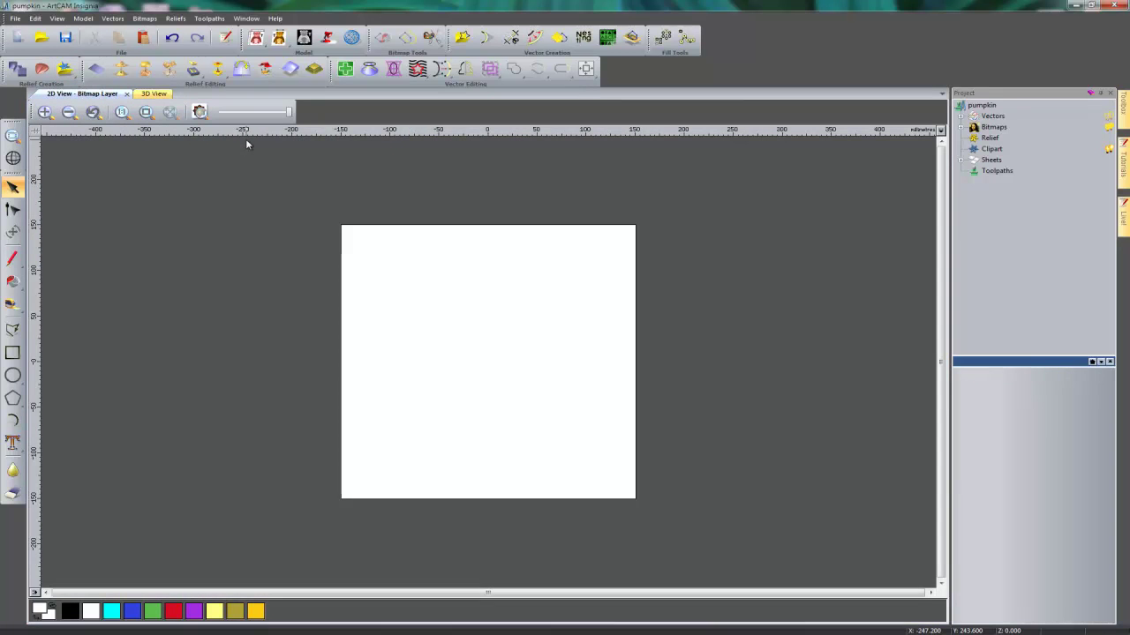
left_click(201, 112)
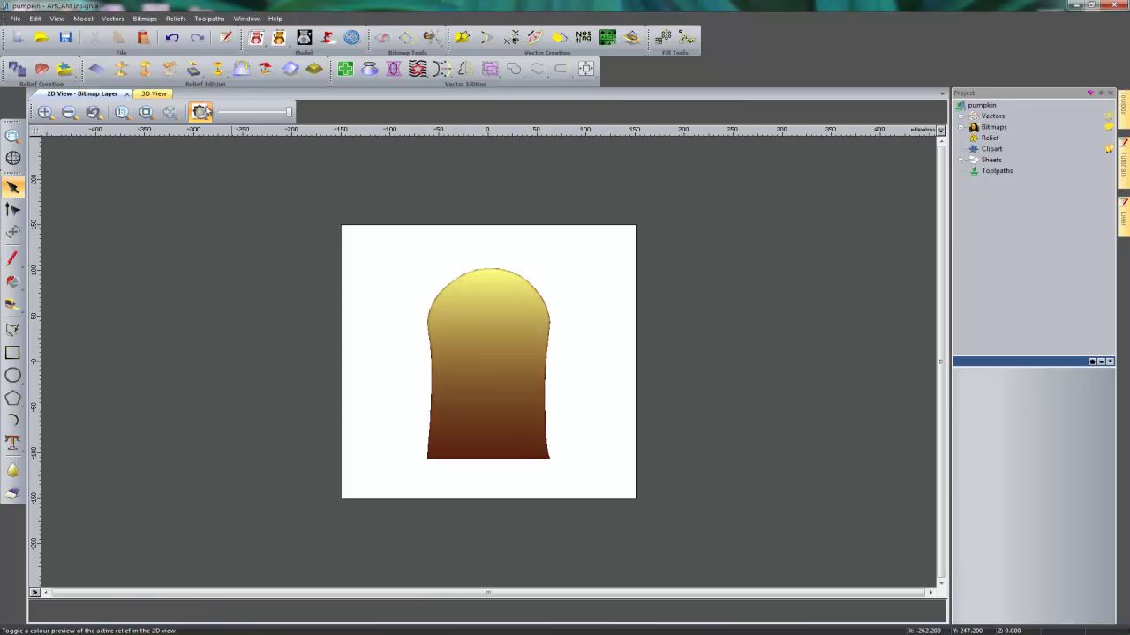
left_click_drag(288, 112, 245, 114)
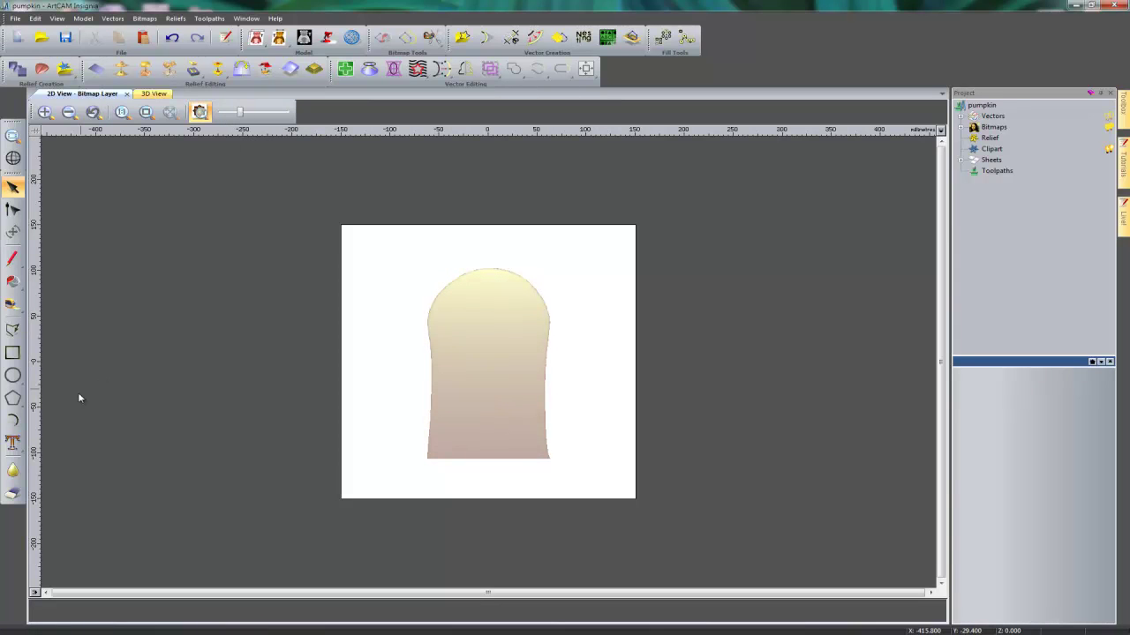
Step: Start a text object and choose the Byington font for it
left_click(12, 442)
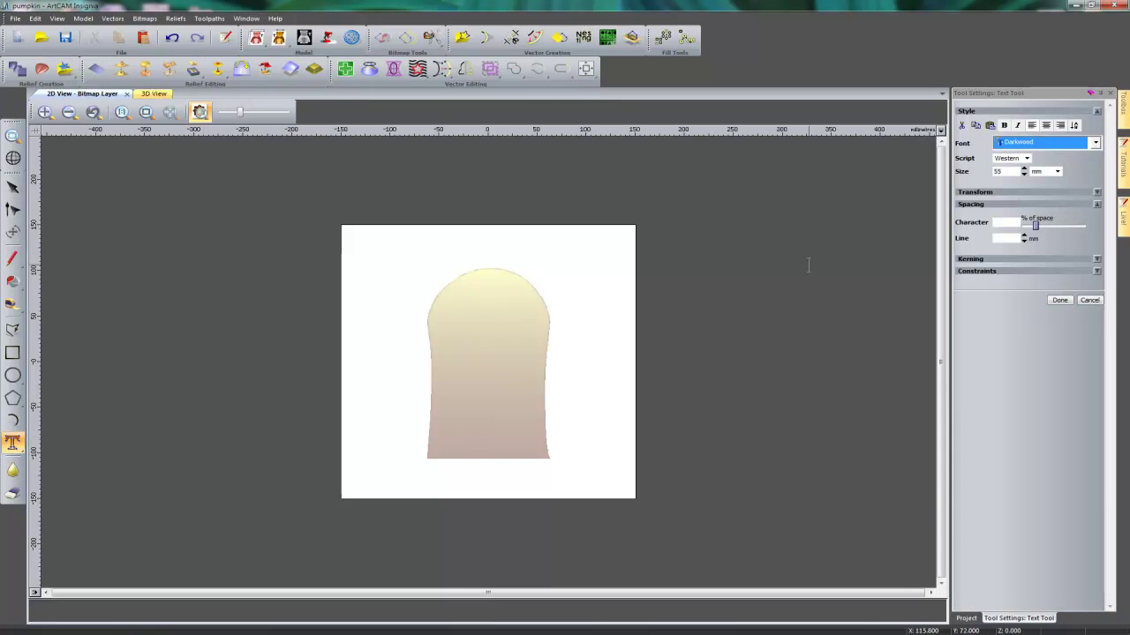
left_click(1054, 147)
scroll(950, 313, "down", 20)
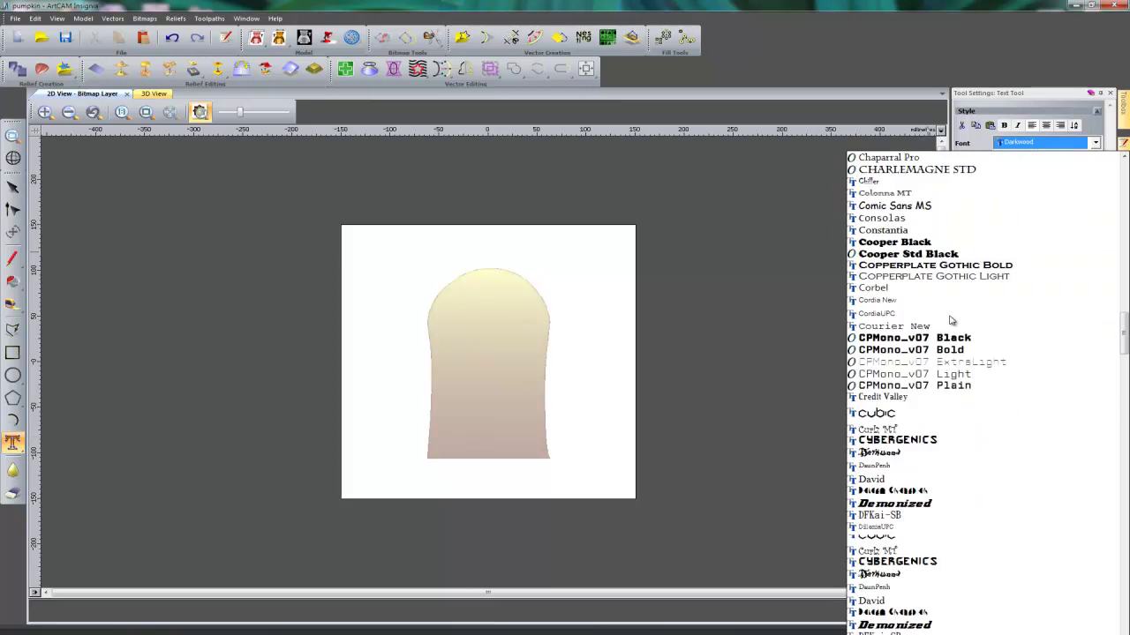
scroll(950, 313, "down", 20)
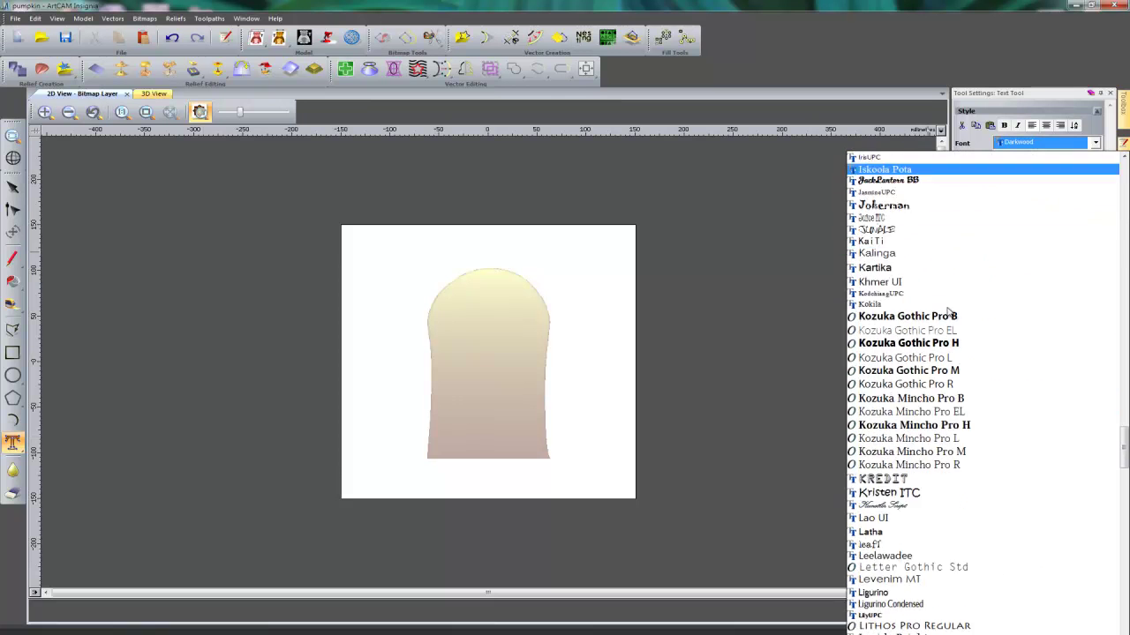
scroll(950, 313, "down", 15)
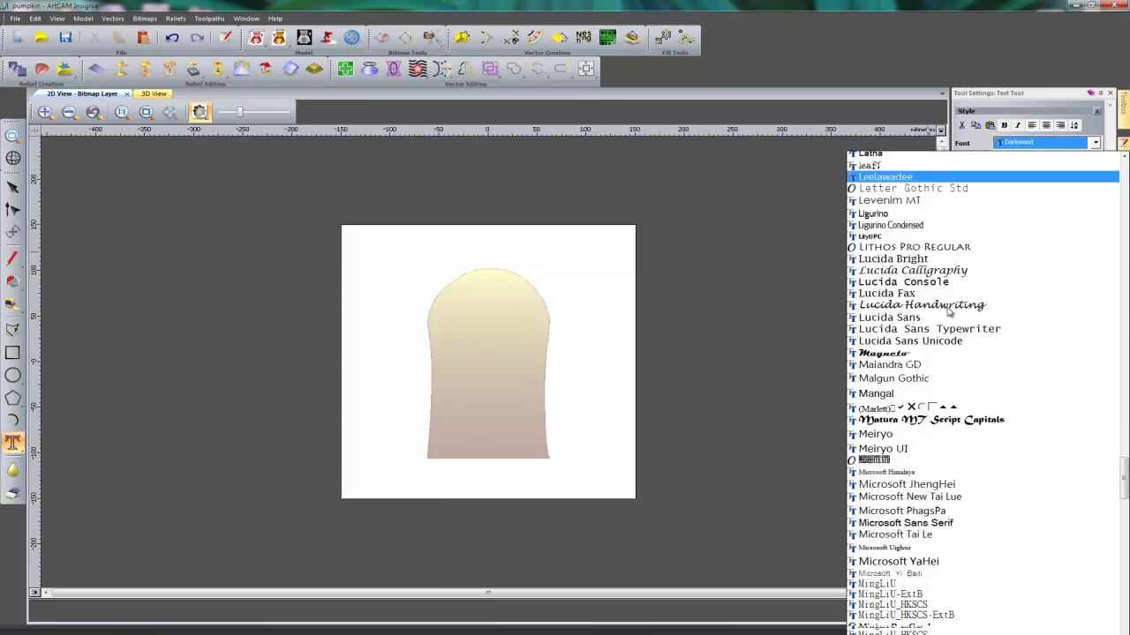
scroll(955, 454, "up", 20)
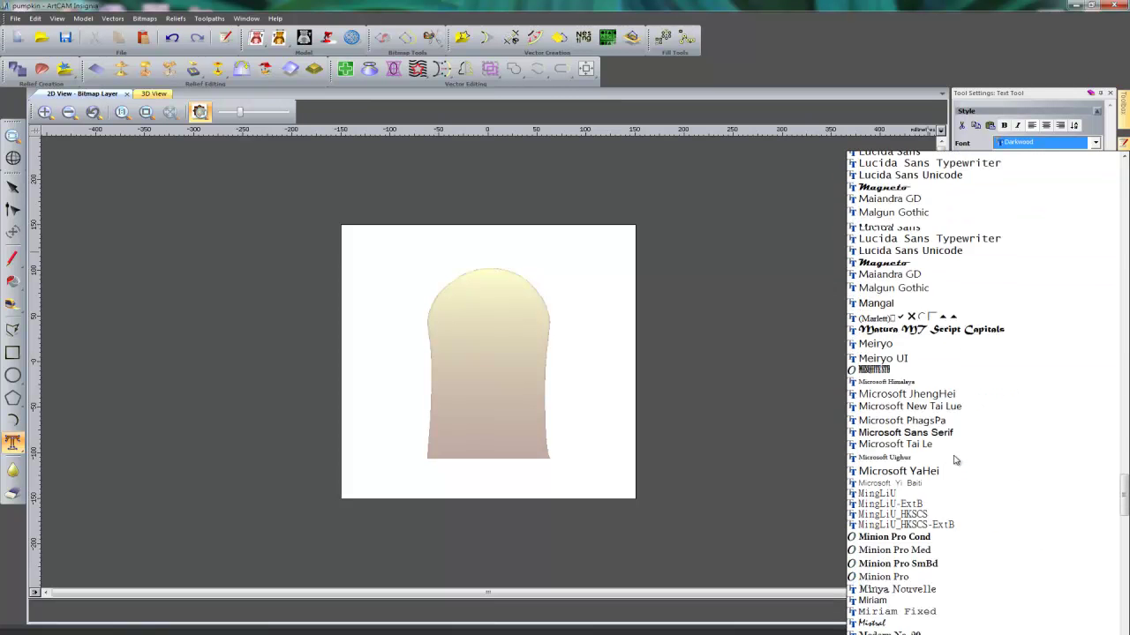
scroll(958, 459, "up", 20)
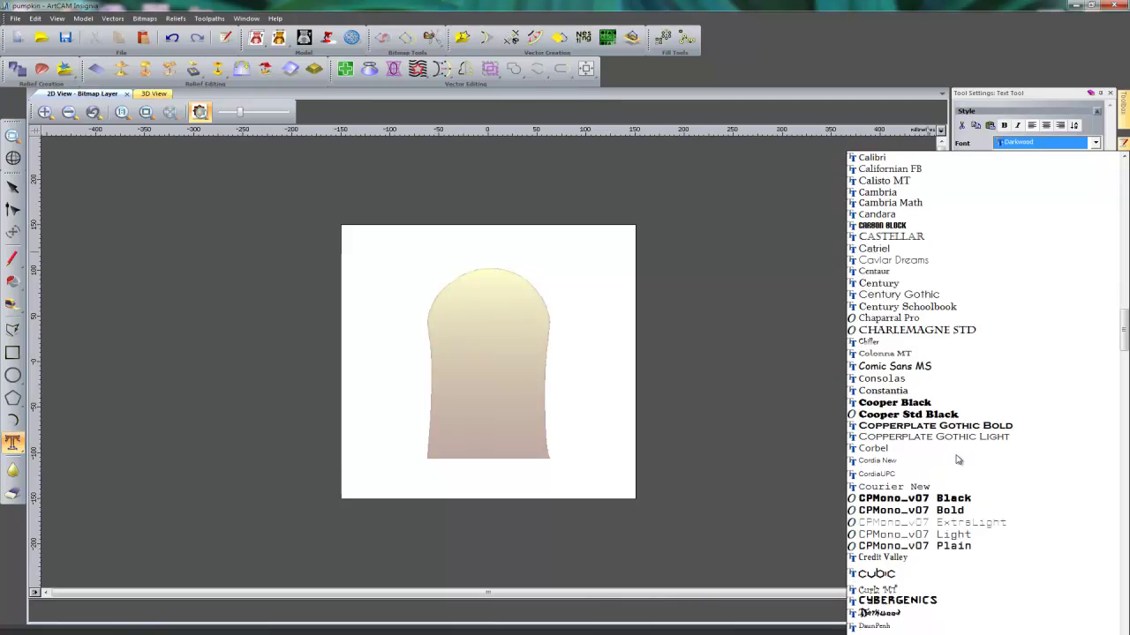
scroll(958, 459, "down", 7)
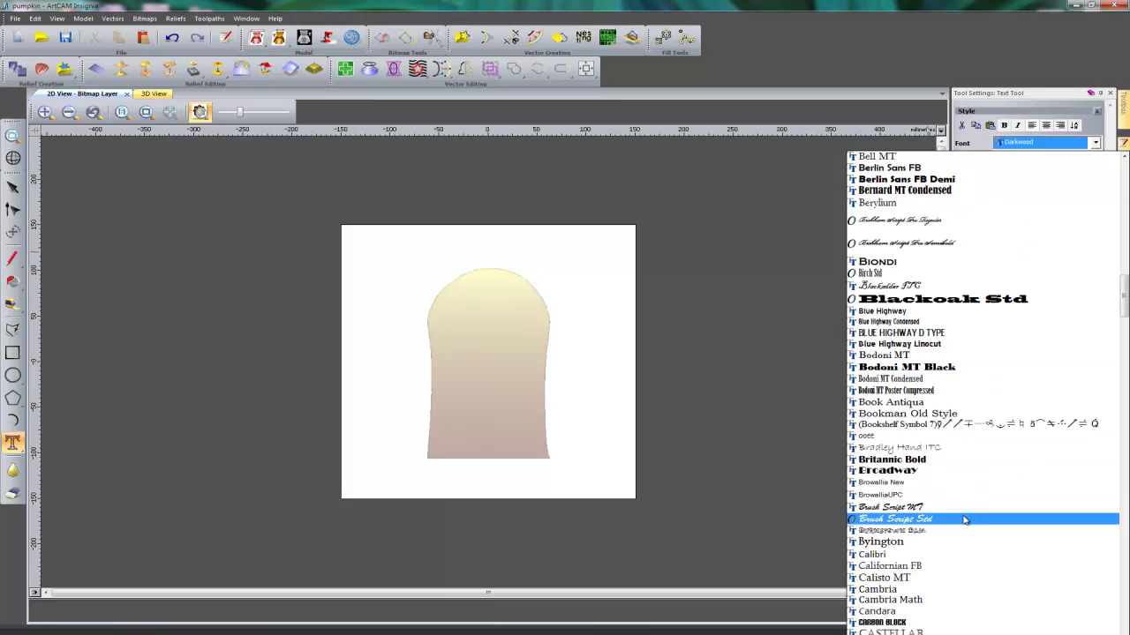
left_click(894, 541)
Step: Set the text size to 20 mm and write RIP on the upper part of the tombstone
double_click(997, 171)
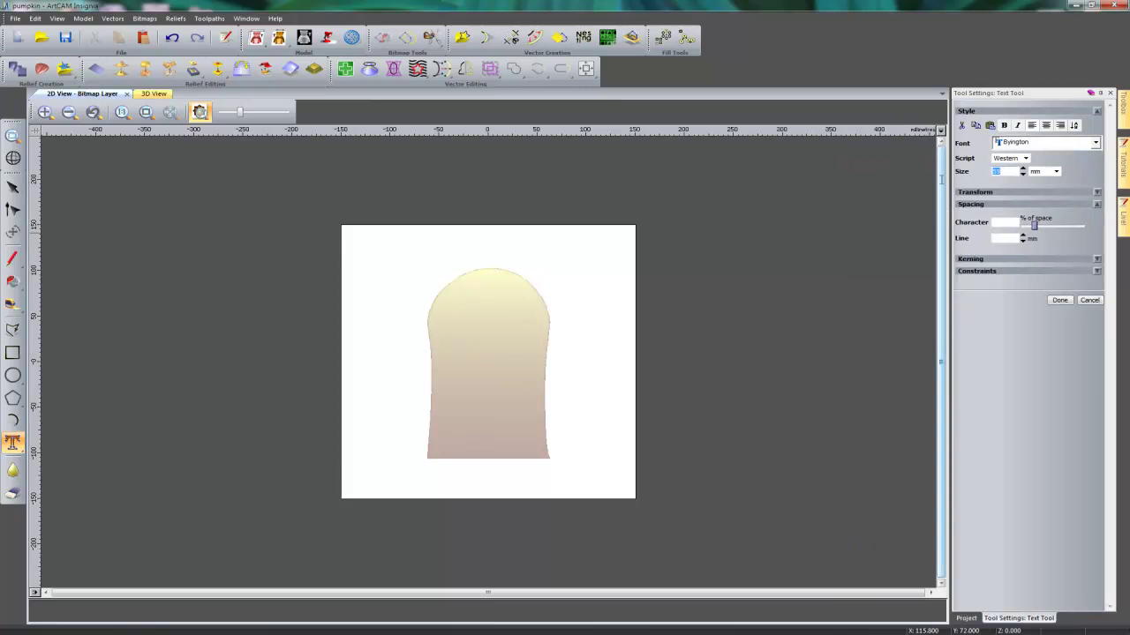
type("20")
left_click(468, 324)
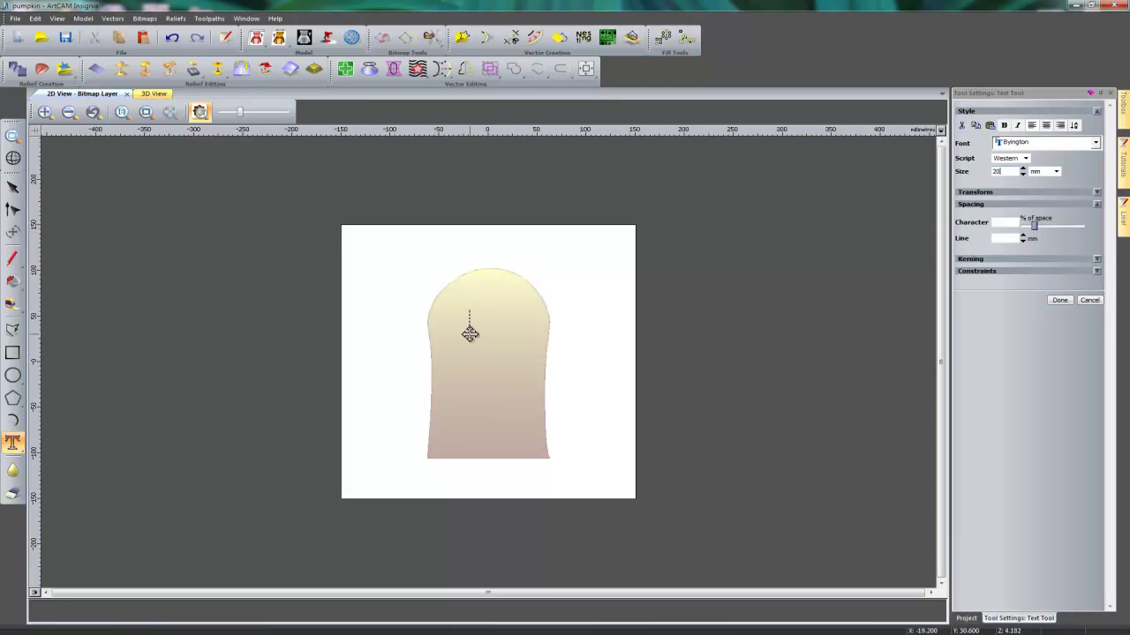
type("RIP")
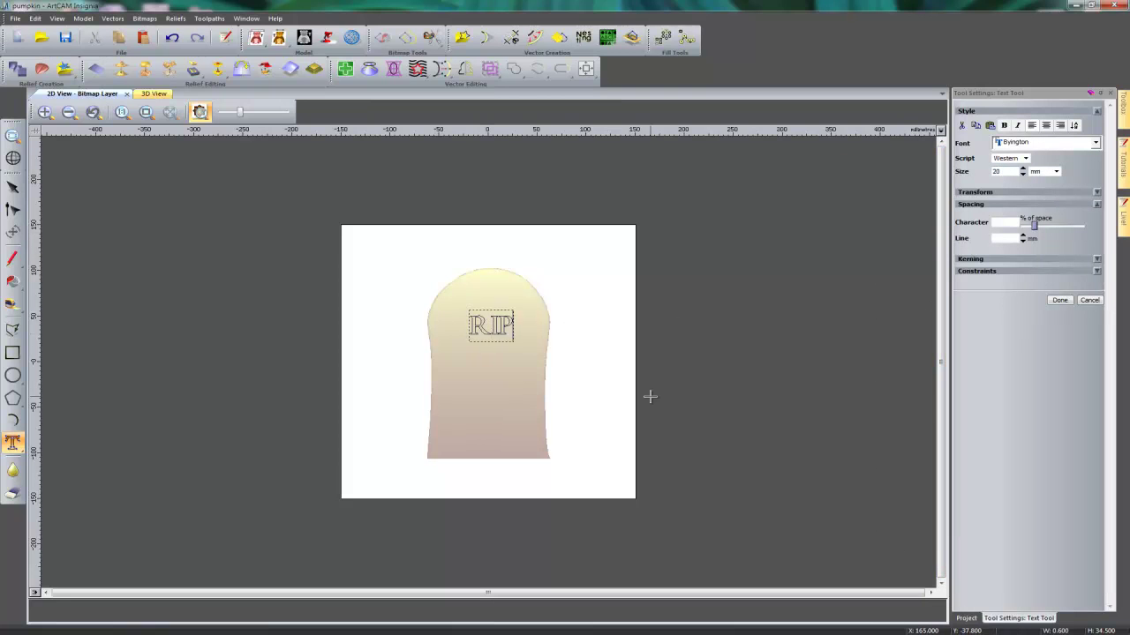
Step: Widen the character spacing of the RIP lettering to 22.5% and finish the text
scroll(512, 331, "up", 5)
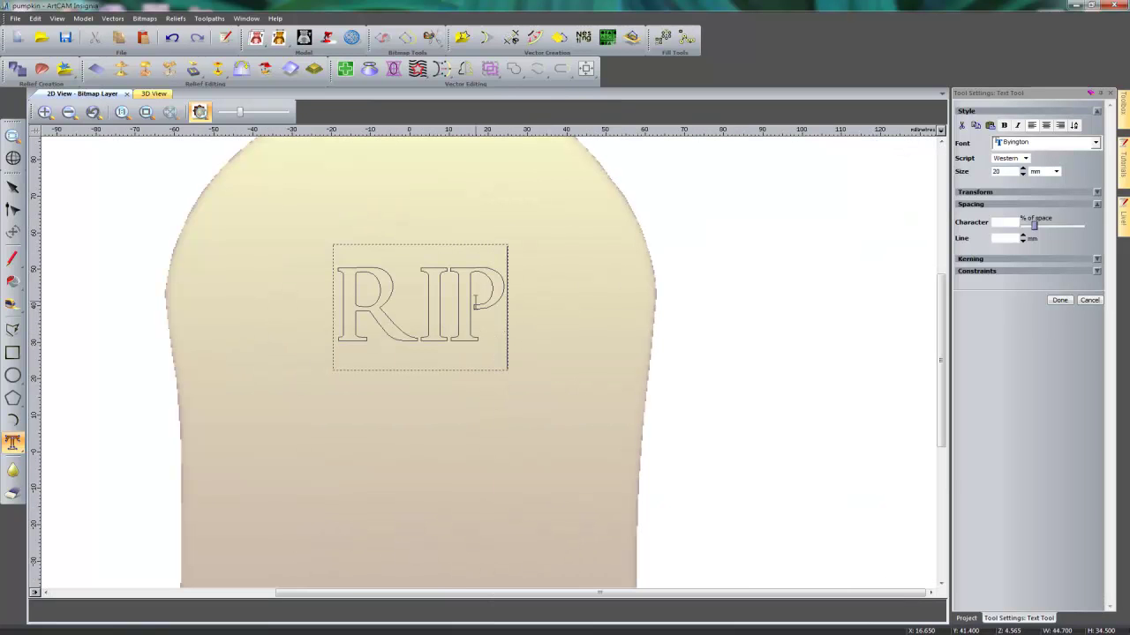
left_click_drag(489, 294, 356, 294)
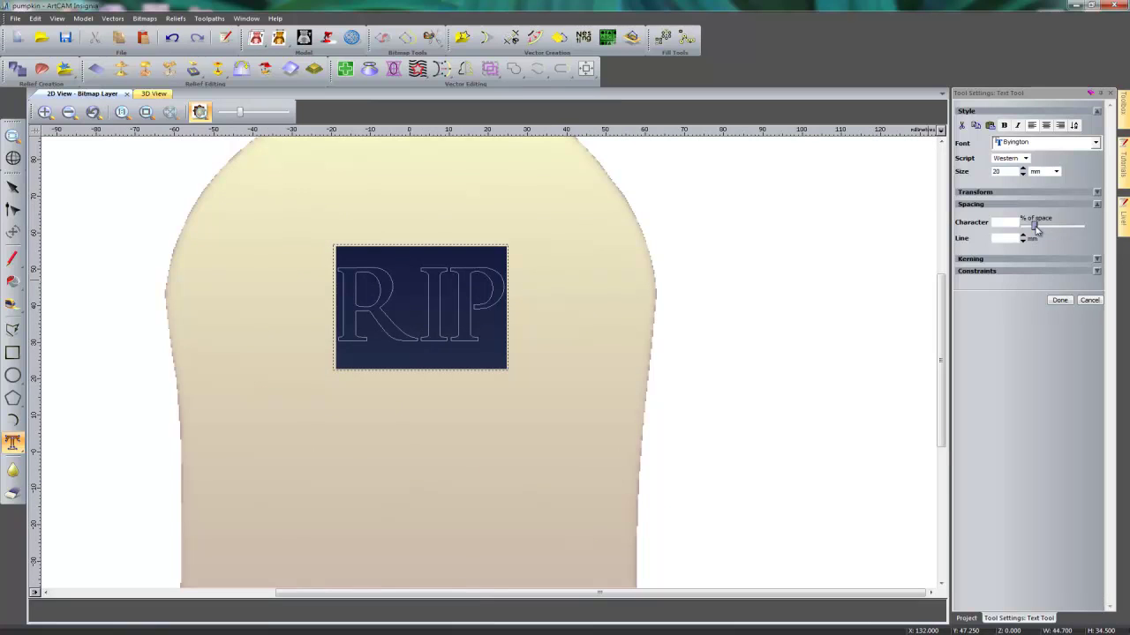
left_click_drag(1037, 228, 1040, 228)
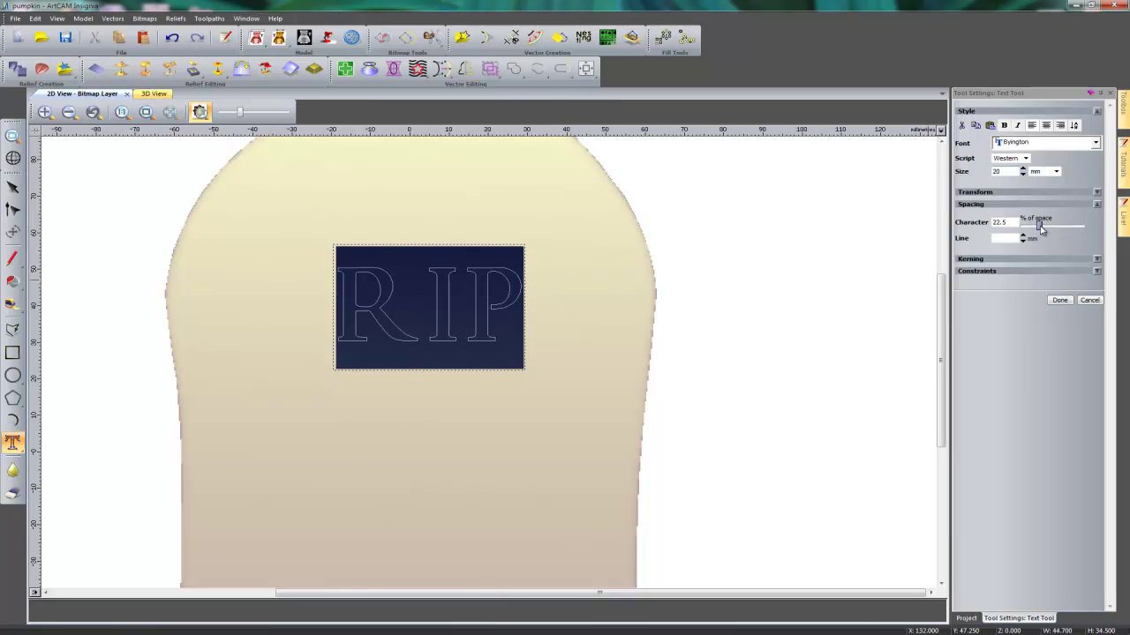
left_click(1058, 301)
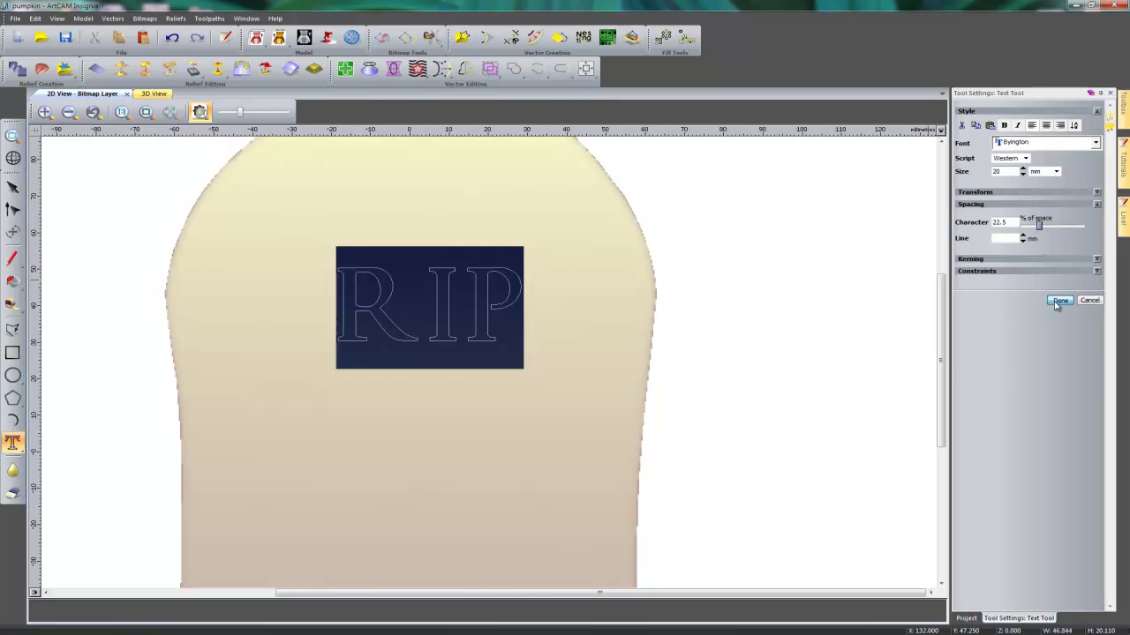
Step: Centre the RIP text in the model, move it straight up about 35 mm, and deselect it
left_click(587, 70)
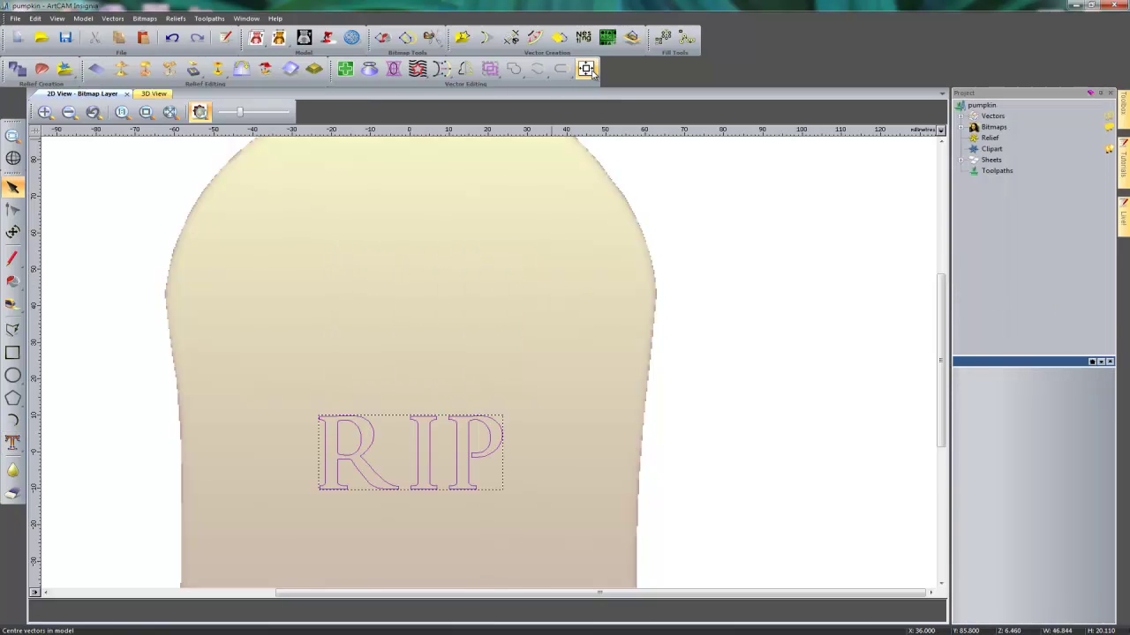
left_click_drag(423, 473, 432, 332)
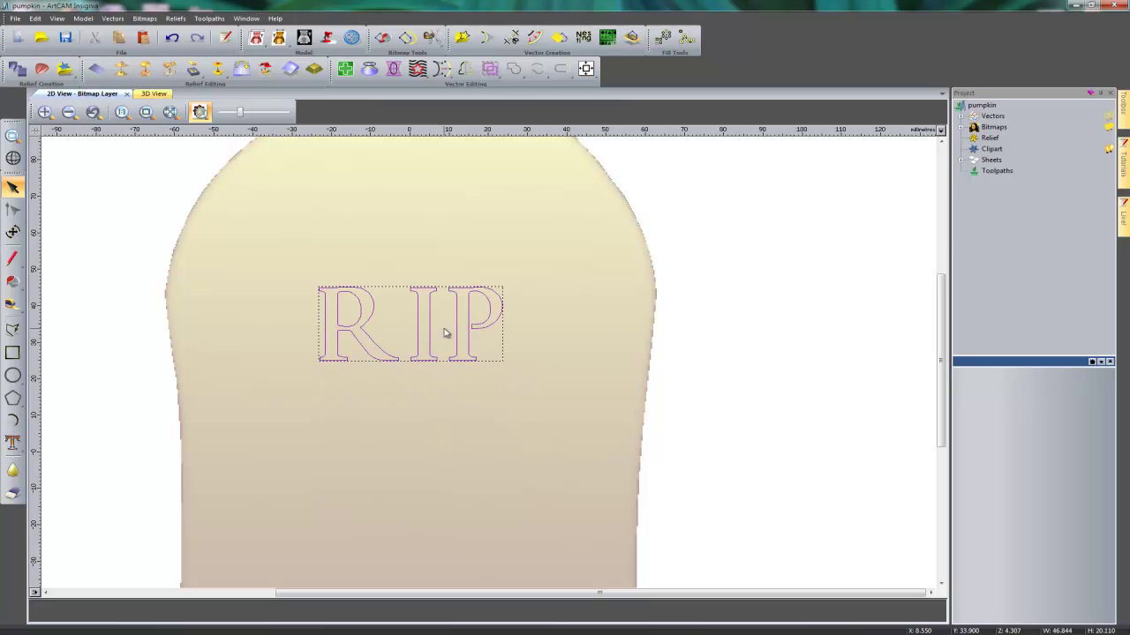
left_click(433, 375)
Step: In the 3D view, open the Shape Editor for the RIP text and choose the 45-degree angular profile with no height limit
left_click(148, 95)
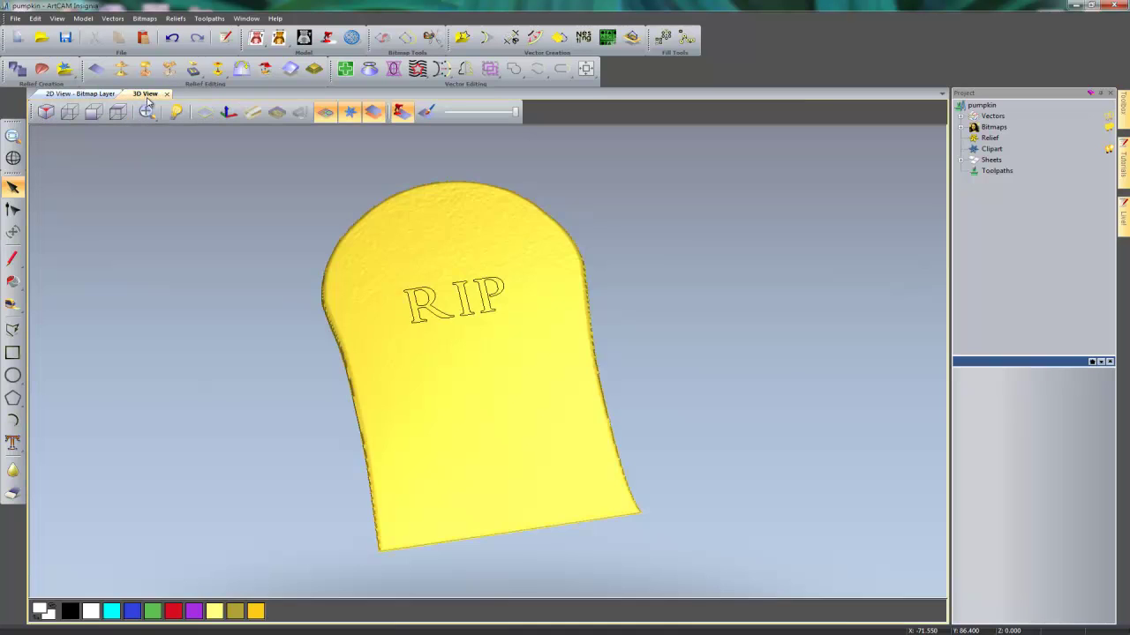
left_click_drag(511, 418, 550, 369)
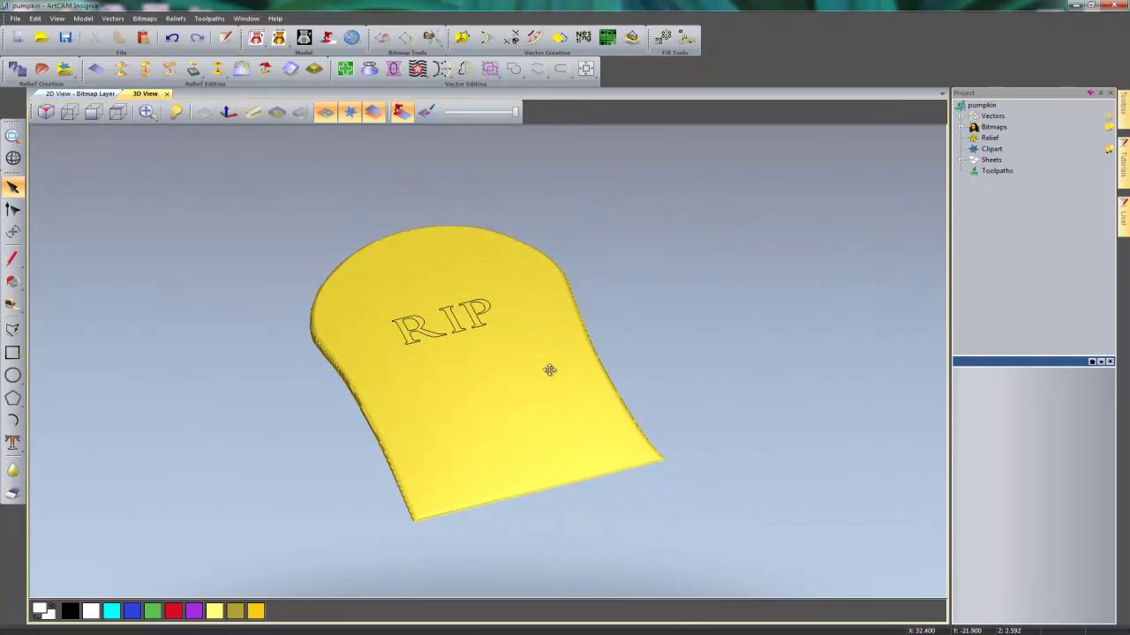
scroll(424, 297, "up", 5)
double_click(458, 380)
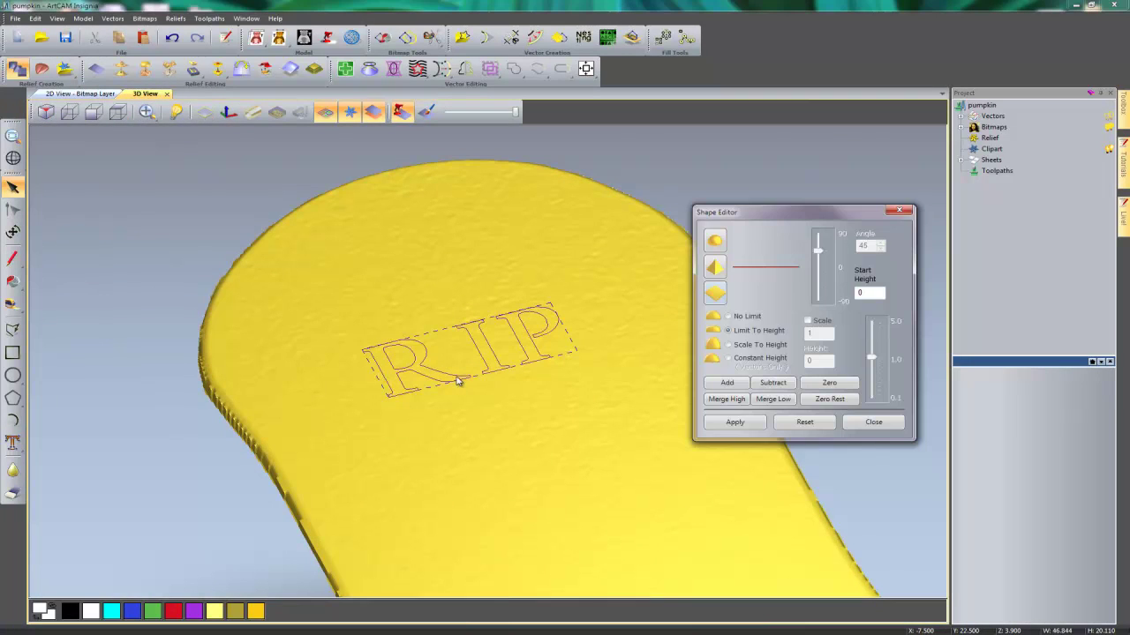
left_click(716, 268)
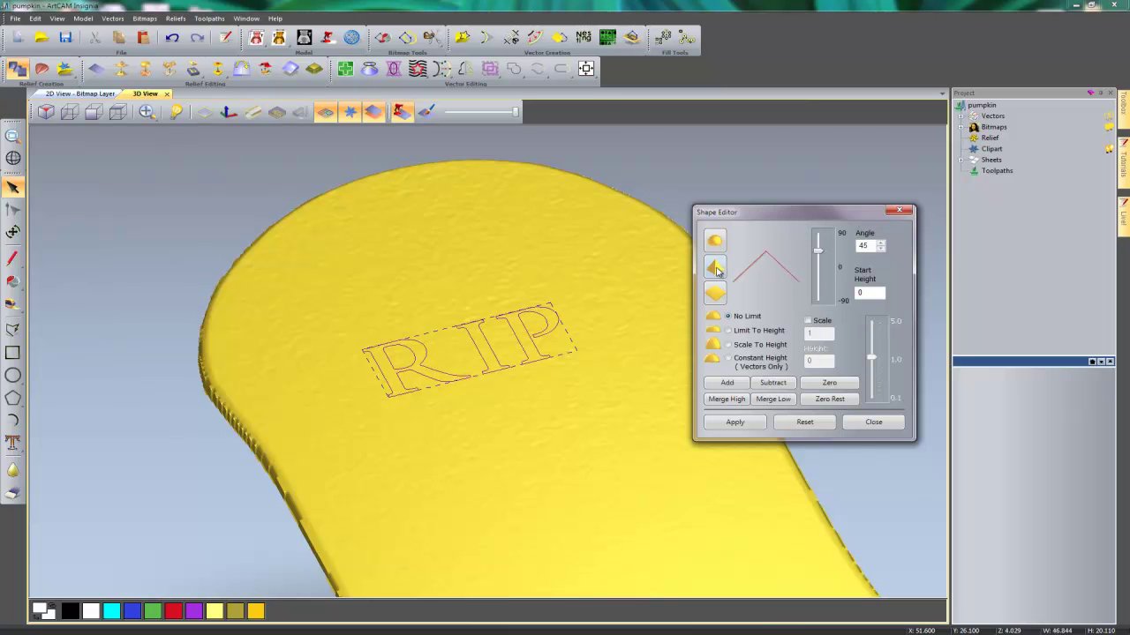
Step: Try adding the angular RIP lettering to the relief, inspect it with the vectors hidden, and undo the addition
left_click(727, 383)
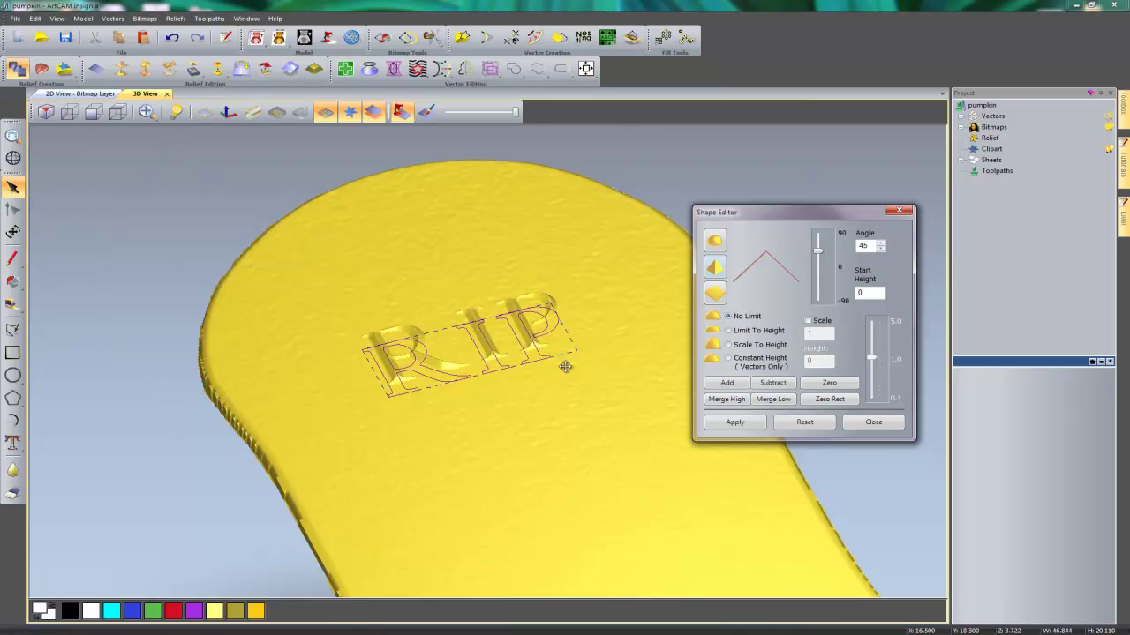
left_click(325, 111)
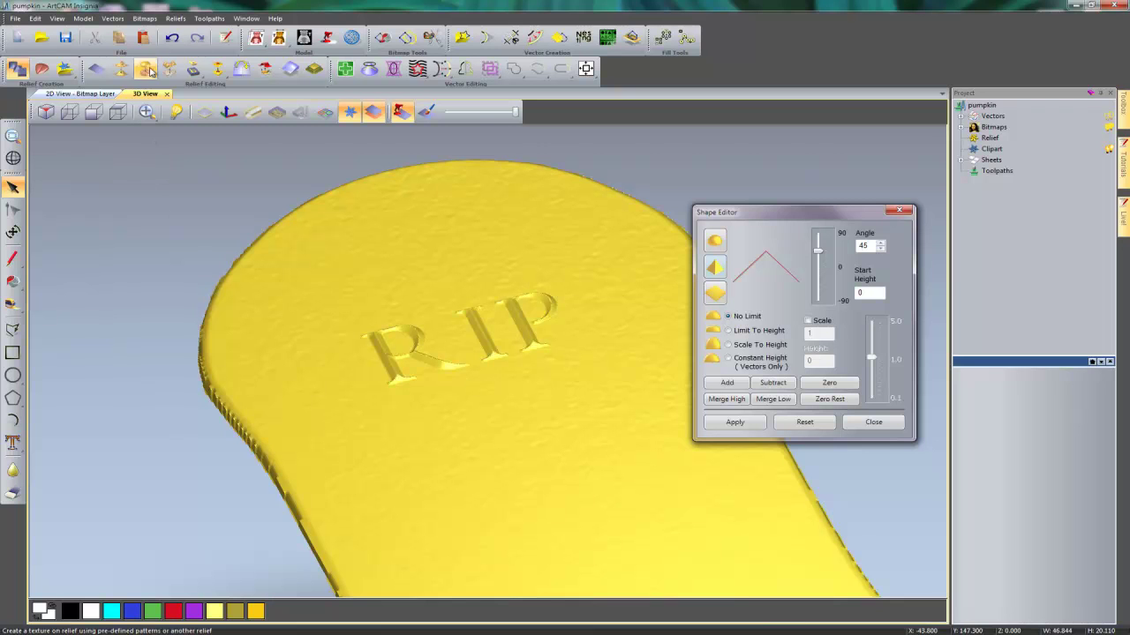
left_click(173, 40)
left_click(325, 111)
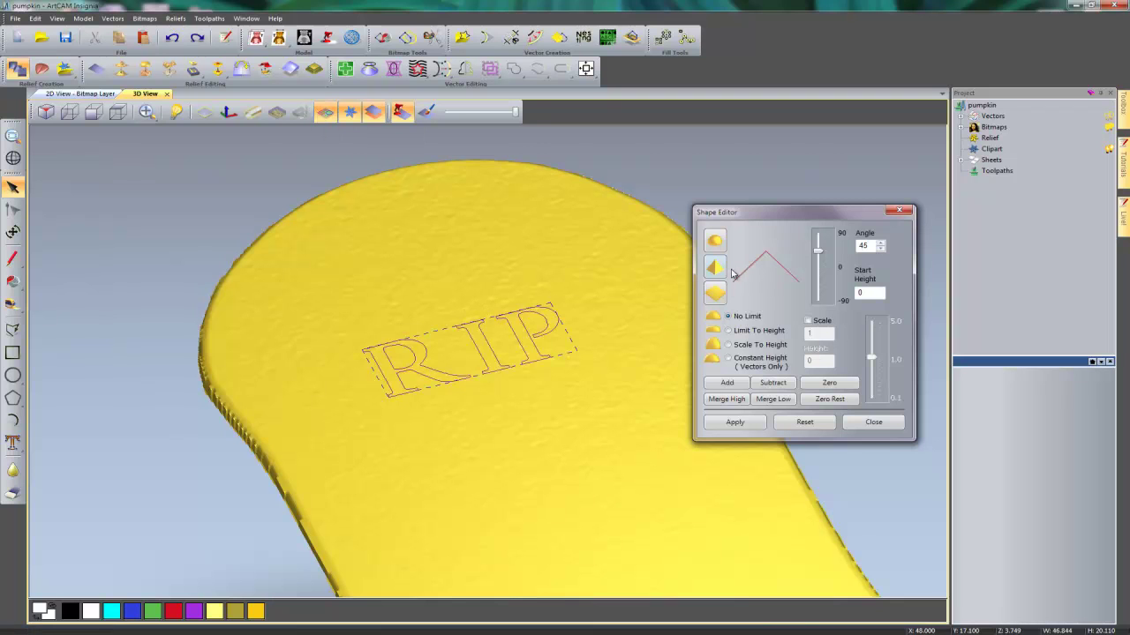
Step: Subtract the angular RIP lettering from the tombstone relief, hide the vectors, and close the Shape Editor
left_click(775, 384)
left_click(326, 111)
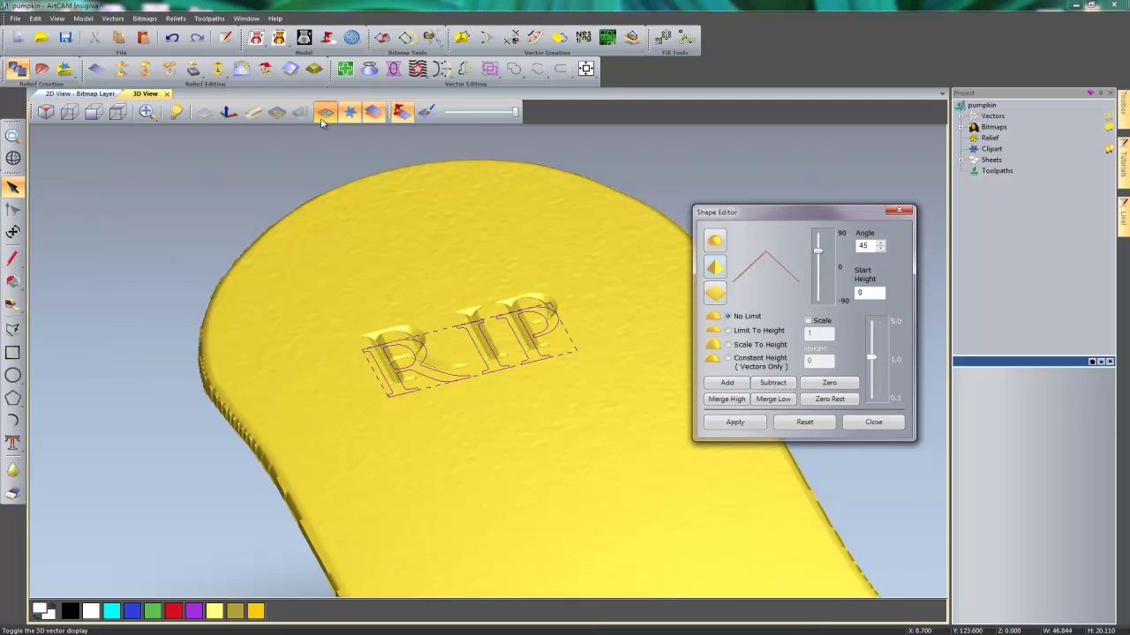
left_click_drag(496, 408, 636, 446)
key("Escape")
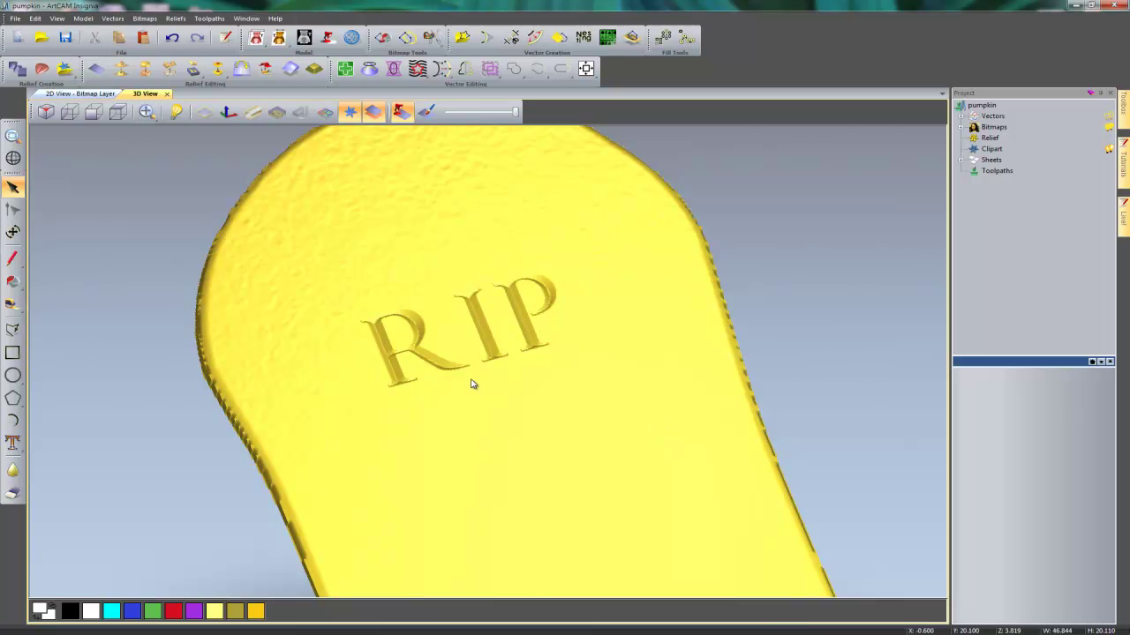
Step: Set up the Smooth sculpting tool with a 14-pixel radius and 6% strength for the engraved RIP lettering
scroll(453, 351, "up", 2)
left_click_drag(501, 344, 505, 505)
left_click_drag(402, 542, 373, 540)
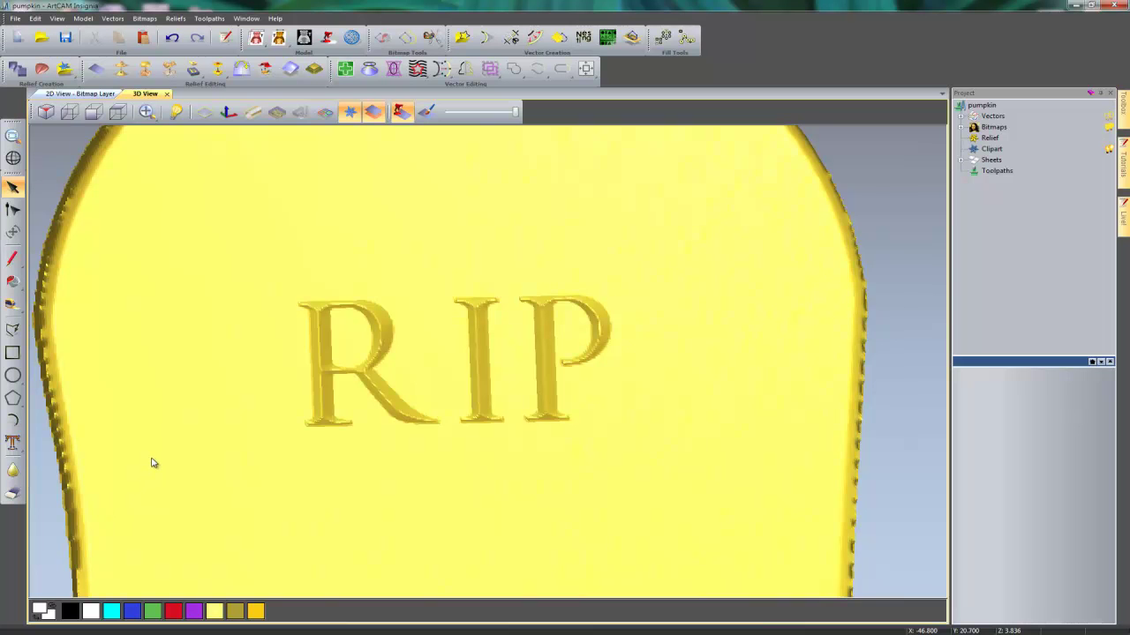
left_click(14, 470)
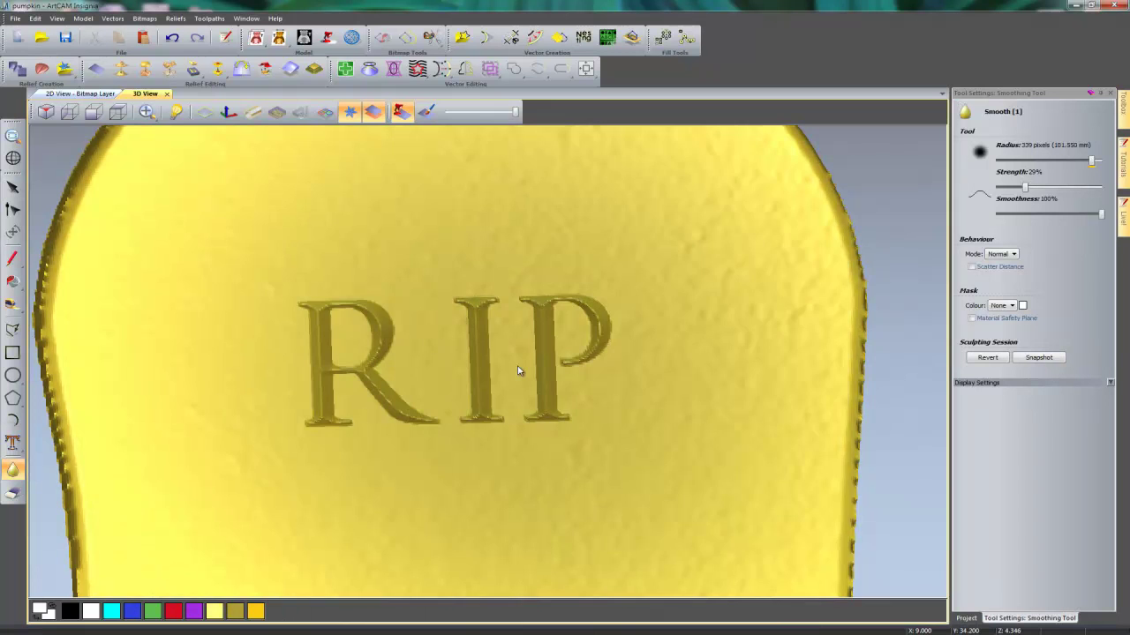
mouse_move(519, 373)
left_mouse_down()
mouse_move(441, 454)
mouse_move(589, 375)
mouse_move(462, 379)
mouse_move(848, 375)
left_mouse_up()
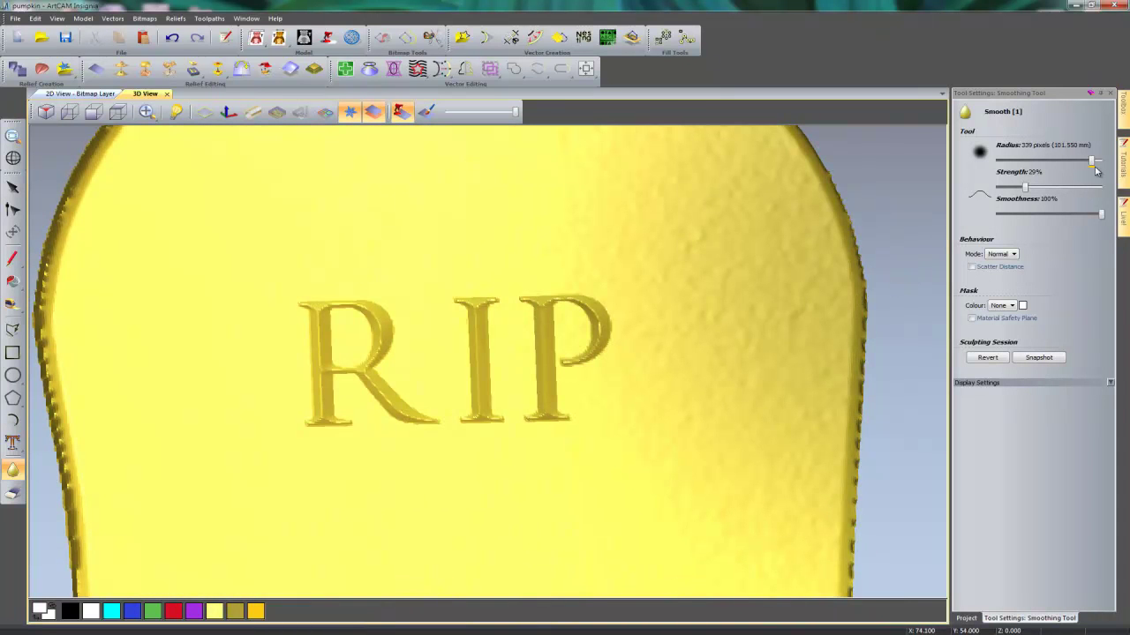
left_click_drag(1094, 163, 1014, 163)
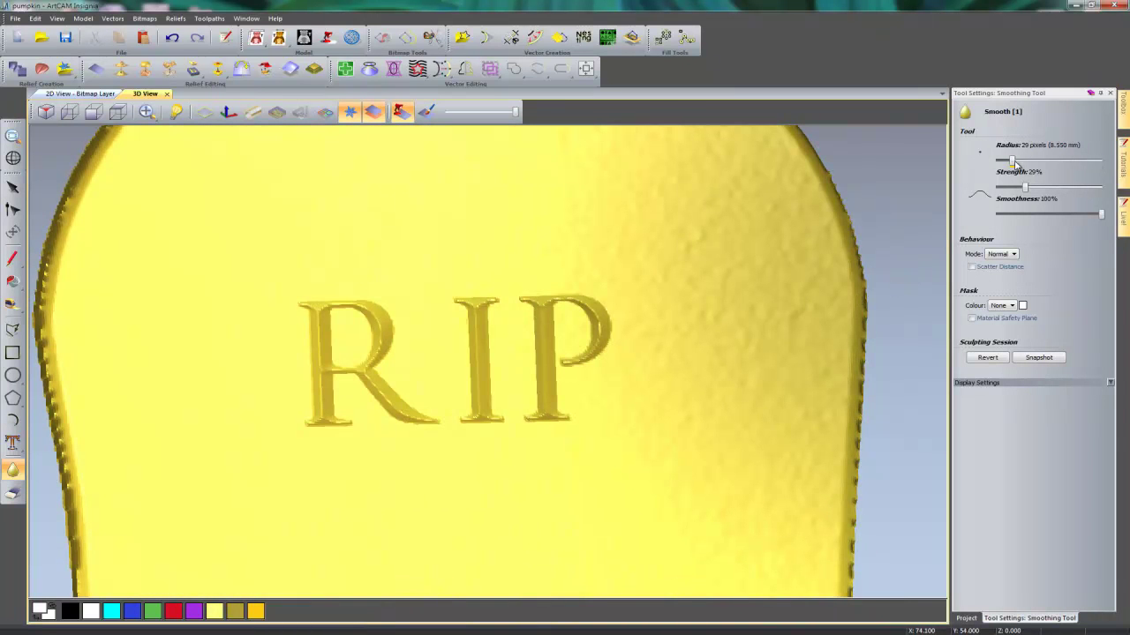
left_click_drag(1008, 163, 1006, 189)
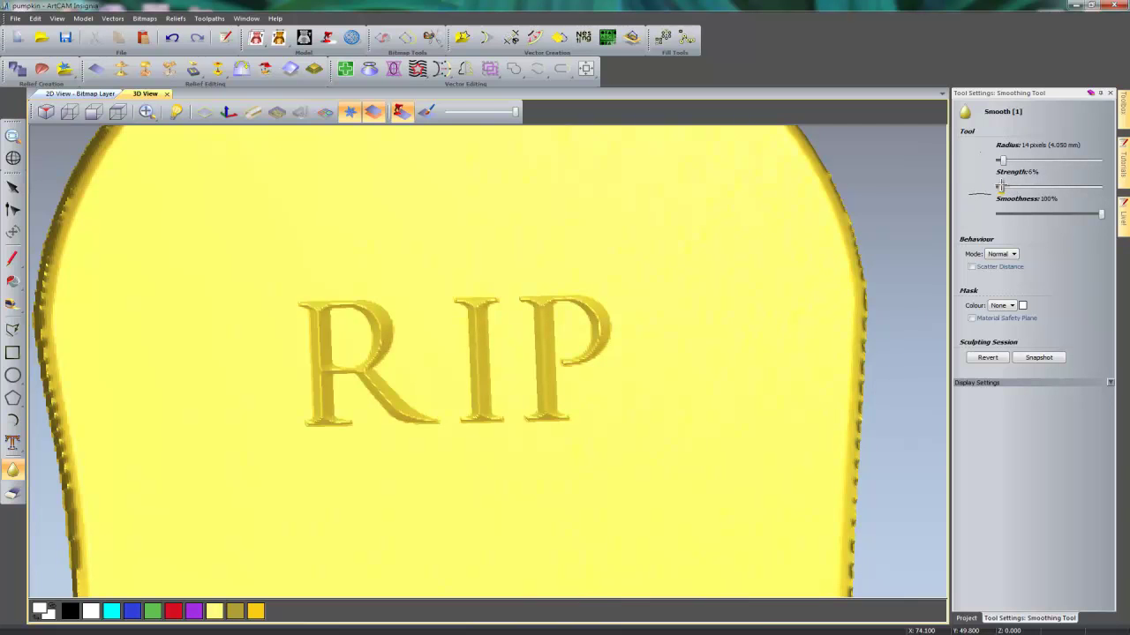
Step: Smooth the edges of all three engraved RIP letters with brush strokes and close the smoothing tool
mouse_move(563, 316)
left_mouse_down()
mouse_move(544, 433)
mouse_move(537, 289)
mouse_move(539, 354)
mouse_move(524, 309)
mouse_move(608, 314)
mouse_move(599, 345)
mouse_move(577, 281)
mouse_move(595, 328)
mouse_move(581, 359)
mouse_move(606, 351)
mouse_move(606, 304)
mouse_move(595, 340)
mouse_move(603, 320)
mouse_move(576, 301)
mouse_move(590, 314)
mouse_move(525, 298)
mouse_move(486, 350)
mouse_move(480, 282)
mouse_move(472, 355)
mouse_move(458, 368)
mouse_move(464, 291)
mouse_move(484, 392)
mouse_move(483, 329)
mouse_move(489, 401)
mouse_move(505, 422)
mouse_move(466, 423)
left_mouse_up()
mouse_move(478, 308)
left_mouse_down()
mouse_move(507, 426)
mouse_move(434, 424)
mouse_move(387, 406)
mouse_move(416, 431)
mouse_move(361, 364)
mouse_move(411, 426)
mouse_move(362, 410)
mouse_move(417, 434)
mouse_move(385, 382)
mouse_move(386, 314)
mouse_move(369, 360)
mouse_move(383, 322)
mouse_move(374, 304)
mouse_move(383, 369)
left_mouse_up()
mouse_move(370, 307)
left_mouse_down()
mouse_move(263, 304)
mouse_move(375, 304)
mouse_move(317, 314)
mouse_move(326, 375)
mouse_move(324, 299)
mouse_move(341, 374)
mouse_move(334, 307)
mouse_move(332, 397)
mouse_move(353, 412)
mouse_move(314, 423)
mouse_move(302, 299)
mouse_move(355, 437)
mouse_move(356, 419)
mouse_move(450, 292)
mouse_move(534, 294)
mouse_move(527, 282)
mouse_move(512, 301)
mouse_move(503, 292)
mouse_move(519, 429)
mouse_move(524, 420)
mouse_move(572, 421)
left_mouse_up()
scroll(529, 444, "down", 3)
middle_click_drag(529, 444, 486, 472)
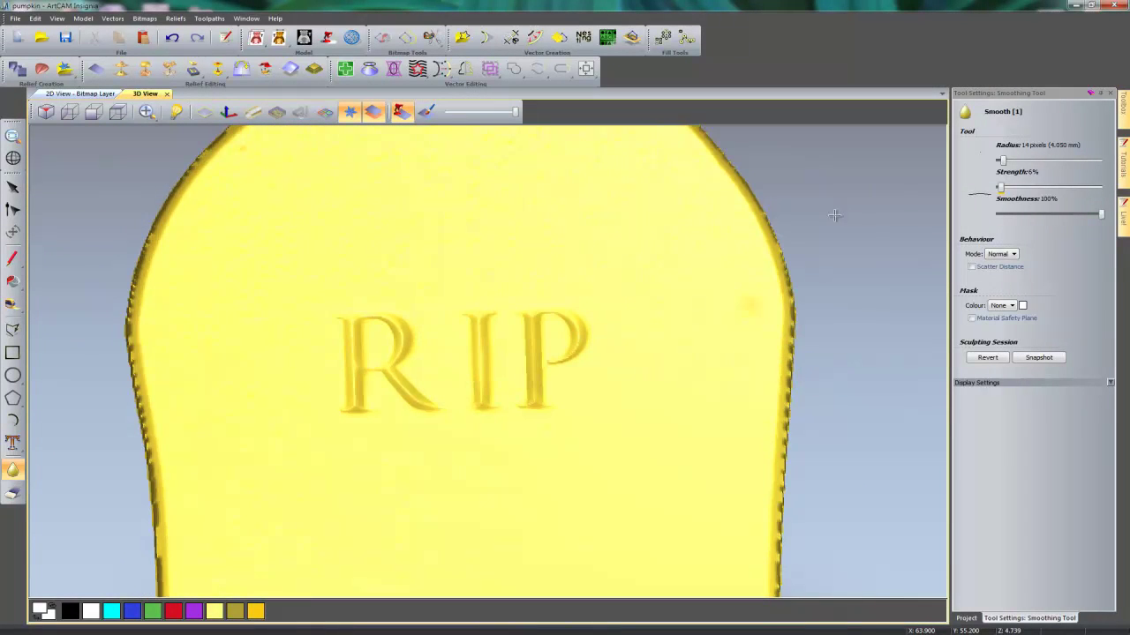
left_click(1109, 93)
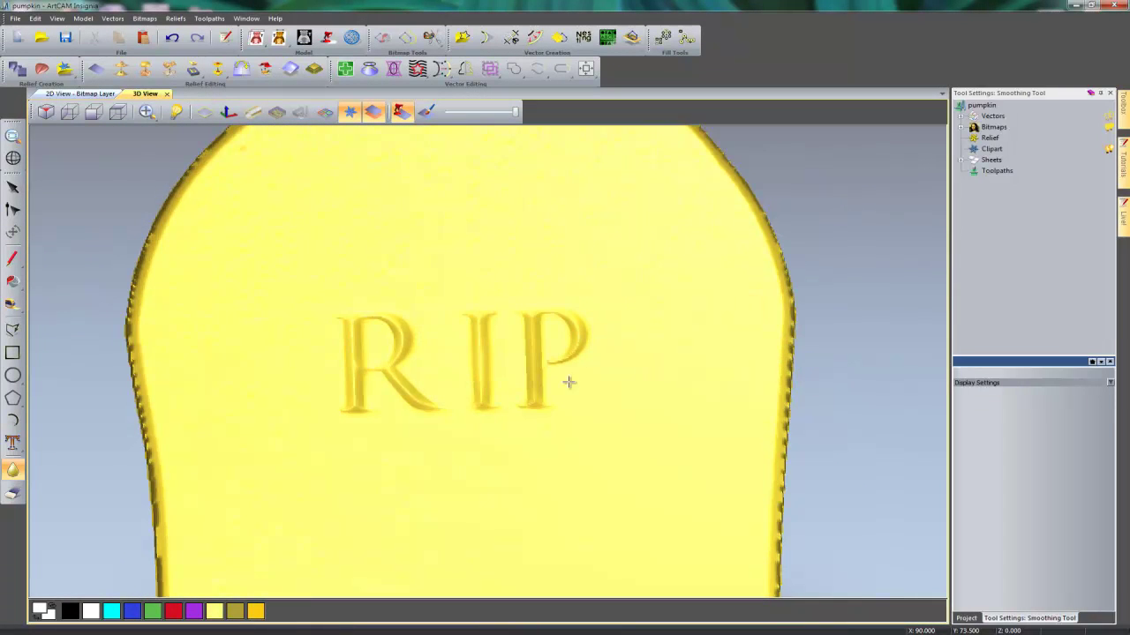
Step: Draw an open zigzag crack polyline, about 84 mm wide and 187 mm high, from the tombstone's lower left corner to its upper right edge
scroll(366, 227, "down", 4)
left_click(117, 113)
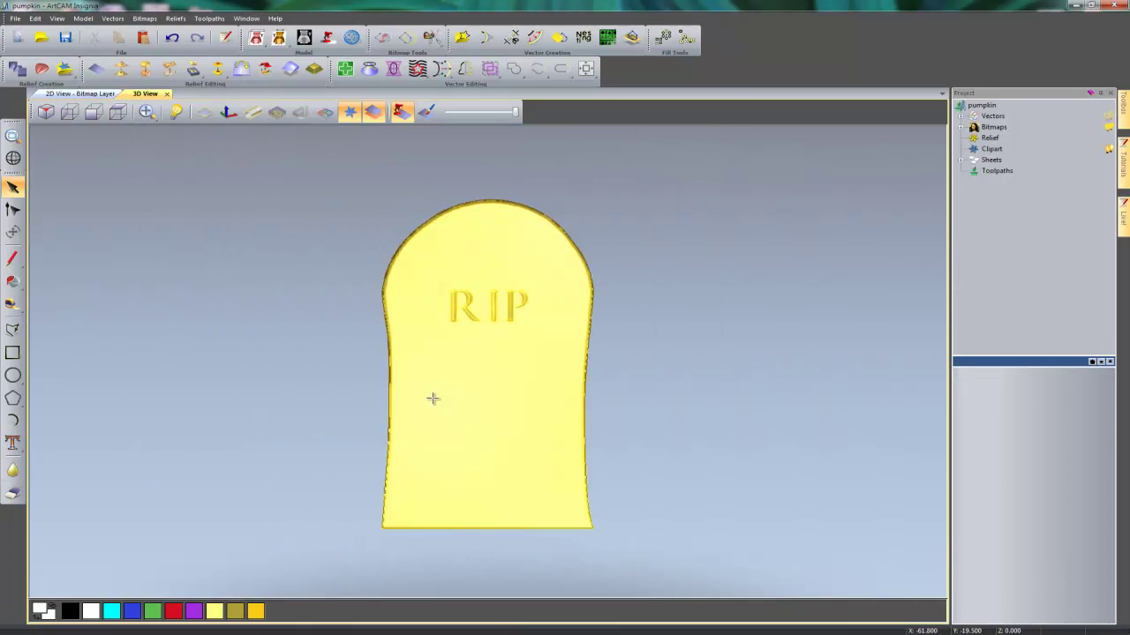
scroll(504, 396, "up", 2)
middle_click_drag(504, 396, 497, 432)
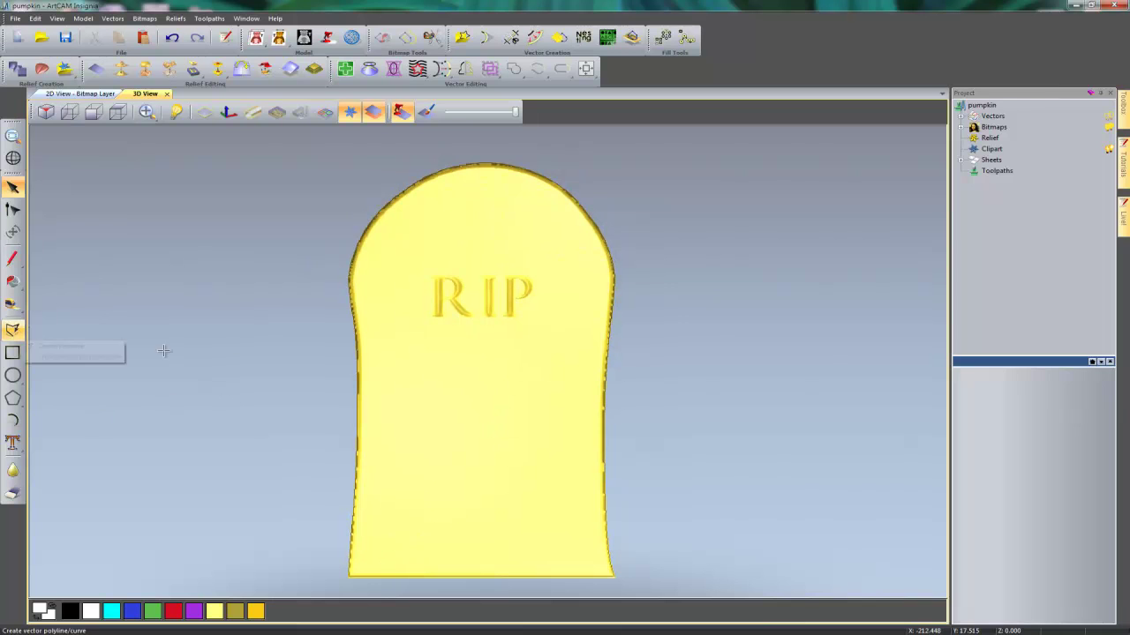
left_click(13, 329)
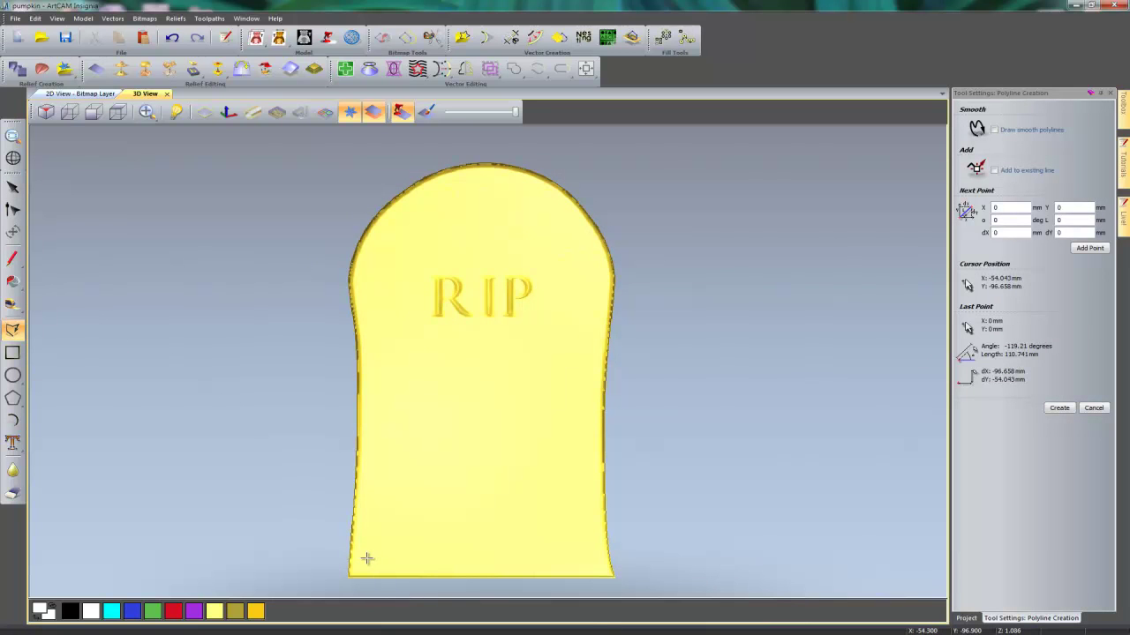
left_click(368, 558)
left_click(465, 481)
left_click(427, 399)
left_click(493, 357)
left_click(475, 240)
left_click(544, 234)
left_click(501, 201)
left_click(532, 194)
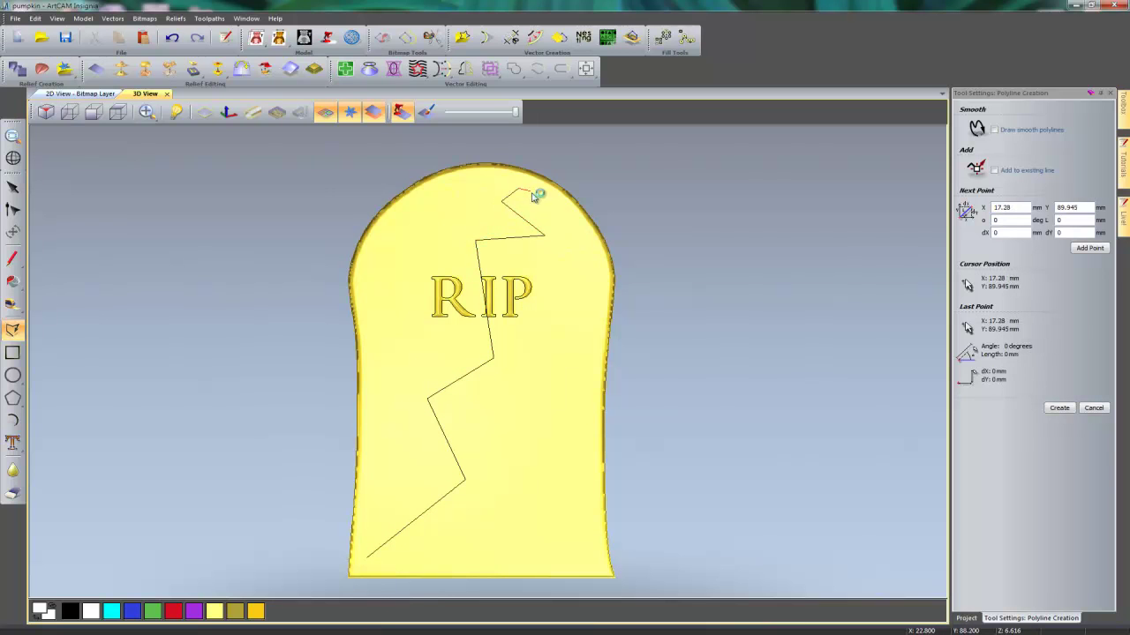
right_click(532, 193)
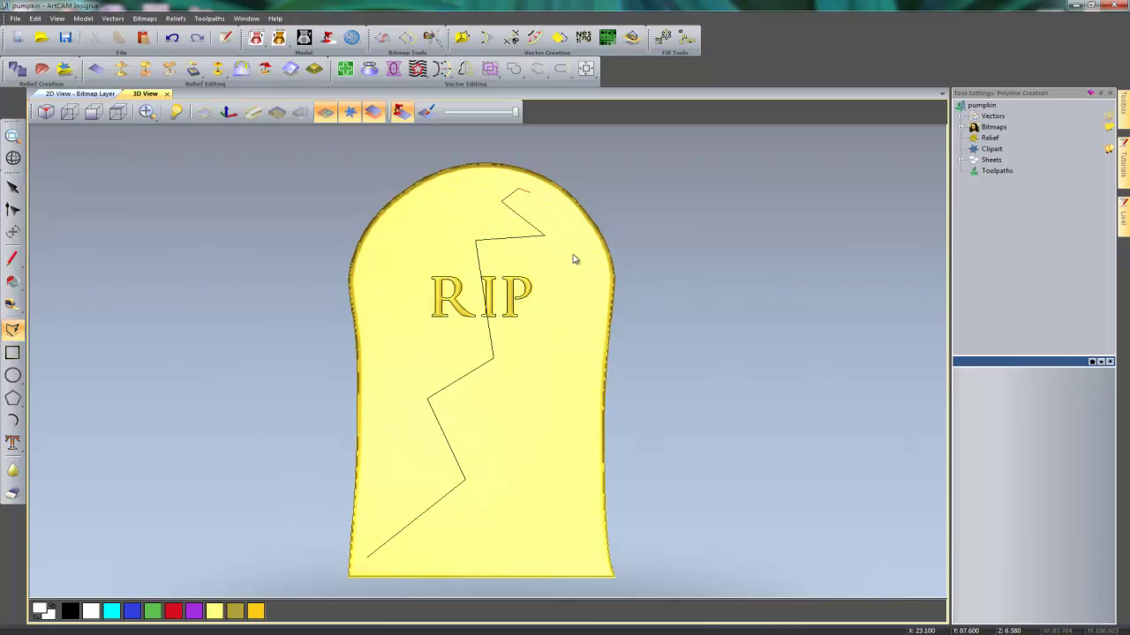
Step: Offset the crack polyline 0.22 mm to both sides with sharp corners, deleting the original vector, and close the offset settings
left_click(534, 37)
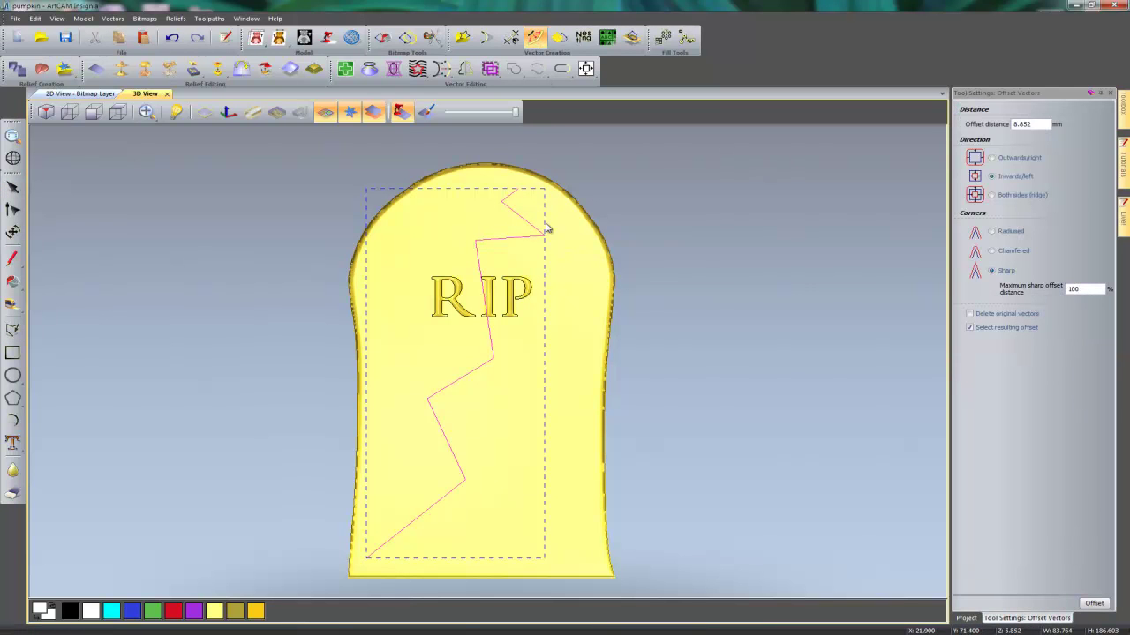
left_click(994, 196)
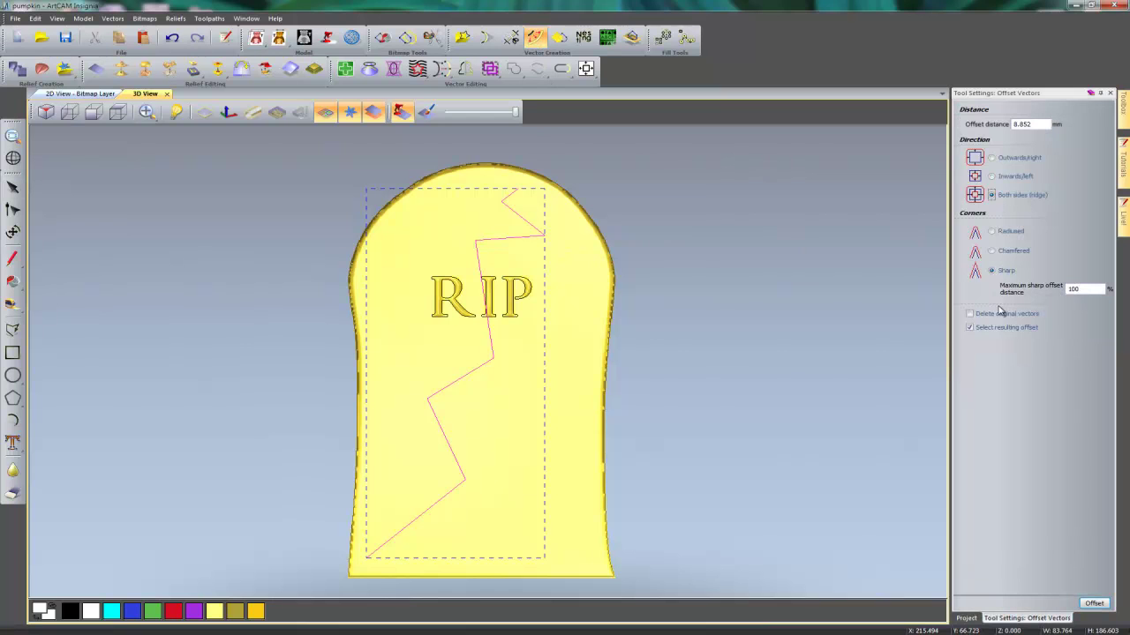
left_click(977, 316)
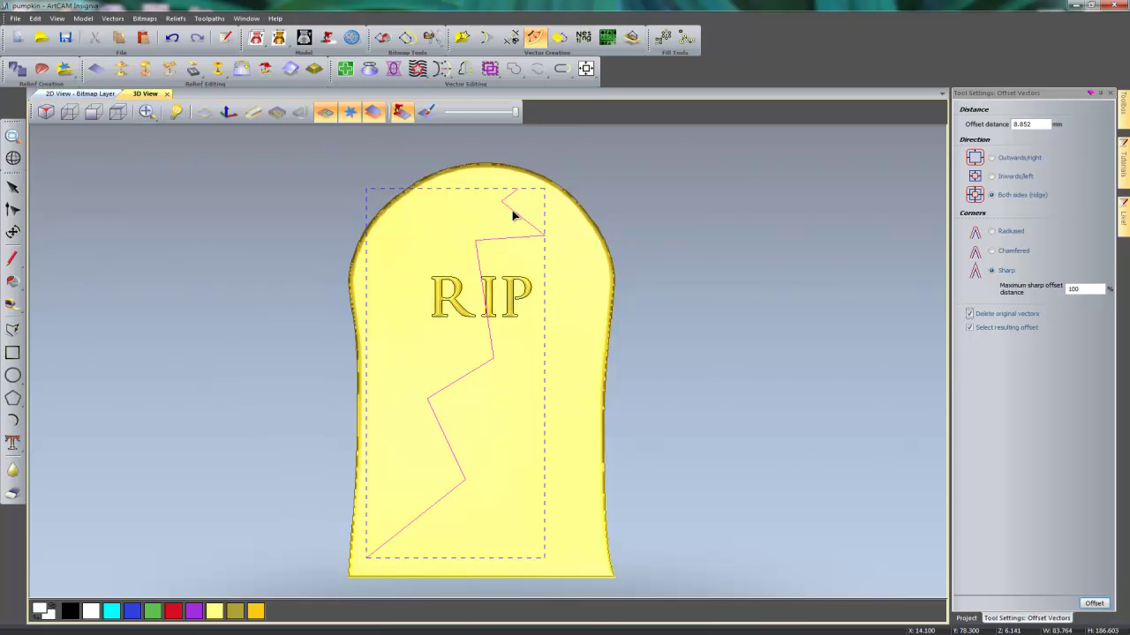
scroll(513, 214, "up", 5)
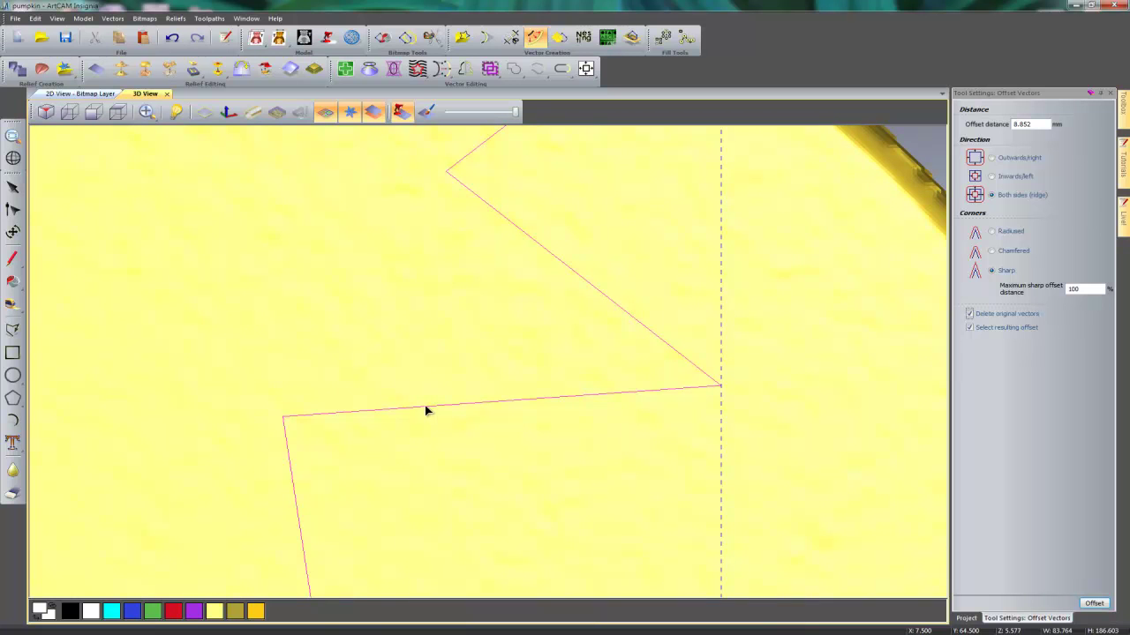
left_click_drag(424, 405, 430, 409)
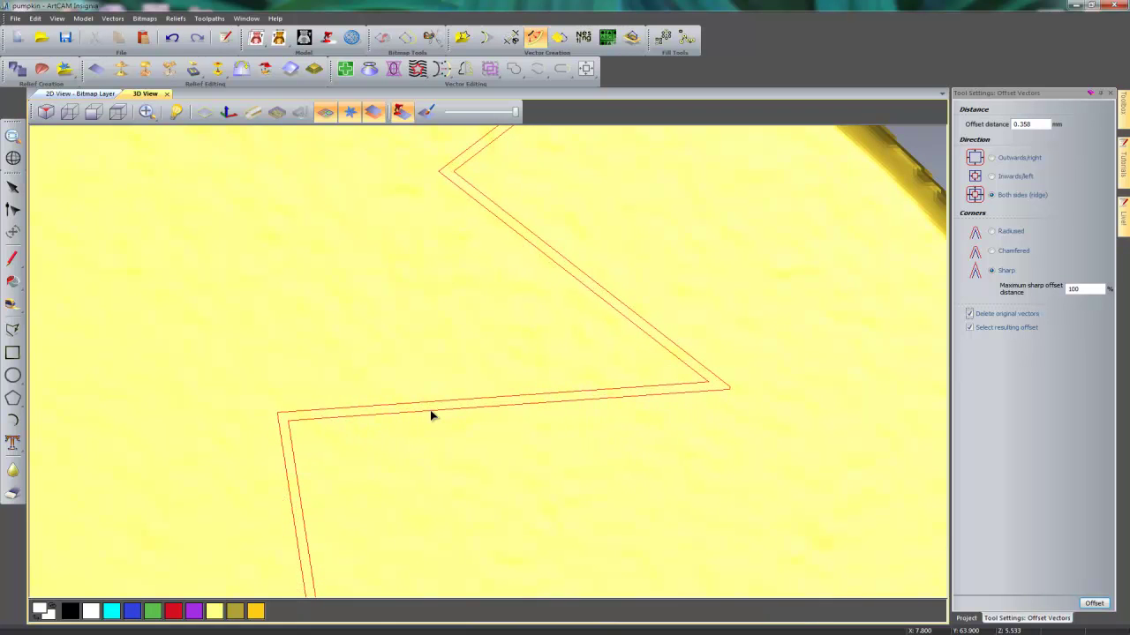
left_click_drag(429, 411, 429, 409)
left_click(430, 412)
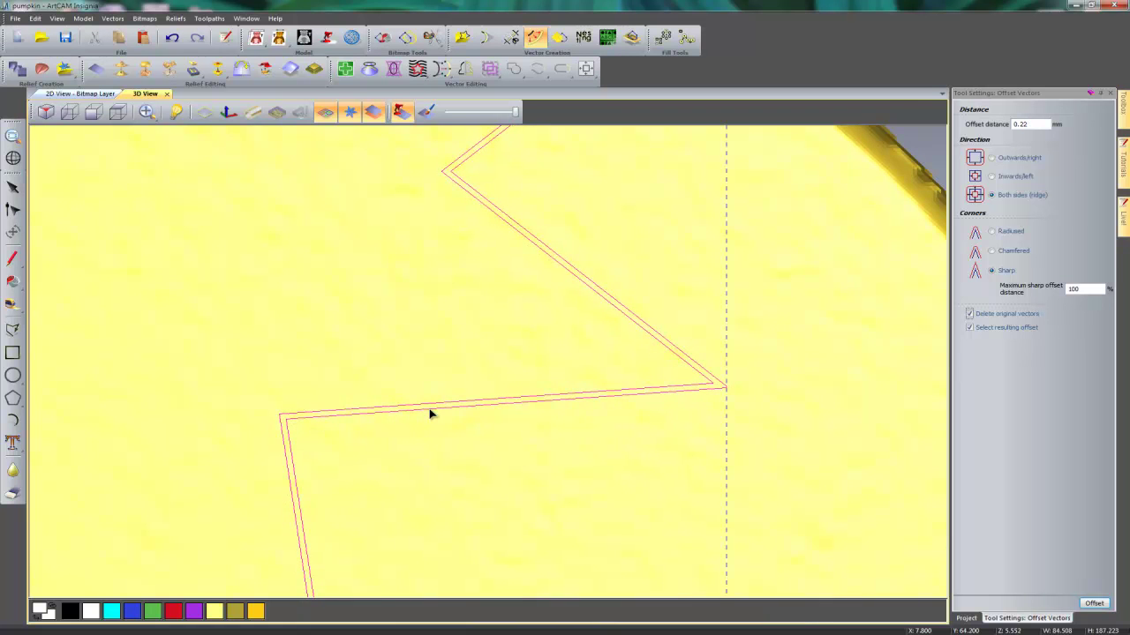
scroll(393, 455, "down", 5)
key("Escape")
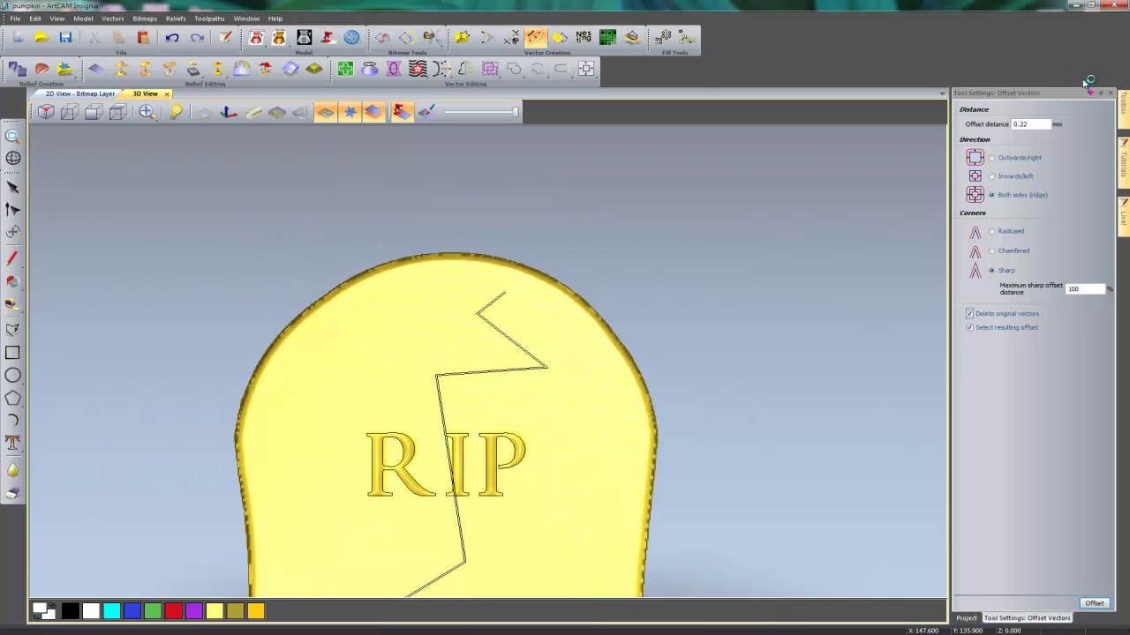
left_click(1109, 93)
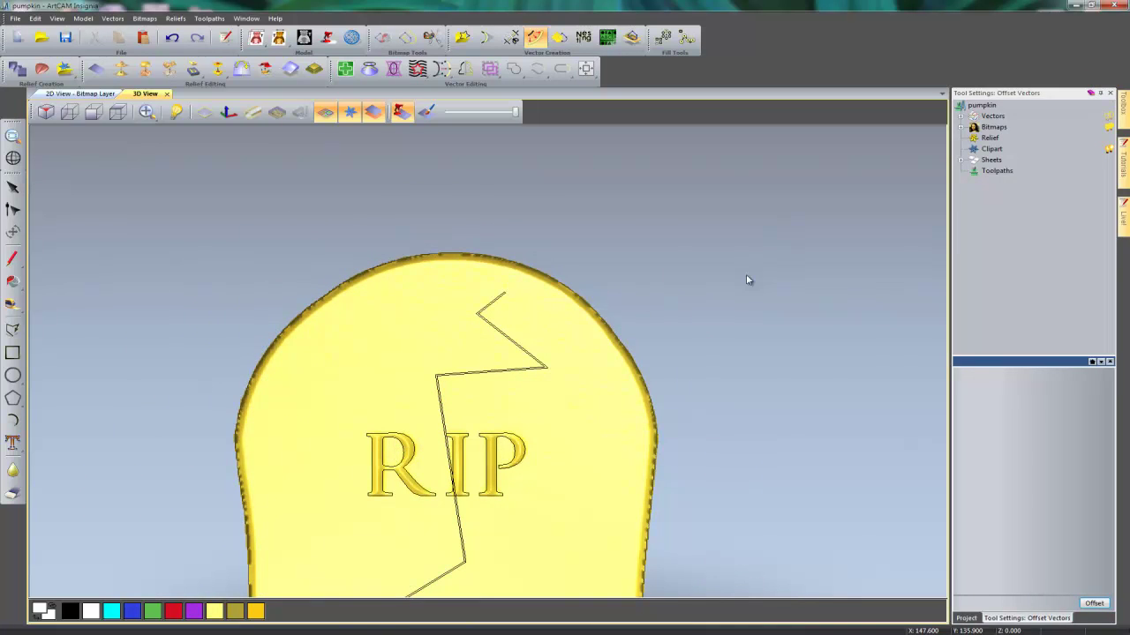
Step: Subtract the narrow zigzag crack from the tombstone relief with the 45-degree angular profile and no height limit, and clear the vectors from the view
left_click_drag(665, 339, 497, 374)
double_click(497, 374)
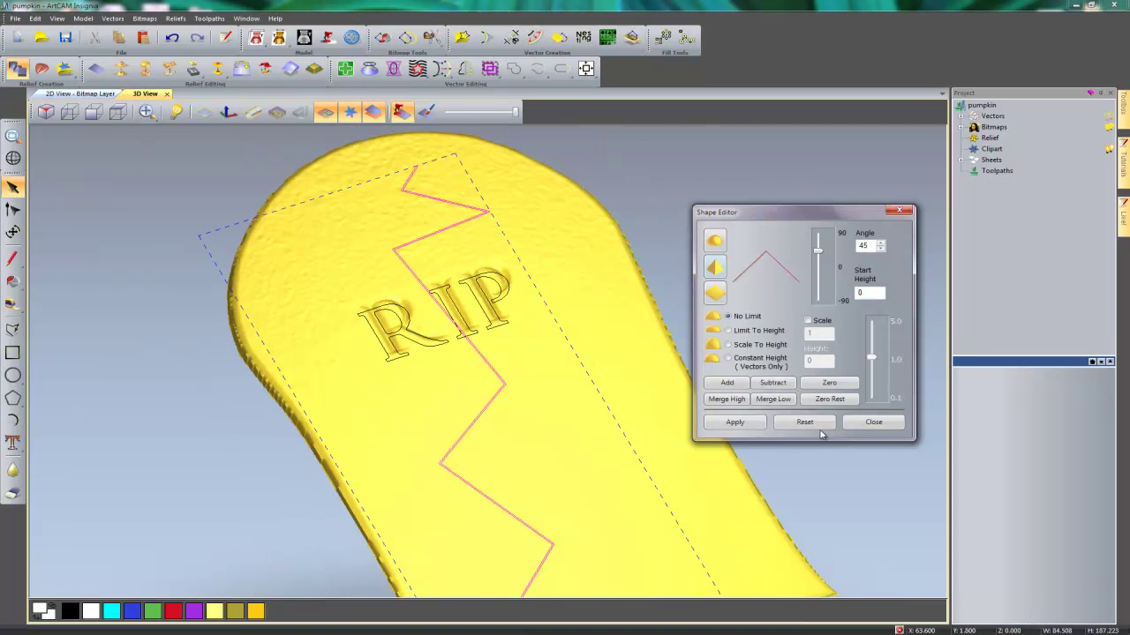
left_click(871, 423)
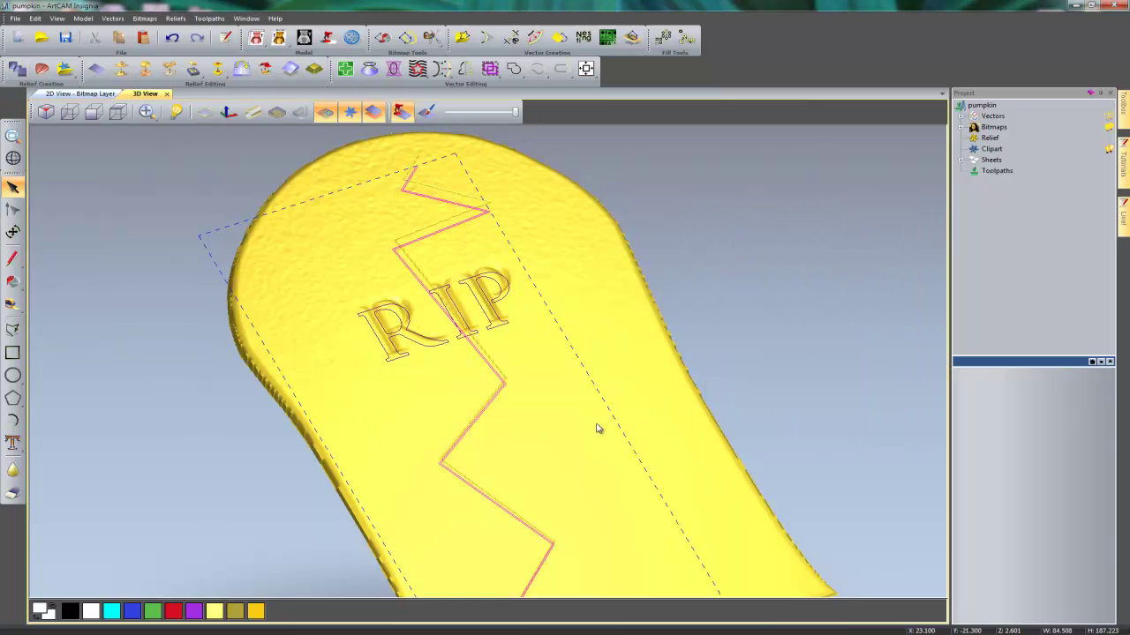
left_click(247, 174)
Step: Smooth along the zigzag crack with the Smooth tool at a 27-pixel radius and 10% strength, and close the tool
left_click(120, 112)
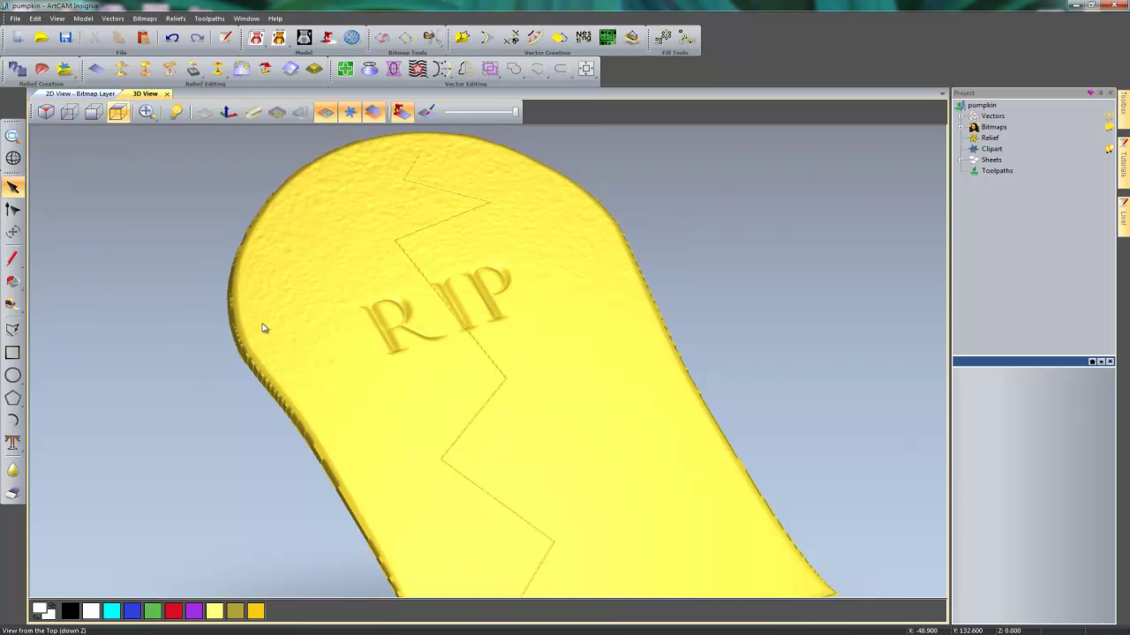
scroll(469, 369, "up", 2)
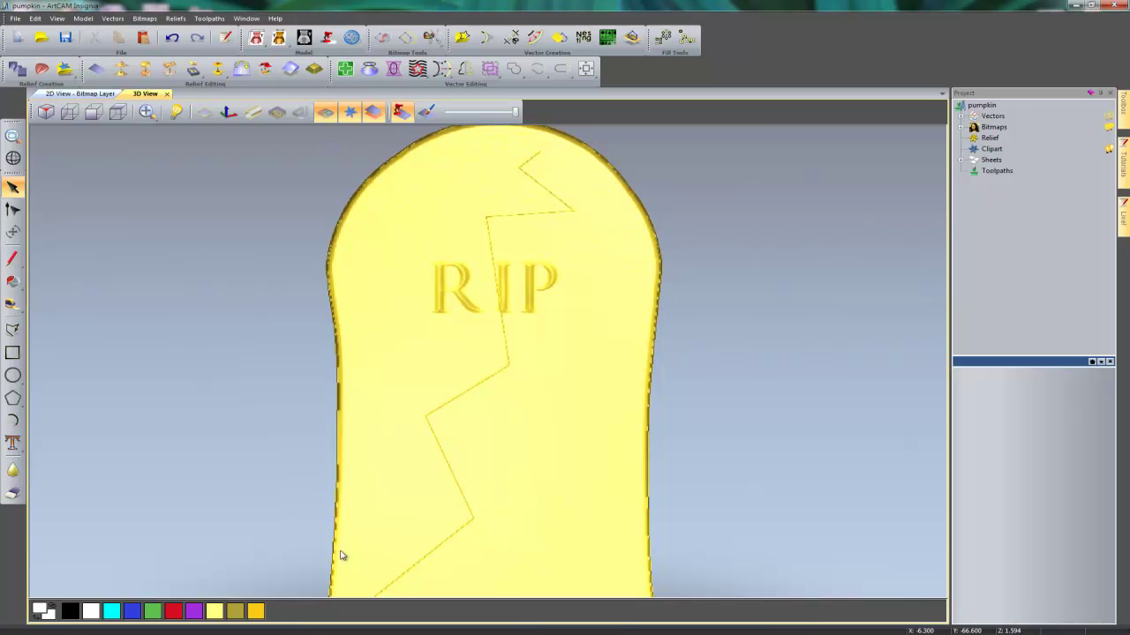
left_click(12, 470)
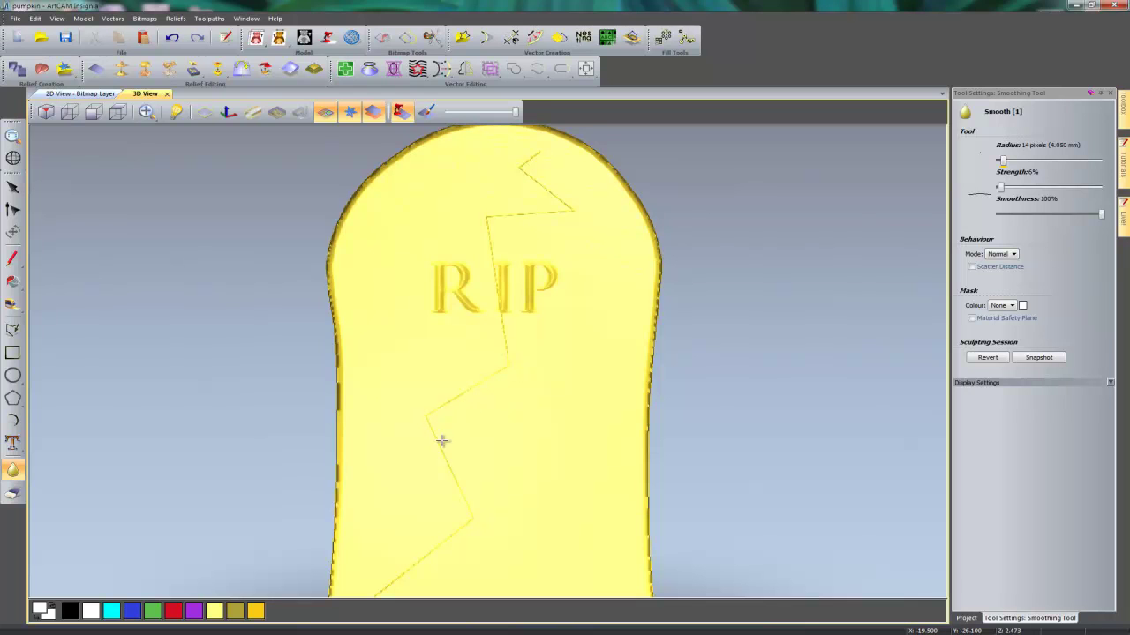
middle_click_drag(426, 529, 421, 461)
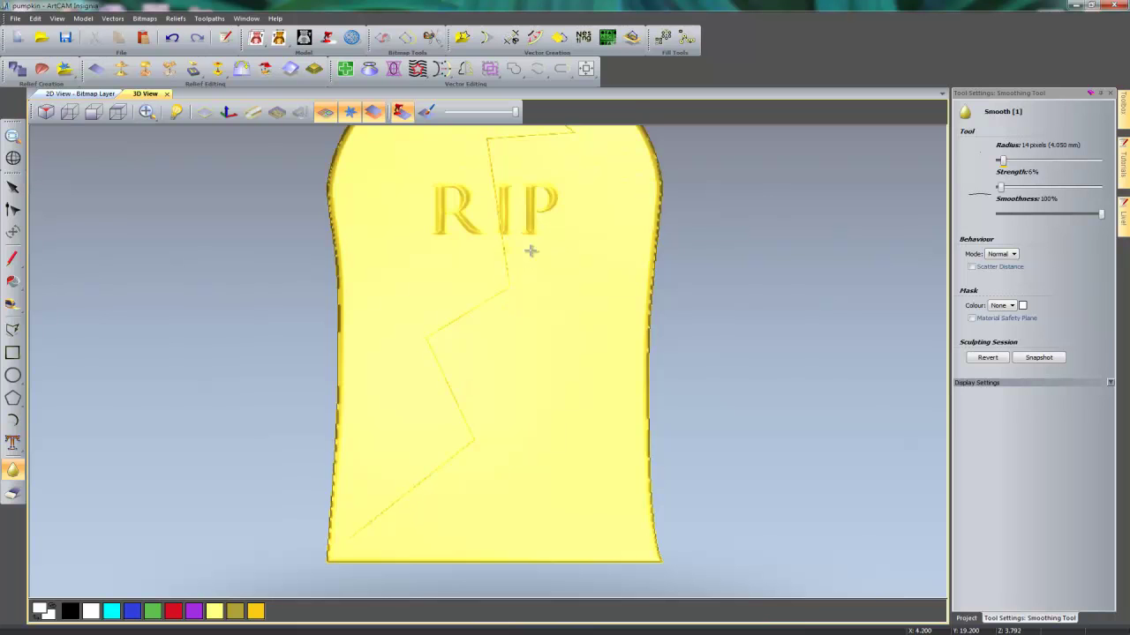
middle_click_drag(529, 244, 559, 390)
left_click_drag(1004, 177, 1011, 160)
mouse_move(550, 247)
left_mouse_down()
mouse_move(520, 210)
mouse_move(537, 203)
mouse_move(513, 258)
mouse_move(484, 270)
mouse_move(564, 262)
mouse_move(488, 306)
mouse_move(500, 395)
mouse_move(431, 465)
mouse_move(448, 550)
left_mouse_up()
scroll(441, 497, "down", 2)
scroll(444, 507, "up", 2)
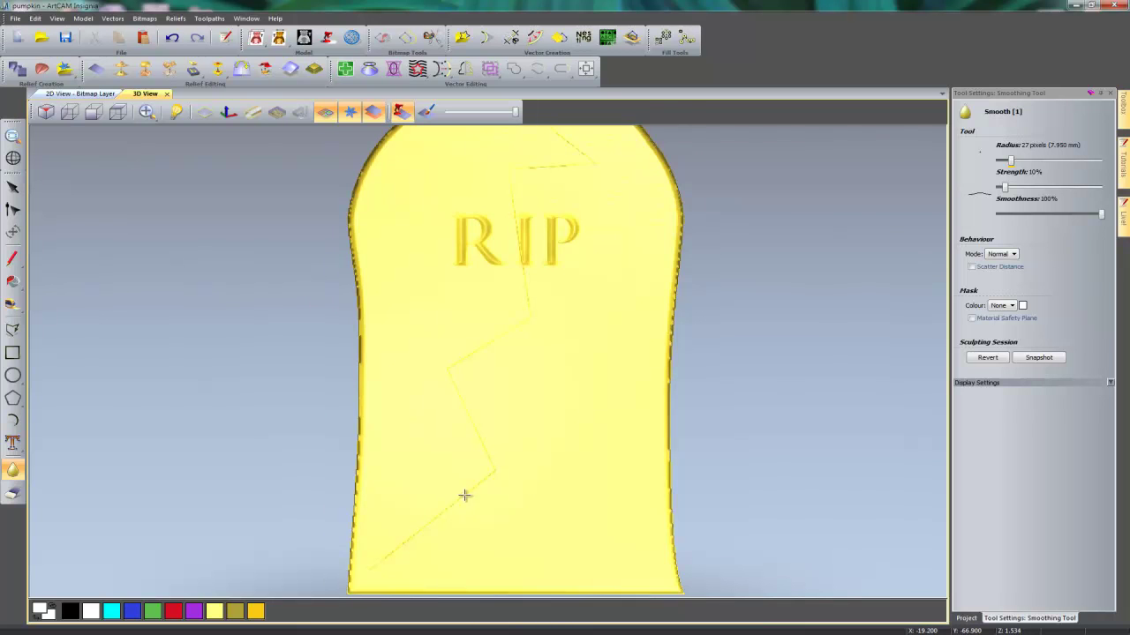
scroll(573, 393, "down", 2)
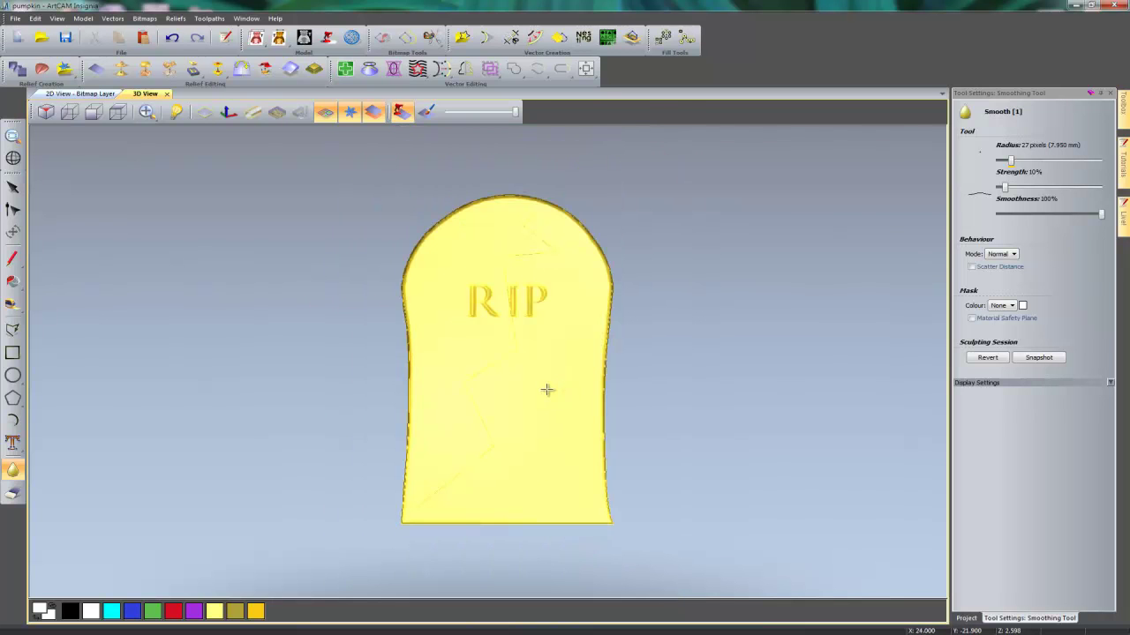
scroll(547, 390, "up", 3)
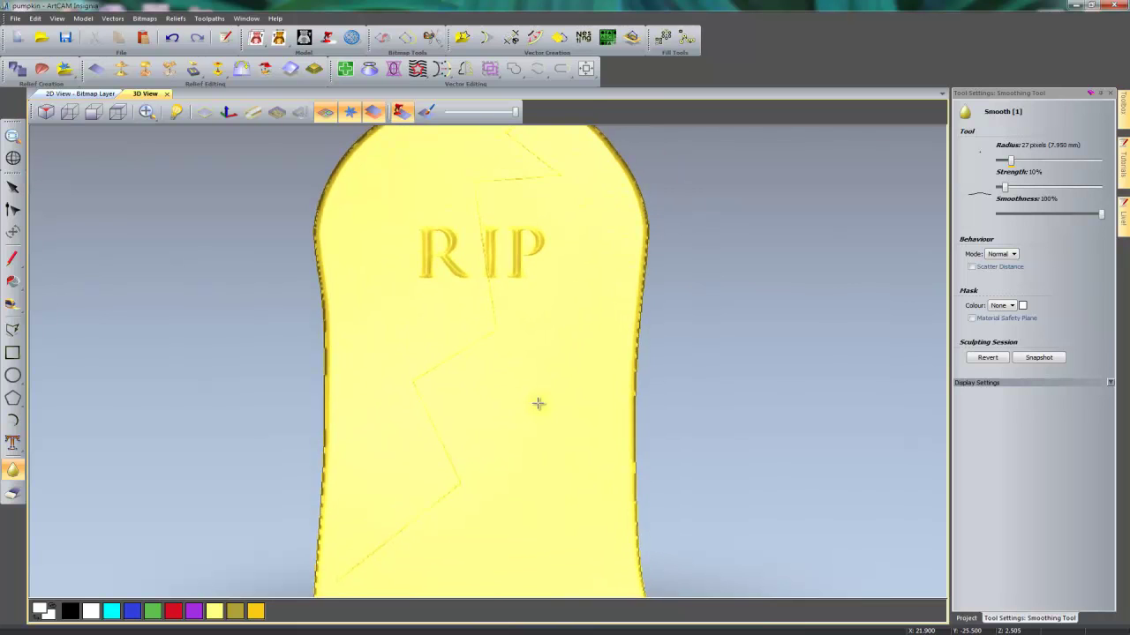
scroll(502, 391, "down", 1)
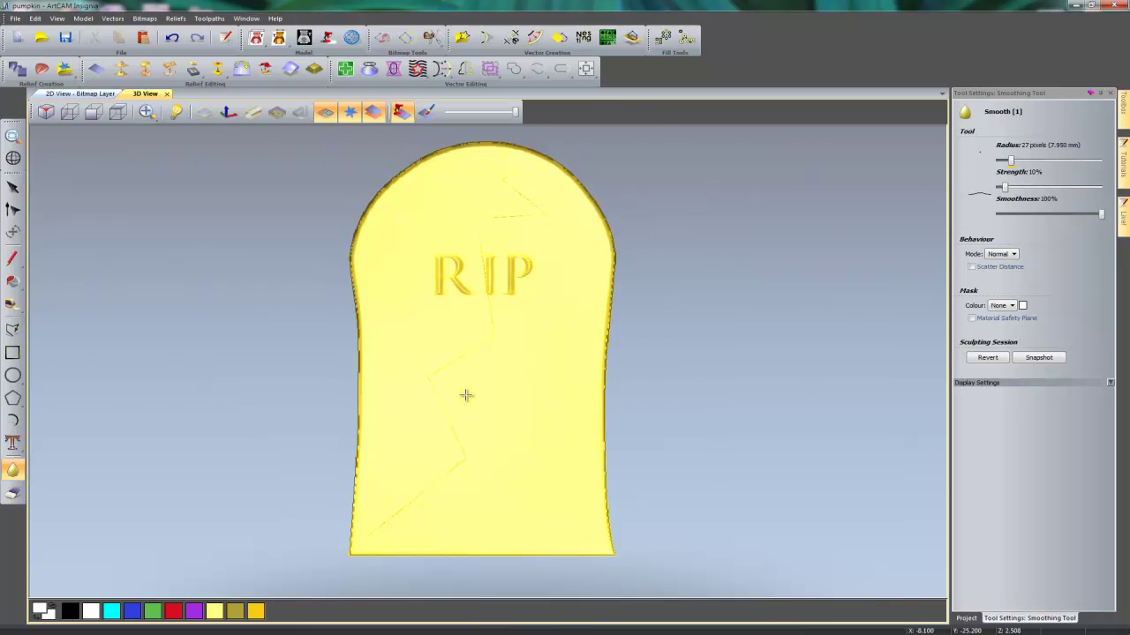
left_click(1110, 93)
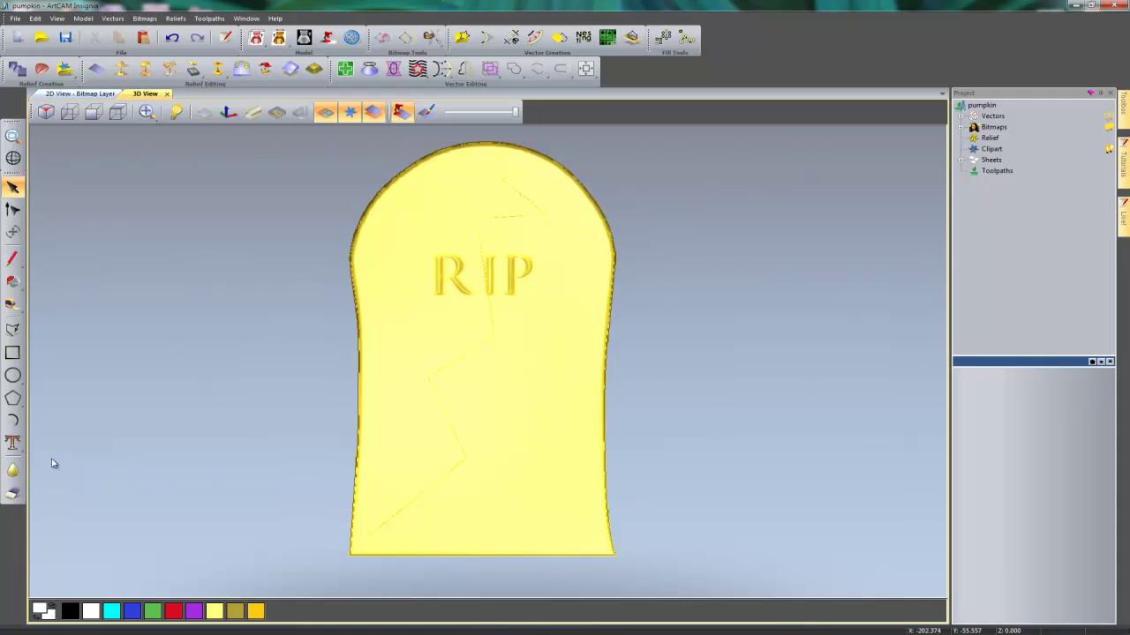
Step: Carve thin jagged branch cracks off the zigzag crack below the lettering with the Eraser at a 1-pixel radius and 4% strength
left_click(12, 495)
left_click(12, 496)
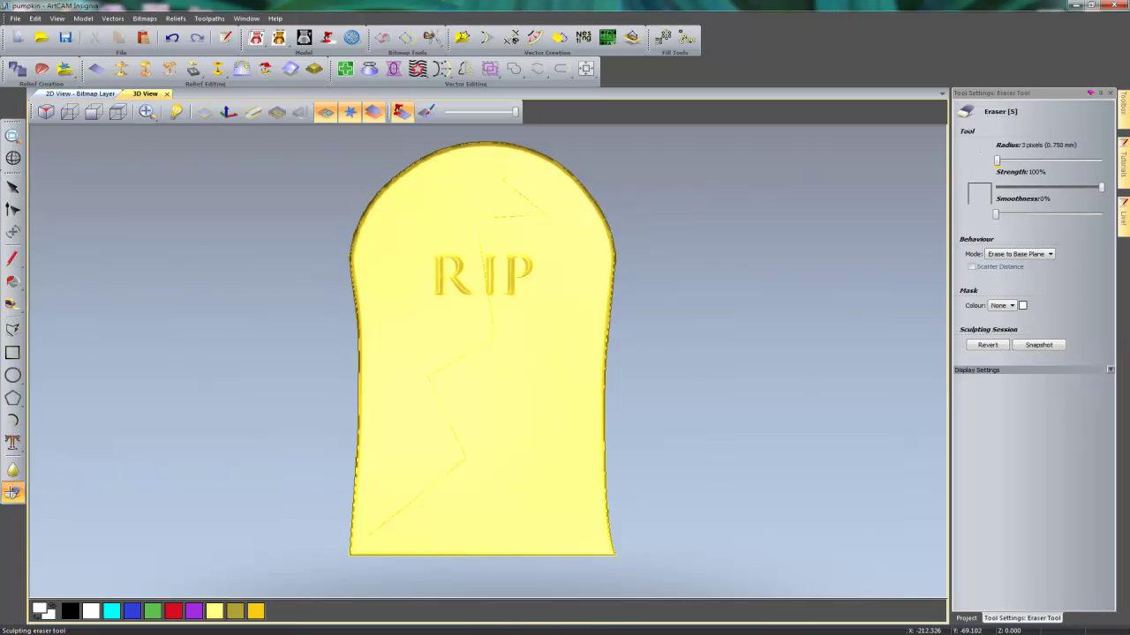
left_click_drag(1101, 191, 897, 161)
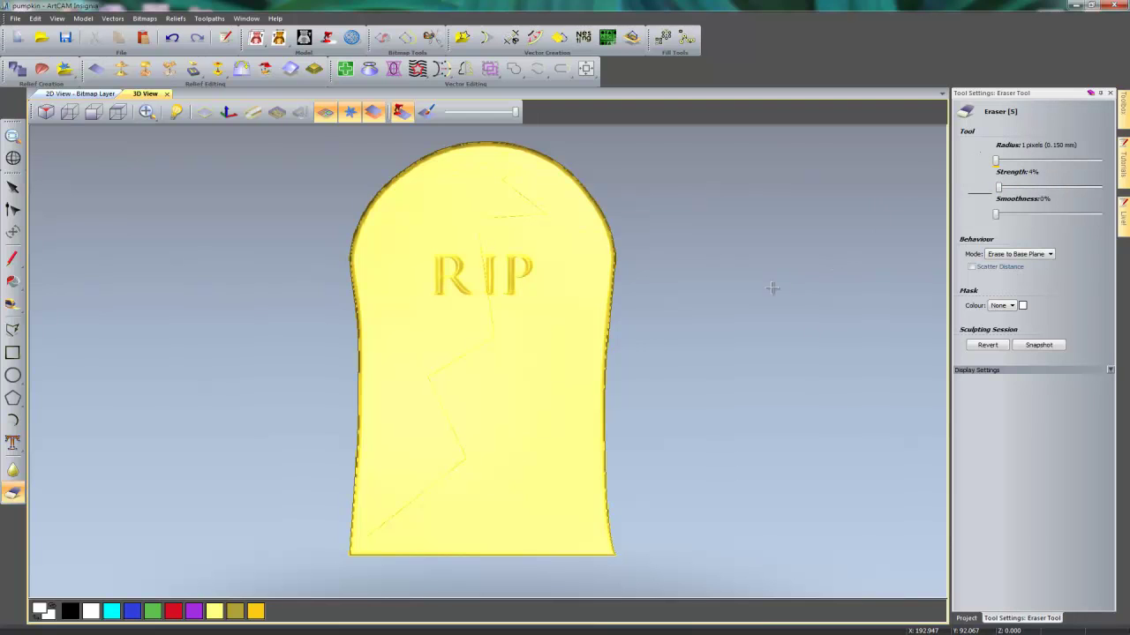
mouse_move(496, 338)
left_mouse_down()
mouse_move(528, 335)
mouse_move(531, 365)
mouse_move(578, 367)
left_mouse_up()
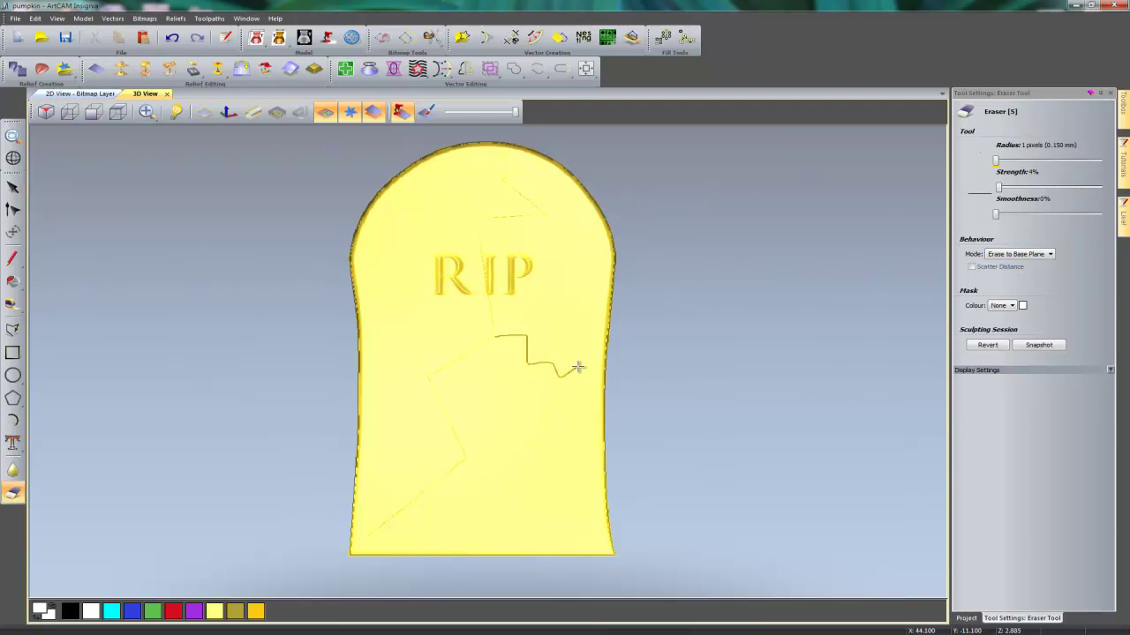
mouse_move(429, 378)
left_mouse_down()
mouse_move(399, 342)
mouse_move(409, 324)
mouse_move(367, 294)
left_mouse_up()
mouse_move(466, 458)
left_mouse_down()
mouse_move(456, 428)
mouse_move(497, 411)
left_mouse_up()
mouse_move(463, 457)
left_mouse_down()
mouse_move(506, 461)
mouse_move(508, 495)
mouse_move(550, 509)
mouse_move(555, 468)
left_mouse_up()
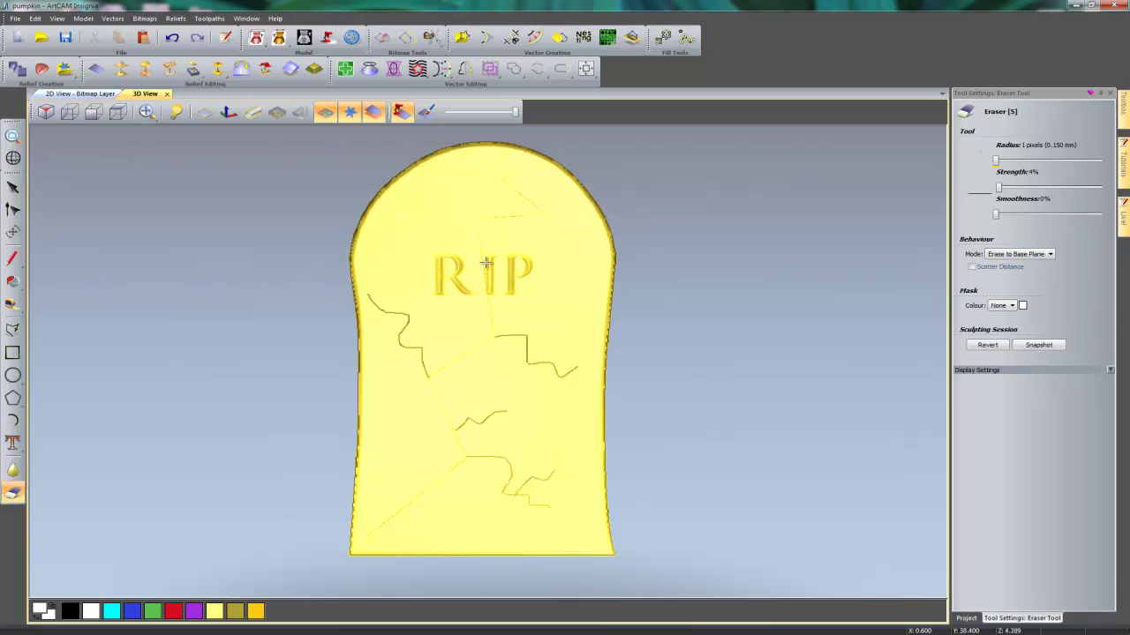
Step: Carve thin jagged cracks above the lettering and near the tombstone's lower left with the Eraser, and close the tool
left_click_drag(476, 217, 440, 198)
mouse_move(499, 175)
left_mouse_down()
mouse_move(480, 182)
mouse_move(571, 183)
left_mouse_up()
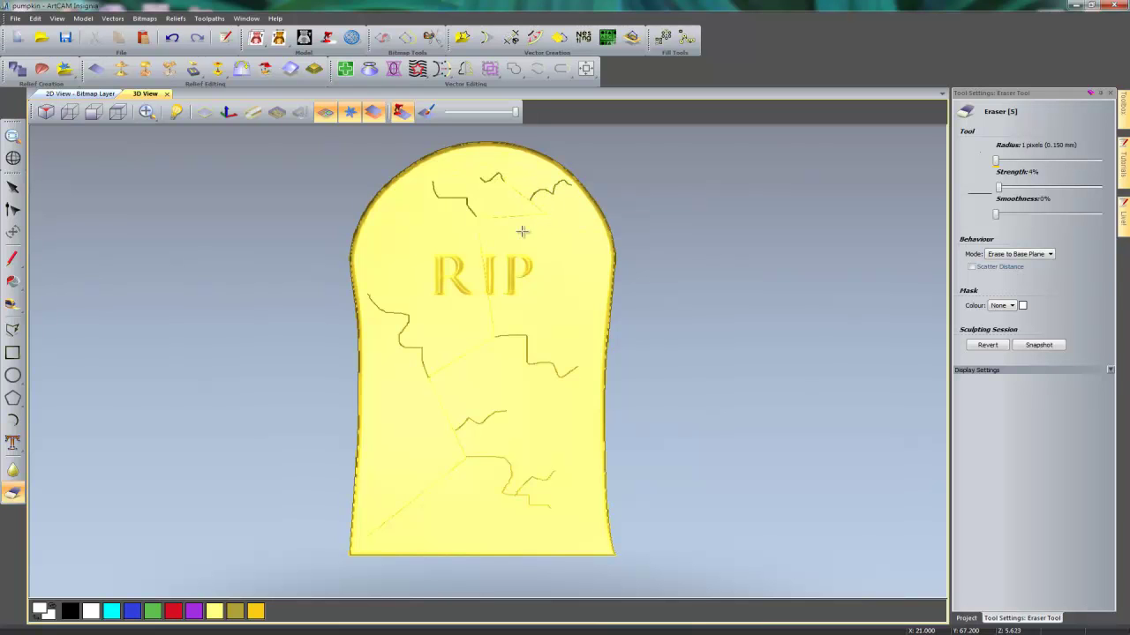
mouse_move(432, 482)
left_mouse_down()
mouse_move(452, 484)
mouse_move(461, 521)
left_mouse_up()
left_click(1109, 93)
Step: Smooth the branch cracks at a 27-pixel radius and 10% strength, undo the last stroke near the tombstone's upper edge, and take a snapshot
left_click(13, 469)
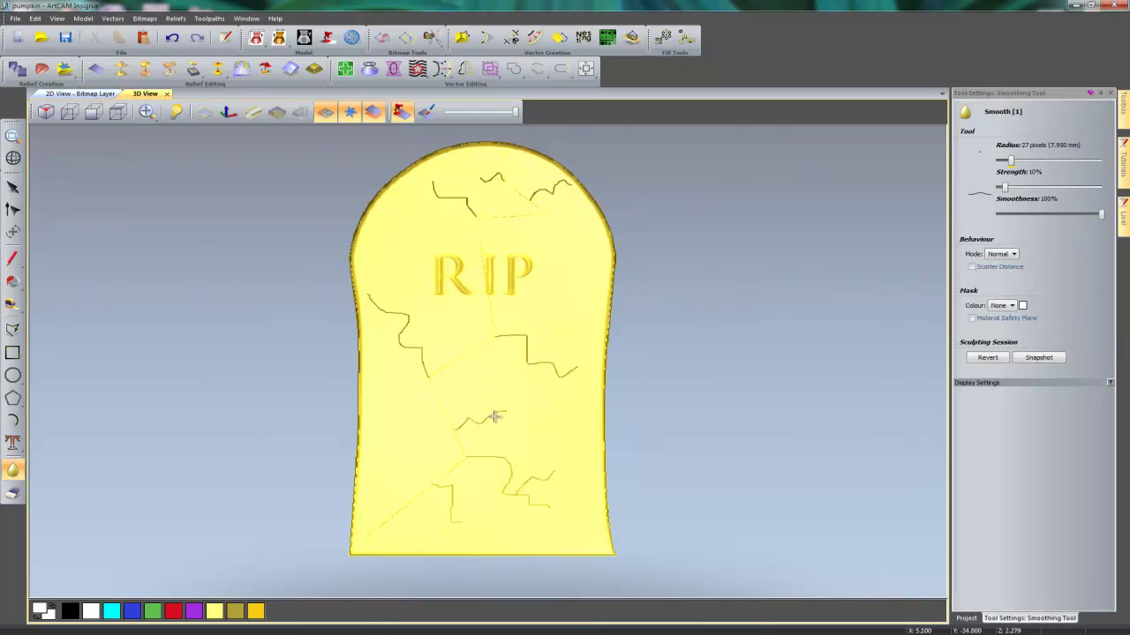
mouse_move(491, 423)
left_mouse_down()
mouse_move(455, 431)
mouse_move(467, 424)
mouse_move(479, 448)
mouse_move(508, 461)
mouse_move(504, 496)
mouse_move(556, 482)
mouse_move(529, 478)
mouse_move(551, 508)
mouse_move(521, 494)
mouse_move(478, 508)
mouse_move(440, 498)
mouse_move(440, 486)
mouse_move(453, 487)
mouse_move(460, 521)
mouse_move(425, 355)
mouse_move(397, 349)
mouse_move(415, 349)
mouse_move(397, 337)
mouse_move(429, 374)
mouse_move(427, 344)
mouse_move(408, 339)
mouse_move(411, 319)
mouse_move(395, 308)
mouse_move(382, 313)
mouse_move(400, 314)
mouse_move(398, 335)
mouse_move(425, 355)
mouse_move(423, 370)
mouse_move(401, 312)
mouse_move(455, 332)
mouse_move(528, 343)
mouse_move(504, 338)
mouse_move(524, 335)
mouse_move(538, 363)
mouse_move(514, 359)
mouse_move(515, 325)
mouse_move(493, 333)
mouse_move(521, 339)
mouse_move(527, 368)
mouse_move(549, 361)
mouse_move(569, 380)
left_mouse_up()
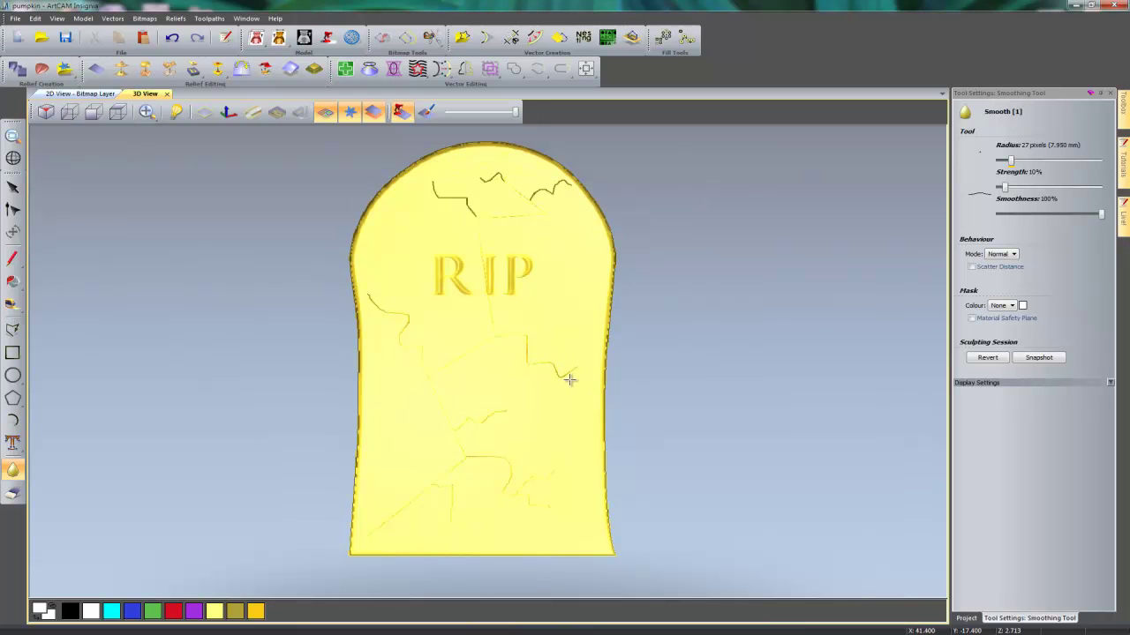
mouse_move(539, 191)
left_mouse_down()
mouse_move(522, 195)
mouse_move(571, 177)
mouse_move(547, 179)
mouse_move(540, 198)
mouse_move(581, 193)
mouse_move(549, 156)
left_mouse_up()
left_click(177, 41)
left_click(1038, 357)
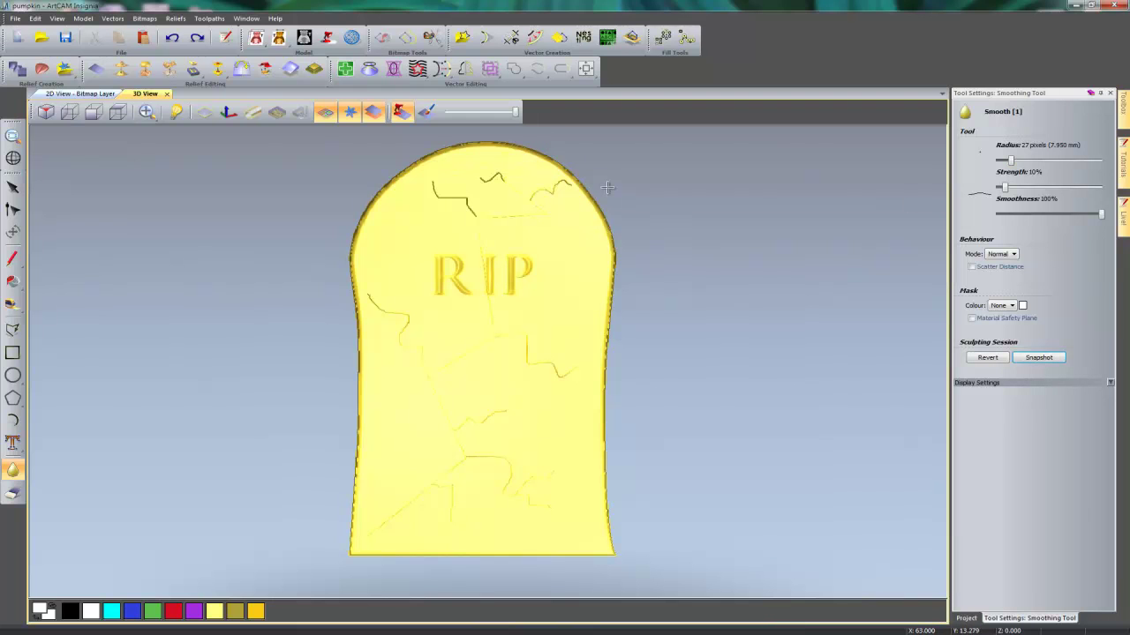
Step: Revert the stray smoothing stroke at the tombstone's upper right edge, smooth the cracks above the lettering, and close the Smooth tool
mouse_move(543, 194)
left_mouse_down()
mouse_move(567, 196)
mouse_move(580, 175)
left_mouse_up()
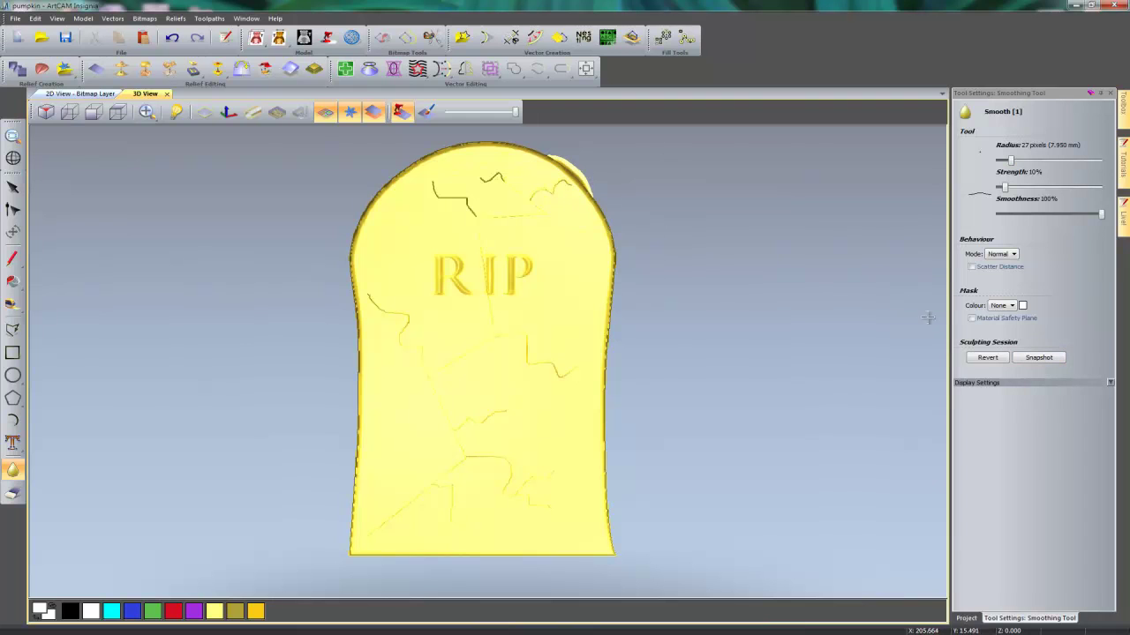
left_click(987, 357)
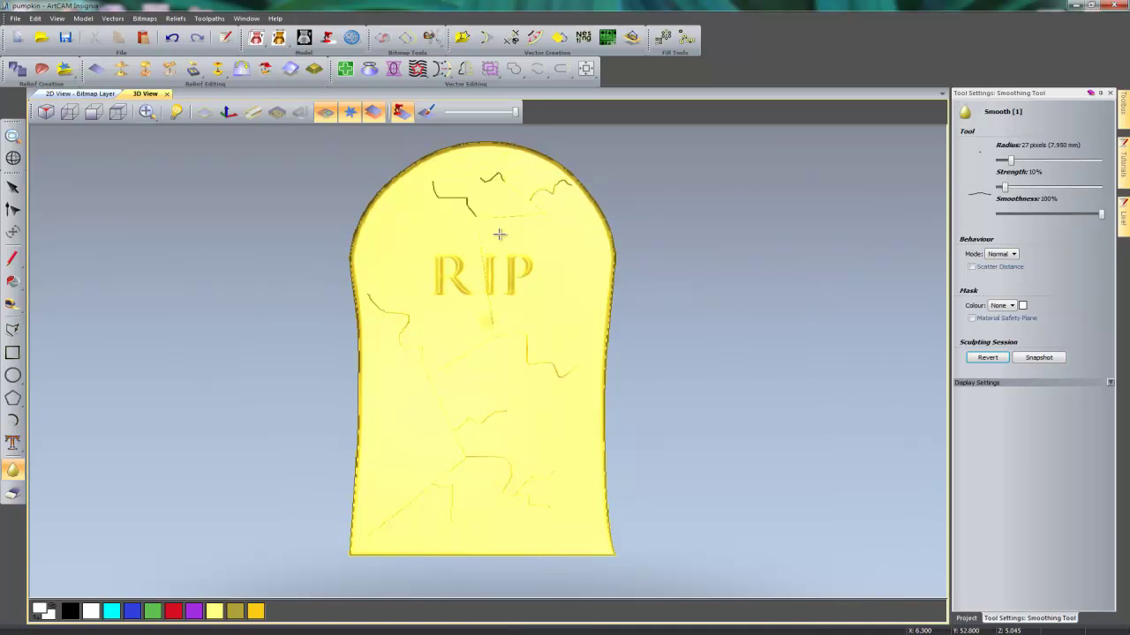
mouse_move(558, 191)
left_mouse_down()
mouse_move(494, 174)
mouse_move(488, 186)
mouse_move(498, 175)
mouse_move(447, 202)
mouse_move(432, 187)
mouse_move(437, 180)
mouse_move(477, 214)
mouse_move(415, 191)
mouse_move(442, 204)
mouse_move(438, 186)
mouse_move(421, 251)
mouse_move(372, 294)
mouse_move(396, 321)
mouse_move(466, 204)
left_mouse_up()
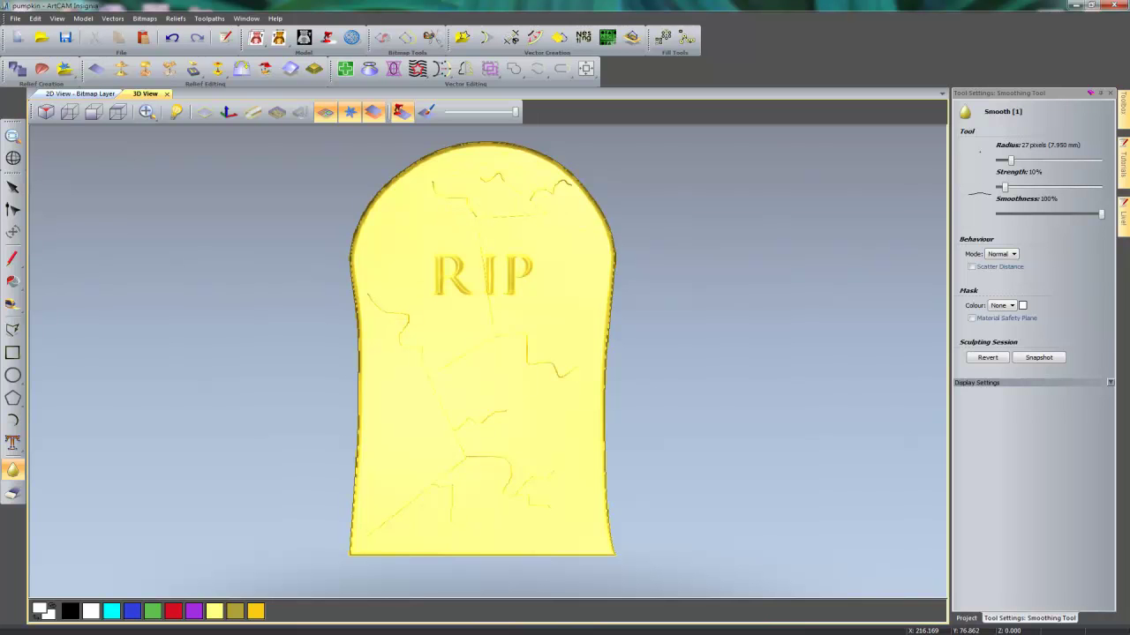
left_click(1110, 93)
Step: Store the weathered RIP tombstone relief in the Halloween 2013 clipart library and rename its entry as a Gravestone
scroll(462, 353, "down", 2)
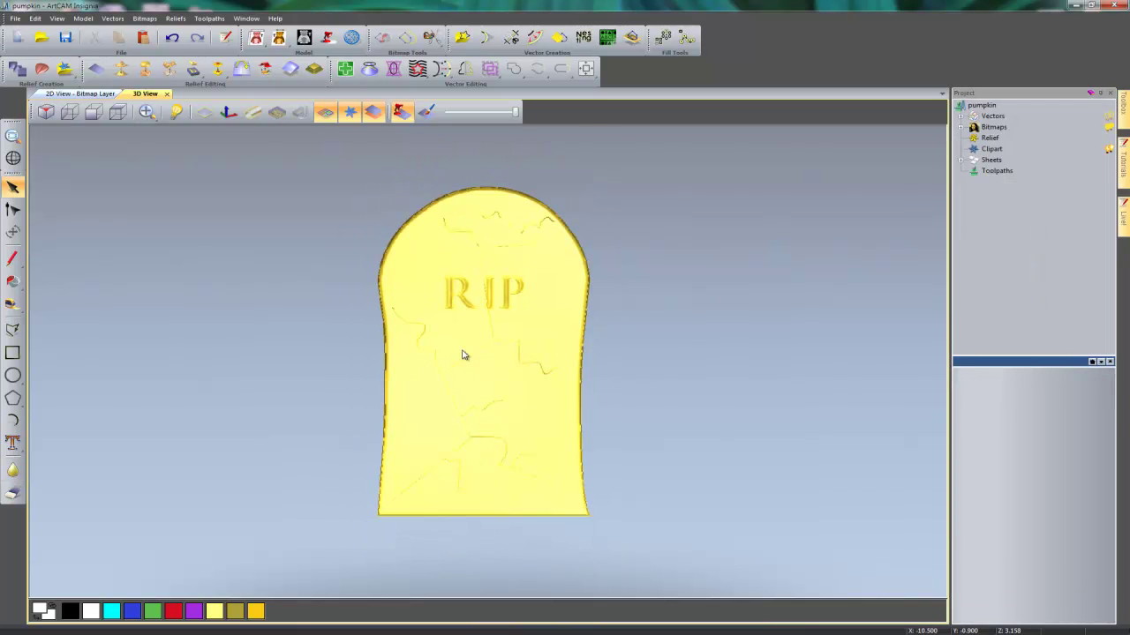
scroll(485, 371, "up", 4)
scroll(567, 282, "down", 3)
left_click_drag(562, 290, 586, 320)
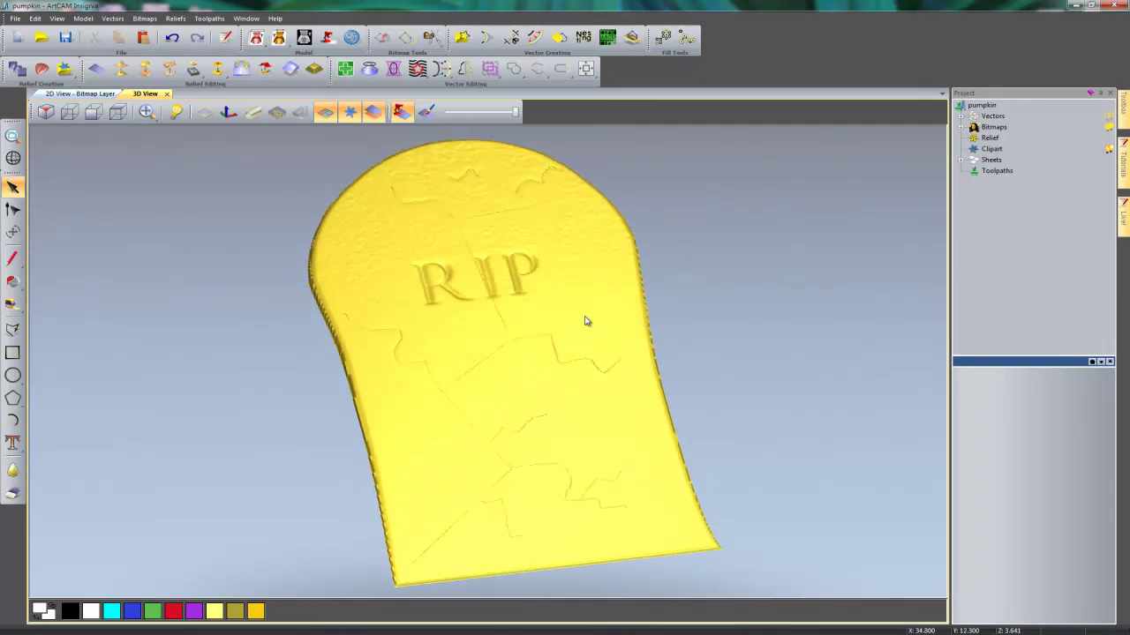
scroll(533, 403, "up", 3)
left_click_drag(533, 403, 515, 432)
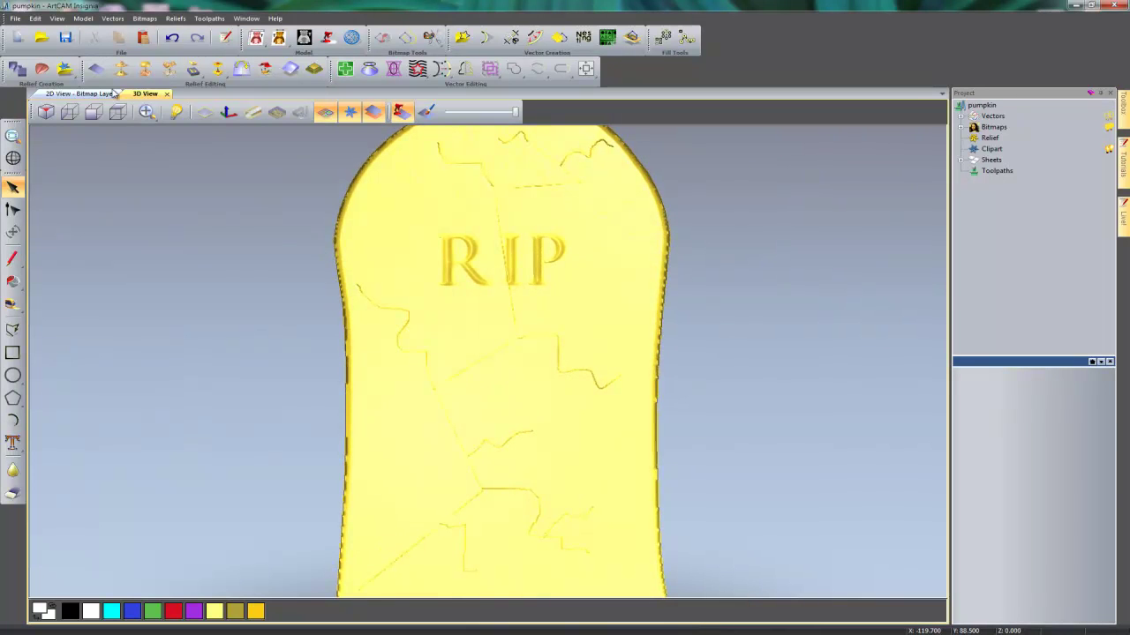
left_click(66, 68)
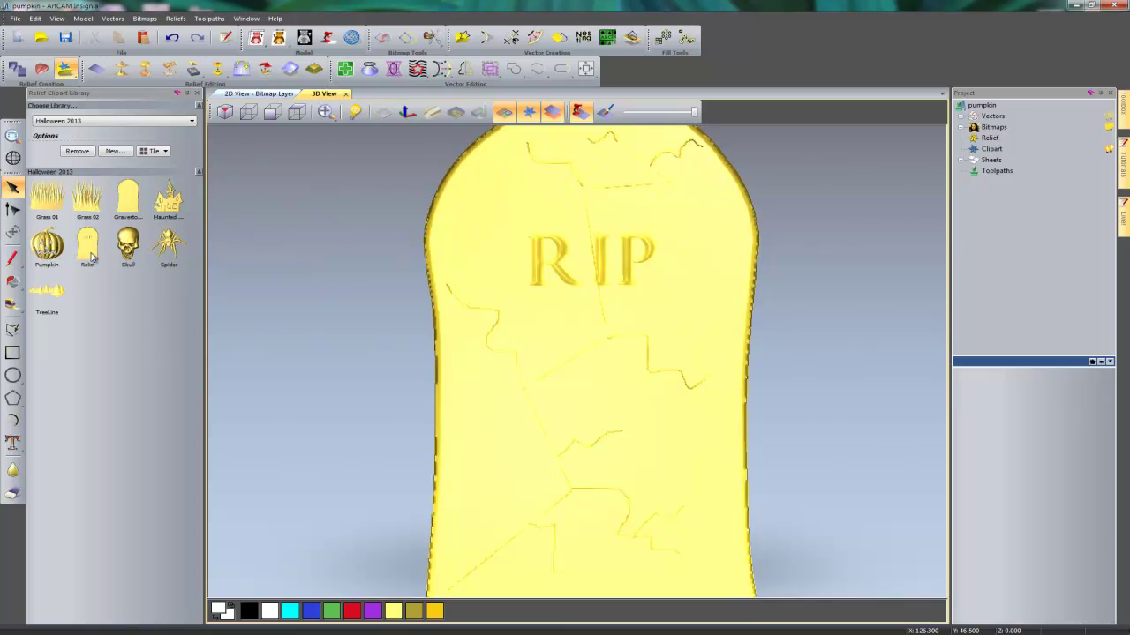
right_click(91, 257)
left_click(116, 279)
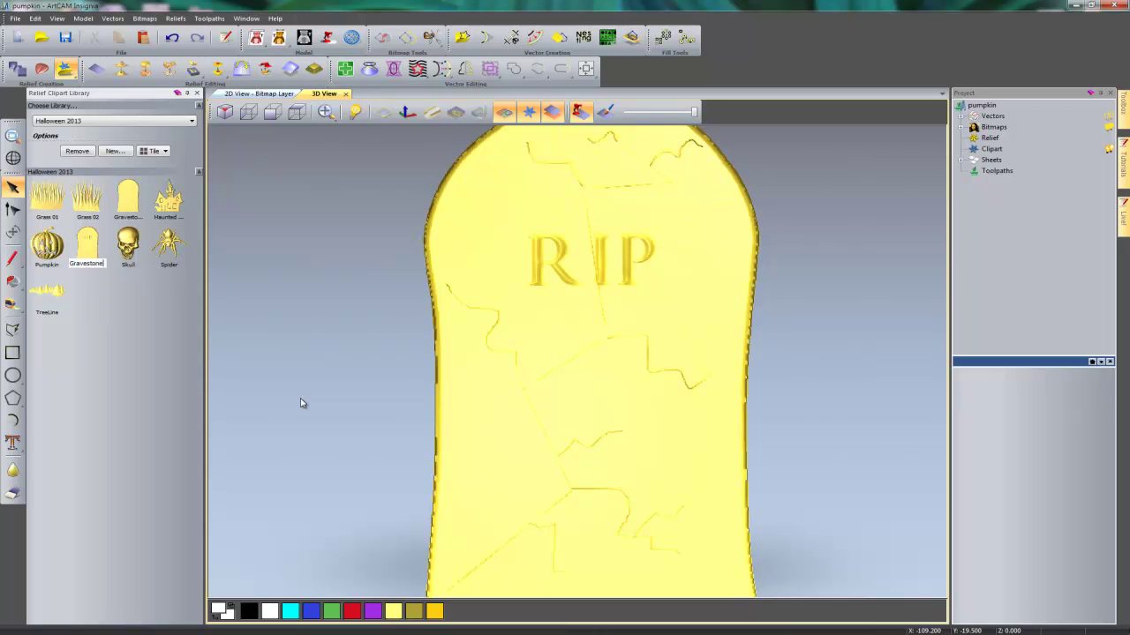
key("Return")
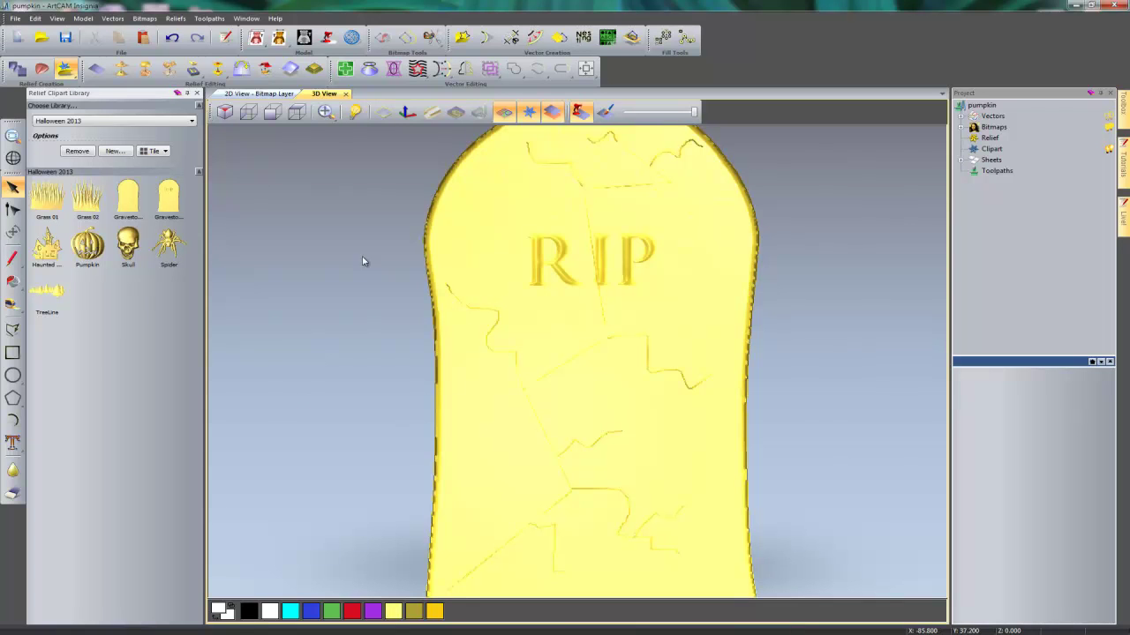
Step: Show the zero plane in a straight-down view and reset the relief to clear the tombstone
scroll(602, 438, "down", 4)
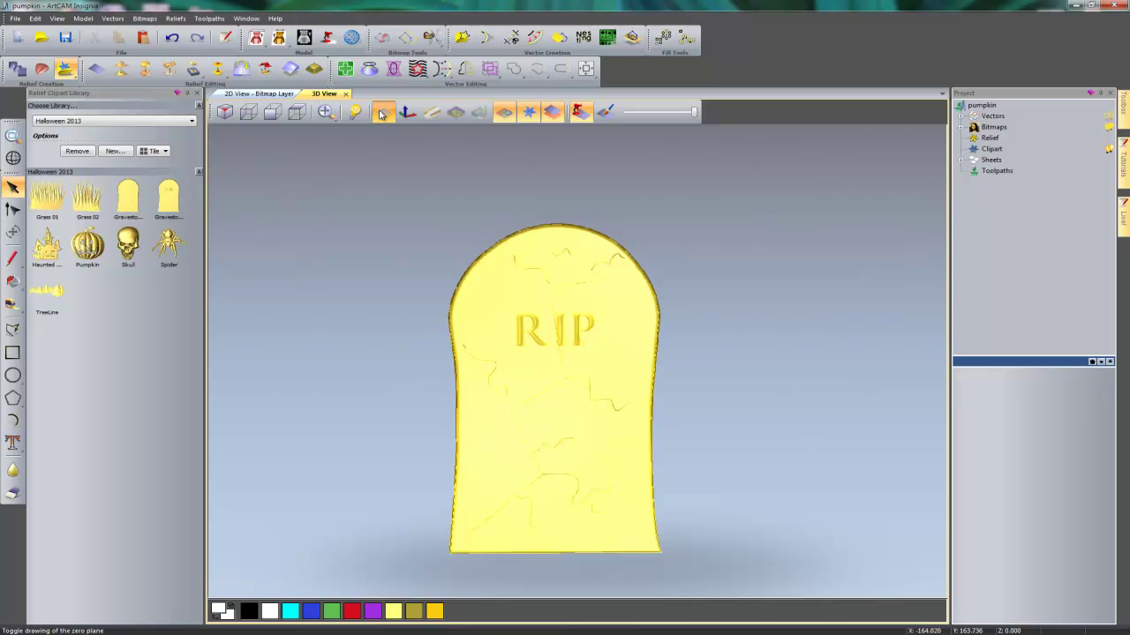
left_click(382, 113)
left_click(296, 112)
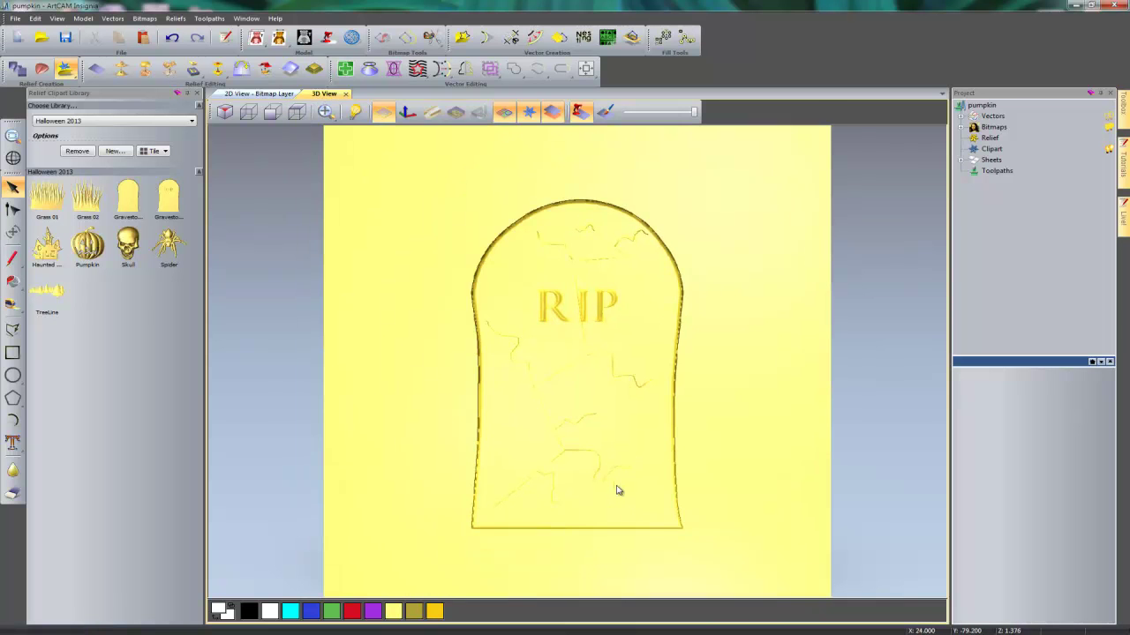
scroll(617, 485, "down", 2)
middle_click_drag(612, 470, 570, 486)
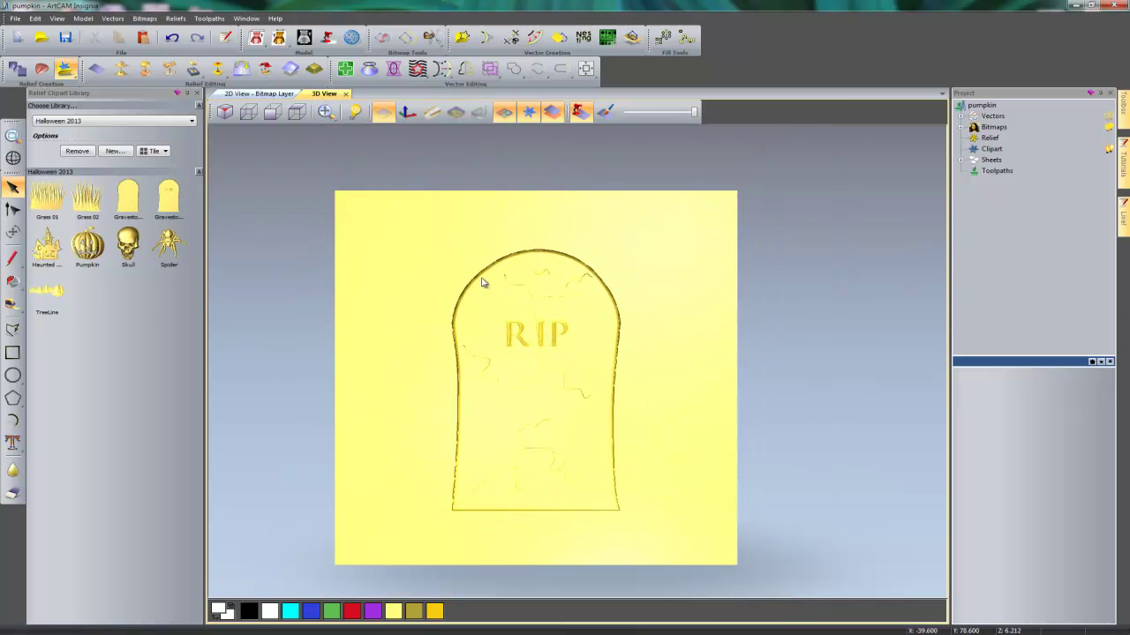
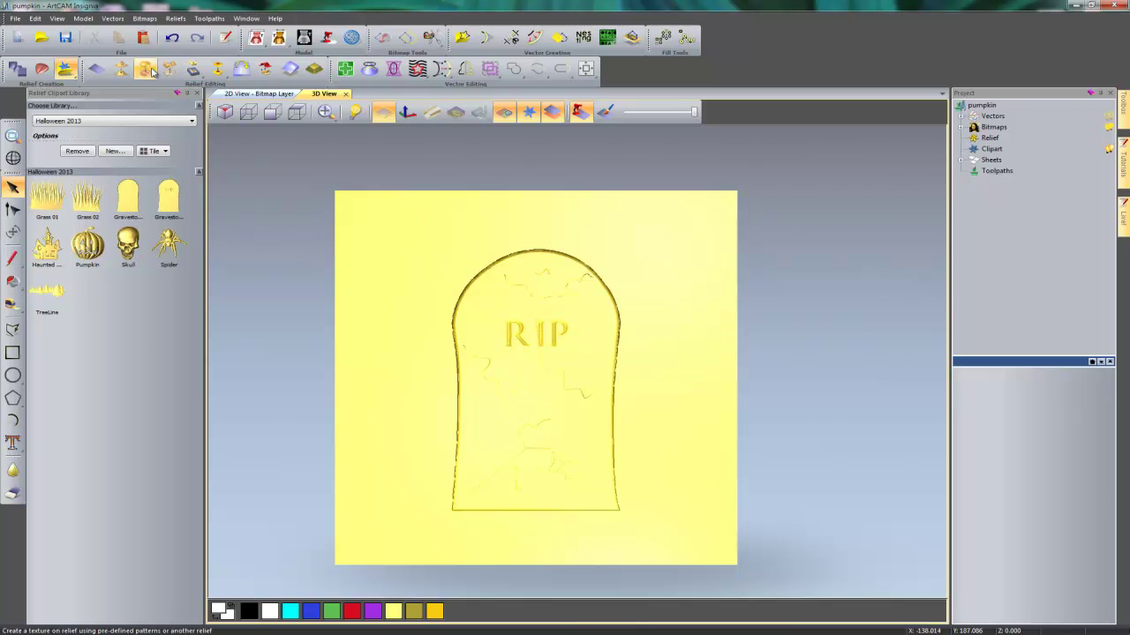
left_click(97, 69)
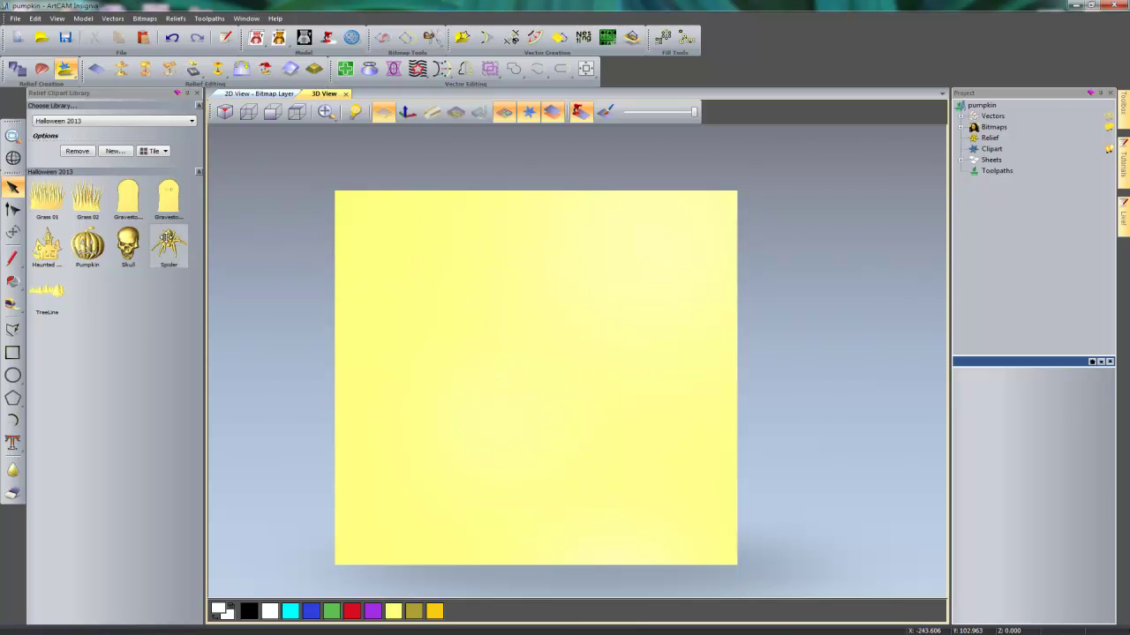
Step: Place the cracked RIP gravestone clipart centred horizontally at X 0, move it down to about Y -38 mm, and paste it onto the relief
left_click_drag(166, 204, 551, 417)
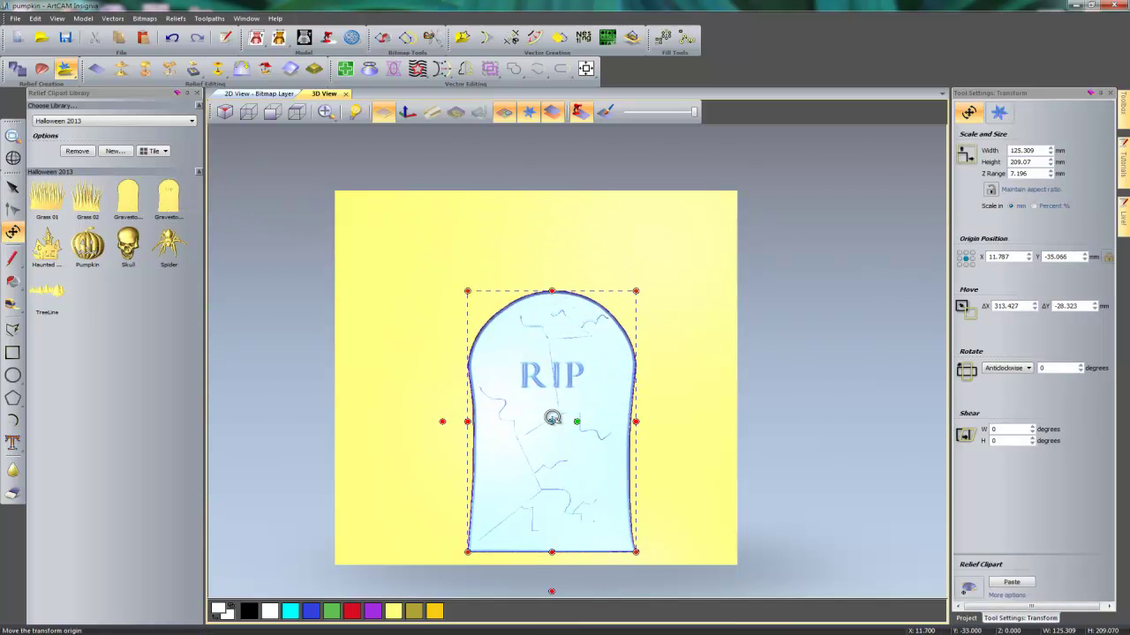
left_click(586, 68)
left_click_drag(517, 338, 516, 375)
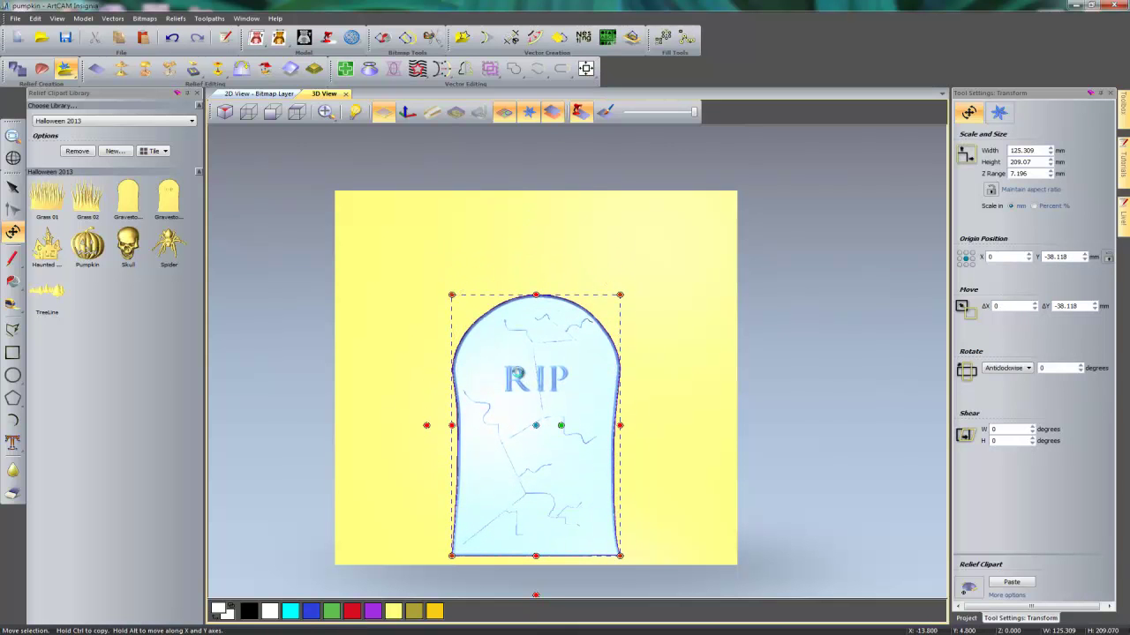
left_click(999, 580)
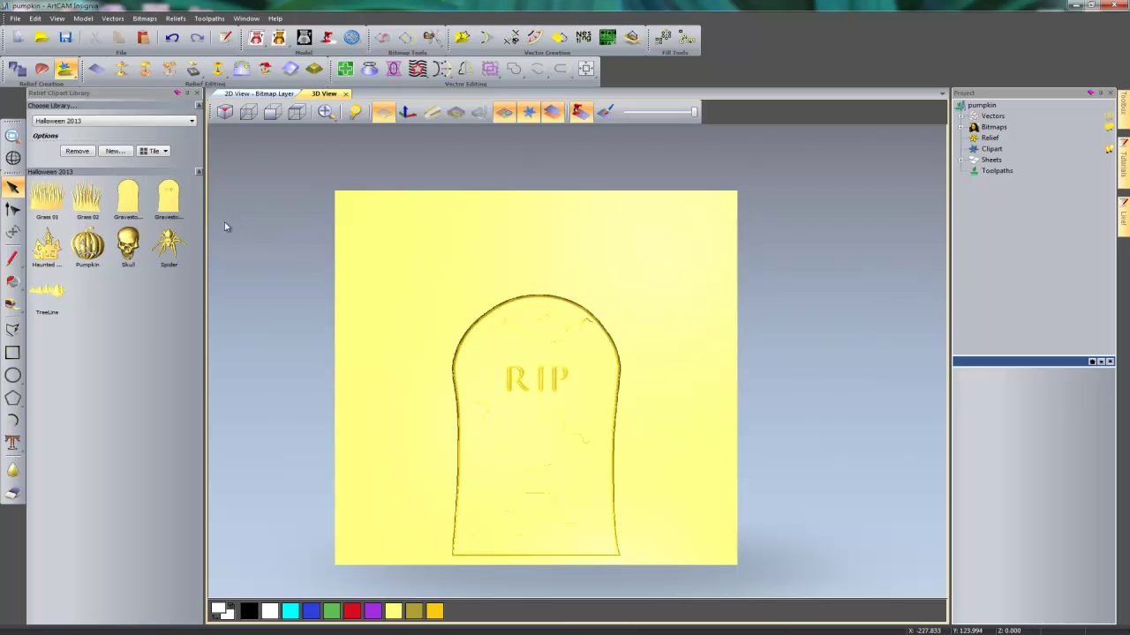
Step: Place the Wing clipart from the 4m3D library on the tombstone's upper right shoulder, rotated about 90 degrees anticlockwise to point upward
left_click(88, 125)
scroll(83, 269, "up", 10)
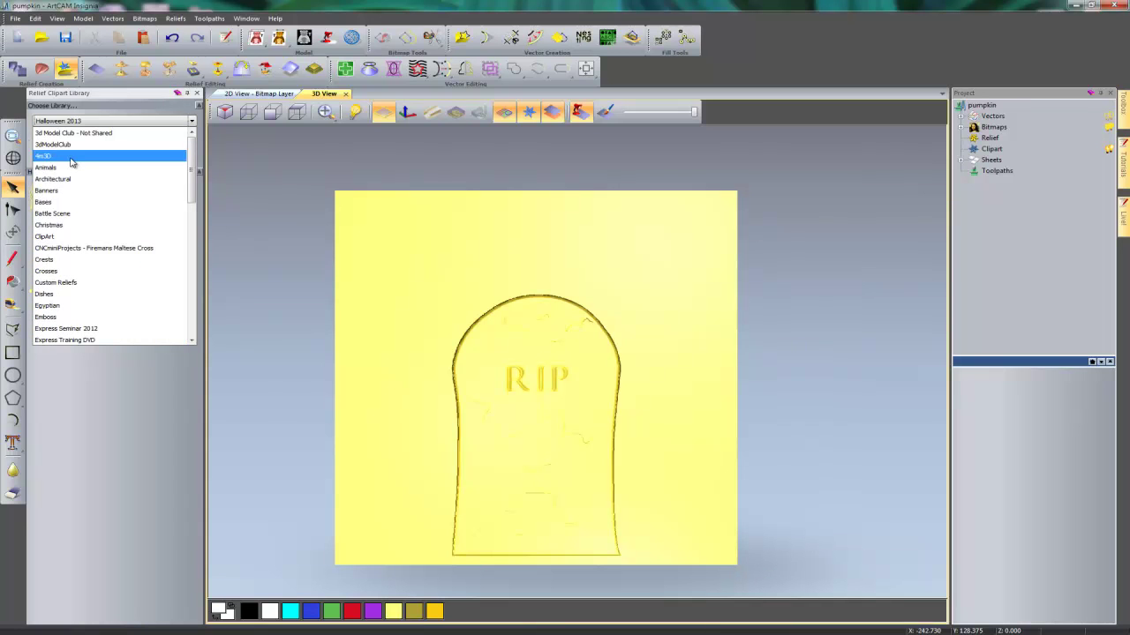
left_click(71, 156)
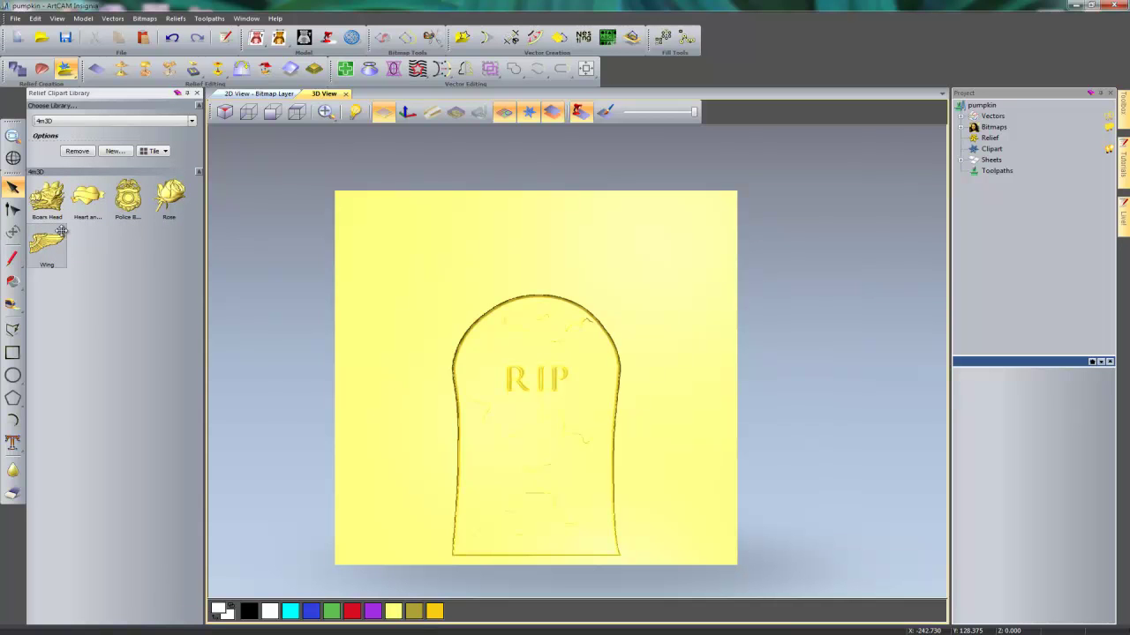
left_click_drag(47, 243, 596, 310)
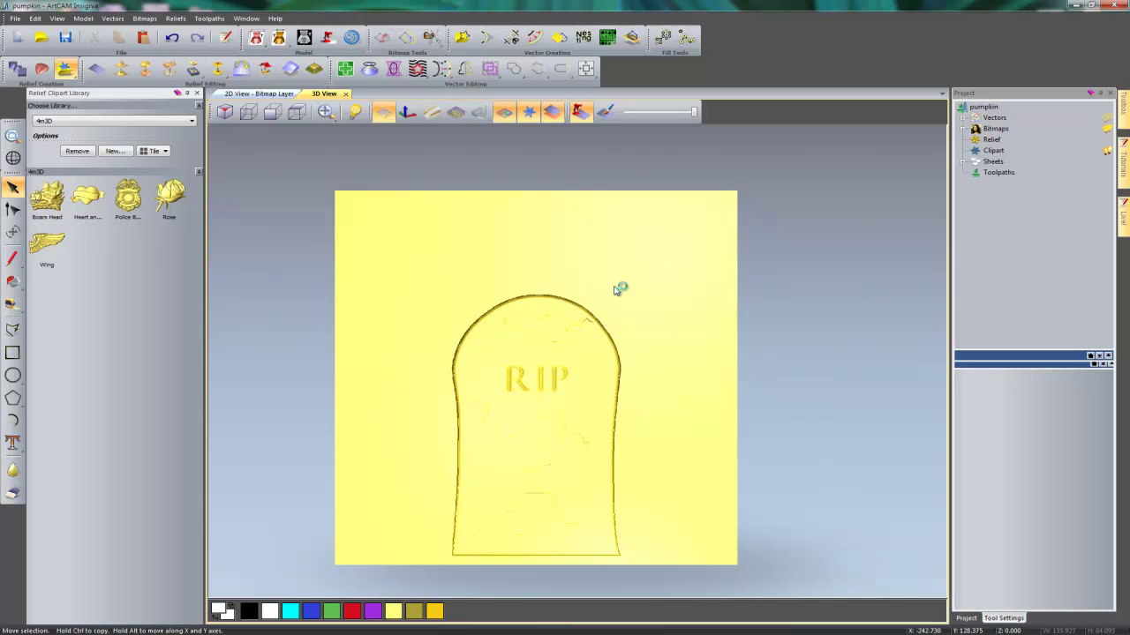
left_click(598, 315)
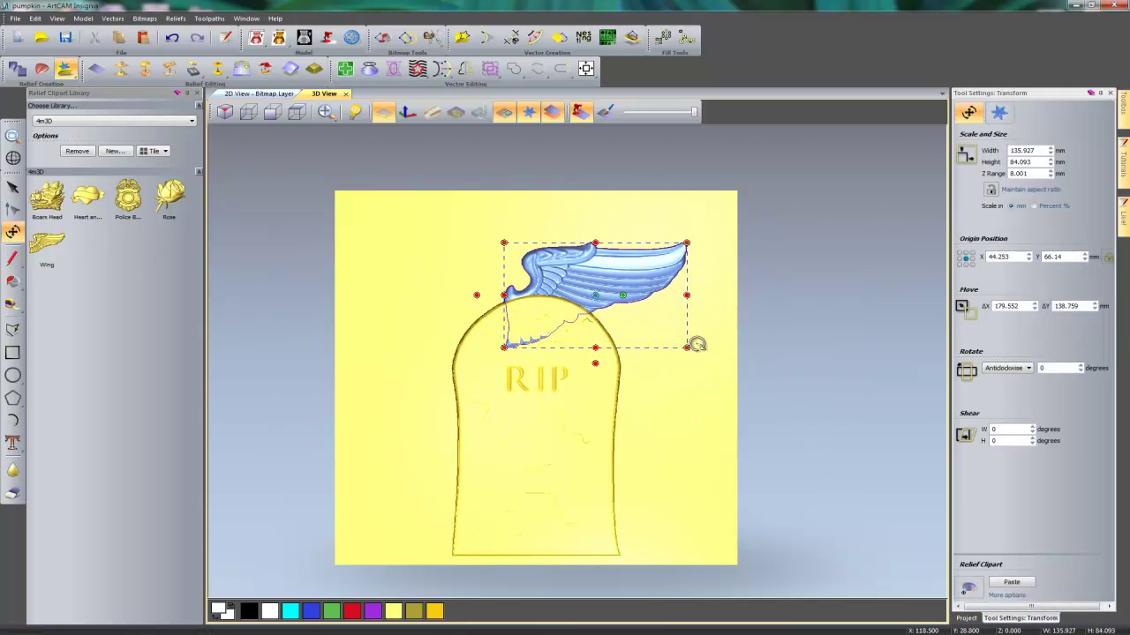
left_click_drag(725, 344, 663, 212)
left_click_drag(571, 293, 595, 279)
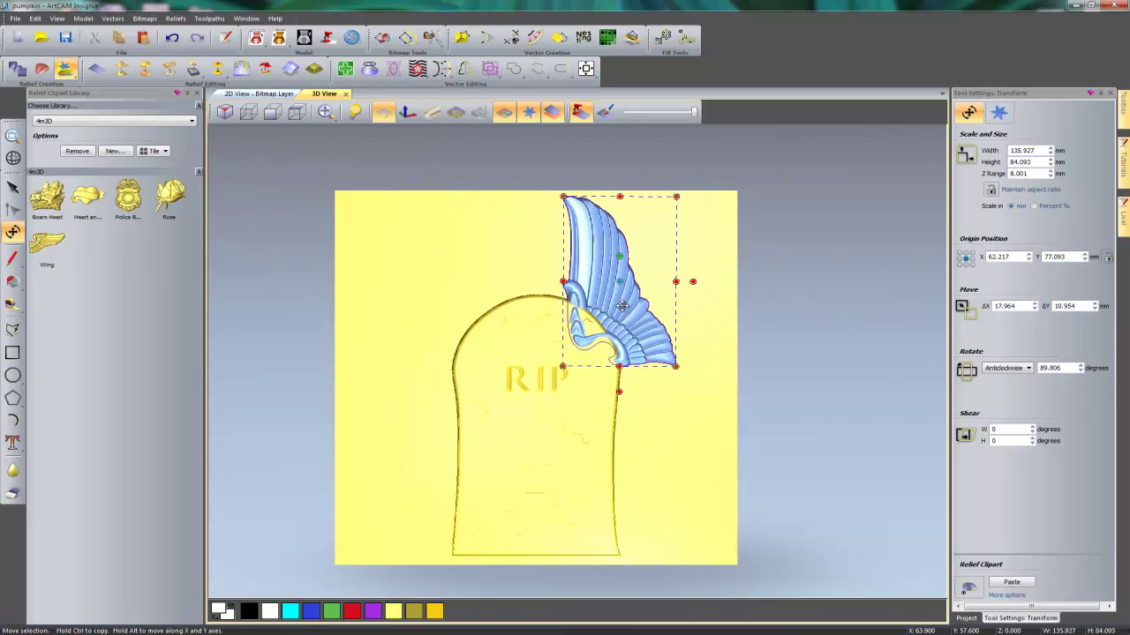
Step: Mirror a copy of the wing across the model, select both wings, and paste them onto the tombstone relief
left_click(466, 70)
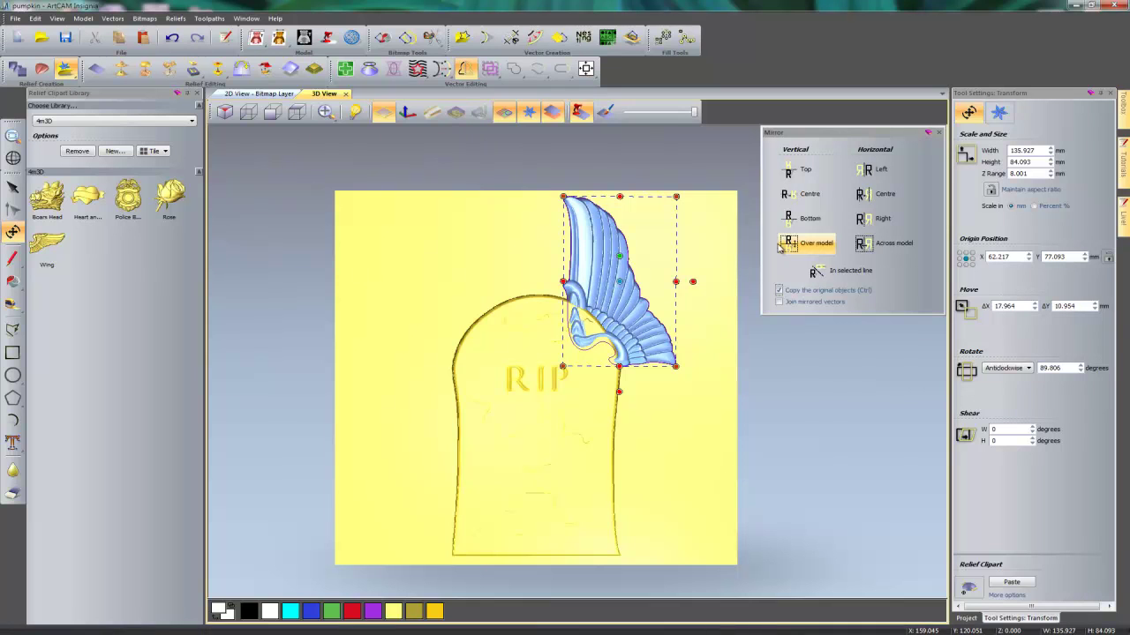
left_click(881, 246)
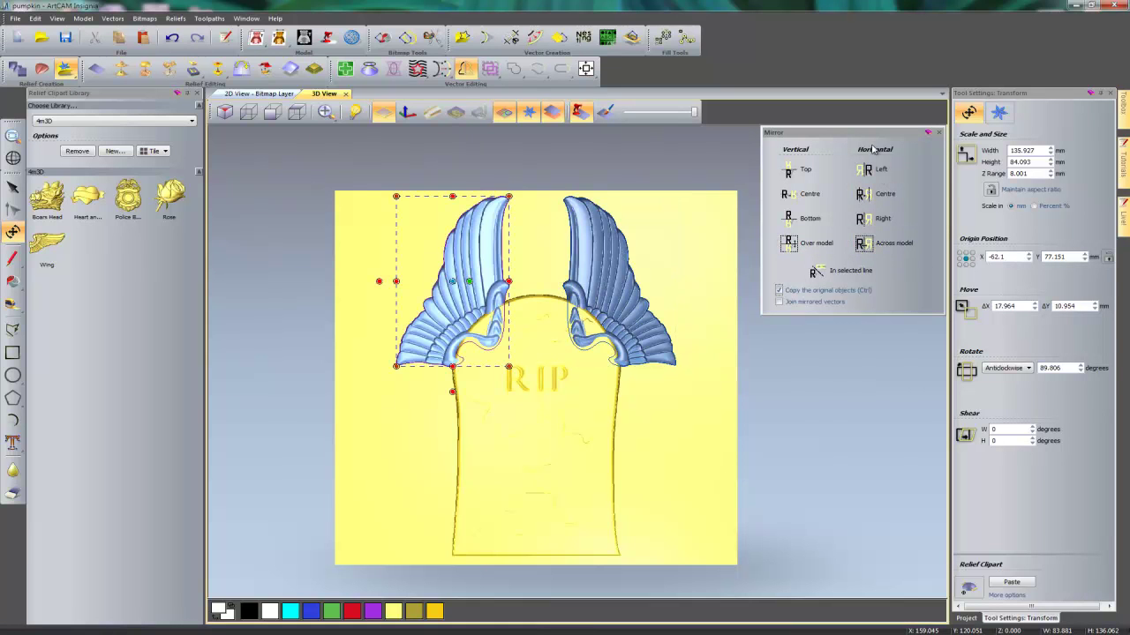
left_click(934, 134)
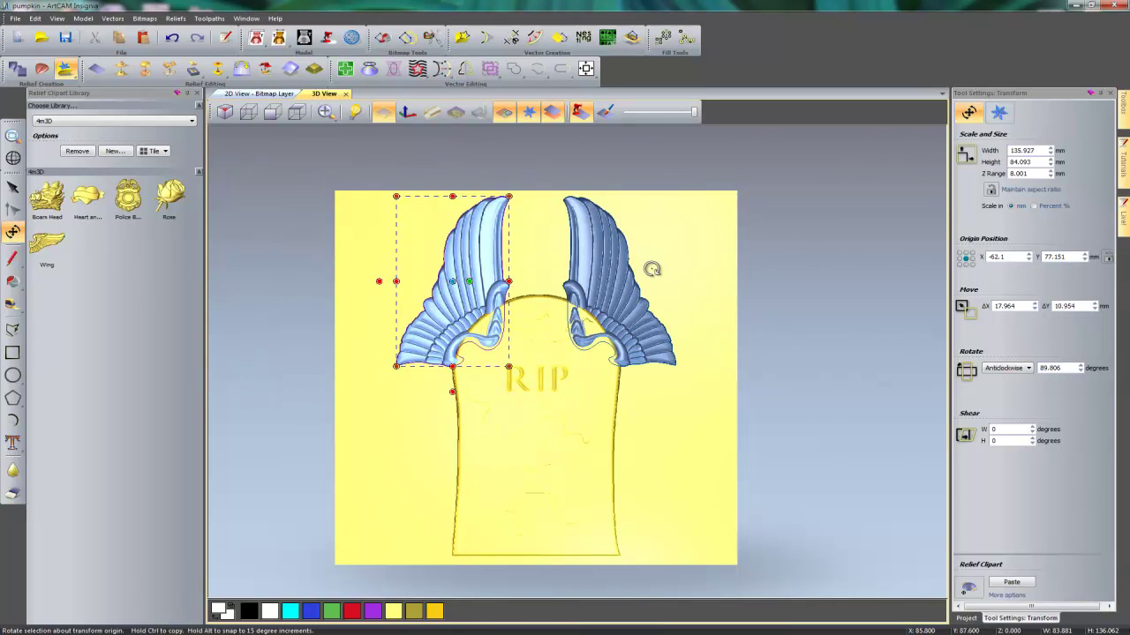
key("Escape")
left_click(653, 273, "shift")
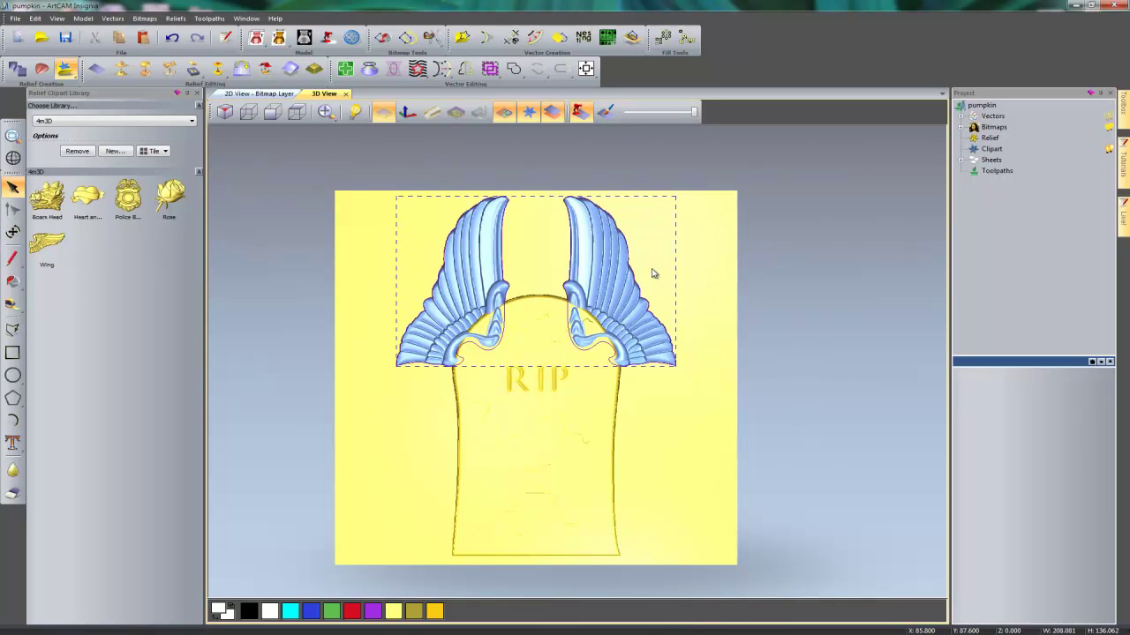
left_click(651, 269)
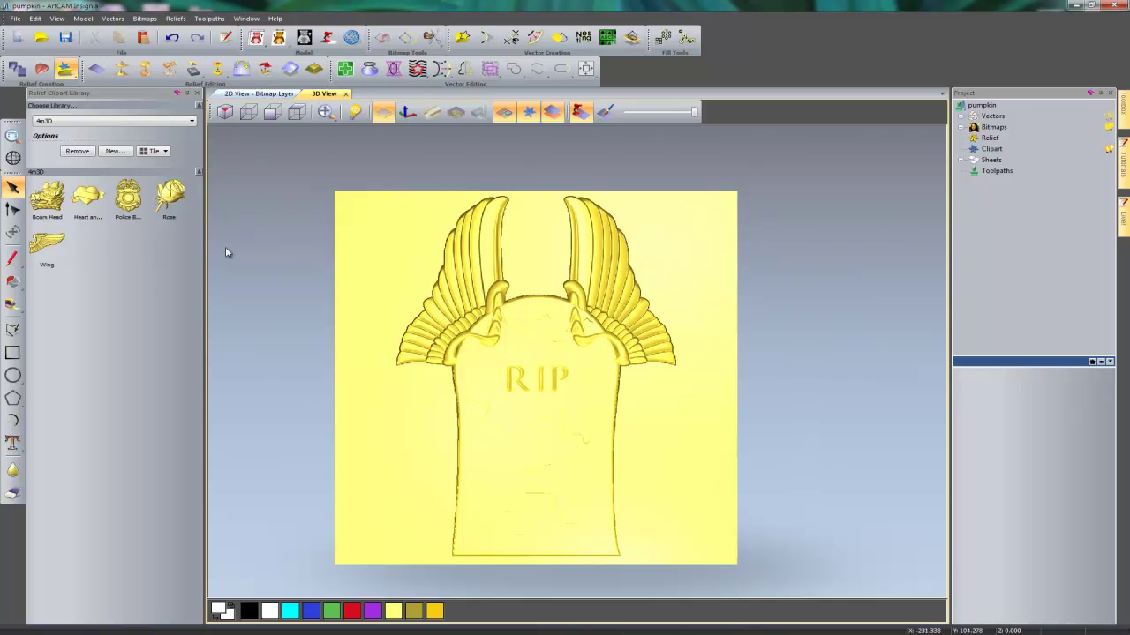
Step: Place the Skull clipart from the Halloween 2013 library on the tombstone and scale it down to about 62 by 104 mm
left_click(134, 126)
scroll(132, 232, "down", 15)
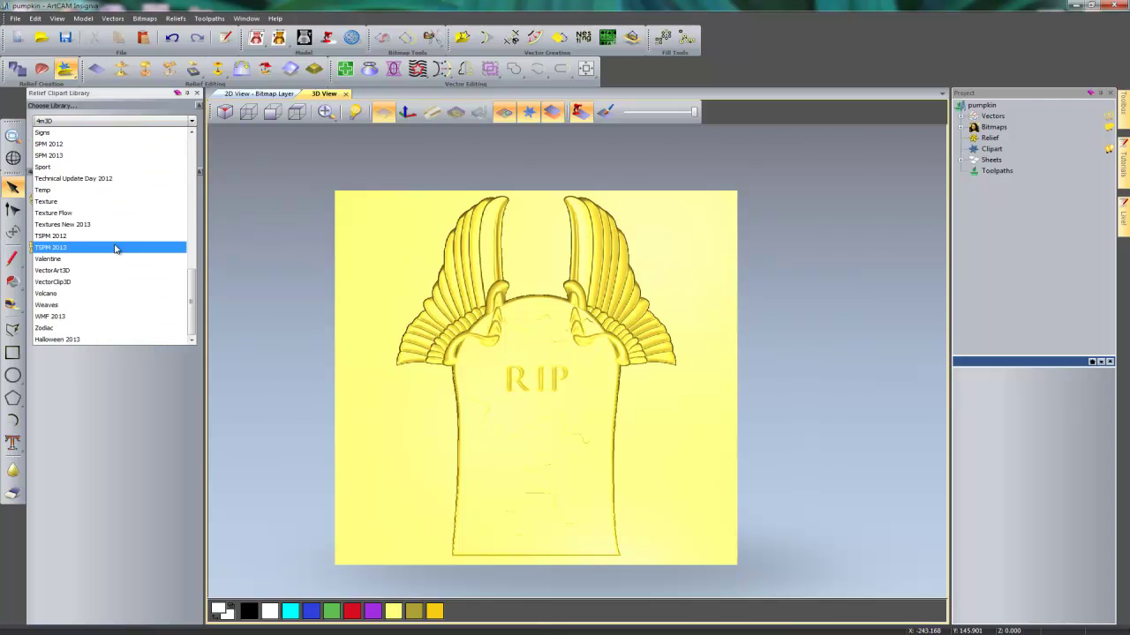
left_click(75, 338)
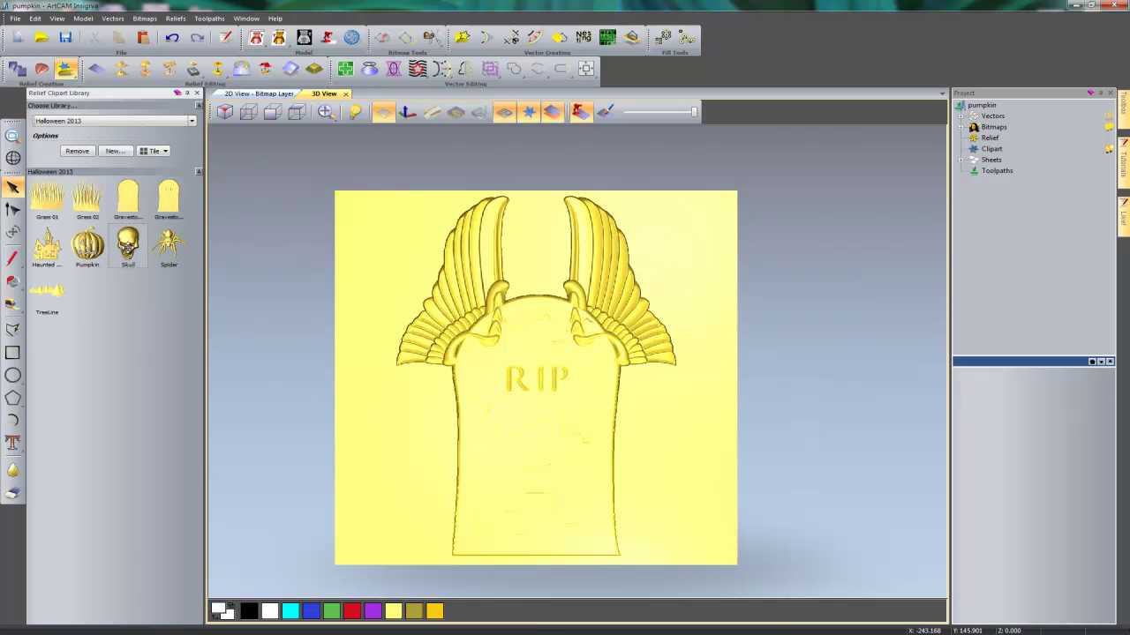
left_click_drag(128, 245, 524, 390)
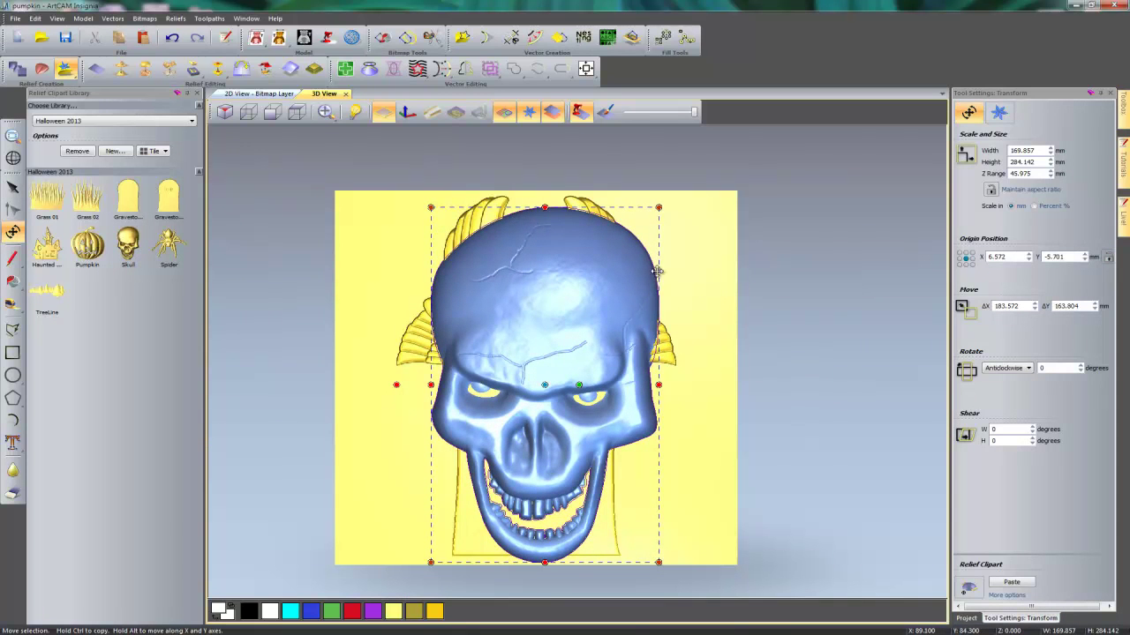
left_click_drag(659, 209, 599, 328)
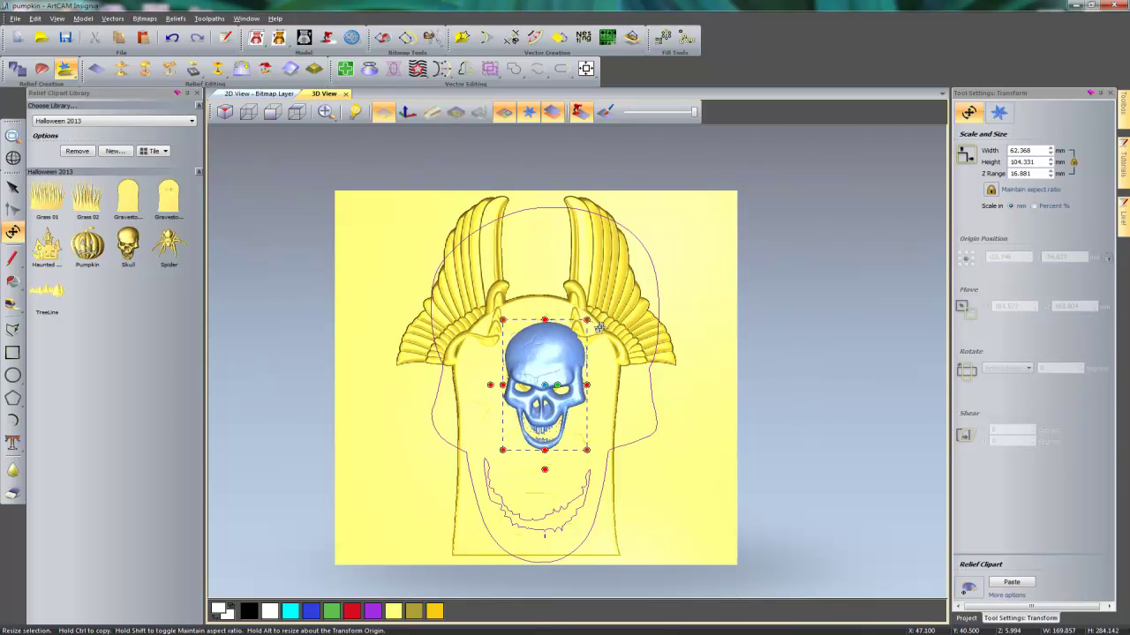
left_click_drag(600, 328, 600, 328)
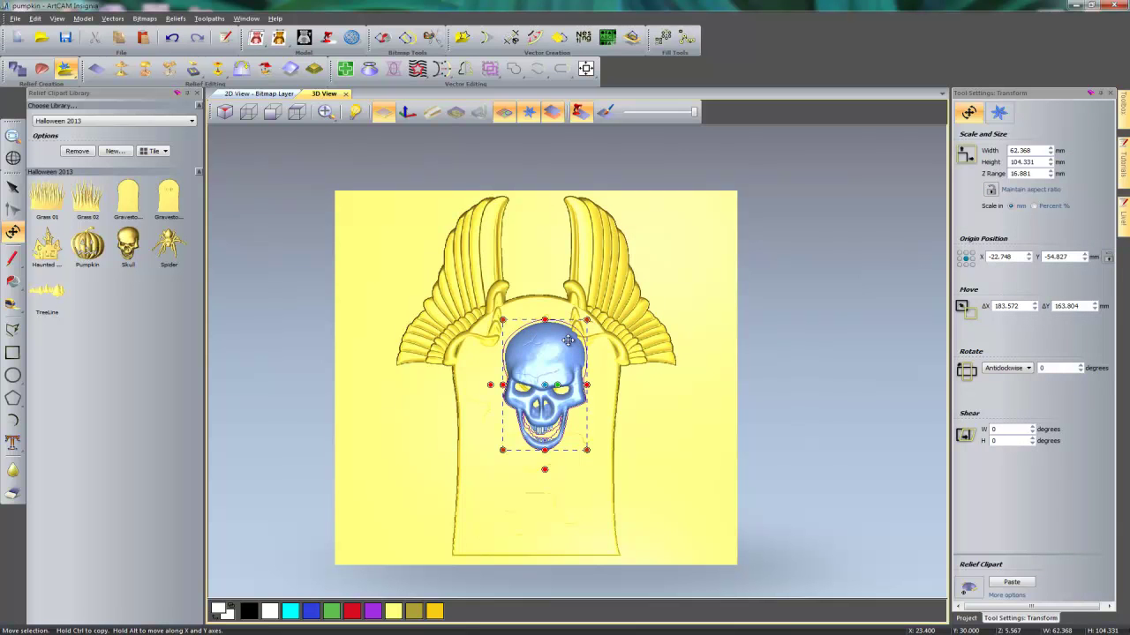
Step: Fit the skull between the two wings above the RIP lettering, reducing it to about 51 by 85 mm and centring it near X 0, Y 65 mm
left_click_drag(560, 353, 553, 268)
scroll(543, 298, "up", 2)
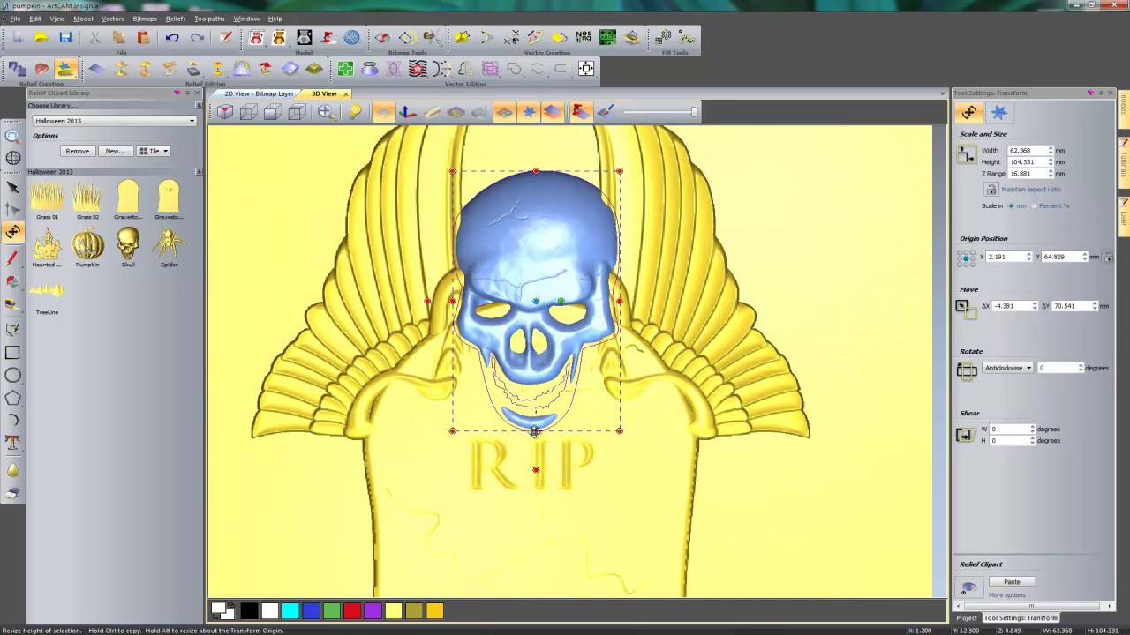
left_click_drag(618, 430, 603, 407, "alt")
left_click_drag(548, 298, 543, 298)
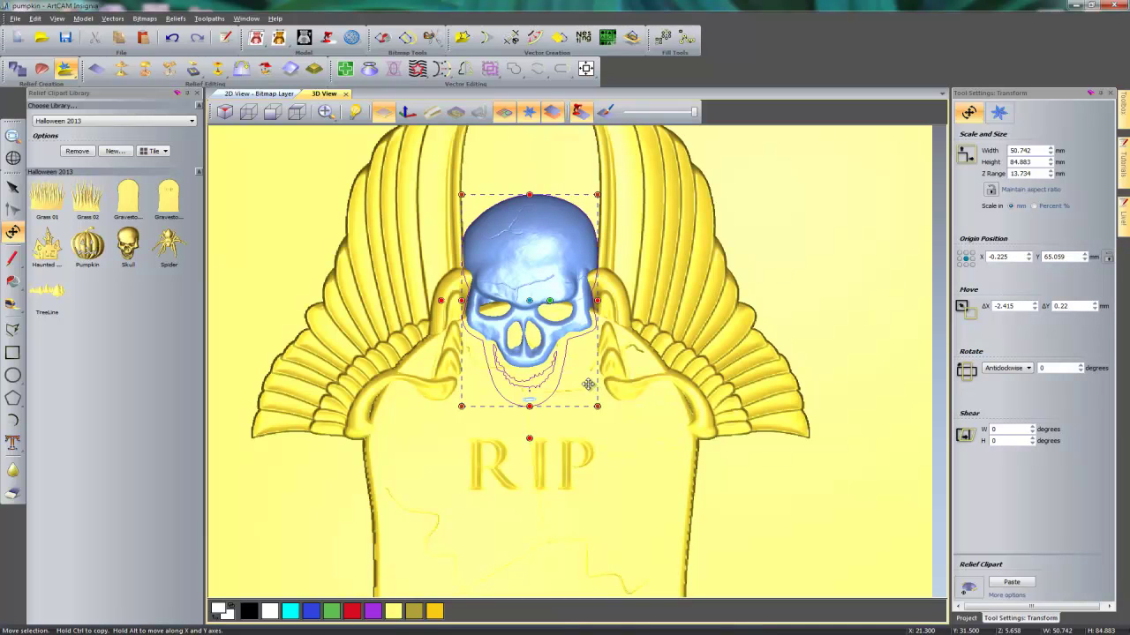
Step: Raise the skull 5 mm from the relief zero plane, set its Z range to 15 mm, and paste it onto the relief
left_click_drag(549, 447, 566, 359)
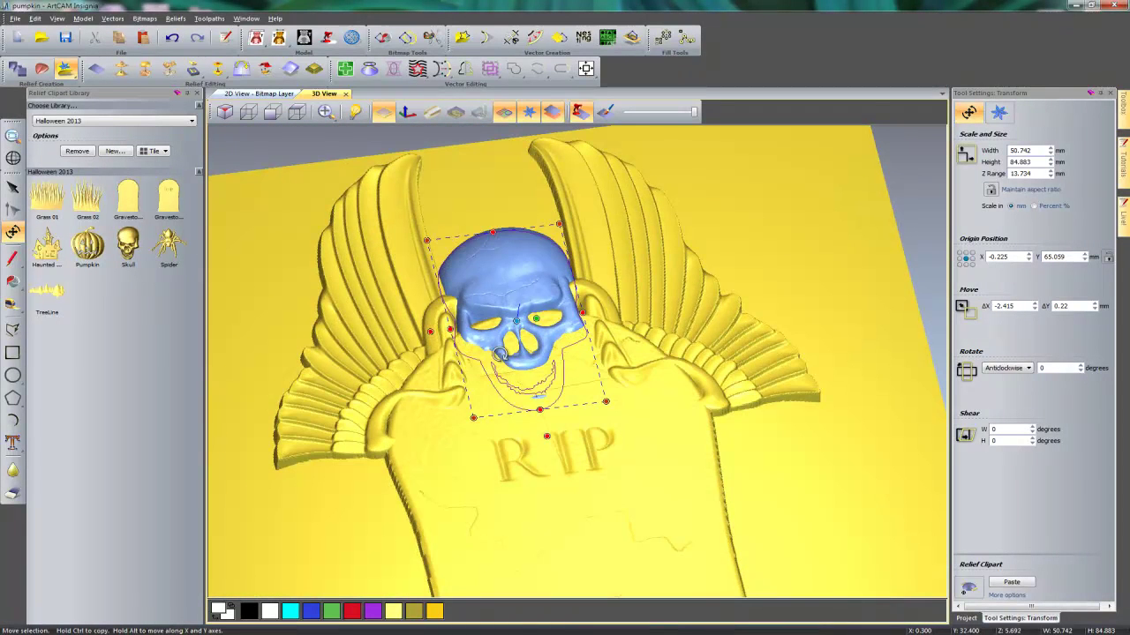
middle_click_drag(544, 460, 594, 452)
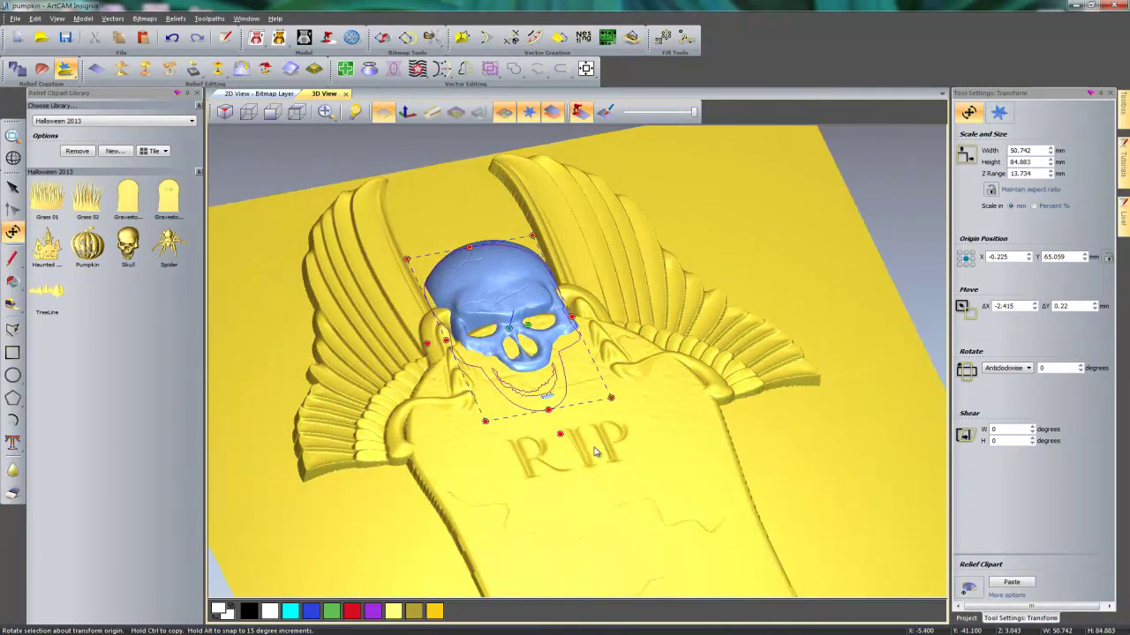
scroll(583, 457, "up", 3)
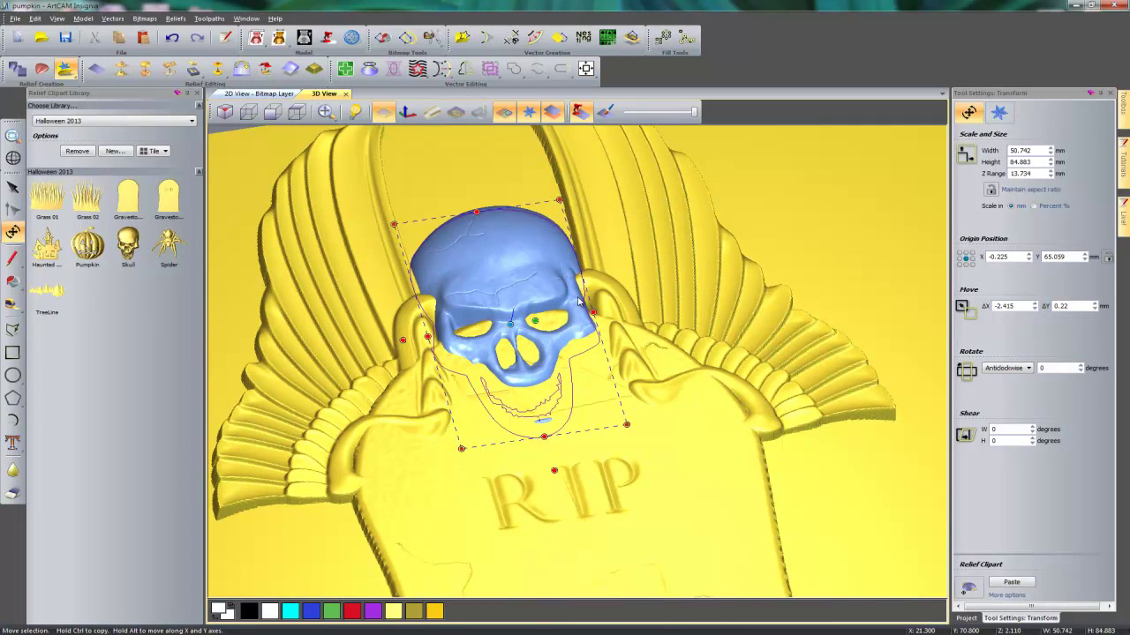
left_click(1003, 114)
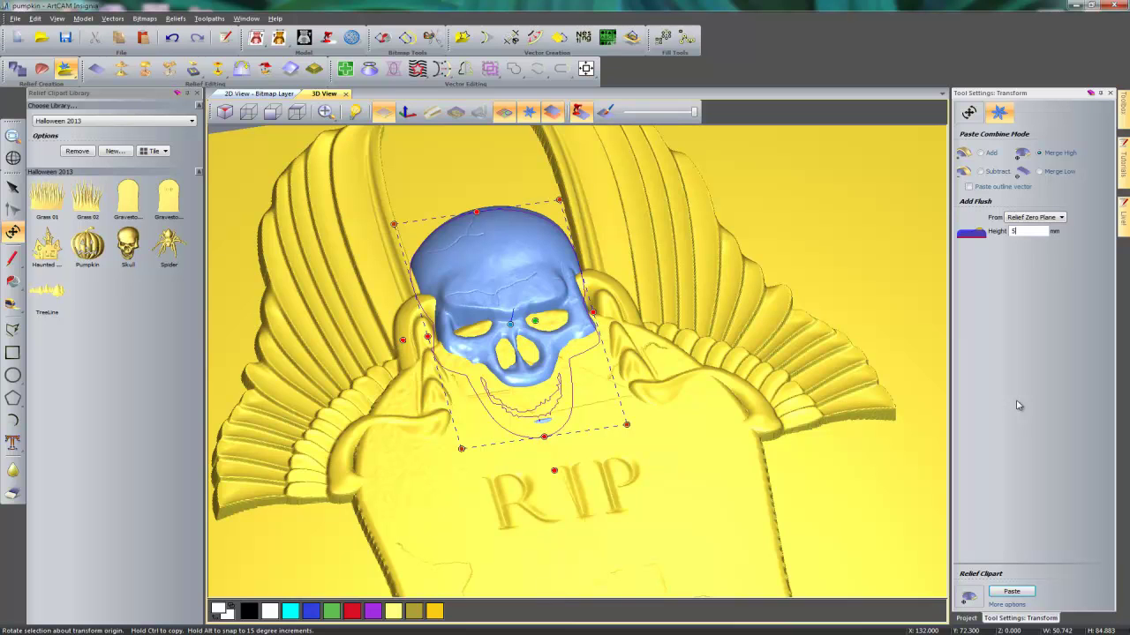
left_click(968, 112)
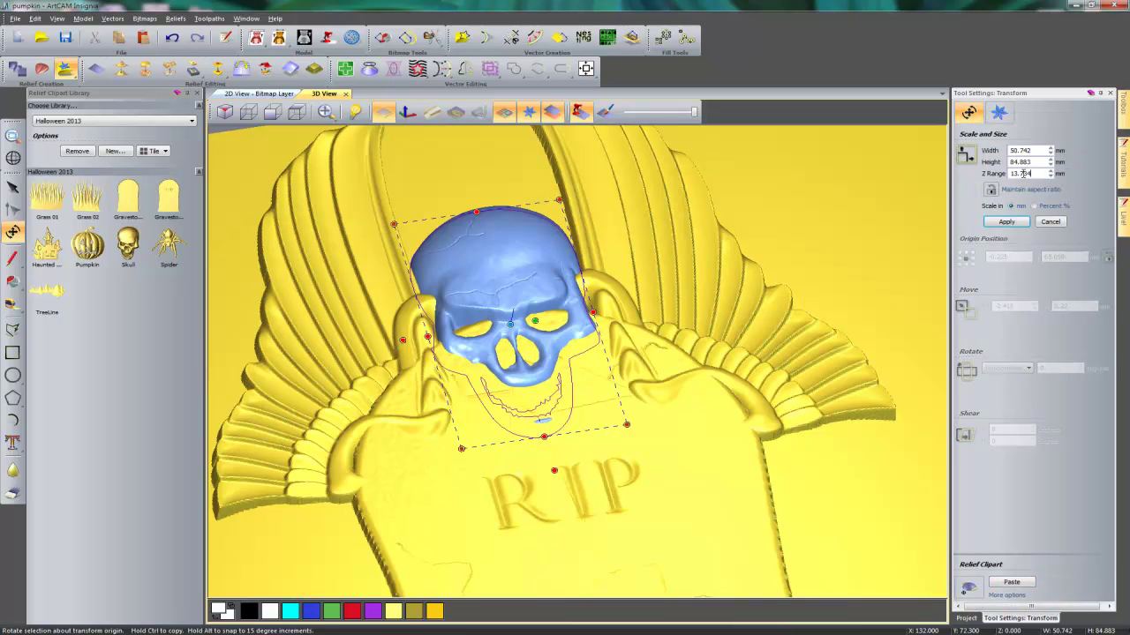
left_click_drag(1035, 173, 987, 175)
left_click(1006, 222)
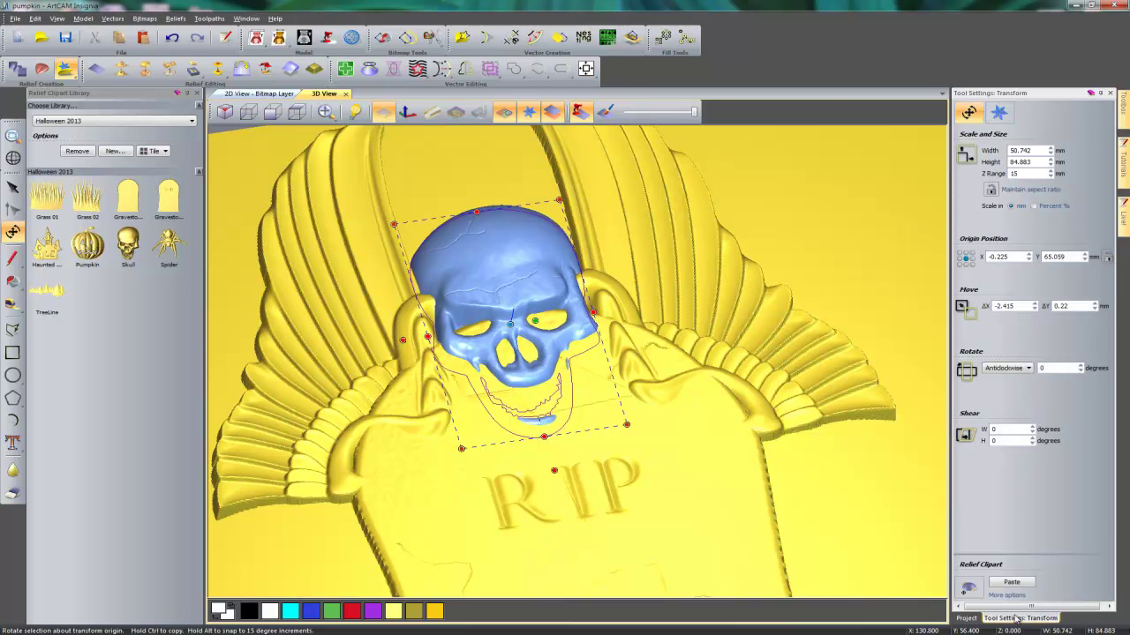
left_click(1011, 582)
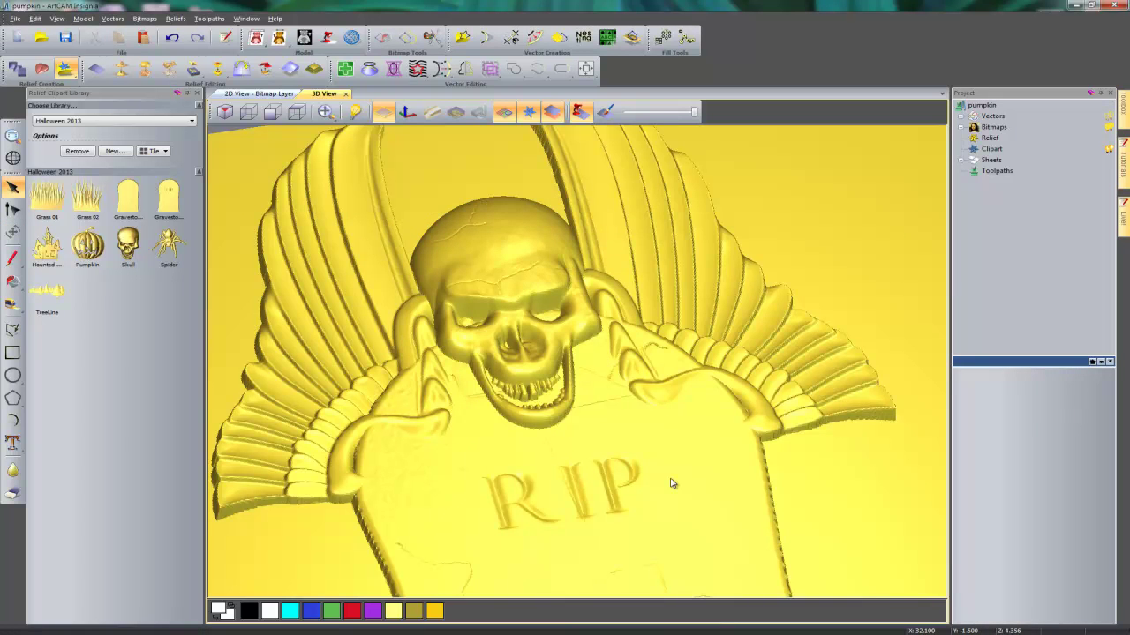
Step: Place the Spider clipart in the straight-down view, just below and left of the RIP lettering, scaled down to about 20 by 18 mm
left_click_drag(564, 384, 519, 445)
scroll(530, 432, "down", 5)
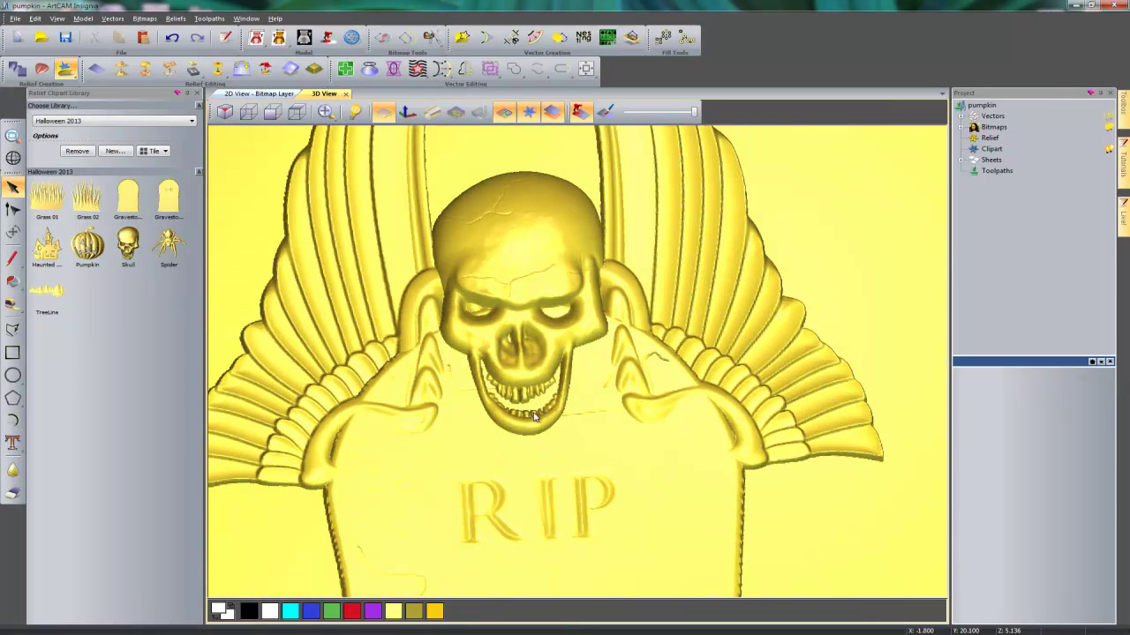
left_click_drag(567, 458, 555, 358)
left_click(297, 111)
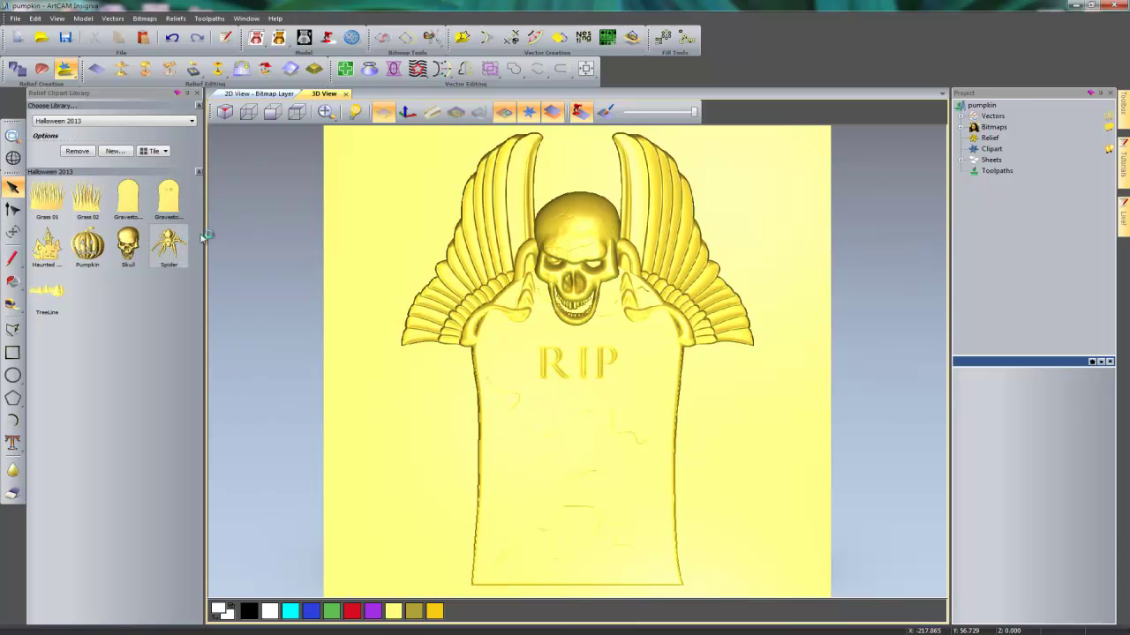
left_click_drag(169, 246, 569, 399)
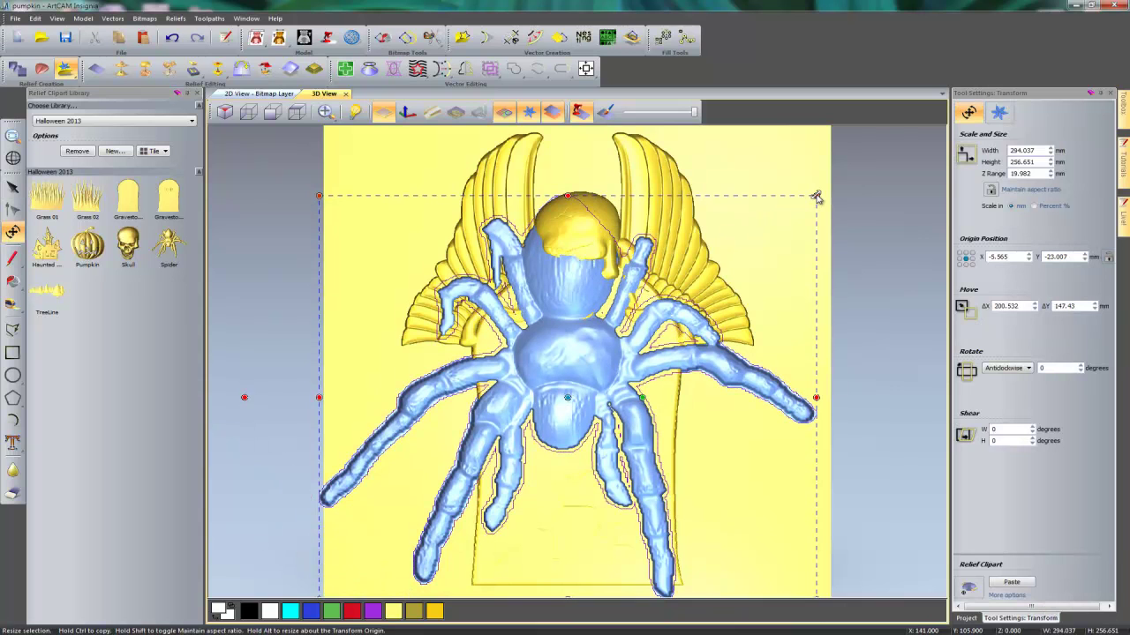
left_click_drag(816, 196, 526, 400)
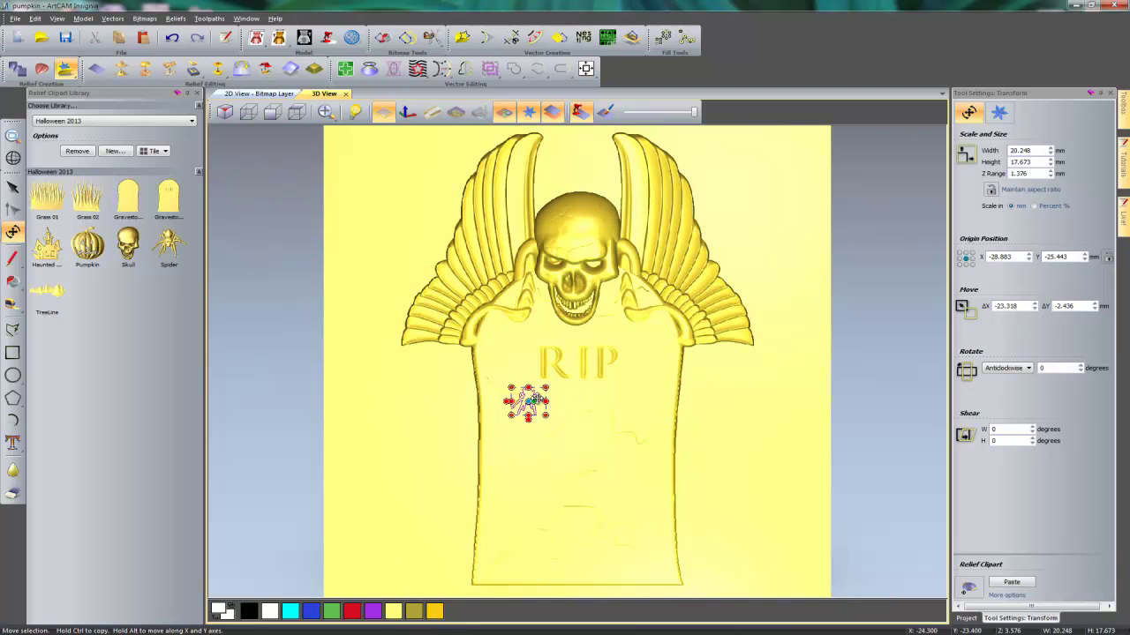
scroll(526, 400, "up", 3)
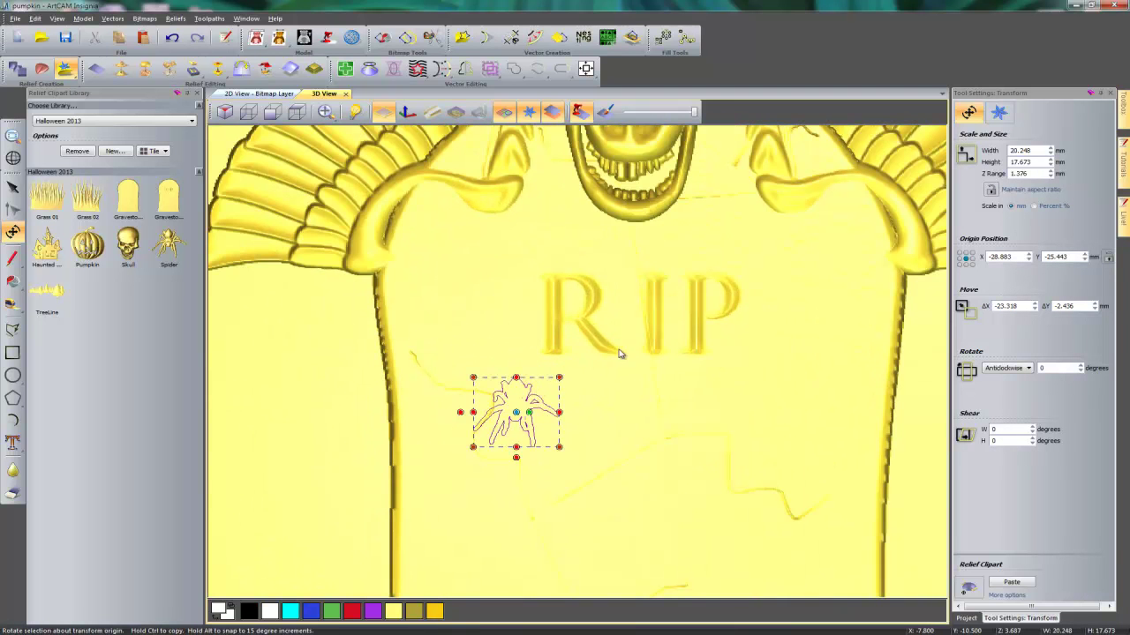
Step: Set the spider's Z range to 1 mm and paste it onto the tombstone with the Add combine mode
left_click(1005, 115)
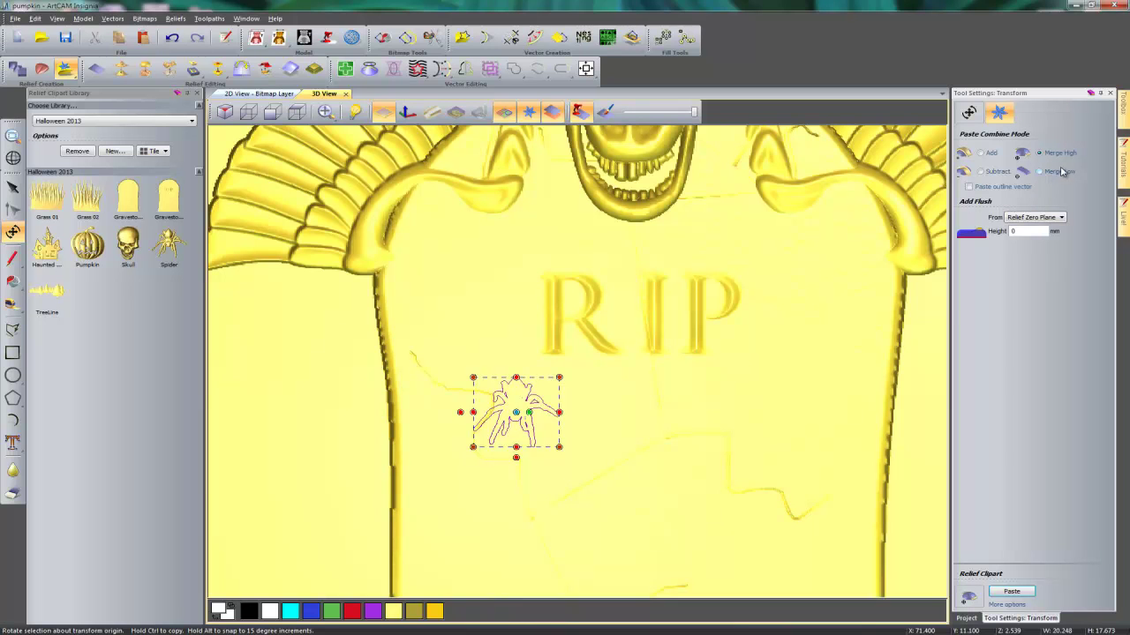
left_click(999, 113)
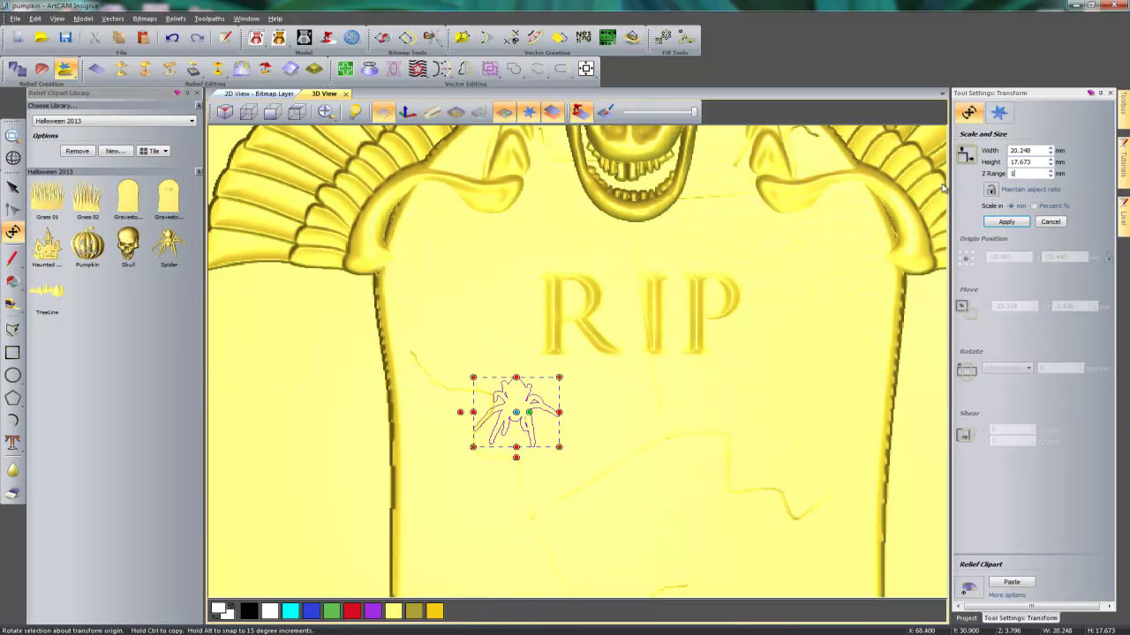
left_click(998, 112)
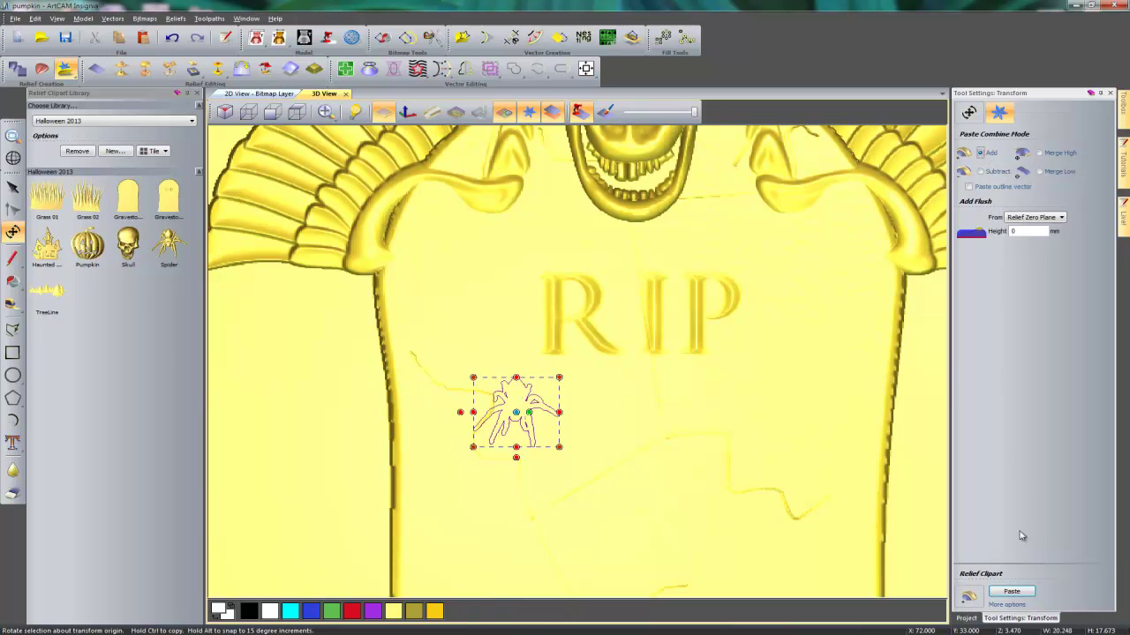
left_click(1012, 592)
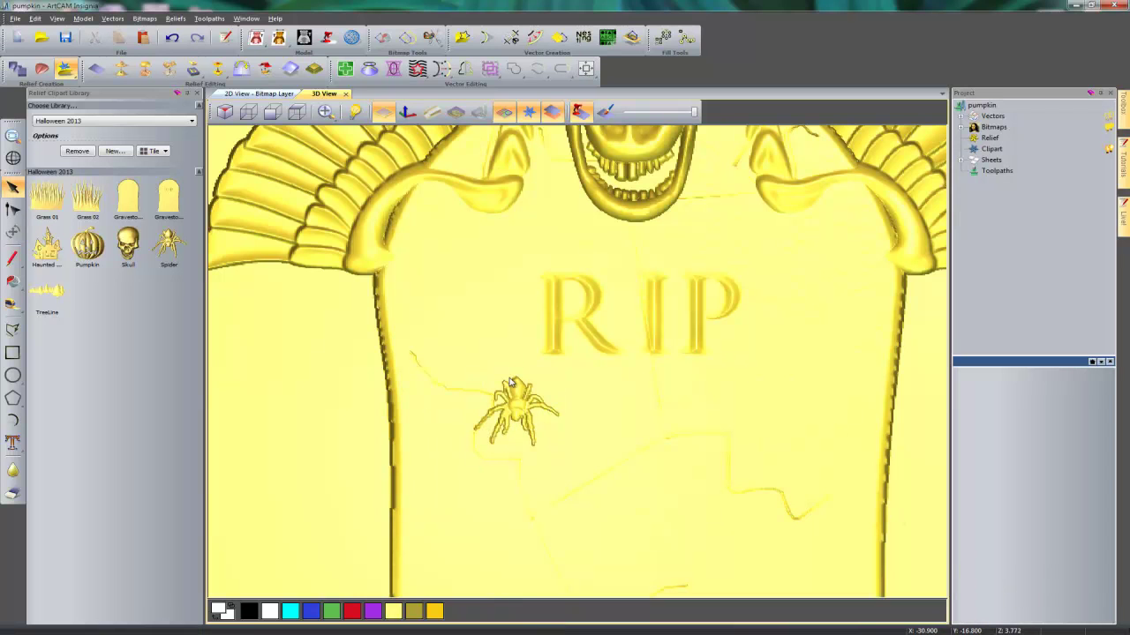
Step: Carve a thin vertical thread from the left wing tip down to the spider with the Eraser, and soften it with the Smooth tool
left_click(13, 492)
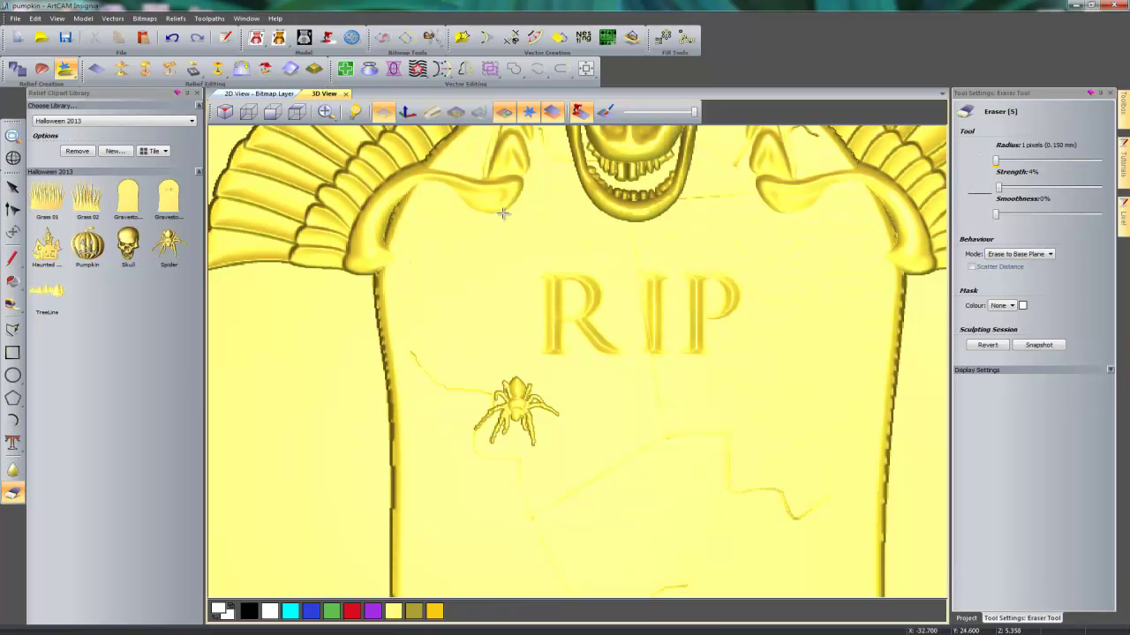
left_click_drag(508, 209, 512, 369)
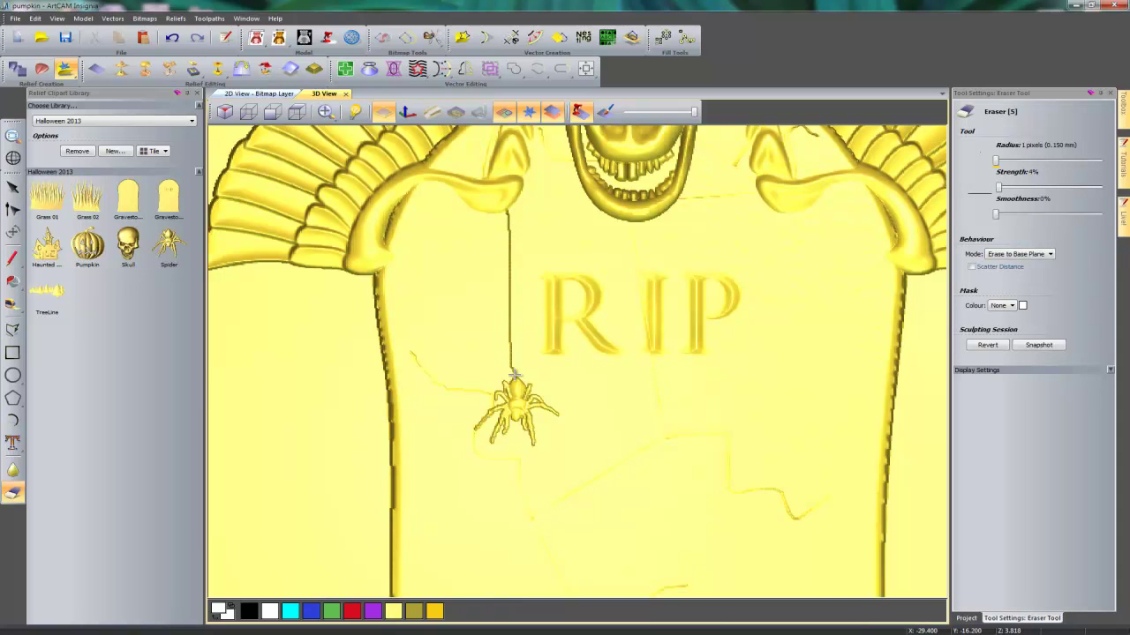
left_click(12, 471)
mouse_move(513, 347)
left_mouse_down()
mouse_move(515, 379)
mouse_move(508, 216)
mouse_move(513, 362)
mouse_move(509, 237)
left_mouse_up()
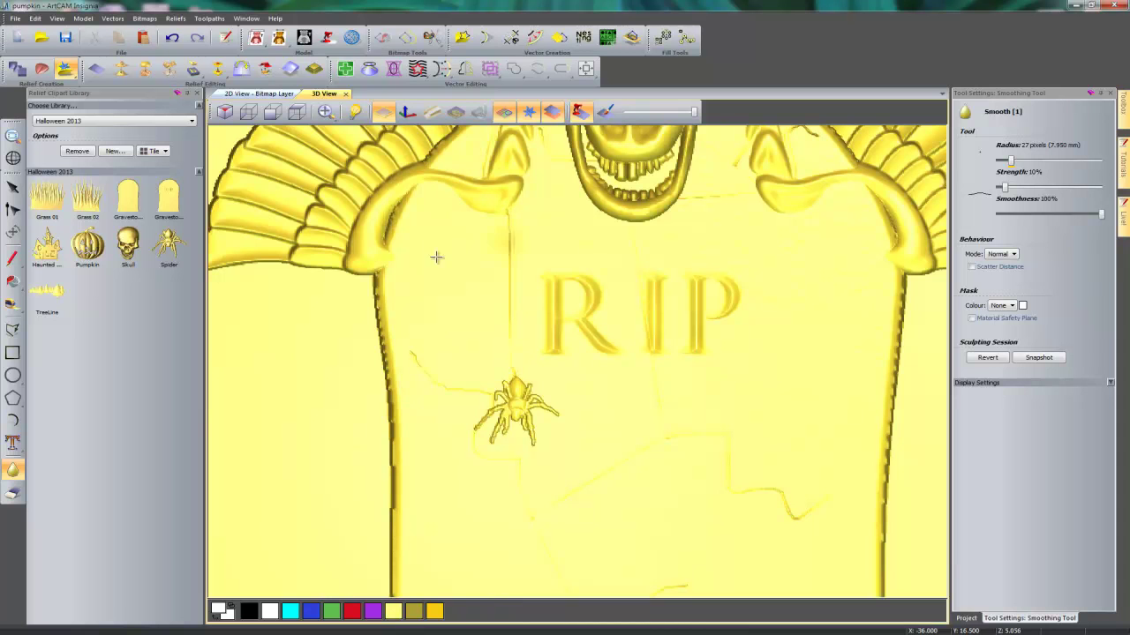
left_click(1110, 92)
Step: Store the winged skull tombstone relief in the Halloween 2013 clipart library and rename it as a gravestone
scroll(598, 334, "down", 3)
scroll(598, 334, "down", 3)
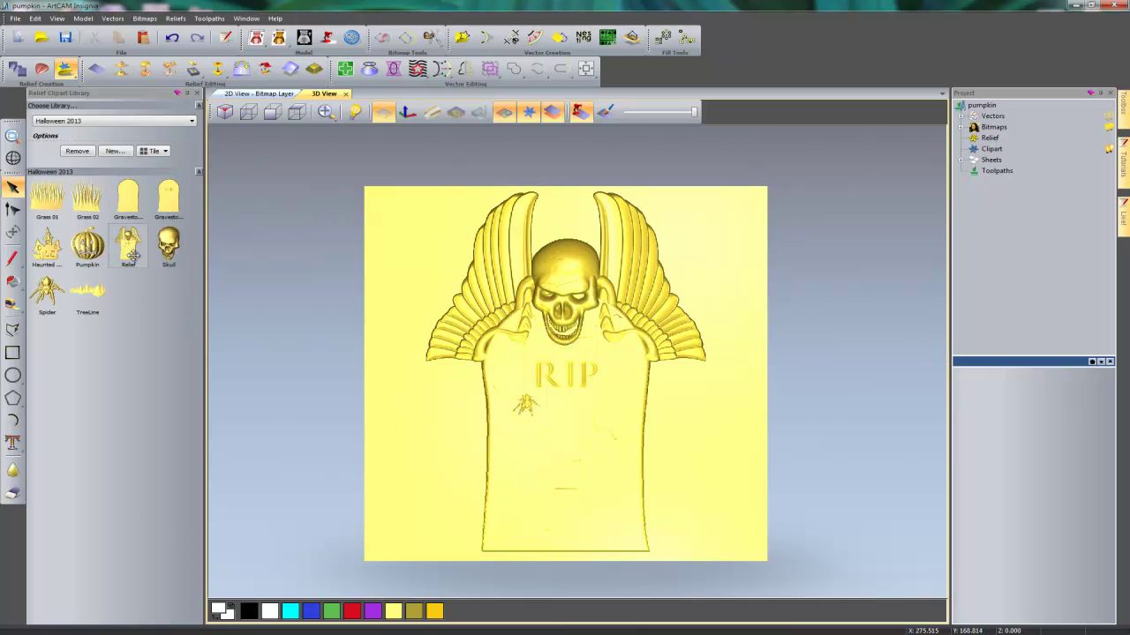
right_click(129, 249)
left_click(159, 272)
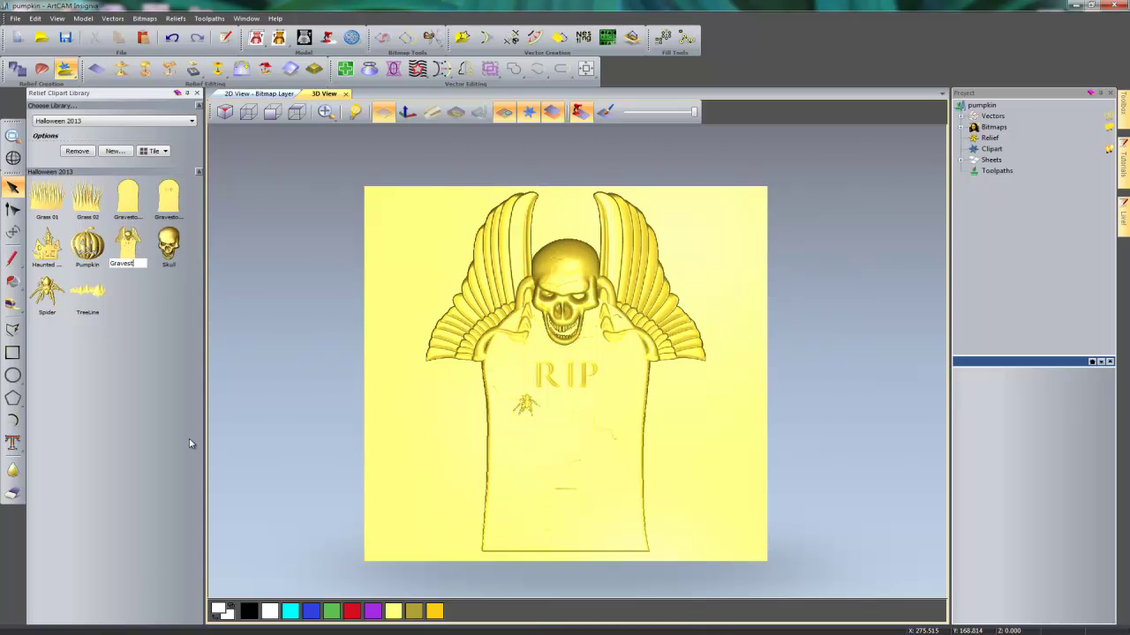
key("Return")
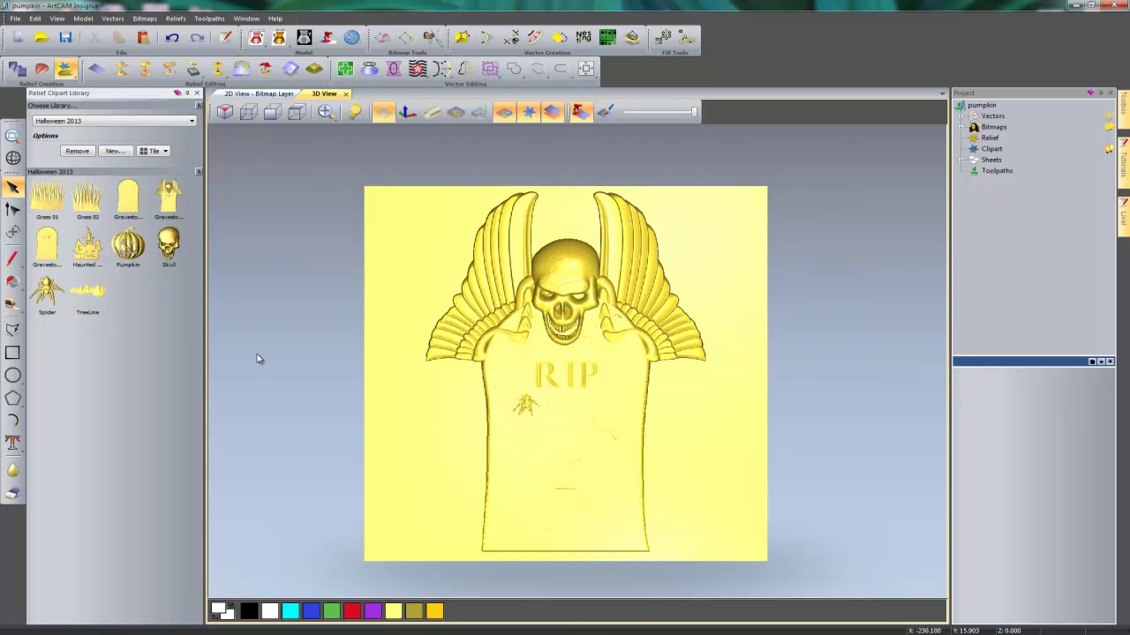
Step: Reset the relief and place the haunted house clipart in the blank's upper left area, enlarged to about 120 by 137 mm
left_click(95, 68)
middle_click_drag(449, 373, 432, 371)
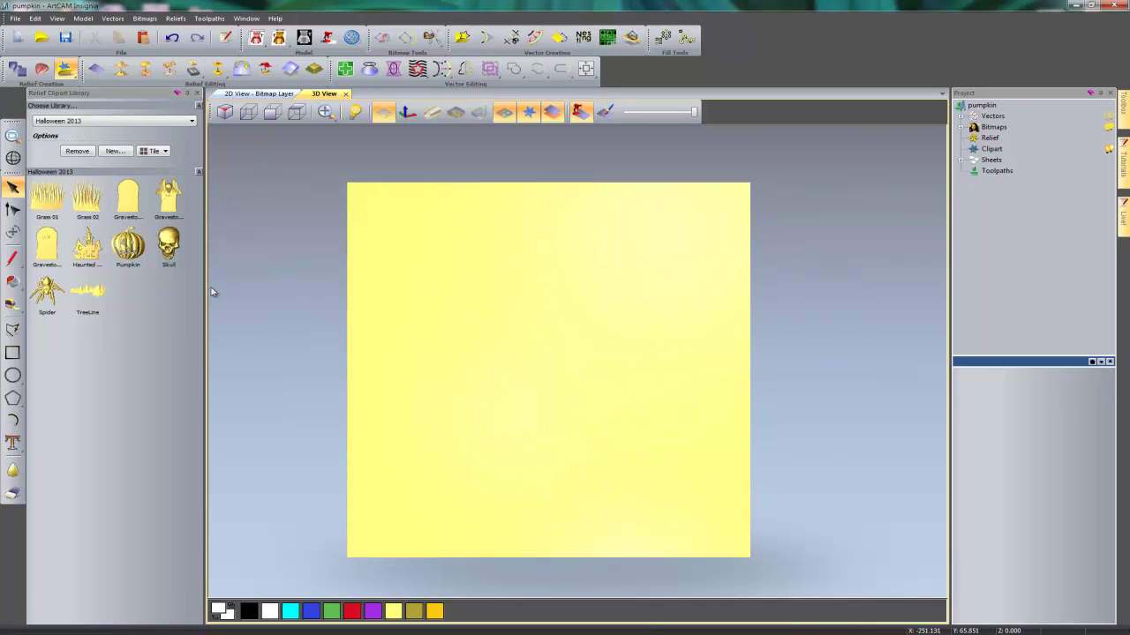
left_click_drag(88, 245, 437, 281)
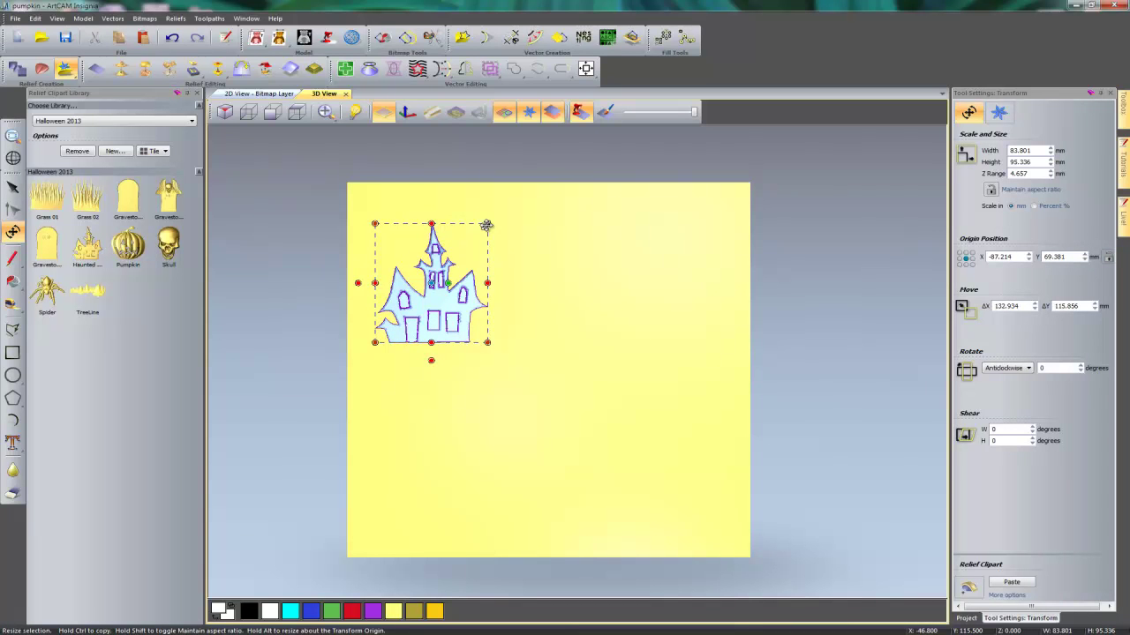
left_click_drag(486, 228, 518, 205)
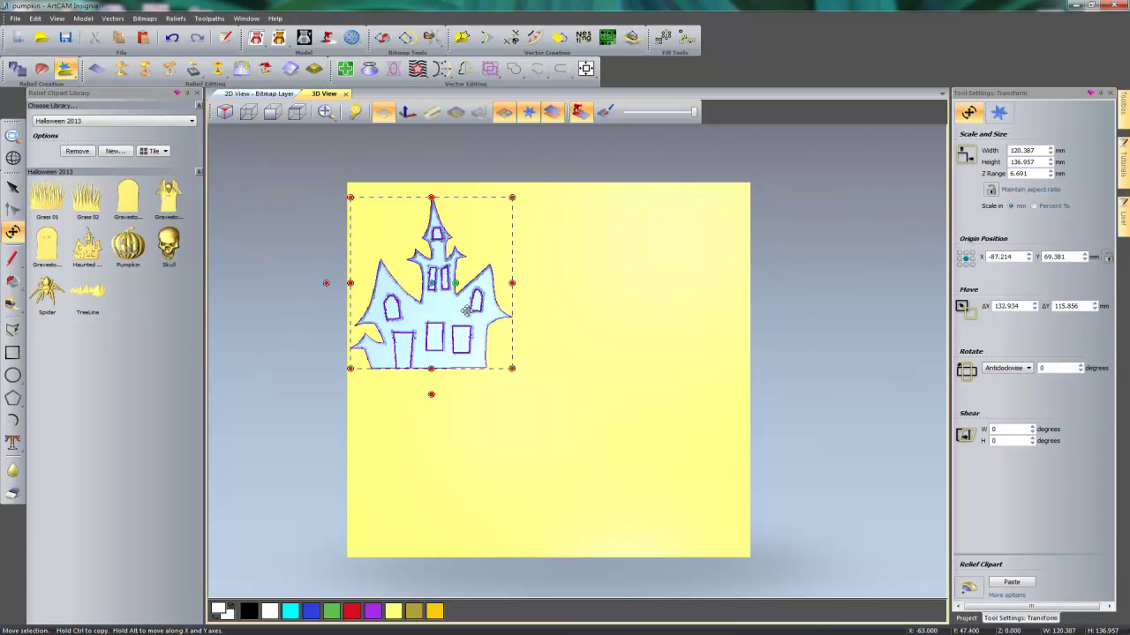
Step: Set the haunted house's Z range to 7 mm, shift it right to about X -81 mm, and paste it onto the relief
double_click(1025, 174)
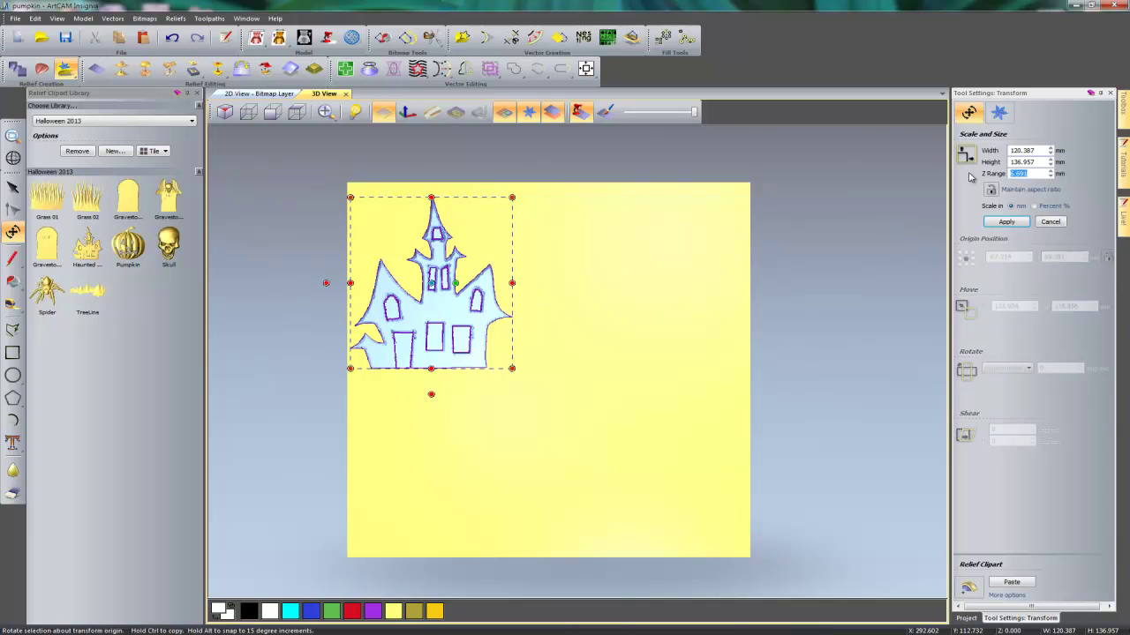
type("7")
left_click(1007, 221)
left_click_drag(458, 321, 468, 323)
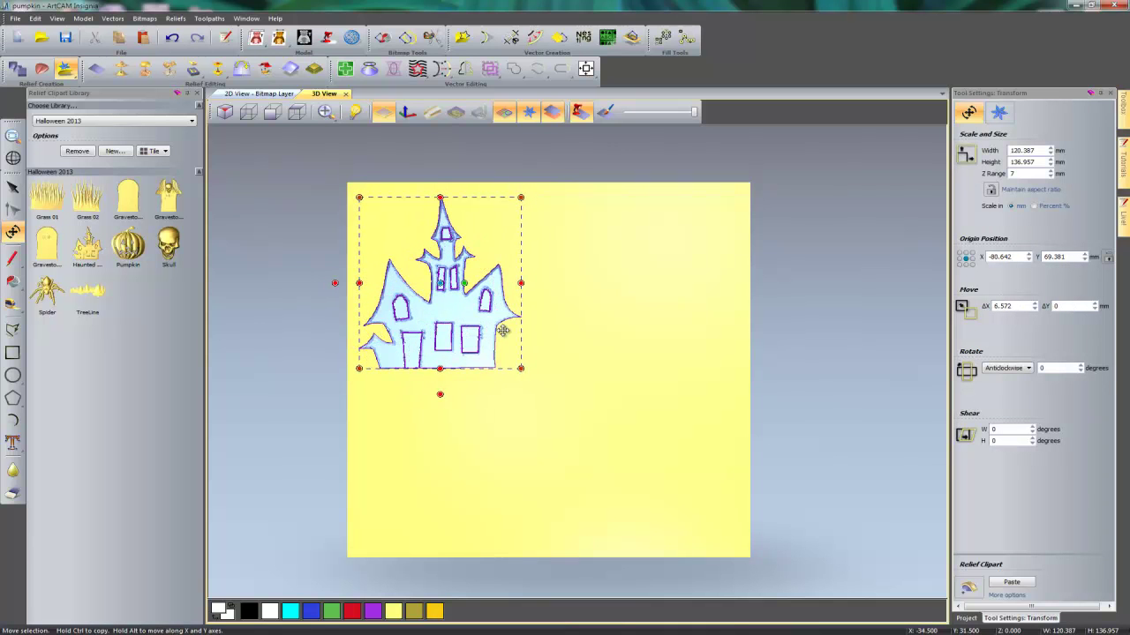
key("Escape")
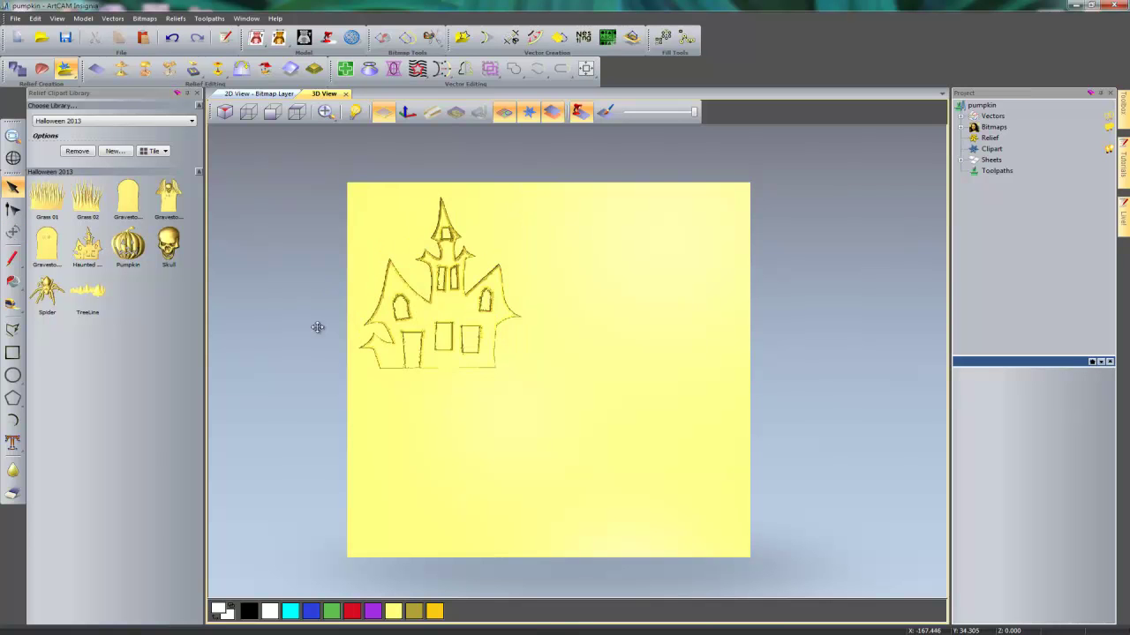
Step: Place the winged skull gravestone in the blank's lower right area, at about X 80.5, Y -73.6 mm, and paste it onto the relief
left_click_drag(654, 434, 657, 461)
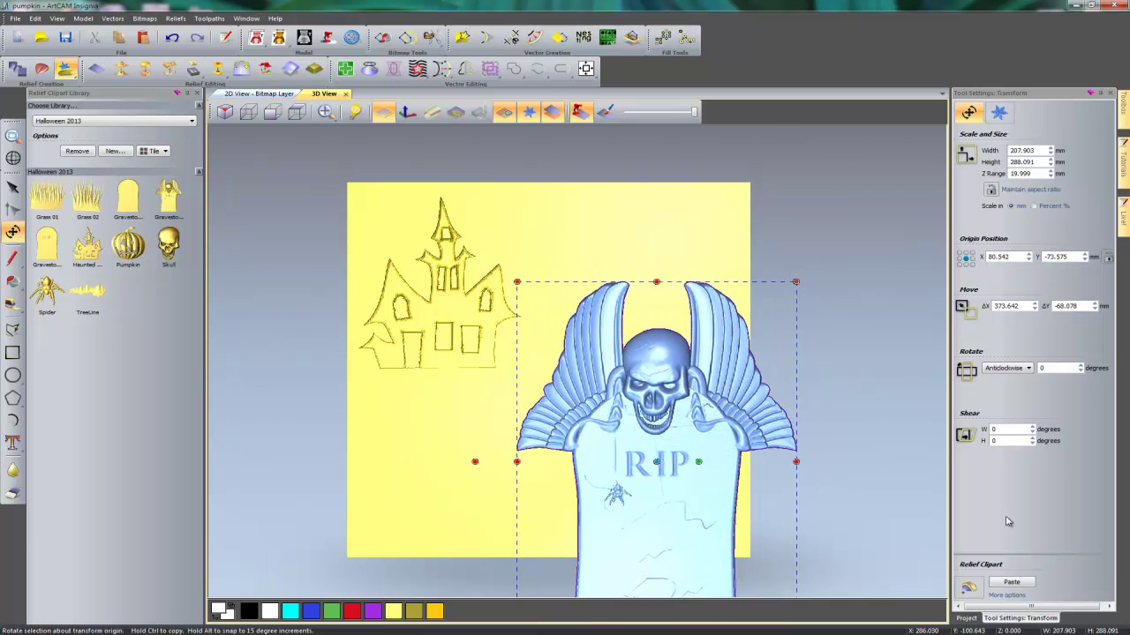
left_click(1023, 582)
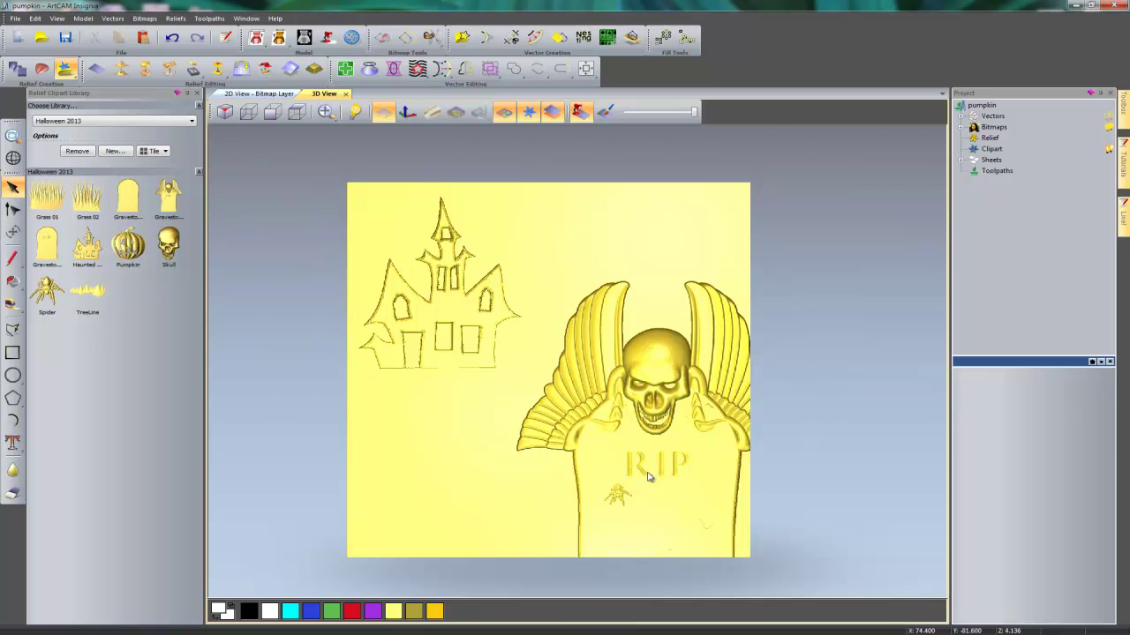
Step: Place the TreeLine clipart beside the haunted house, behind the winged skull, and shrink it to about 204 by 82 mm
left_click_drag(88, 295, 527, 358)
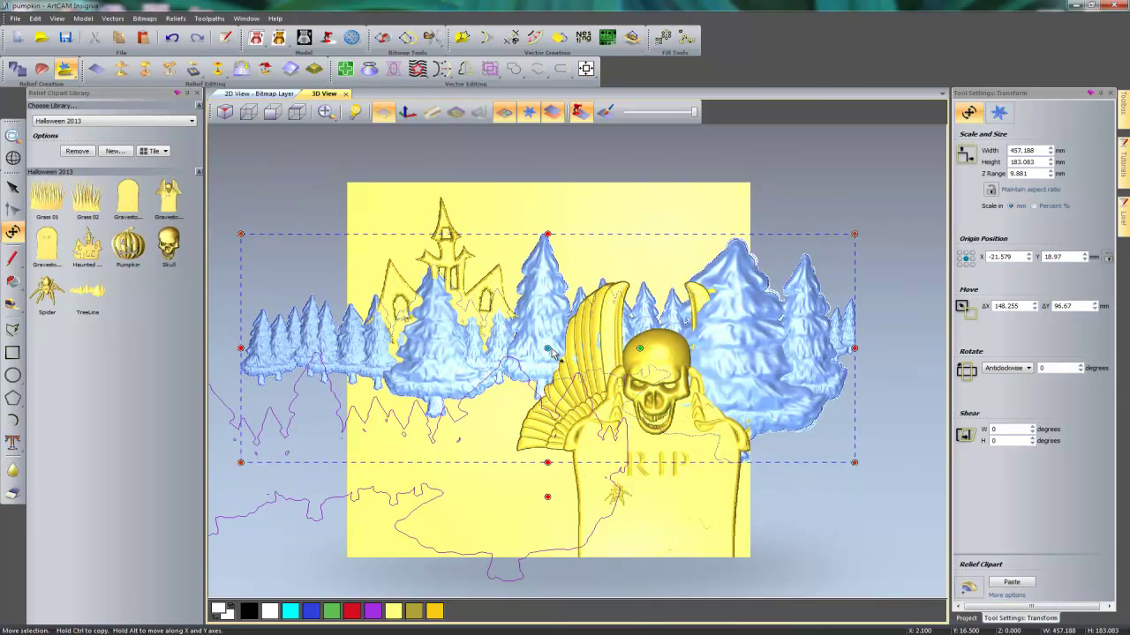
left_click_drag(549, 350, 555, 352)
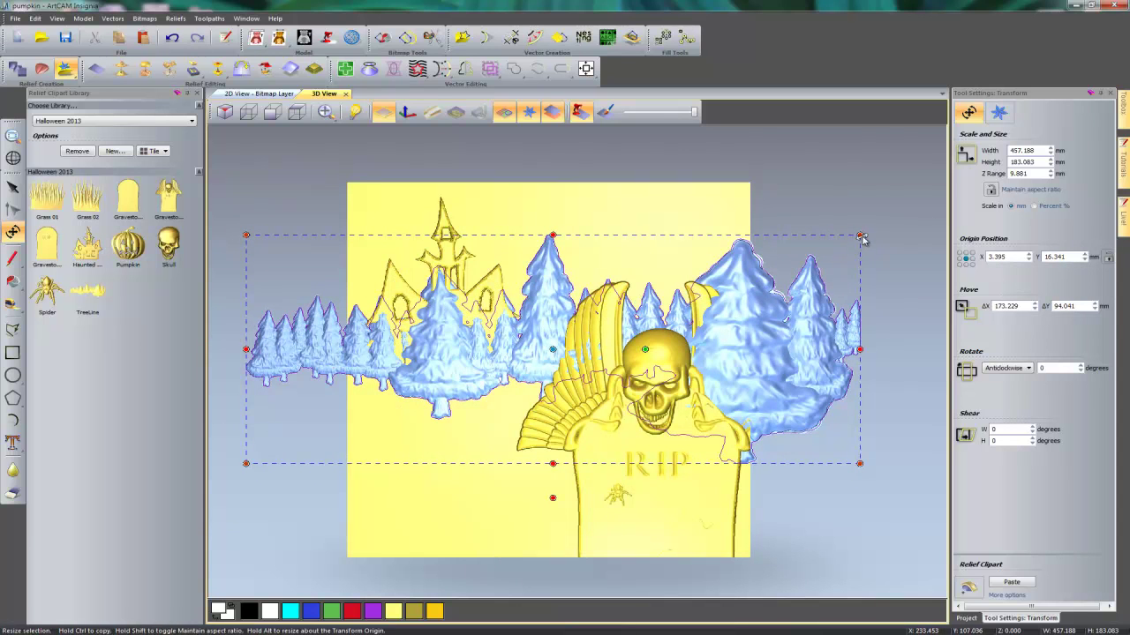
left_click_drag(862, 237, 714, 320, "alt")
Step: Set the tree line's Z range to 2 mm so that it sits behind the gravestone's wings
left_click(1044, 173)
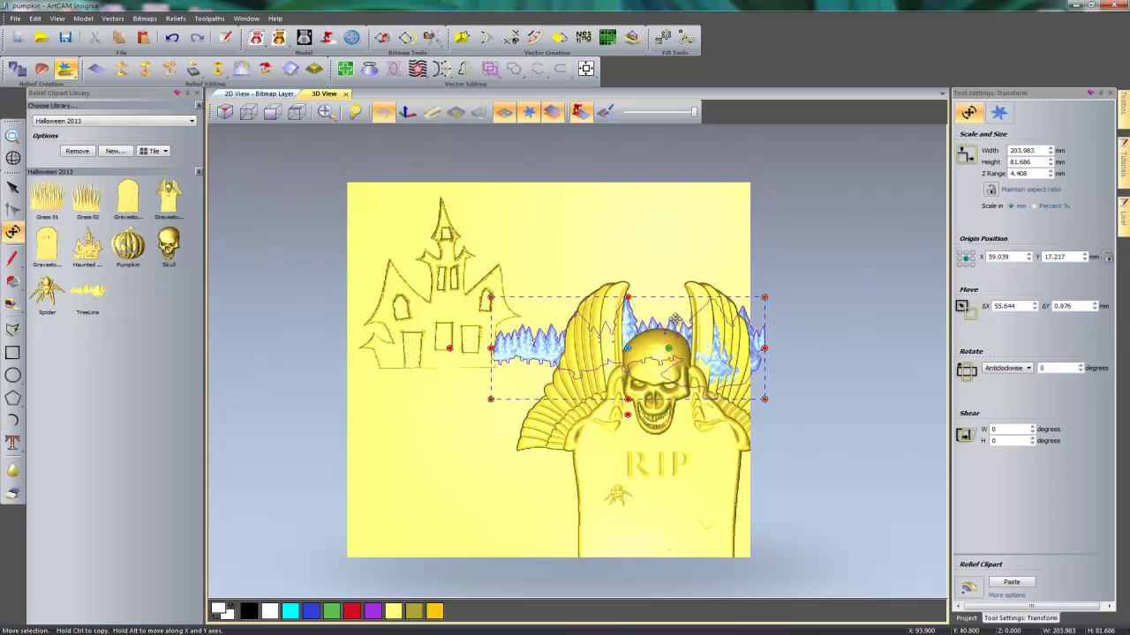
scroll(663, 364, "up", 1)
scroll(706, 358, "up", 1)
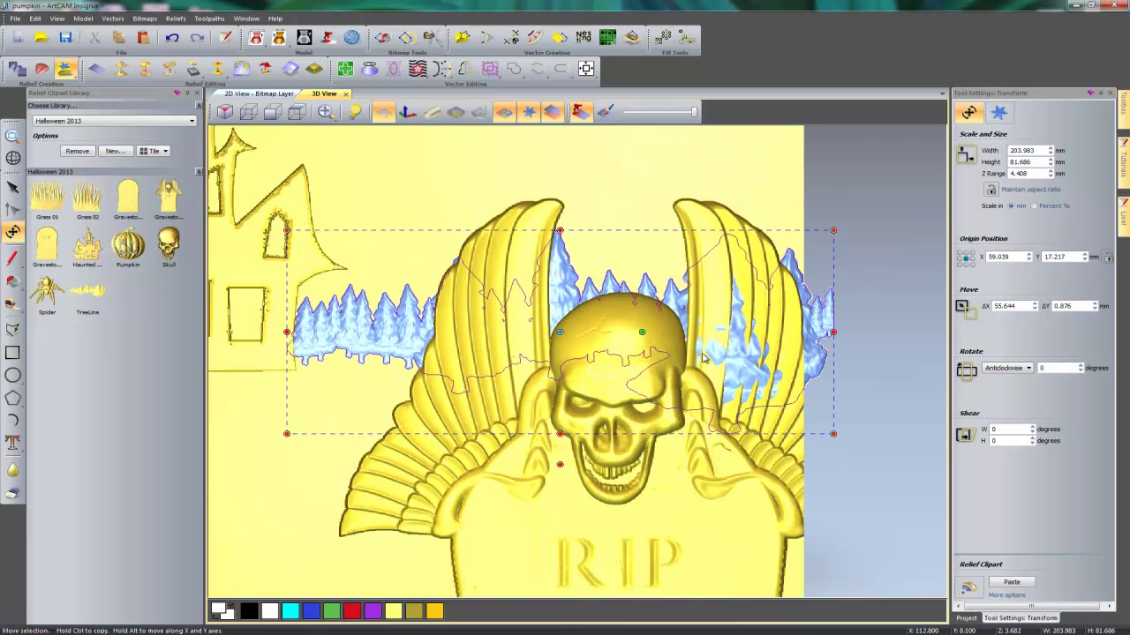
left_click(359, 323)
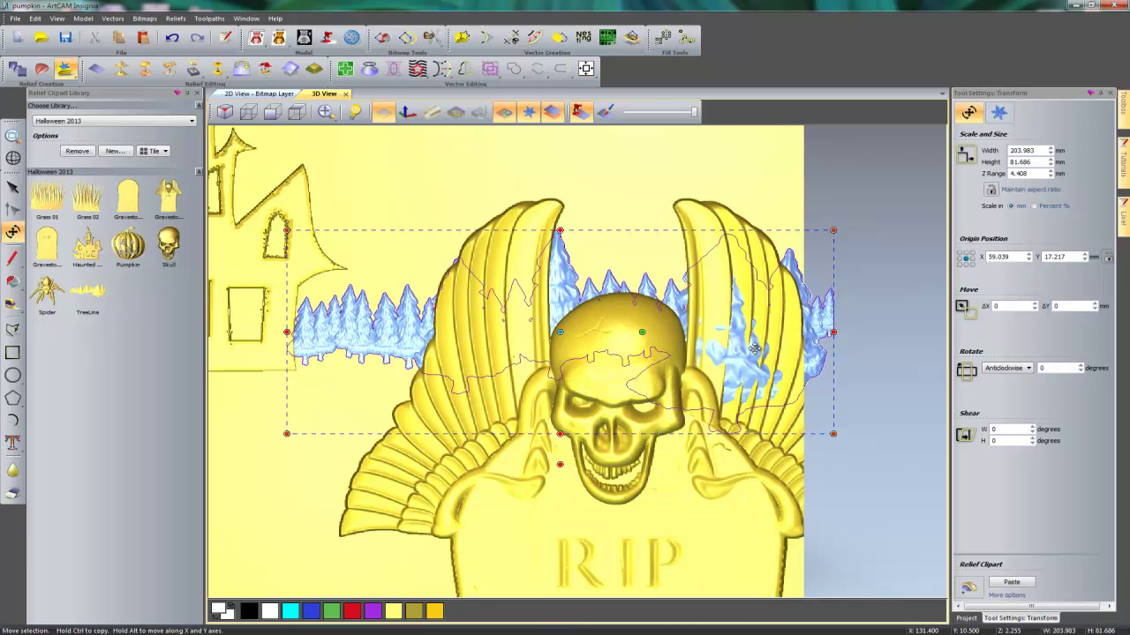
scroll(830, 369, "up", 3)
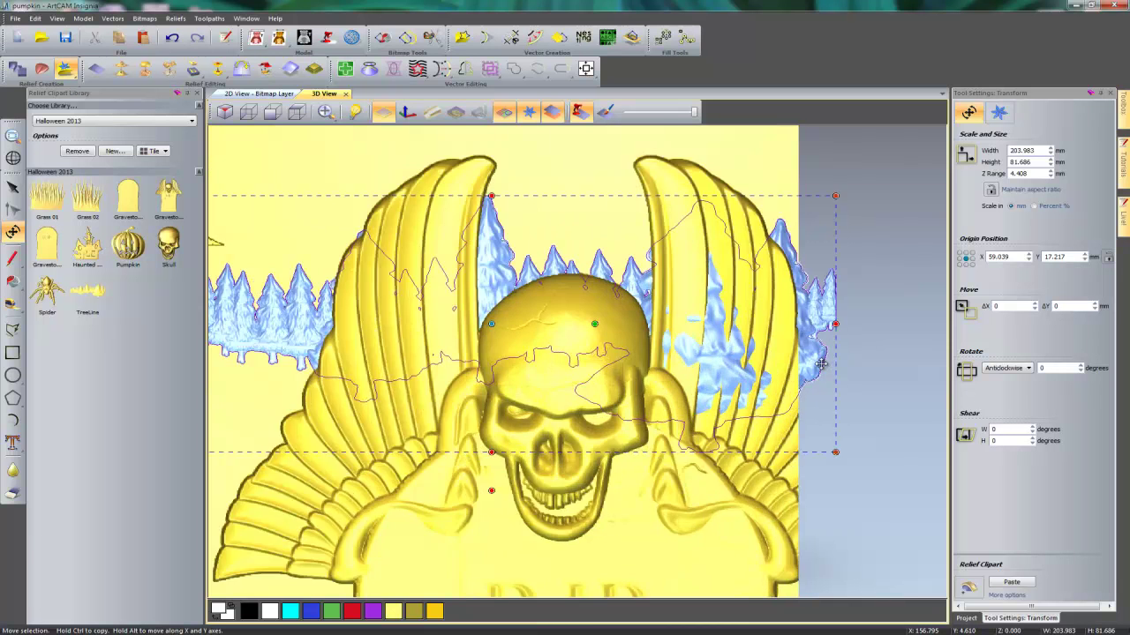
scroll(724, 333, "up", 1)
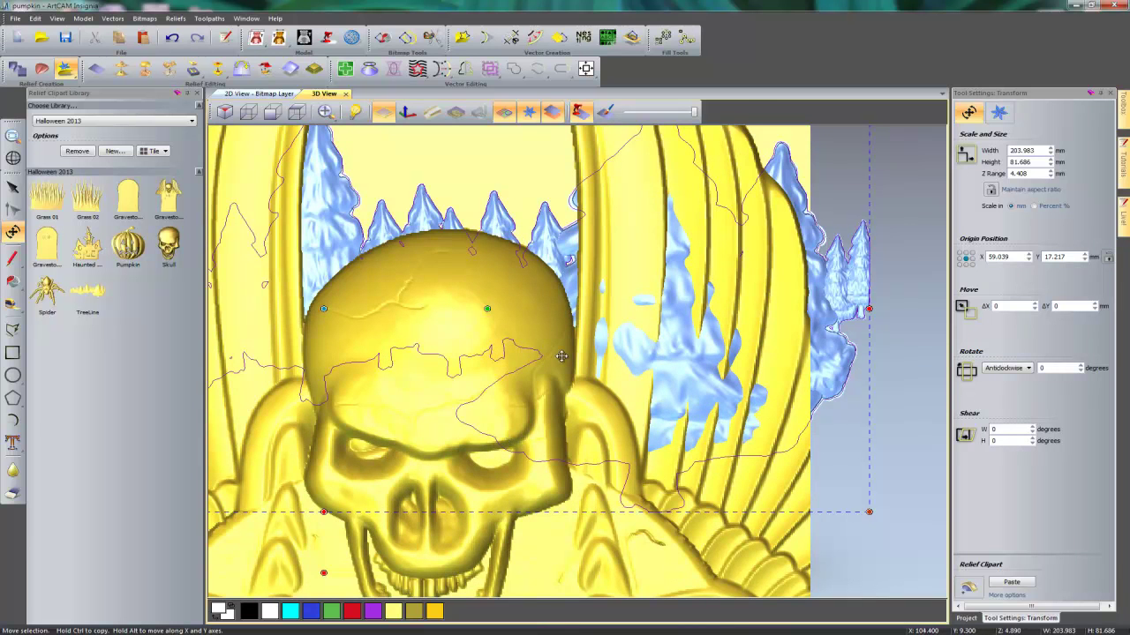
scroll(562, 356, "down", 2)
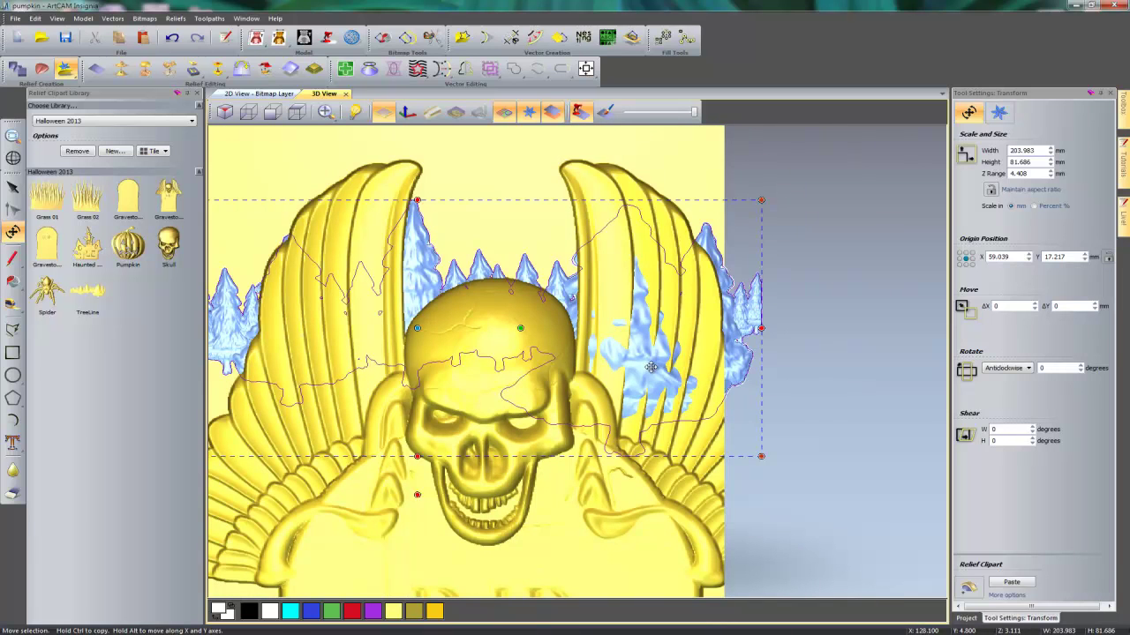
scroll(986, 234, "down", 2)
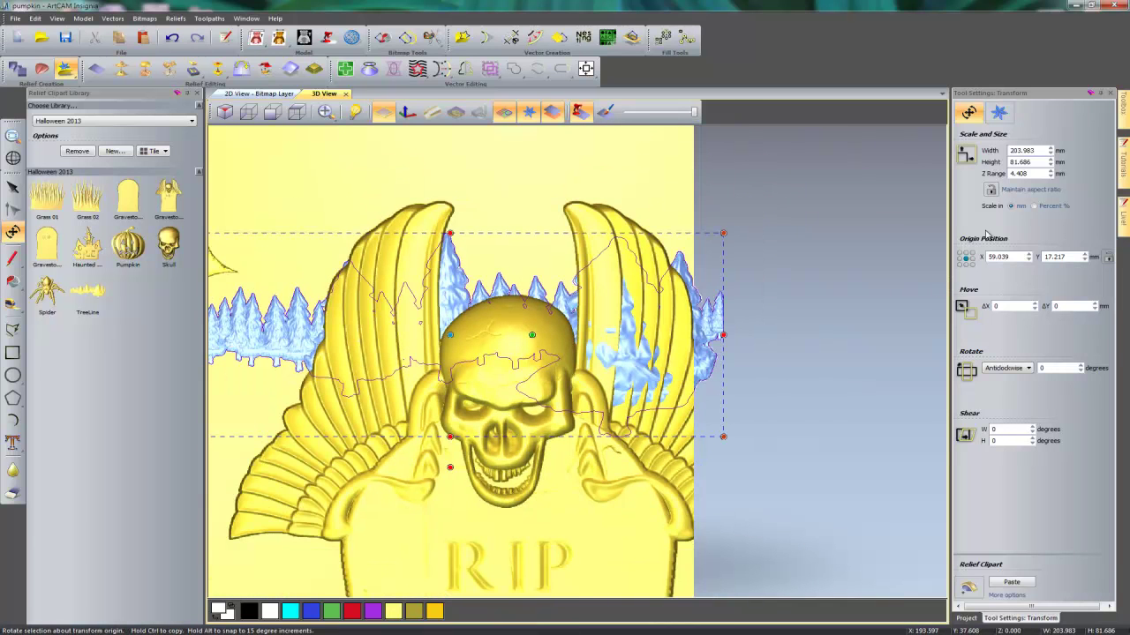
double_click(1032, 174)
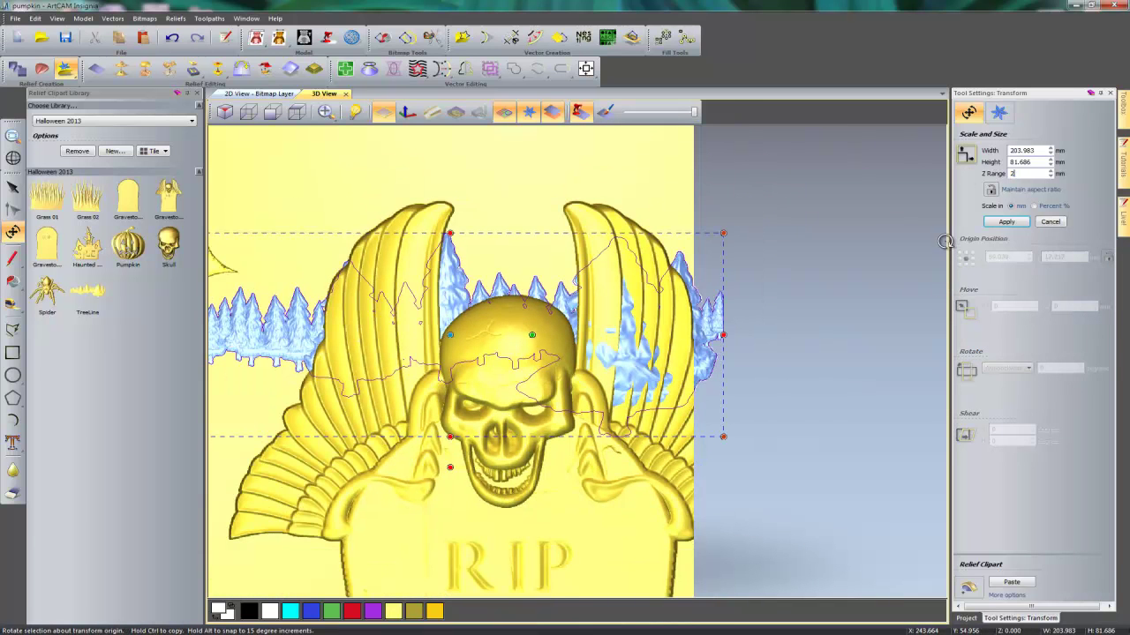
left_click(1006, 221)
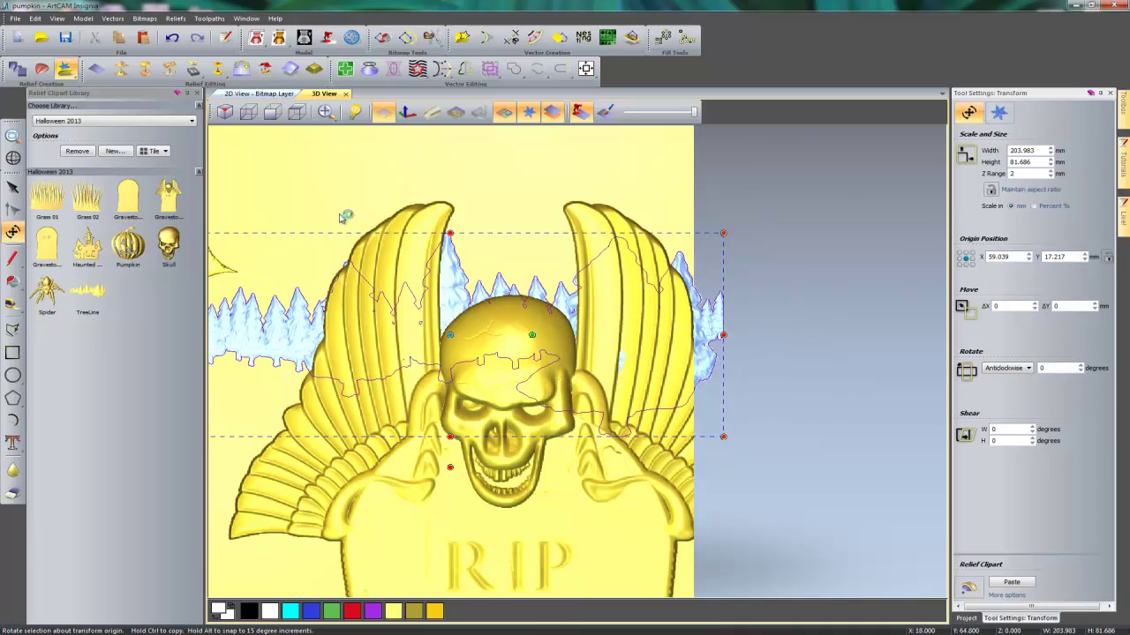
key("Escape")
Step: Mirror a copy of the tree line horizontally across the model
scroll(332, 227, "down", 3)
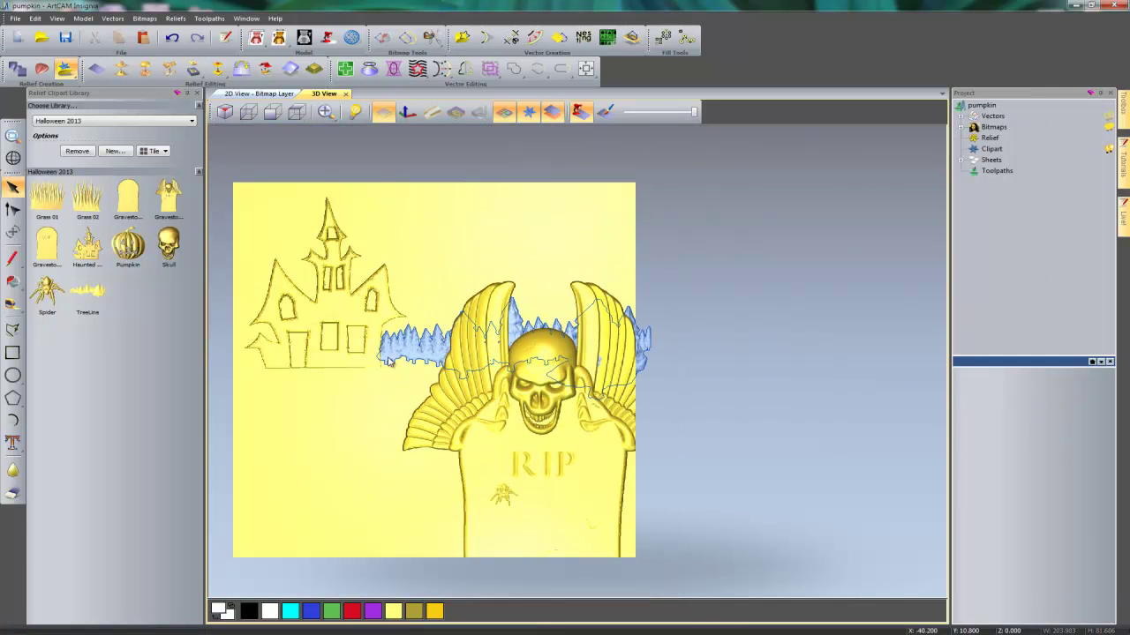
middle_click_drag(450, 231, 641, 230)
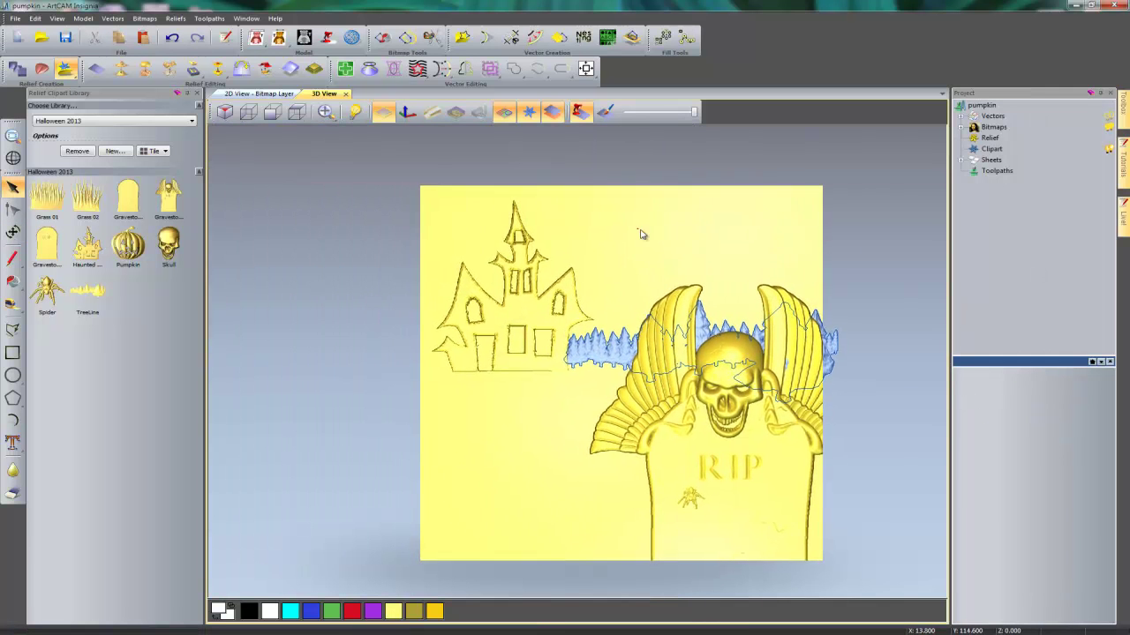
left_click(466, 68)
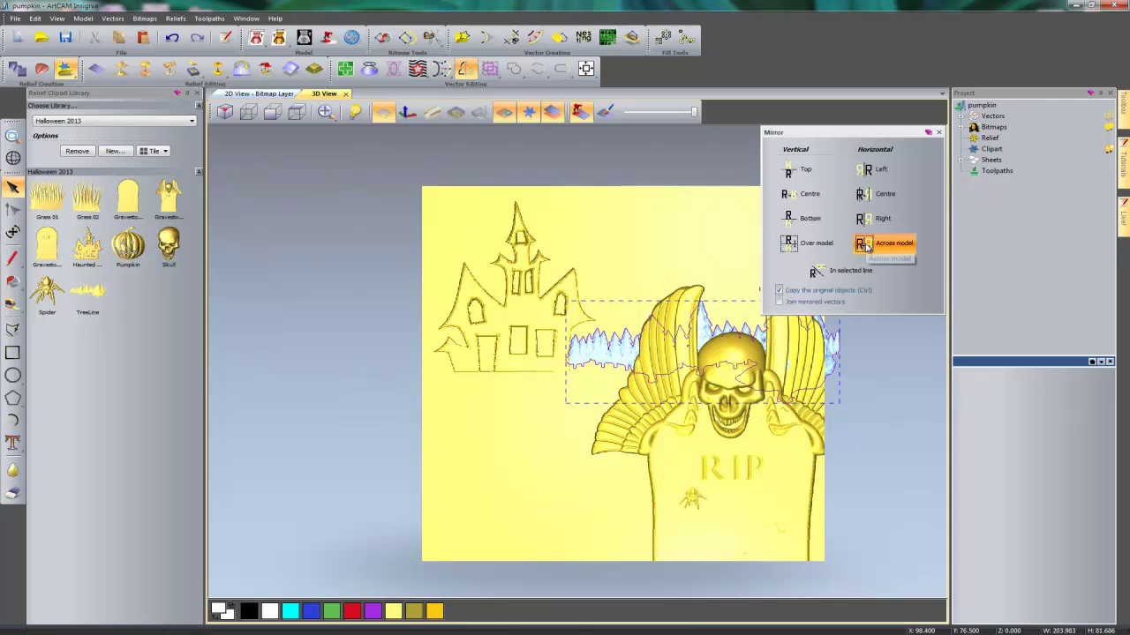
left_click(868, 246)
left_click(927, 133)
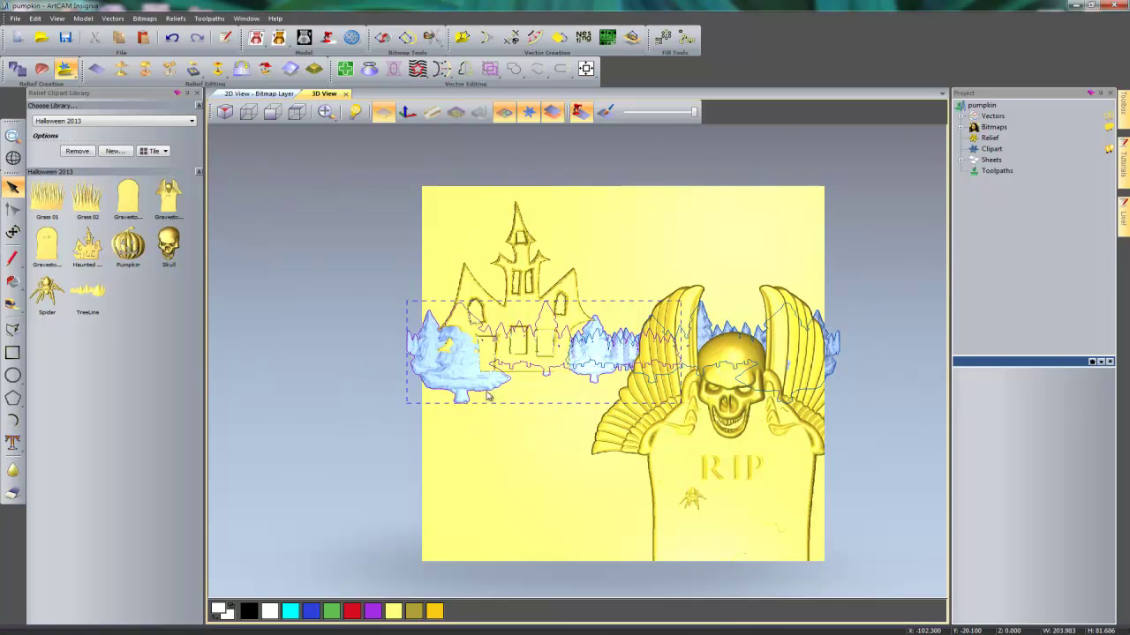
Step: Place one mirrored tree line left of the house and another at about X 55, Y 47 mm with a 0.75 mm Z range
left_click_drag(486, 391, 637, 352)
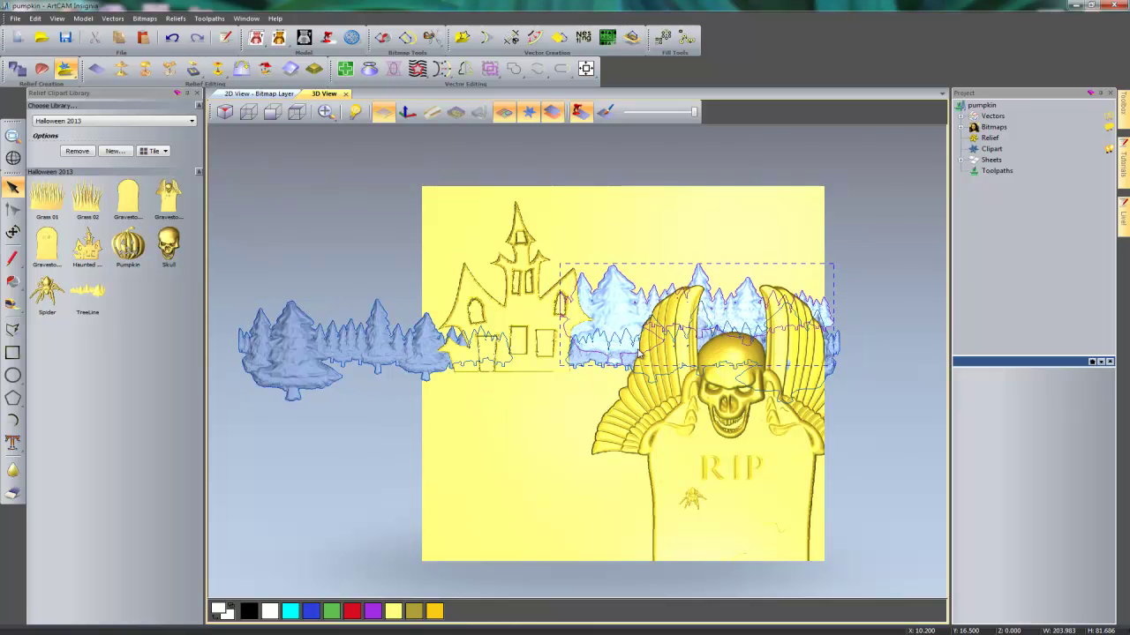
left_click(635, 318)
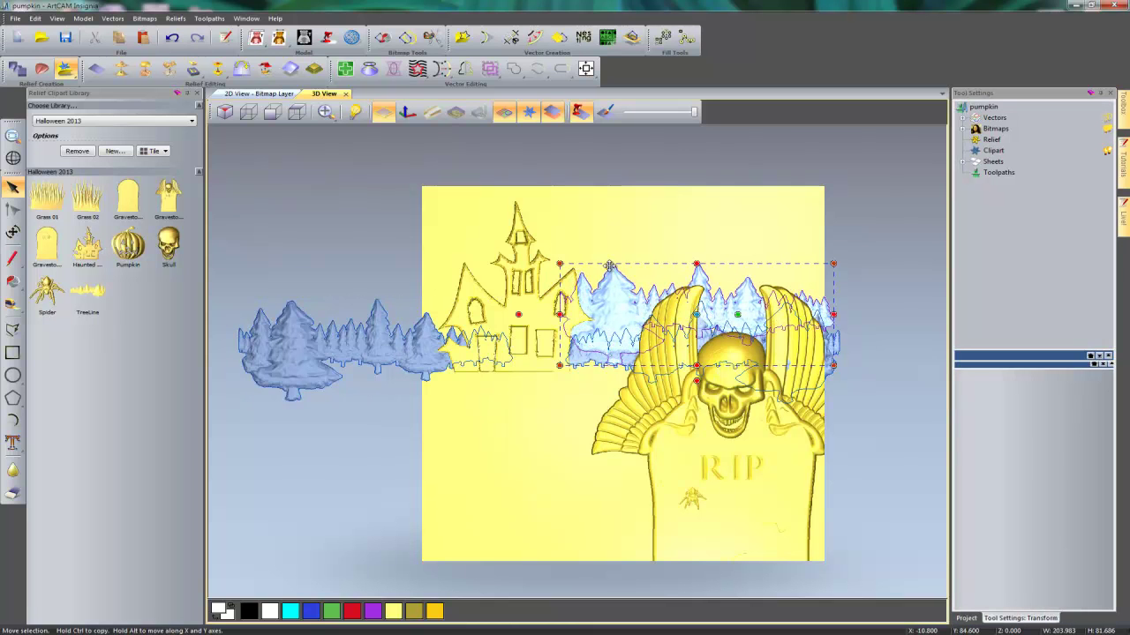
type("25")
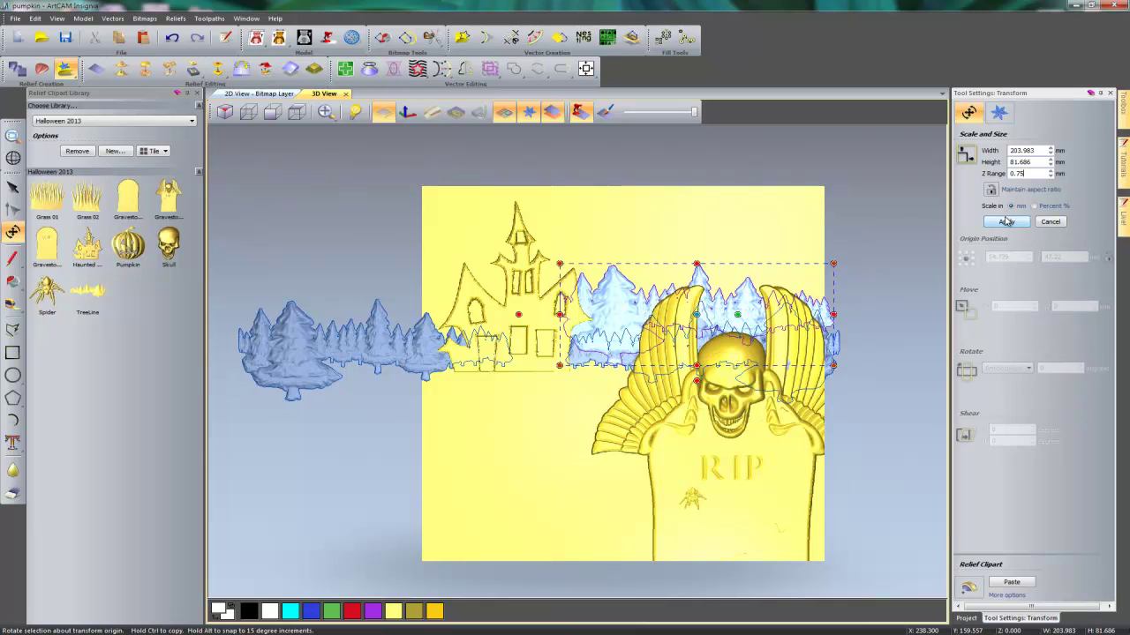
left_click(1006, 221)
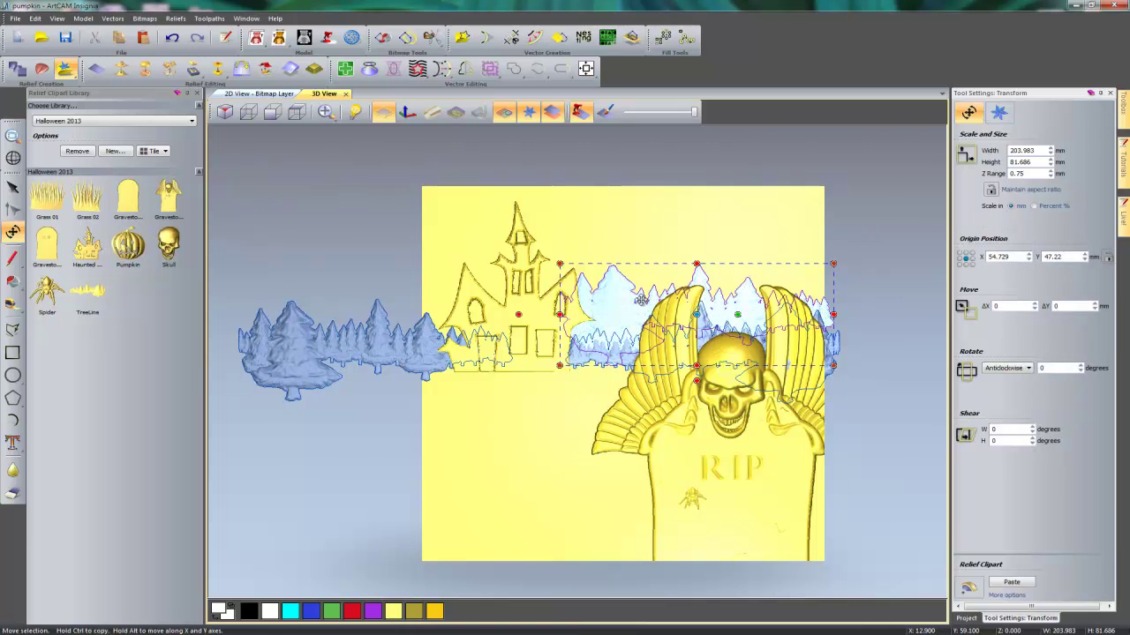
key("Escape")
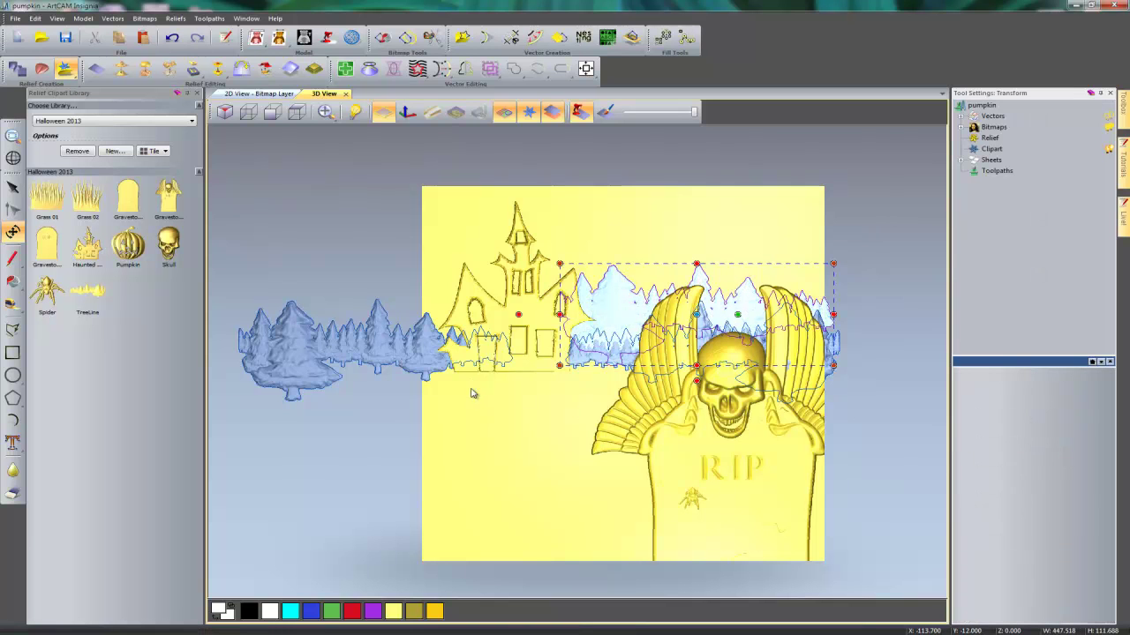
Step: Select all the tree lines together and paste them onto the relief with the Merge High combine mode
left_click(471, 392)
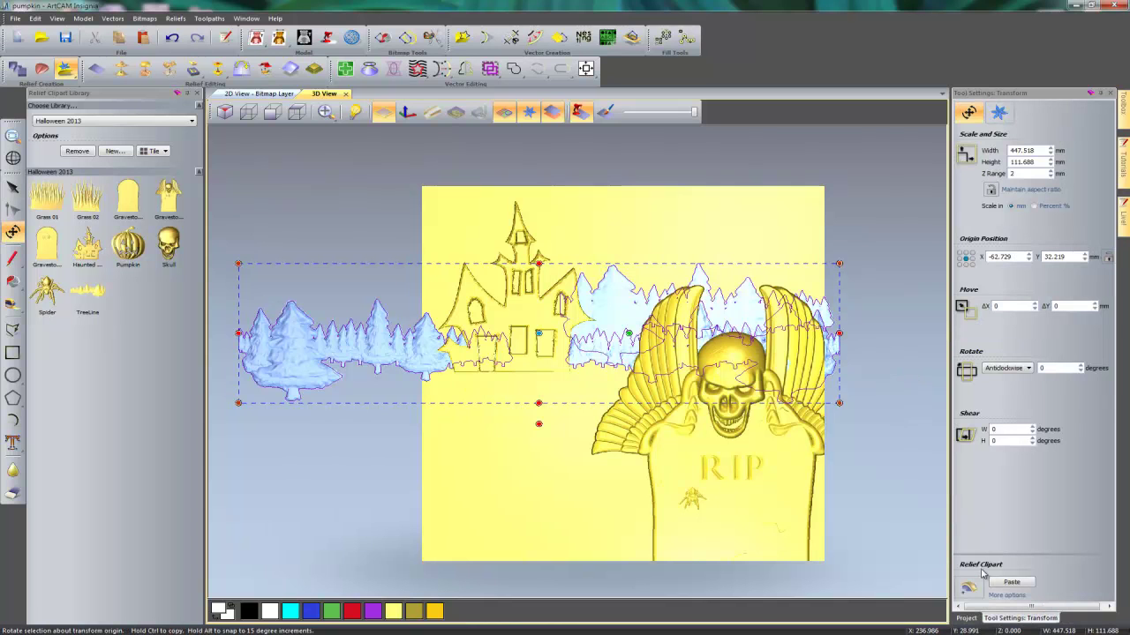
left_click(998, 114)
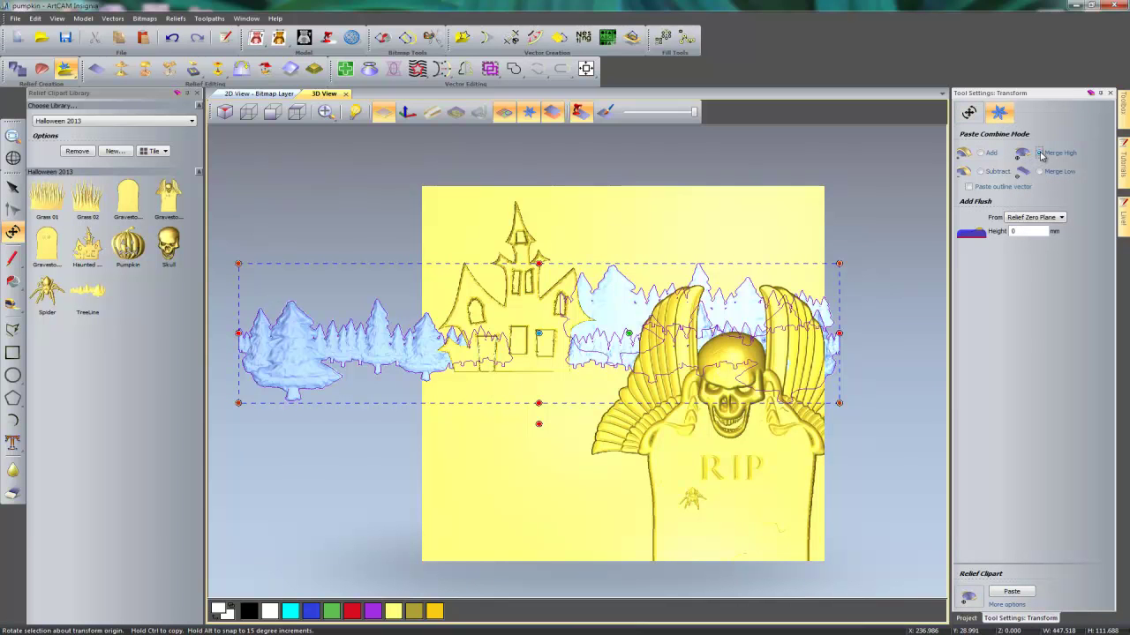
left_click(1021, 593)
Step: Add the cracked RIP gravestone clipart with locked aspect ratio, shrink it to about 11 by 19 mm, and set its Z range to 1.5 mm
left_click_drag(680, 469, 629, 310)
scroll(629, 310, "up", 3)
left_click_drag(687, 461, 291, 488)
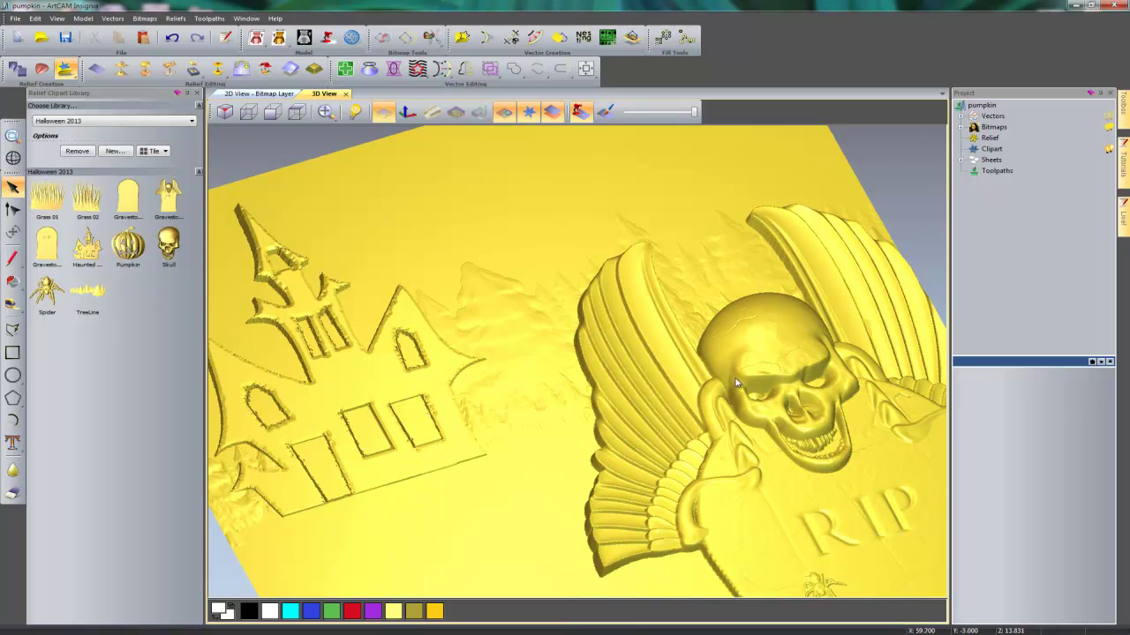
left_click(296, 111)
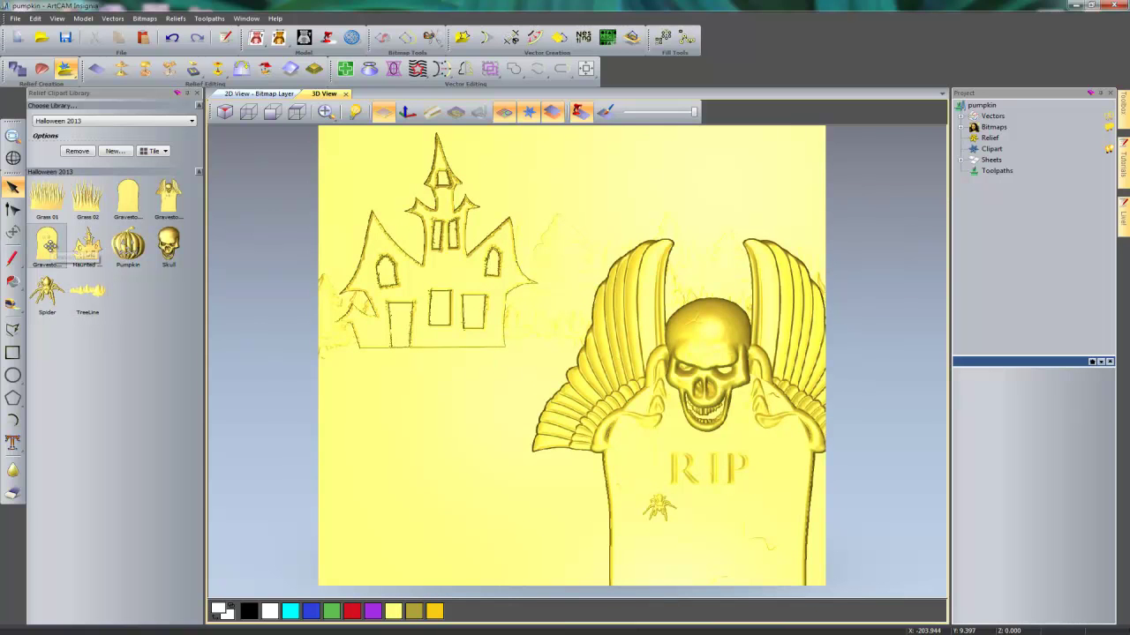
left_click_drag(49, 247, 438, 343)
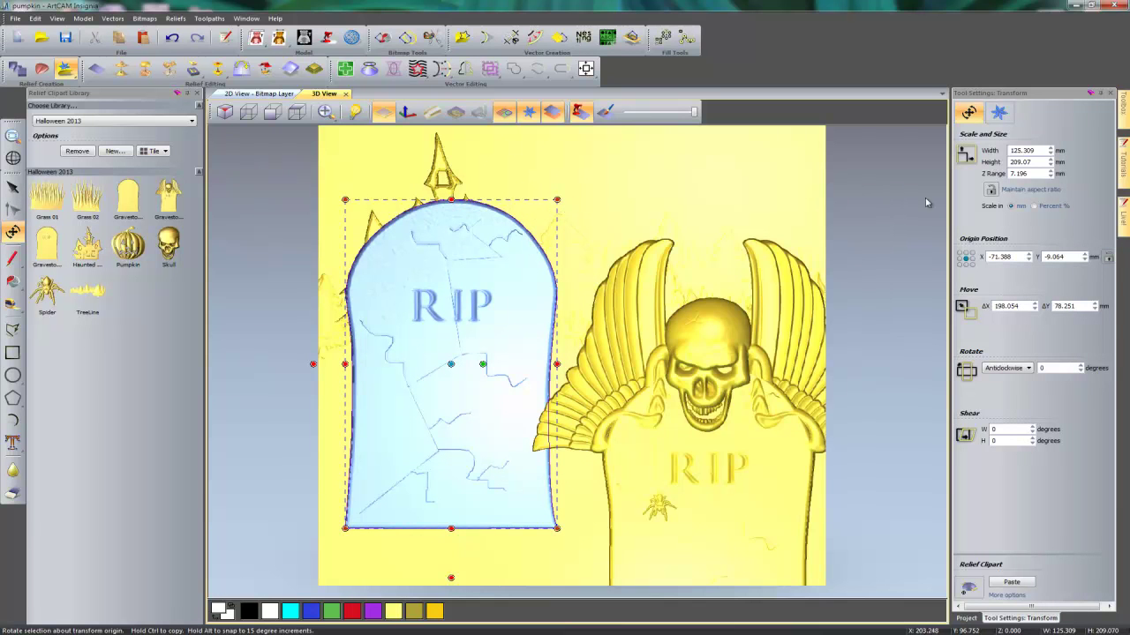
left_click(990, 189)
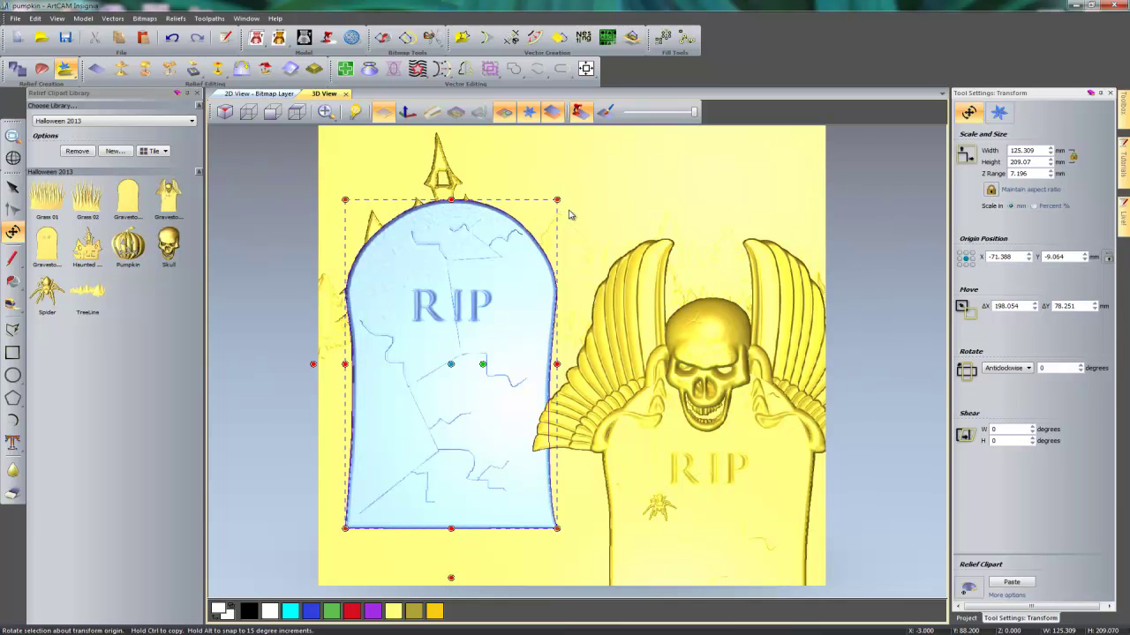
left_click_drag(557, 200, 351, 496)
left_click(1037, 173)
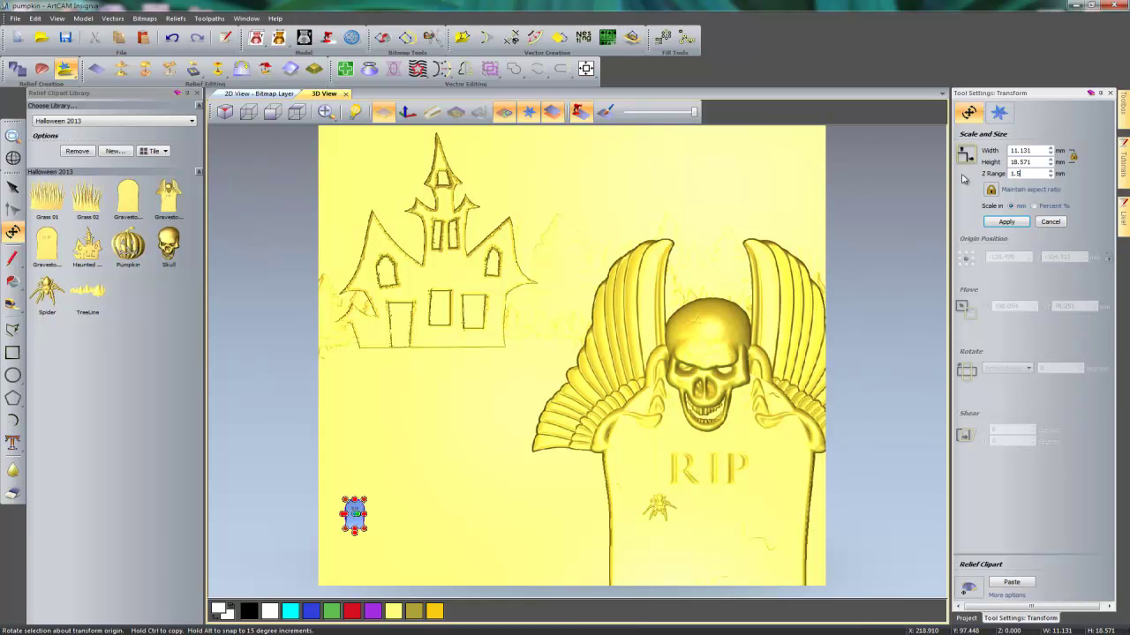
left_click(1004, 222)
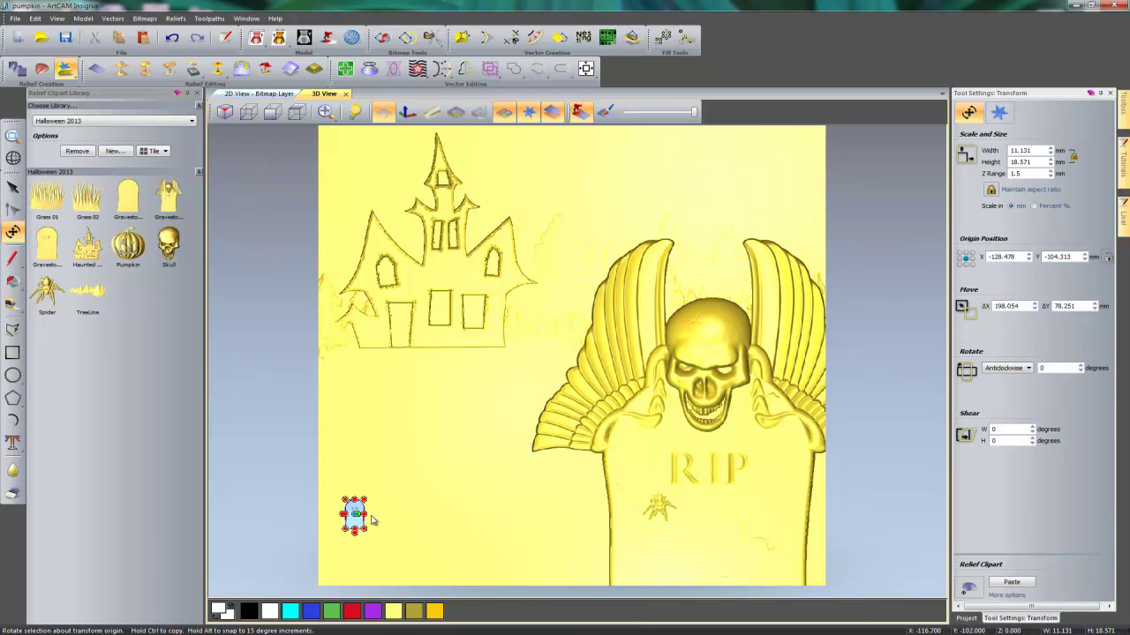
Step: Move the small gravestone beside the haunted house to about X -25, Y -6 mm, tilt it by about -6 degrees, and paste it
left_click_drag(364, 510, 533, 353)
scroll(528, 365, "up", 3)
left_click_drag(593, 329, 595, 334)
left_click_drag(546, 362, 551, 361)
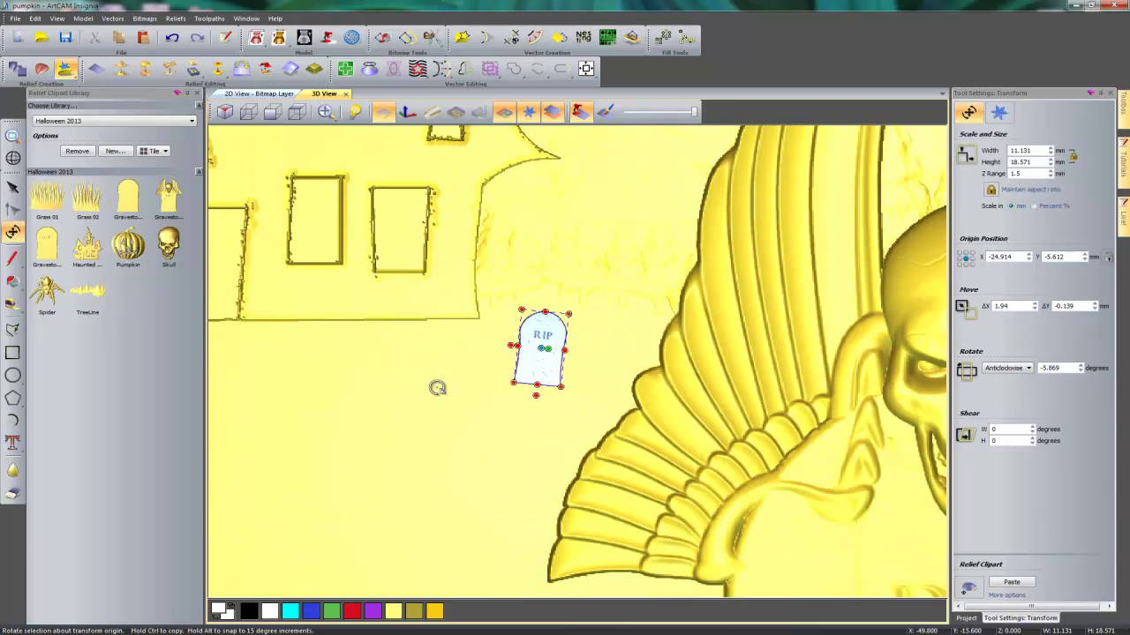
scroll(436, 395, "down", 3)
key("Return")
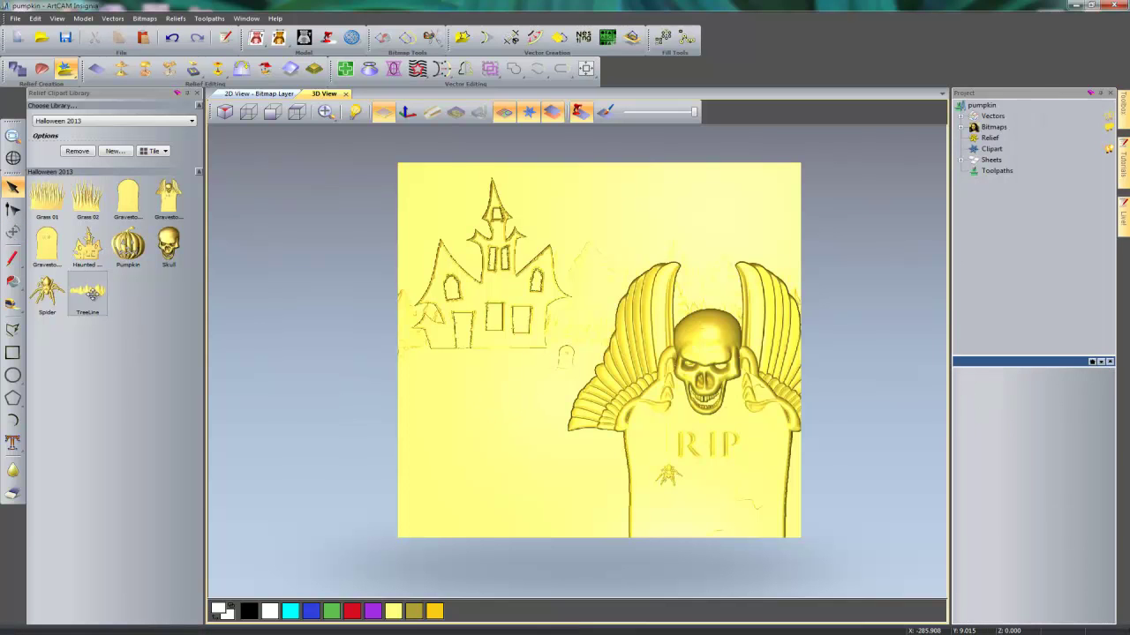
Step: Add the blank gravestone clipart below the haunted house, shrink it to about 49 by 82 mm, and set its Z range to 3 mm
left_click_drag(128, 201, 492, 413)
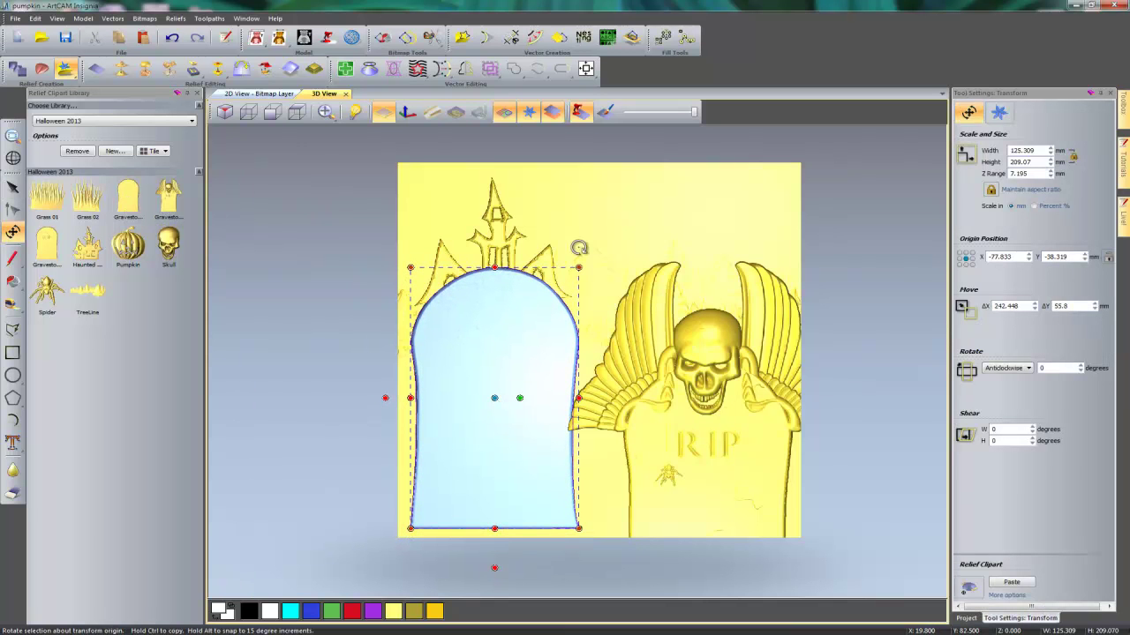
left_click_drag(579, 267, 477, 427)
left_click_drag(455, 465, 495, 427)
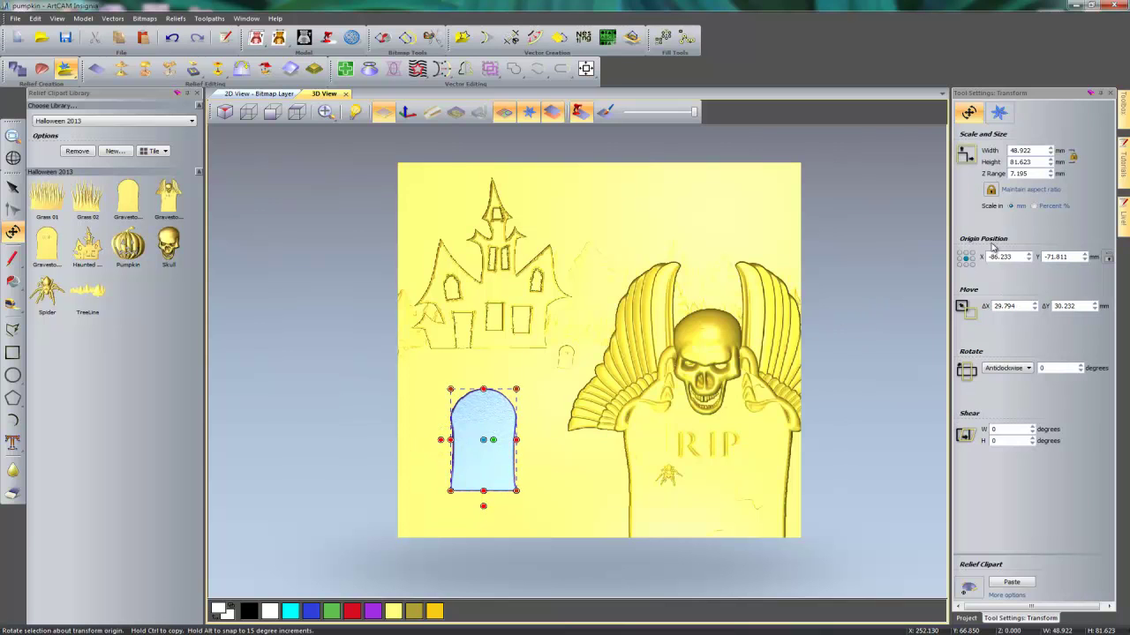
double_click(1032, 174)
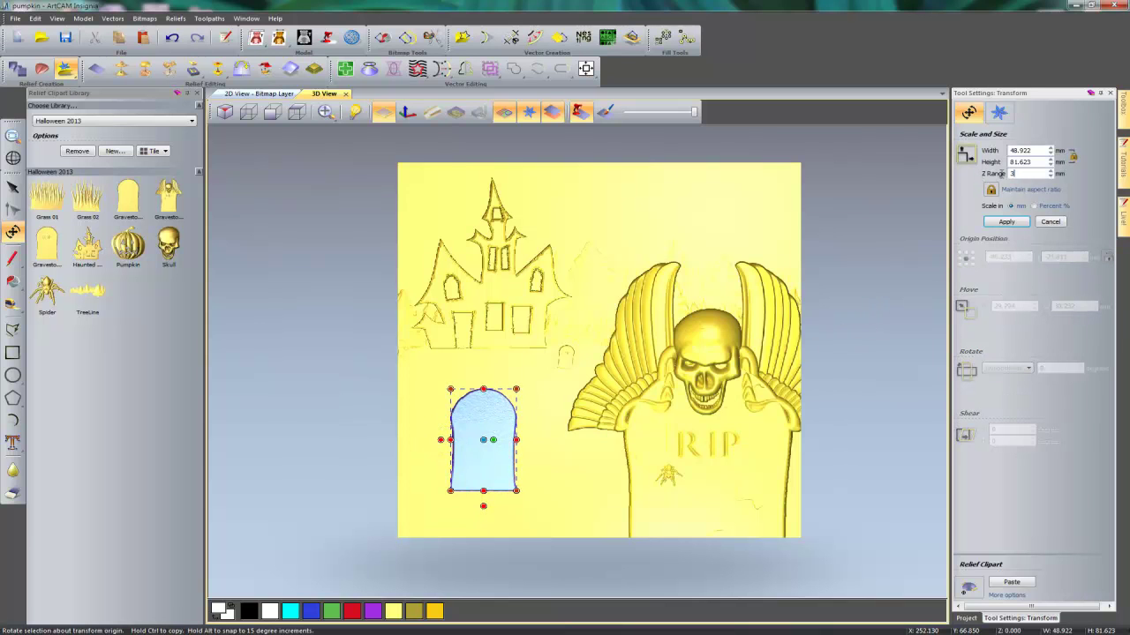
left_click(1006, 222)
Step: Tilt the blank gravestone about 3.4 degrees anticlockwise, position it at about X -90, Y -74 mm, and paste it onto the relief
left_click_drag(548, 412, 491, 424)
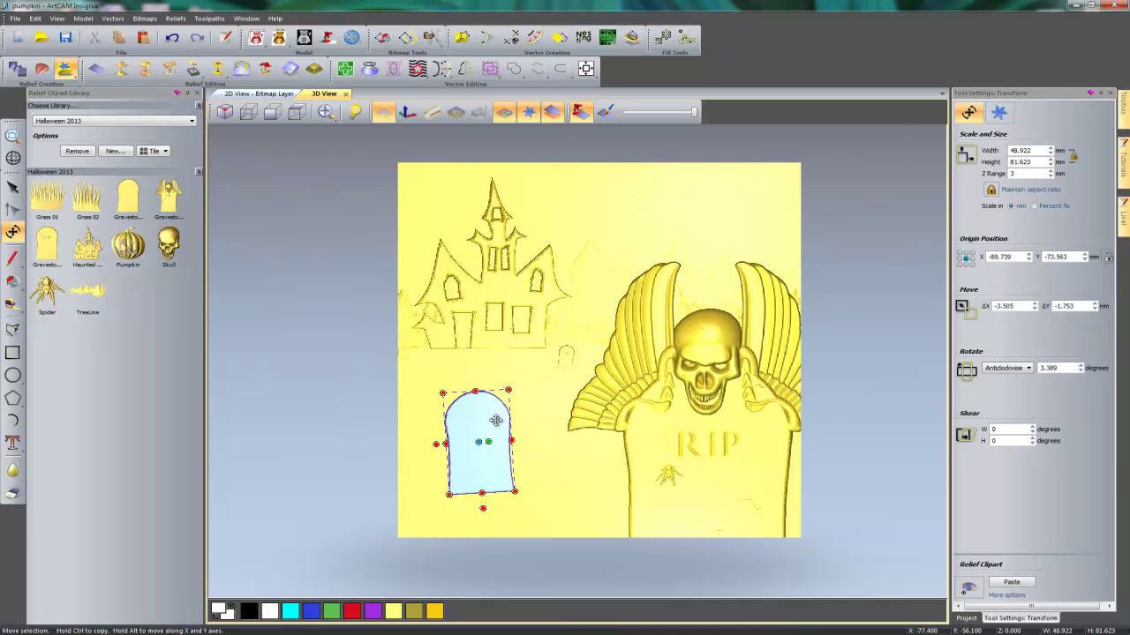
key("Escape")
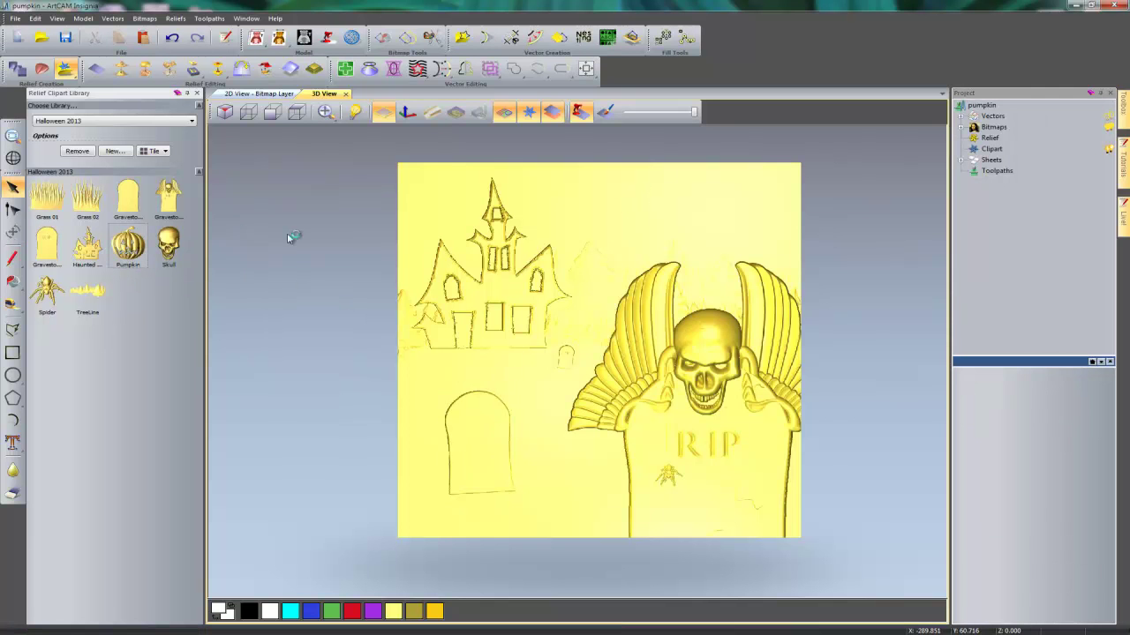
left_click(499, 427)
Step: Add the pumpkin clipart over the blank gravestone's lower right corner, shrink it to about 34 by 36 mm, and set its Z range to 3 mm
left_click_drag(128, 246, 532, 371)
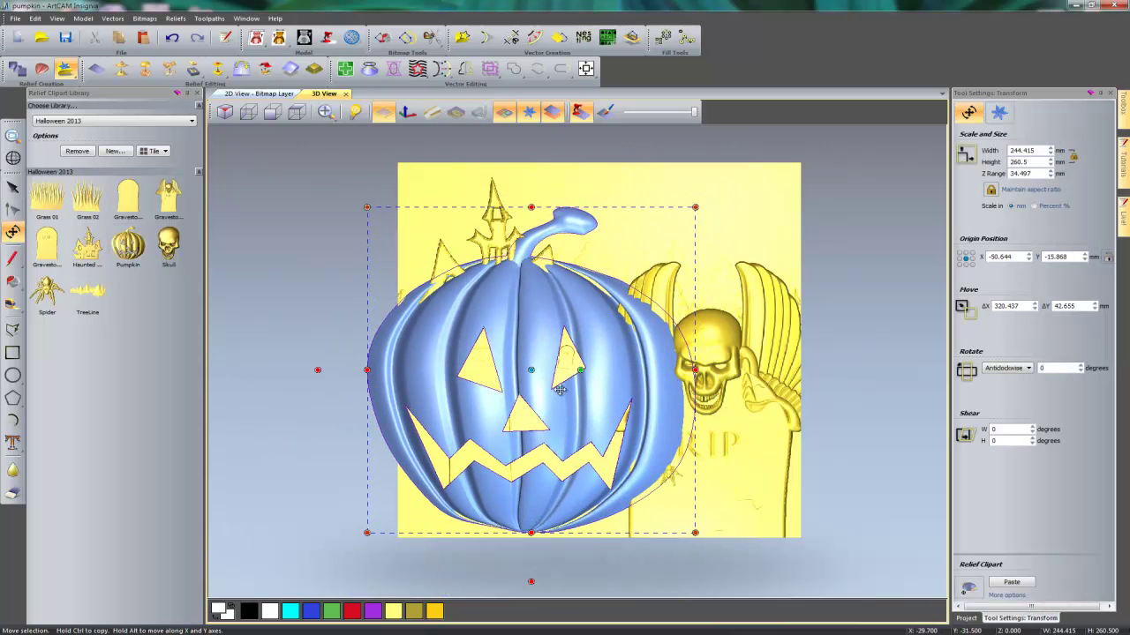
left_click_drag(694, 208, 519, 477)
scroll(517, 481, "up", 5)
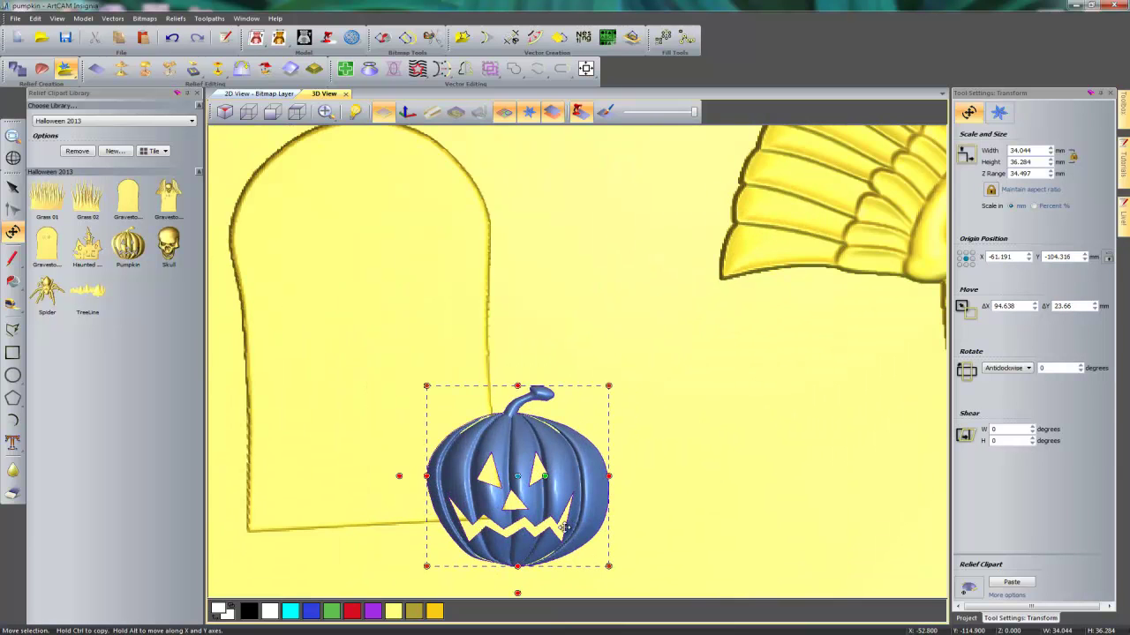
middle_click_drag(553, 550, 613, 381)
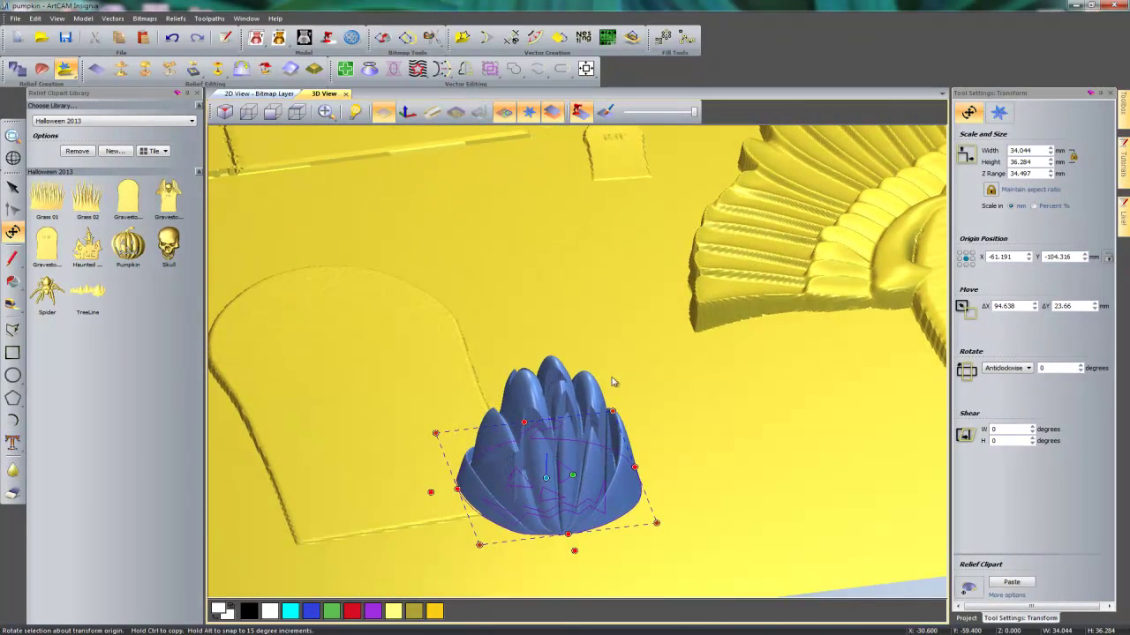
double_click(1015, 174)
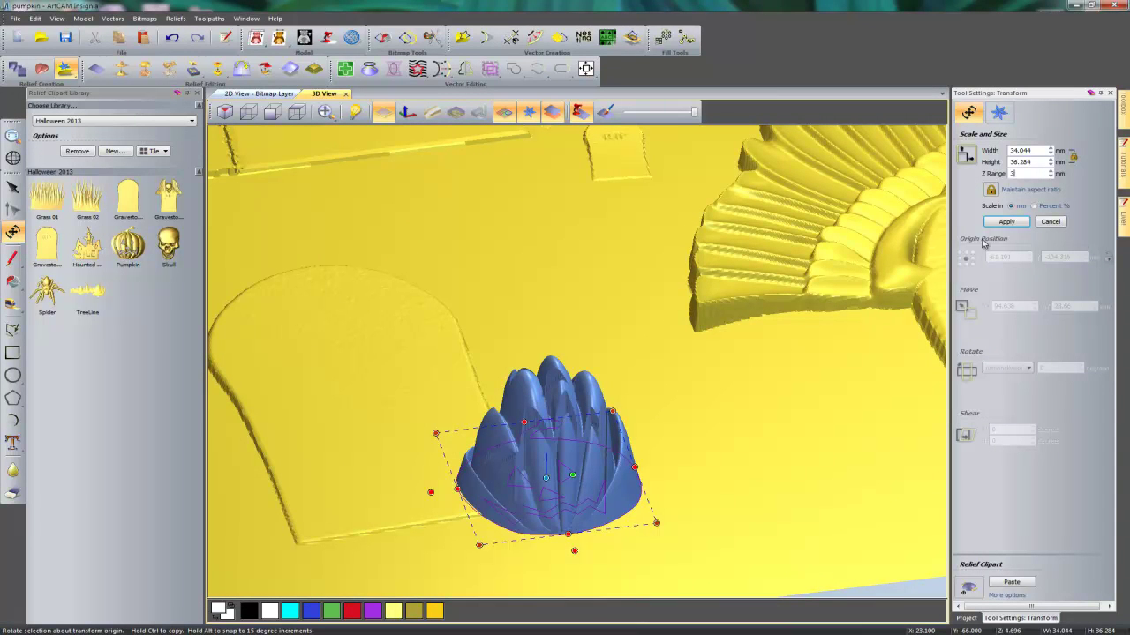
left_click(1006, 222)
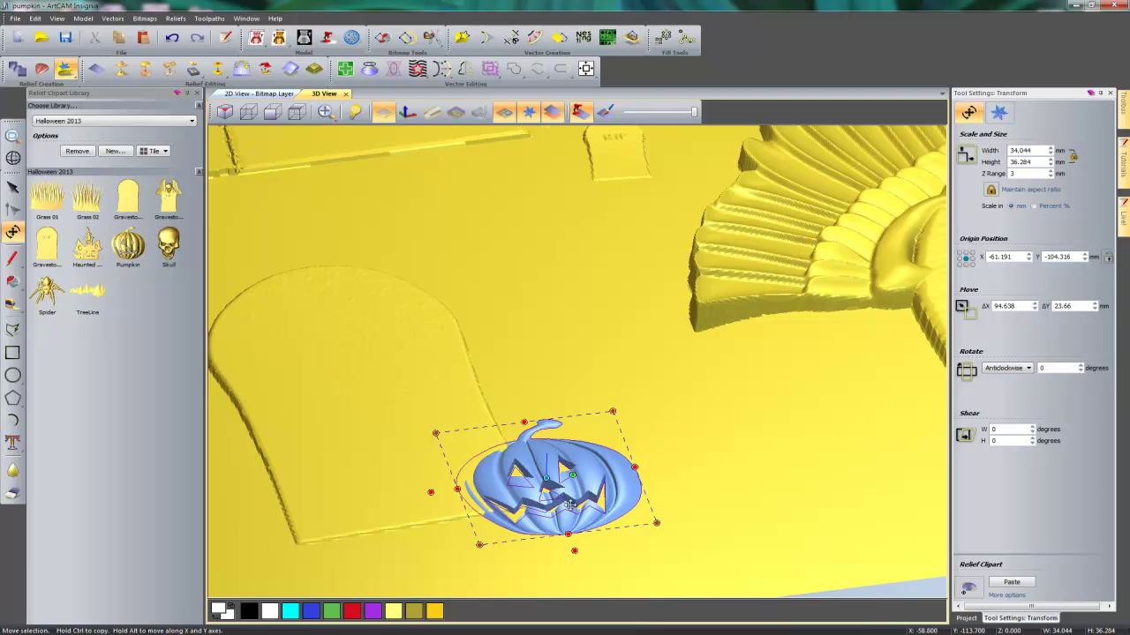
Step: Set the pumpkin's flush height to 2 mm from the relief zero plane and paste it onto the relief
middle_click_drag(619, 361, 596, 479)
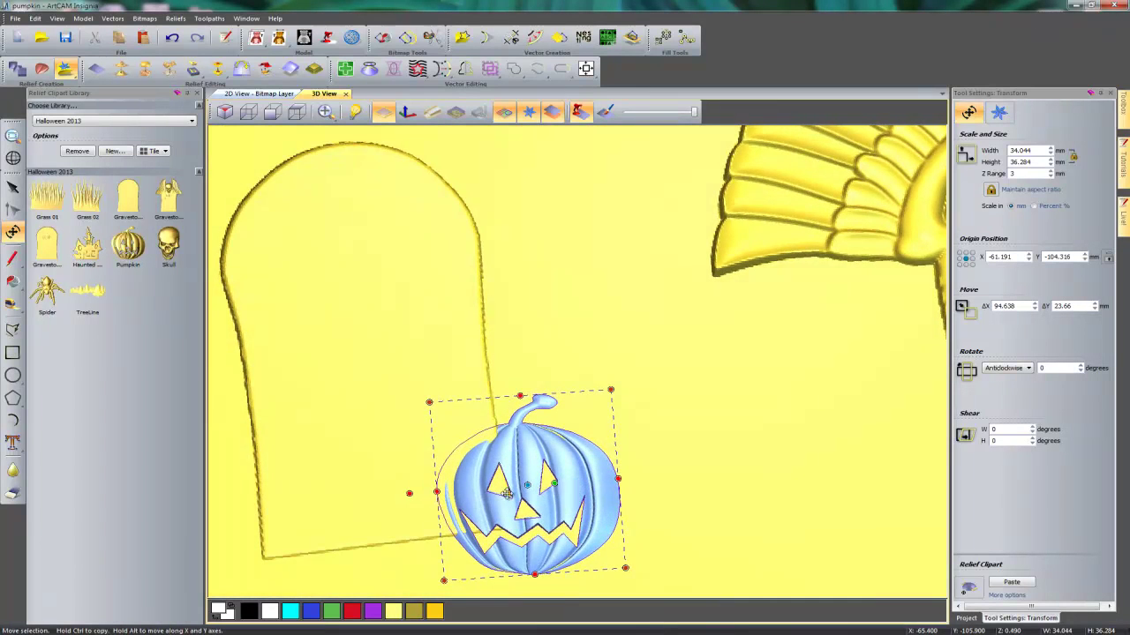
scroll(495, 360, "up", 3)
scroll(432, 474, "down", 3)
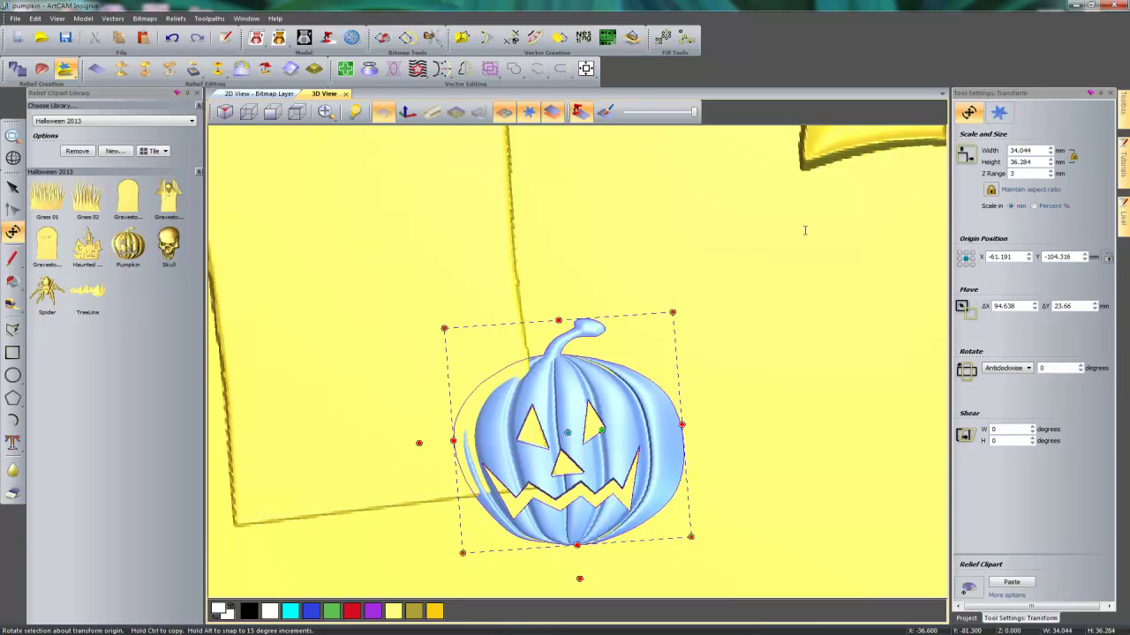
left_click(998, 112)
double_click(1026, 232)
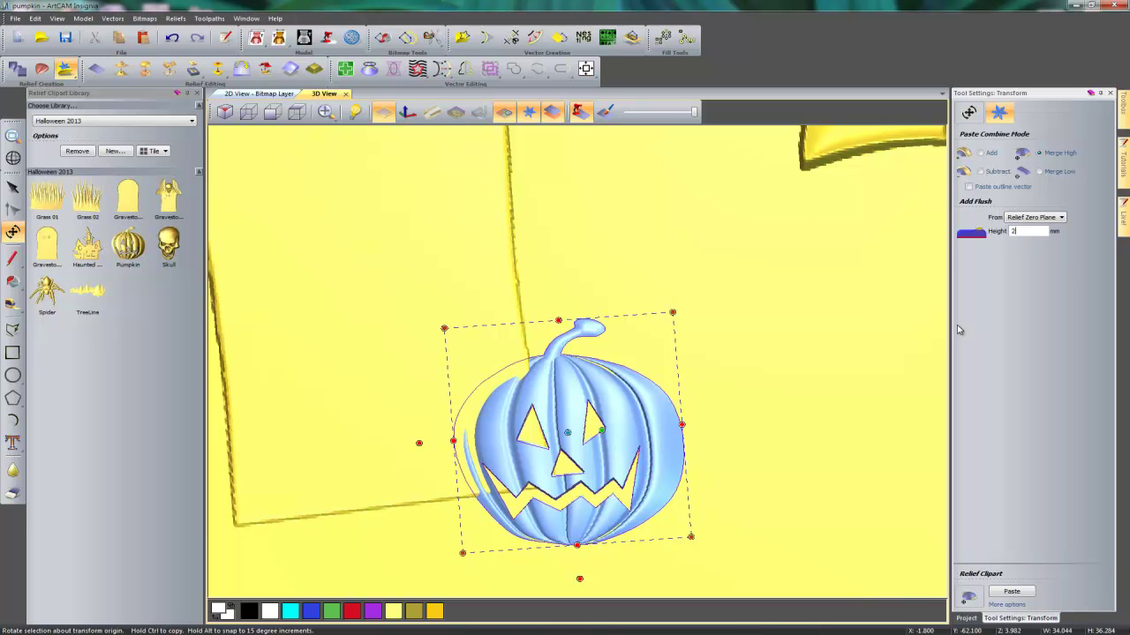
left_click(1012, 592)
Step: Examine the pasted pumpkin's height and edges against the blank gravestone from several angles
left_click_drag(522, 501, 568, 517)
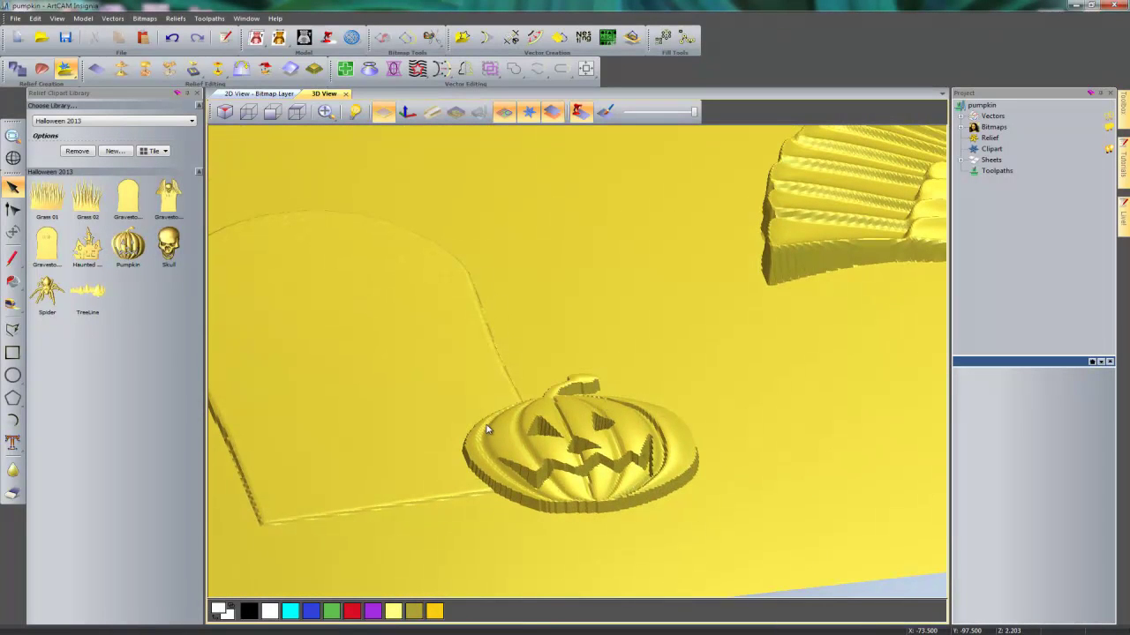
scroll(586, 437, "down", 3)
left_click_drag(586, 437, 594, 500)
scroll(563, 567, "up", 3)
left_click_drag(563, 567, 556, 566)
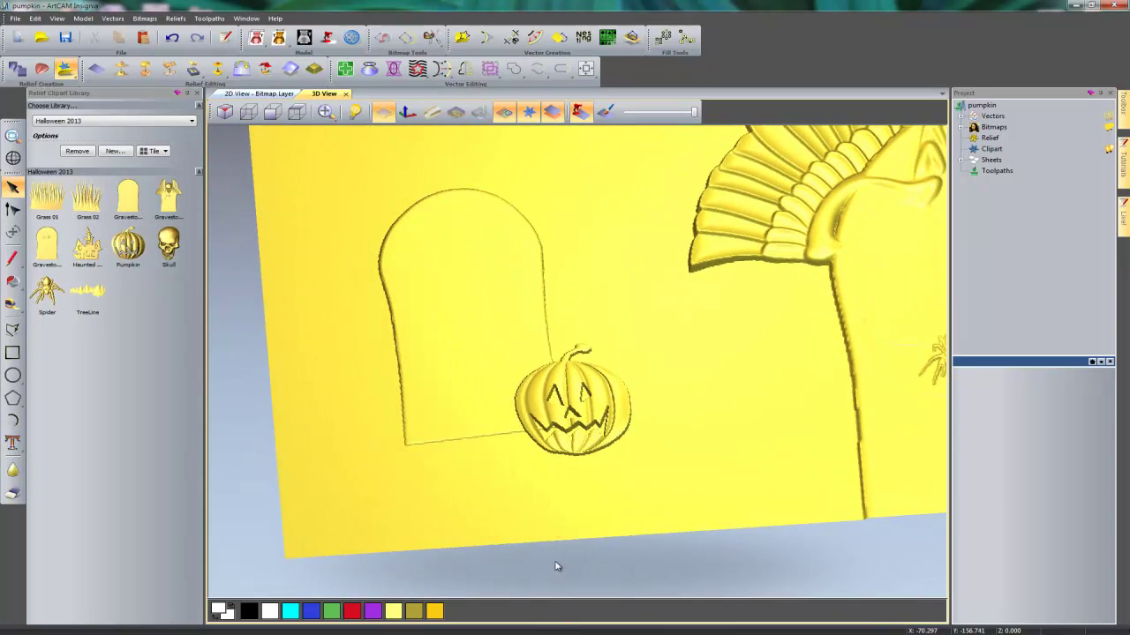
left_click_drag(523, 506, 524, 523)
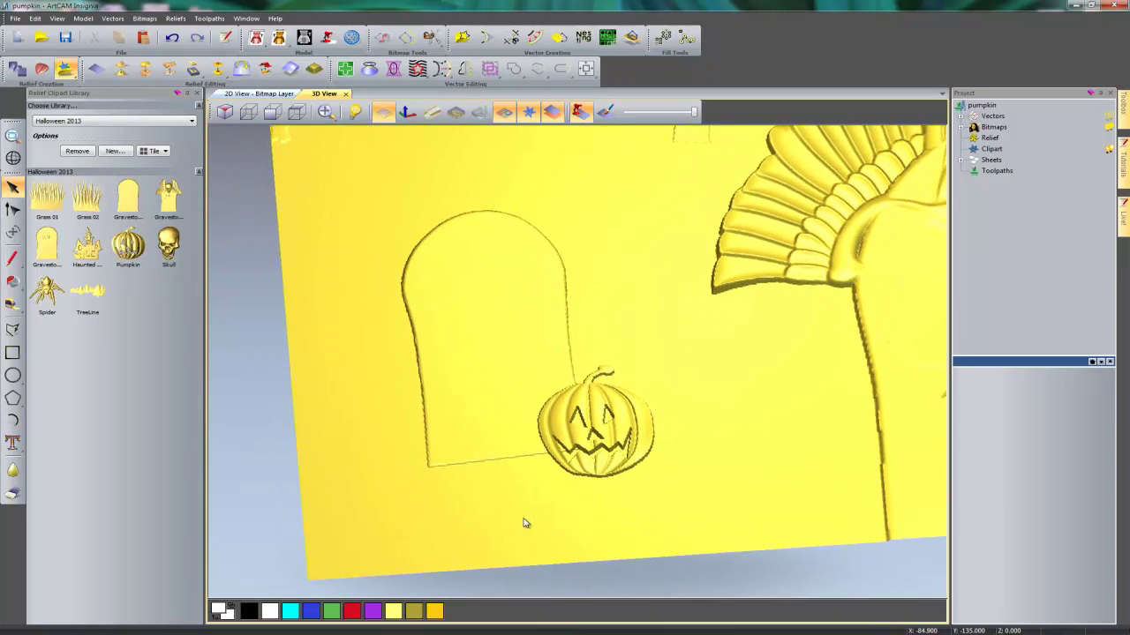
left_click(296, 112)
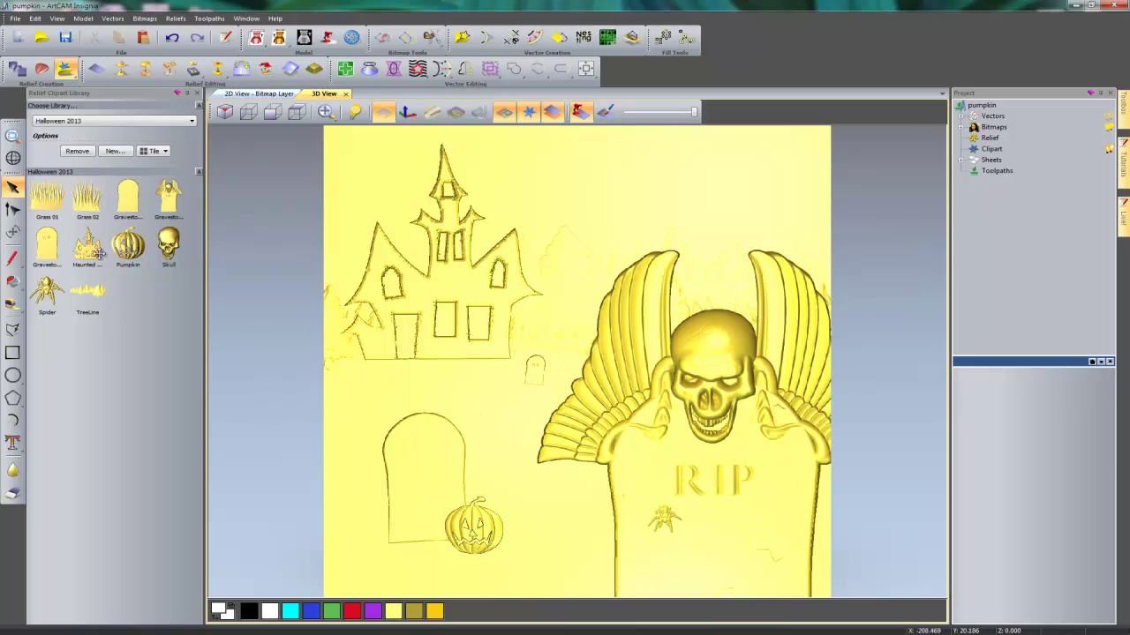
Step: Add the Grass 01 clipart, shrink it to about 24 by 19 mm beside the relief, and try a 2 mm Z range
left_click_drag(47, 203, 322, 221)
left_click_drag(341, 260, 461, 379)
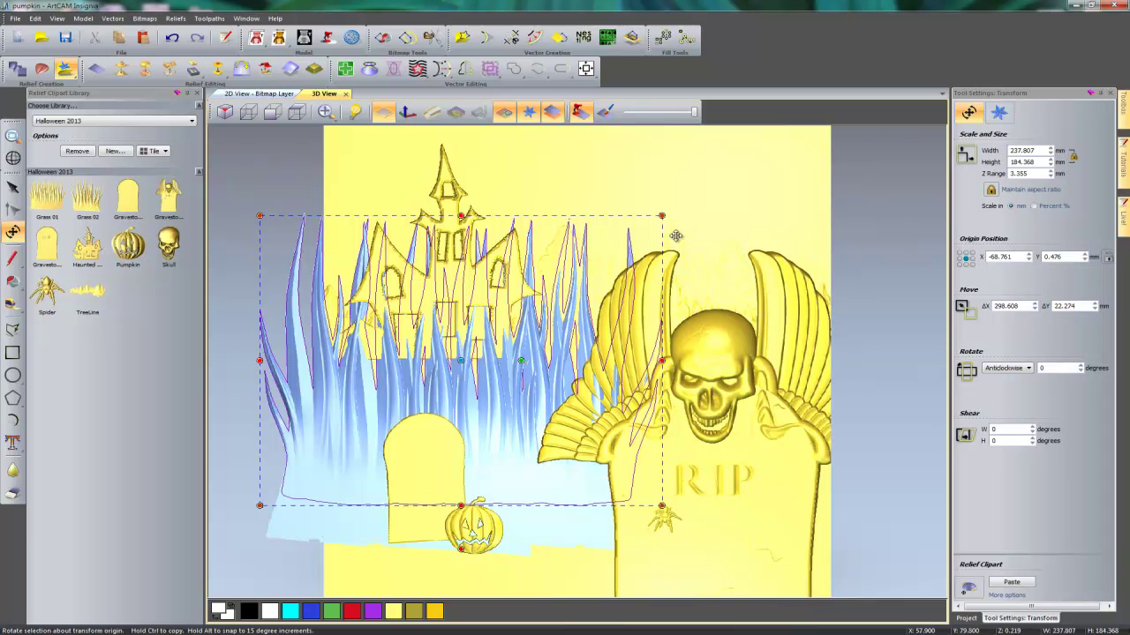
left_click_drag(660, 217, 298, 473)
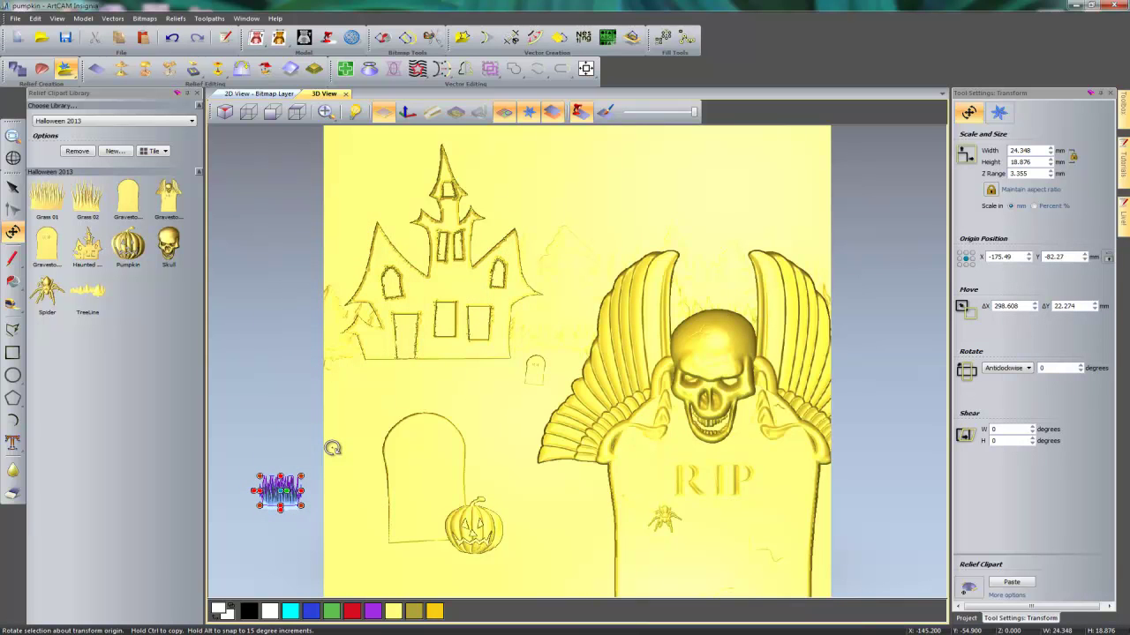
double_click(1037, 174)
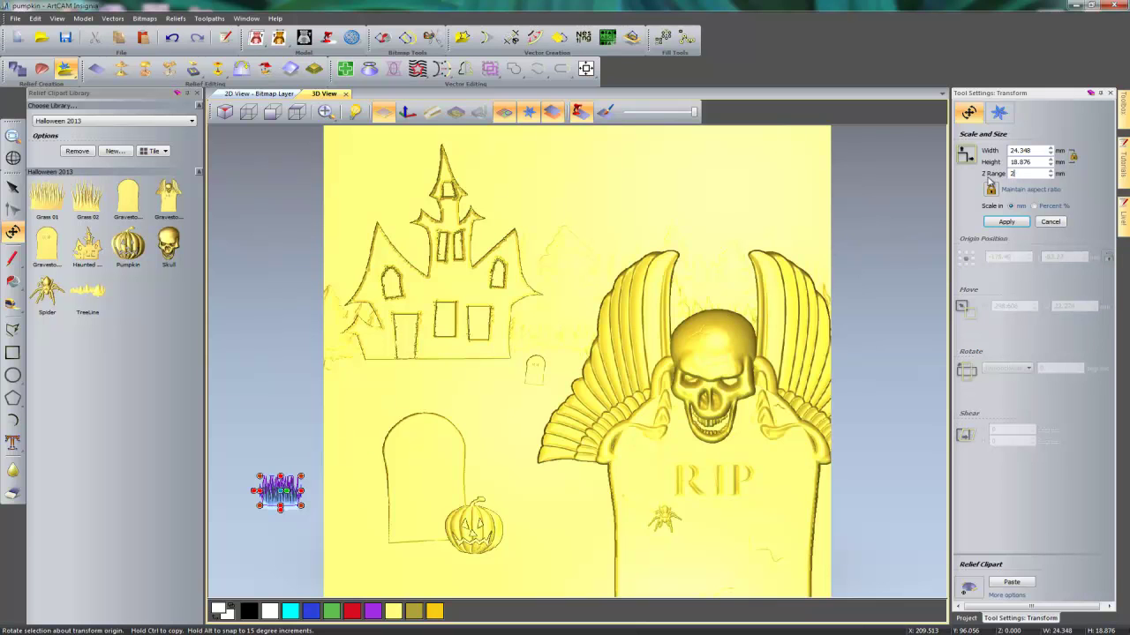
left_click(1007, 222)
Step: Move the grass patch to the house's lower left corner at about X -125, Y 5 mm and set its Z range to 2 mm
left_click_drag(304, 477, 414, 359)
scroll(374, 357, "up", 5)
left_click_drag(618, 353, 922, 256)
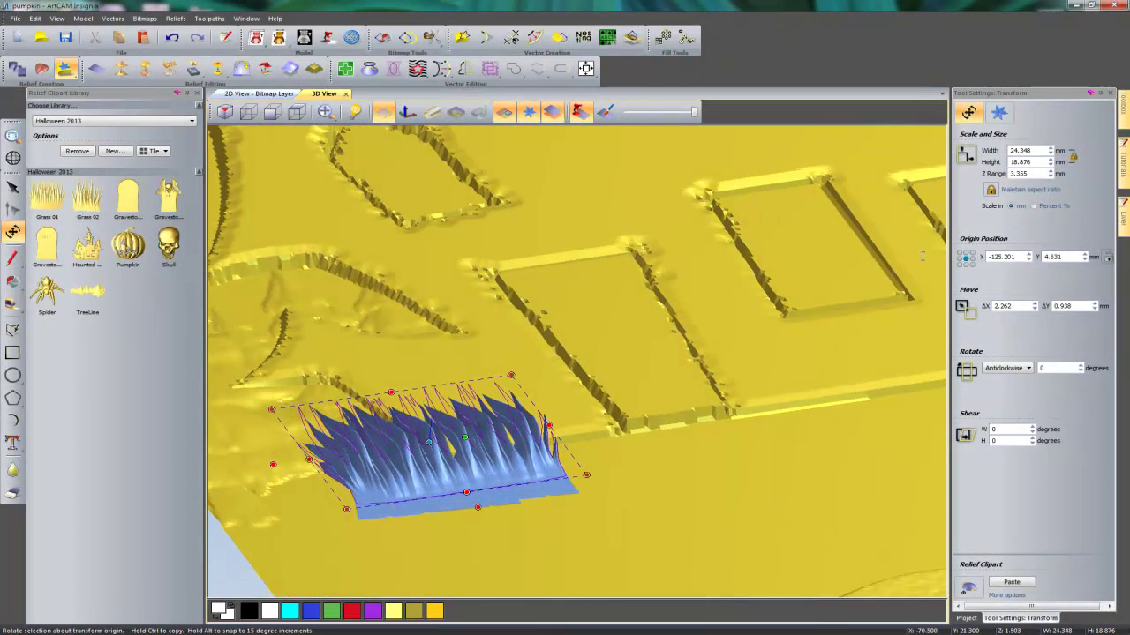
double_click(1022, 174)
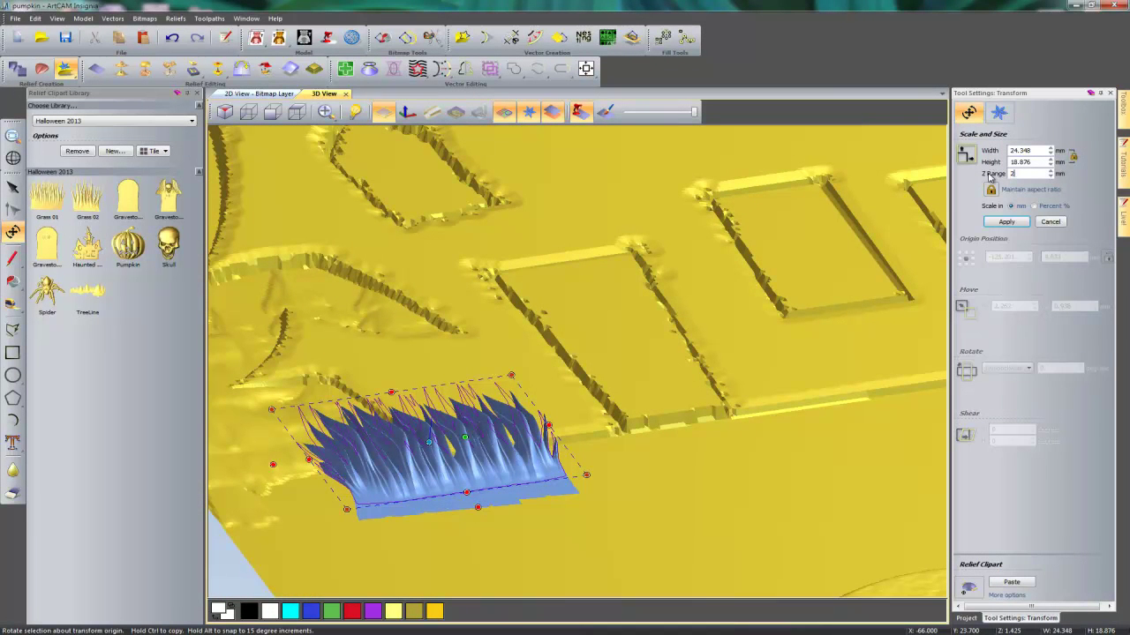
type("2")
left_click(1006, 221)
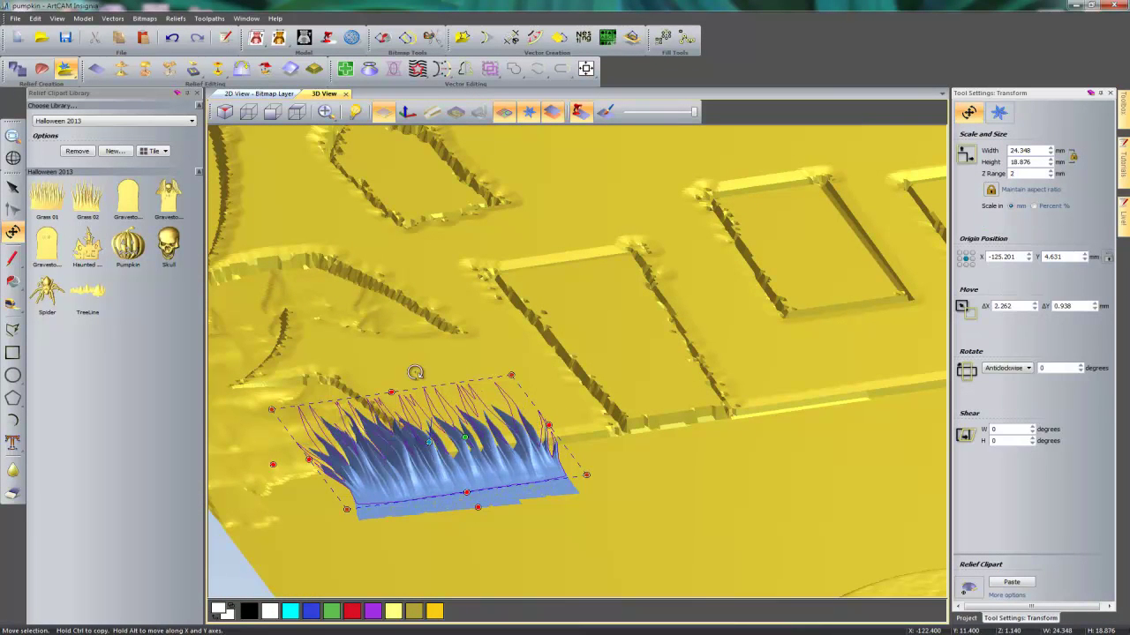
Step: Duplicate the grass patch into overlapping rows along the haunted house's base and in front of the small gravestone
left_click(307, 117)
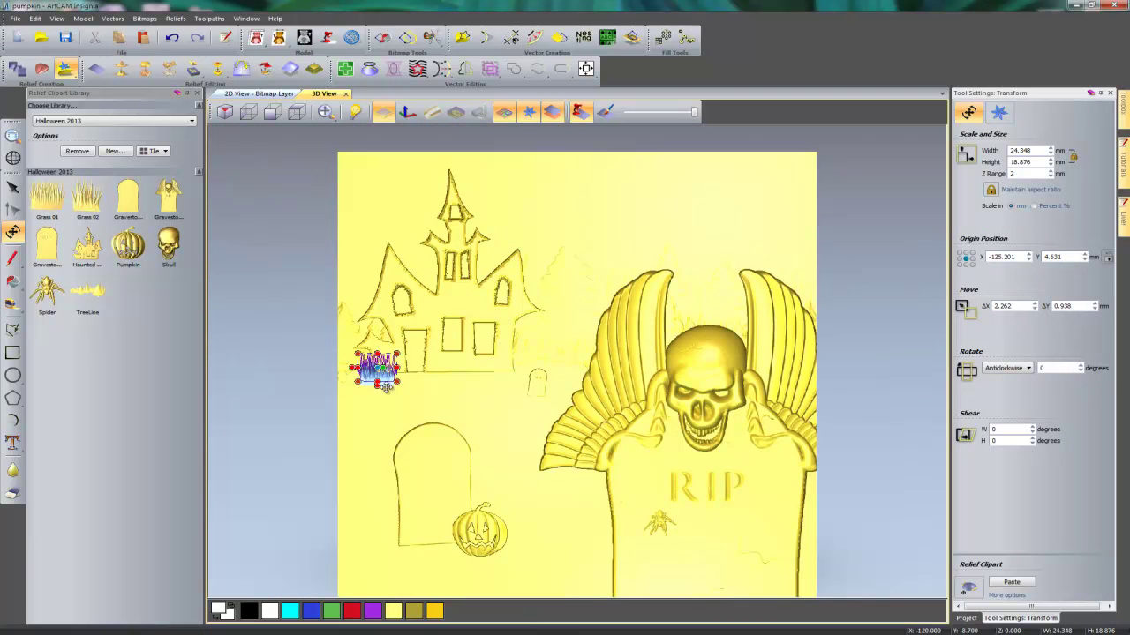
left_click_drag(378, 370, 854, 369)
scroll(360, 381, "up", 3)
left_click_drag(854, 369, 886, 439, "ctrl")
left_click_drag(926, 441, 582, 420)
scroll(900, 429, "down", 2)
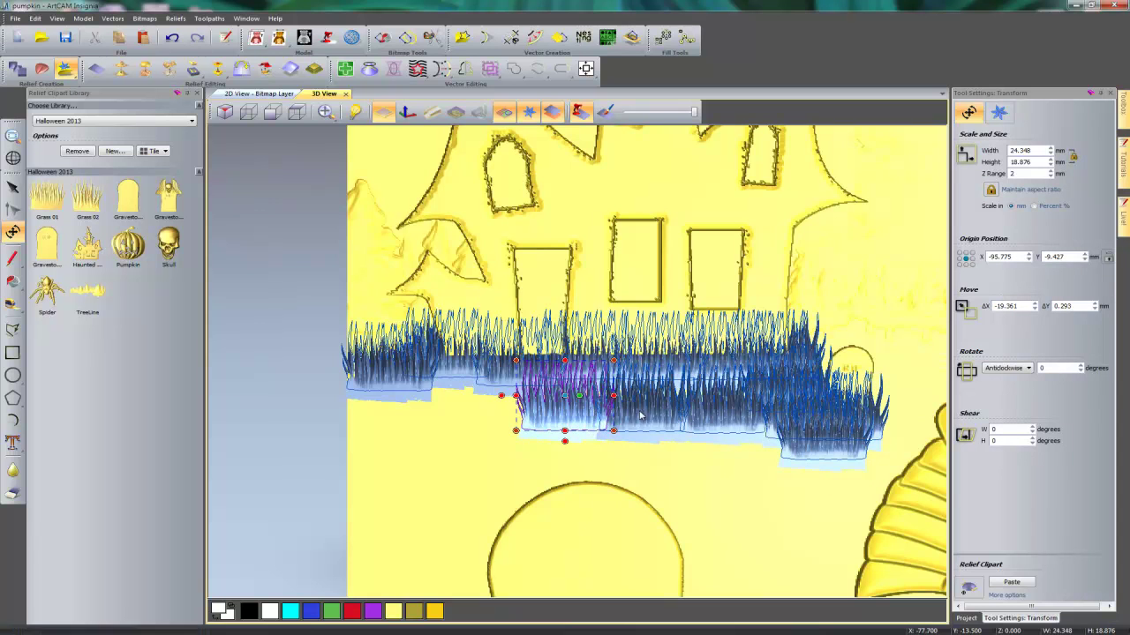
Step: Extend the lawn downward with copied groups of grass patches and individual copies at the lower left
left_click(703, 415, "shift")
left_click_drag(707, 419, 769, 457, "ctrl")
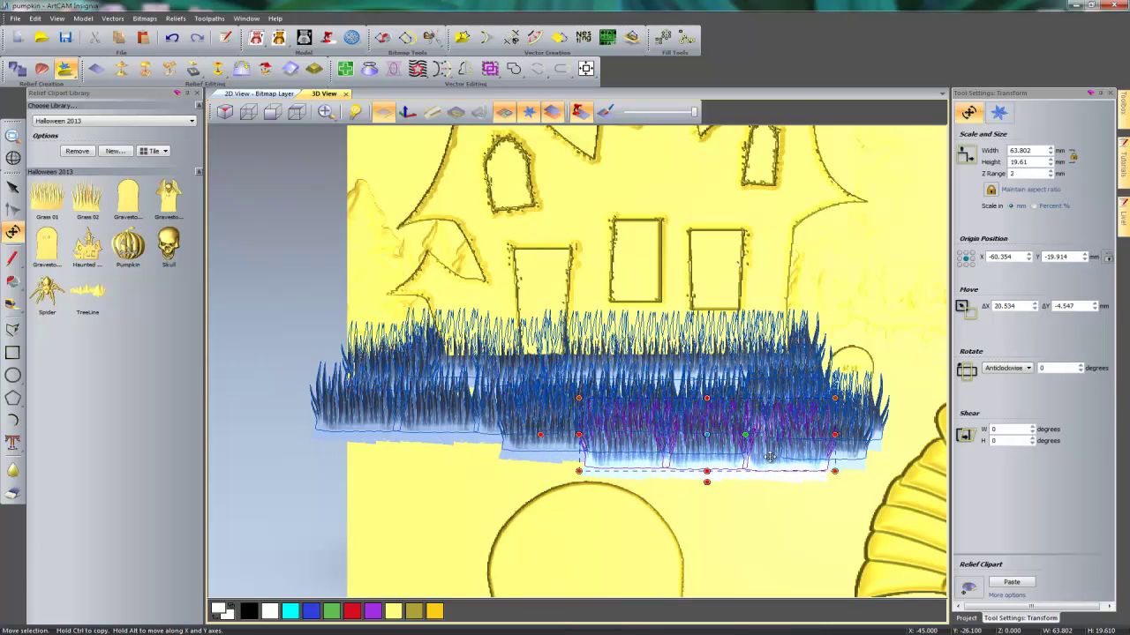
left_click(527, 445)
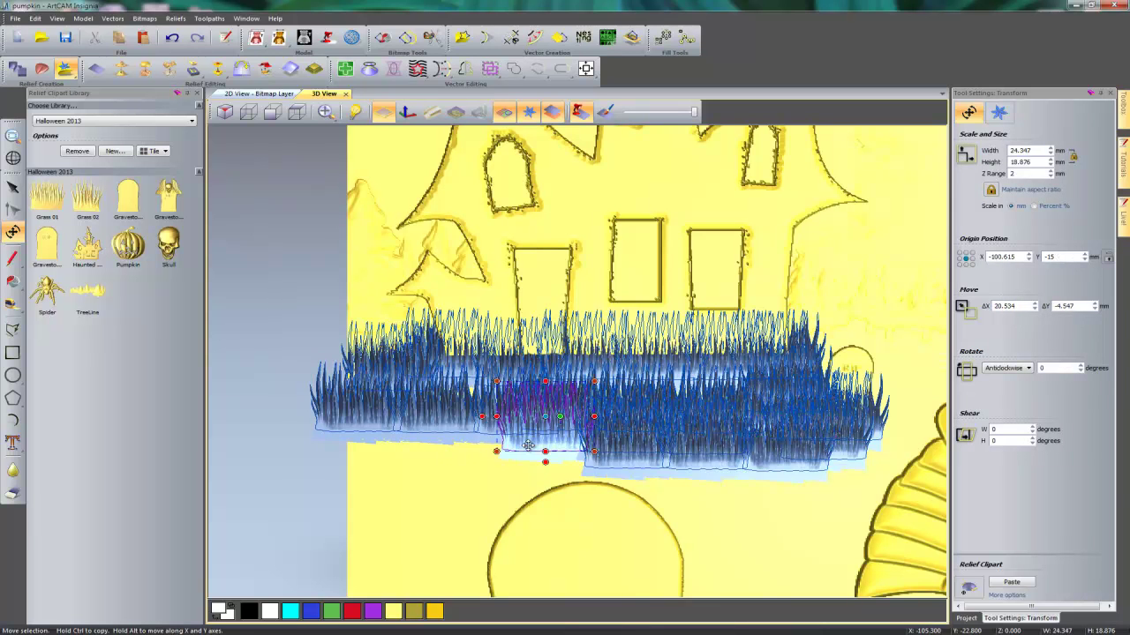
left_click_drag(530, 451, 451, 480)
key("Escape")
key("Escape")
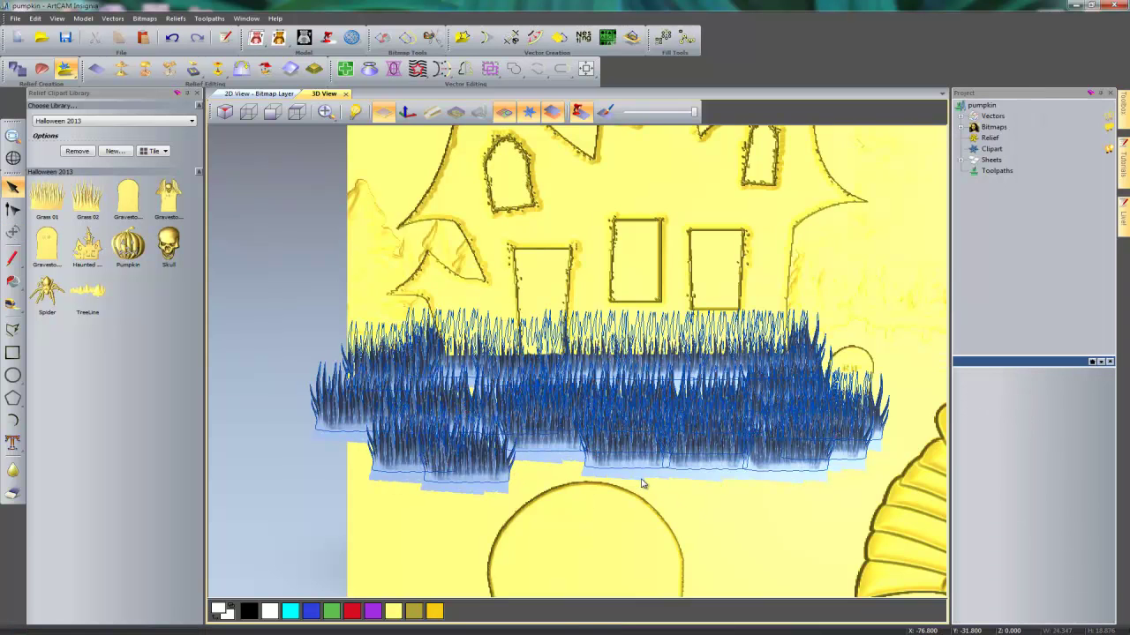
Step: Select all the grass patches together and paste them onto the relief
scroll(640, 476, "down", 2)
key("ctrl+a")
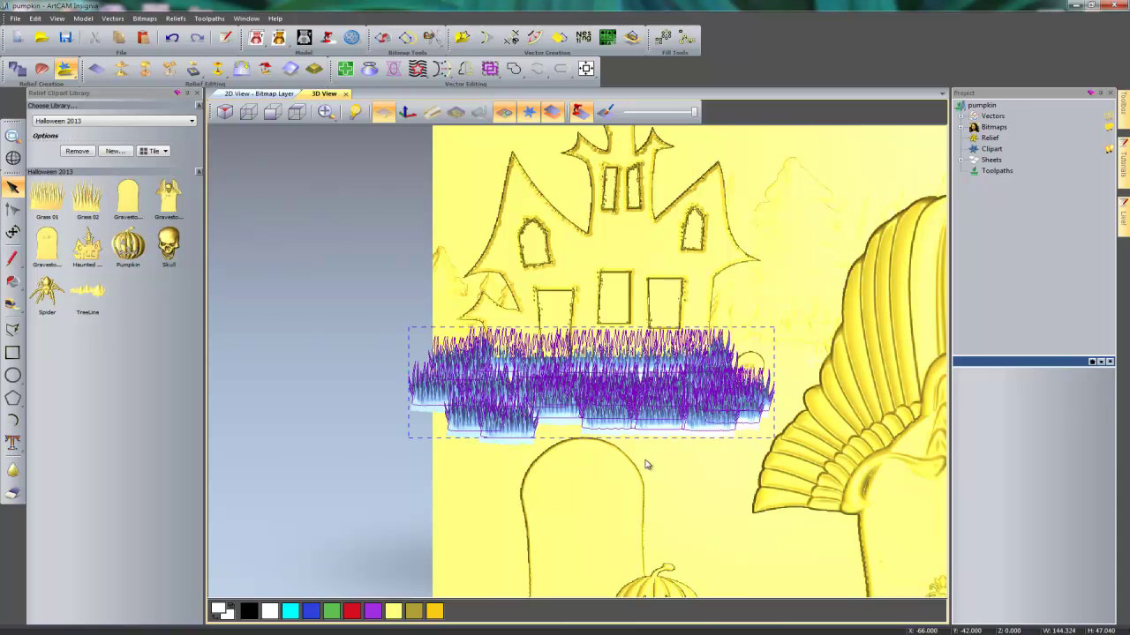
key("Escape")
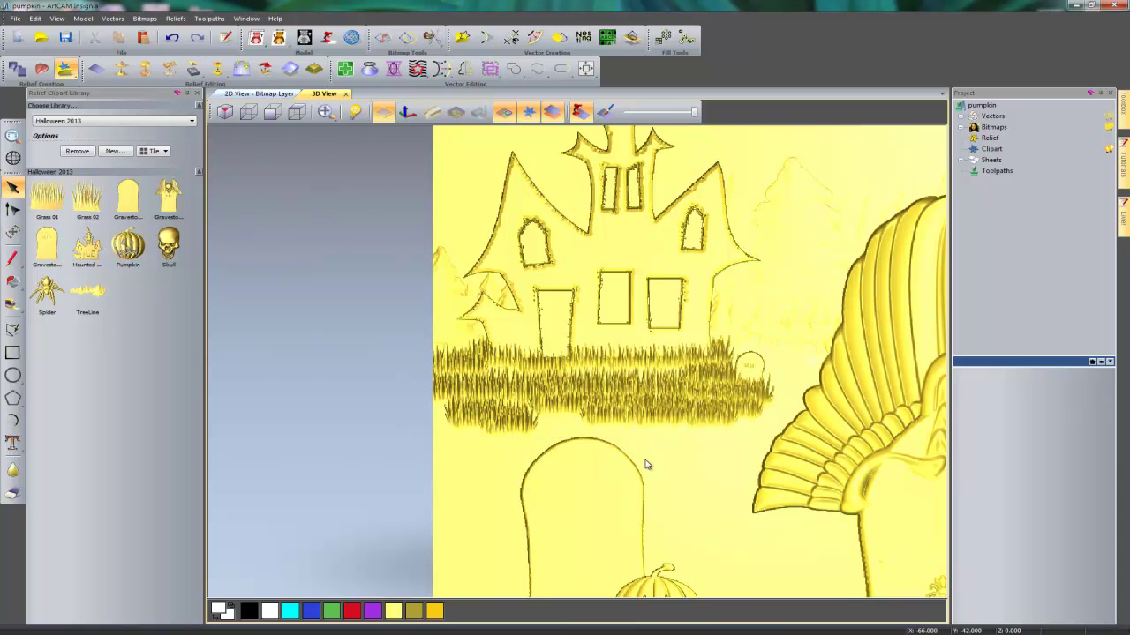
Step: Set up the sculpting eraser with an 18-pixel radius, 12% strength and 100% smoothness, erasing to the base plane
scroll(658, 423, "down", 4)
scroll(630, 383, "up", 4)
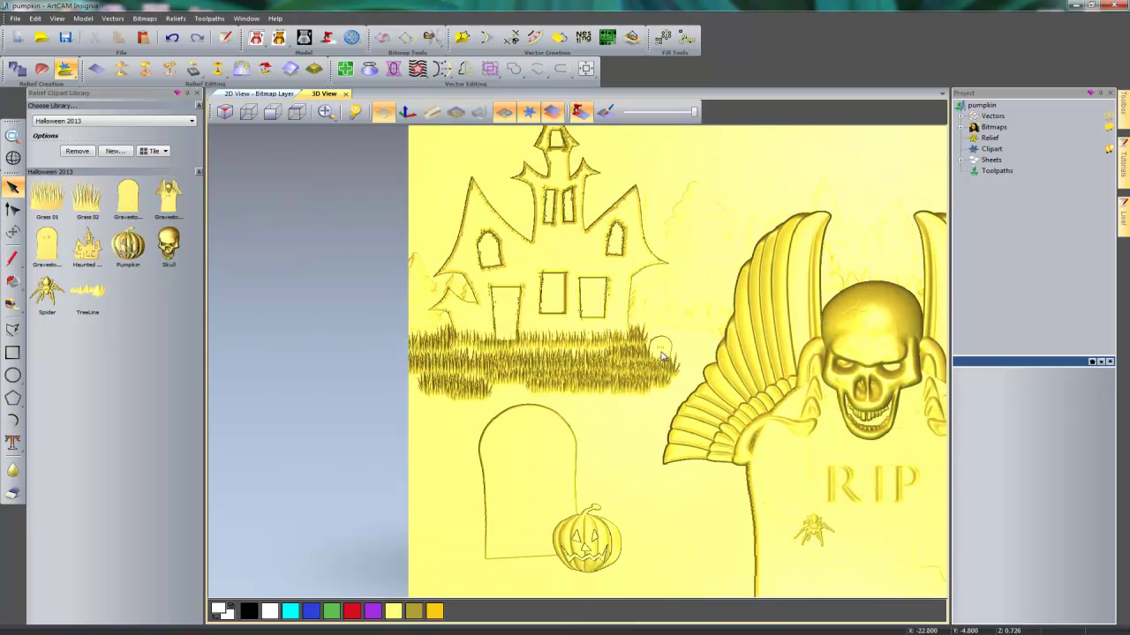
scroll(565, 353, "up", 2)
left_click_drag(473, 421, 492, 446)
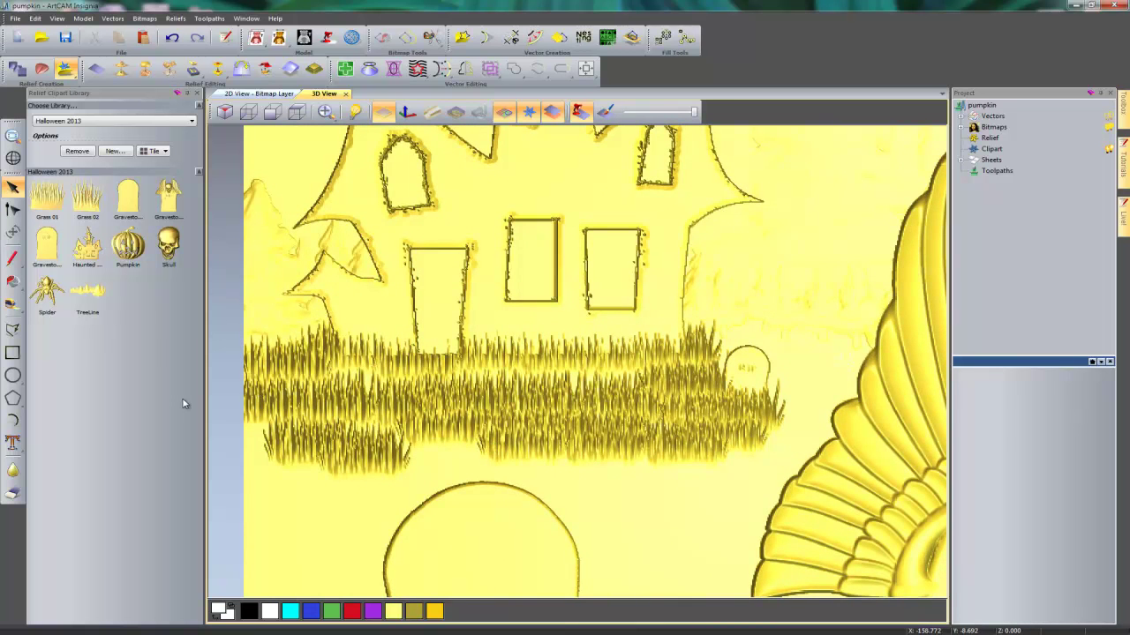
left_click(13, 494)
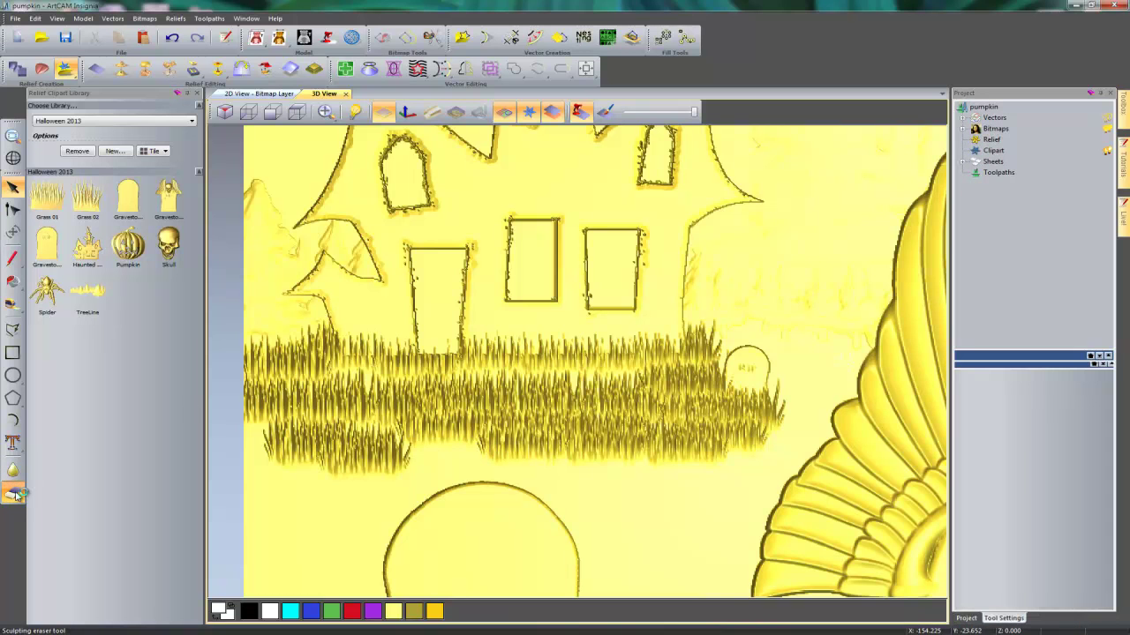
mouse_move(998, 161)
left_mouse_down()
mouse_move(1018, 162)
mouse_move(1007, 161)
left_mouse_up()
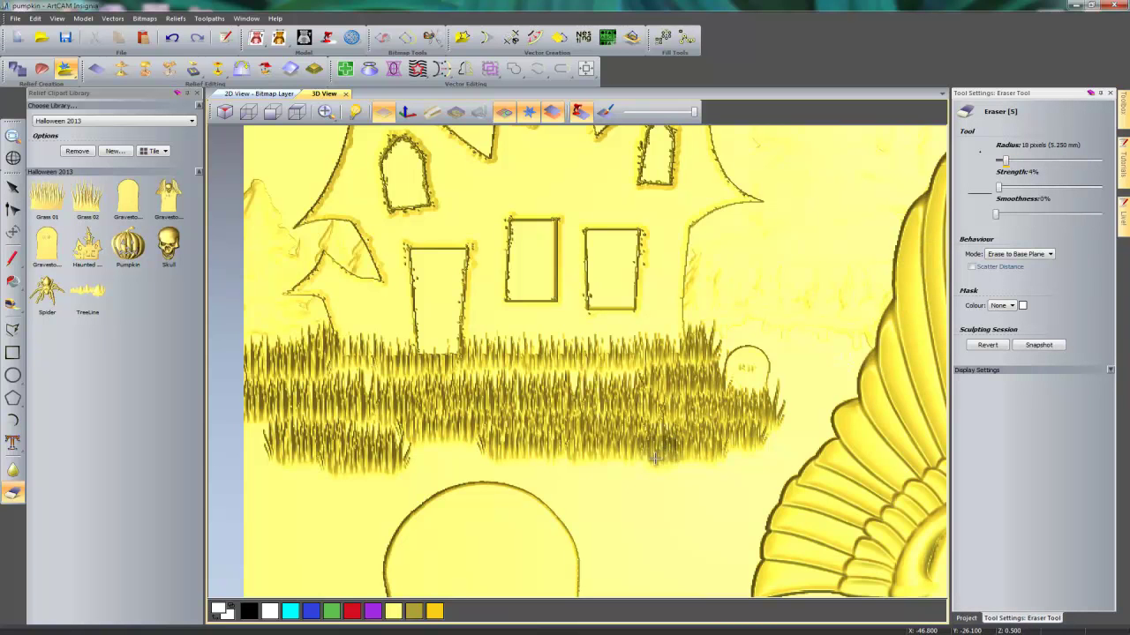
left_click_drag(998, 216, 1123, 220)
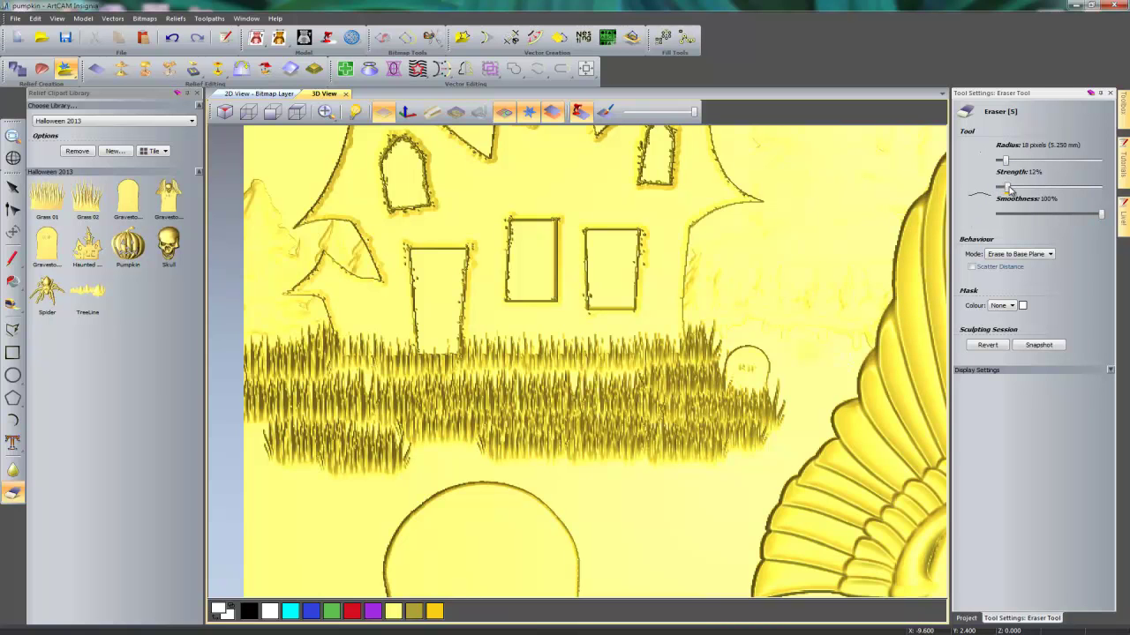
Step: Erase parts of the lower grass rows below the haunted house so the lawn fades out unevenly, and finish sculpting
mouse_move(747, 450)
left_mouse_down()
mouse_move(715, 414)
mouse_move(770, 431)
mouse_move(709, 418)
mouse_move(762, 436)
mouse_move(722, 415)
mouse_move(785, 421)
left_mouse_up()
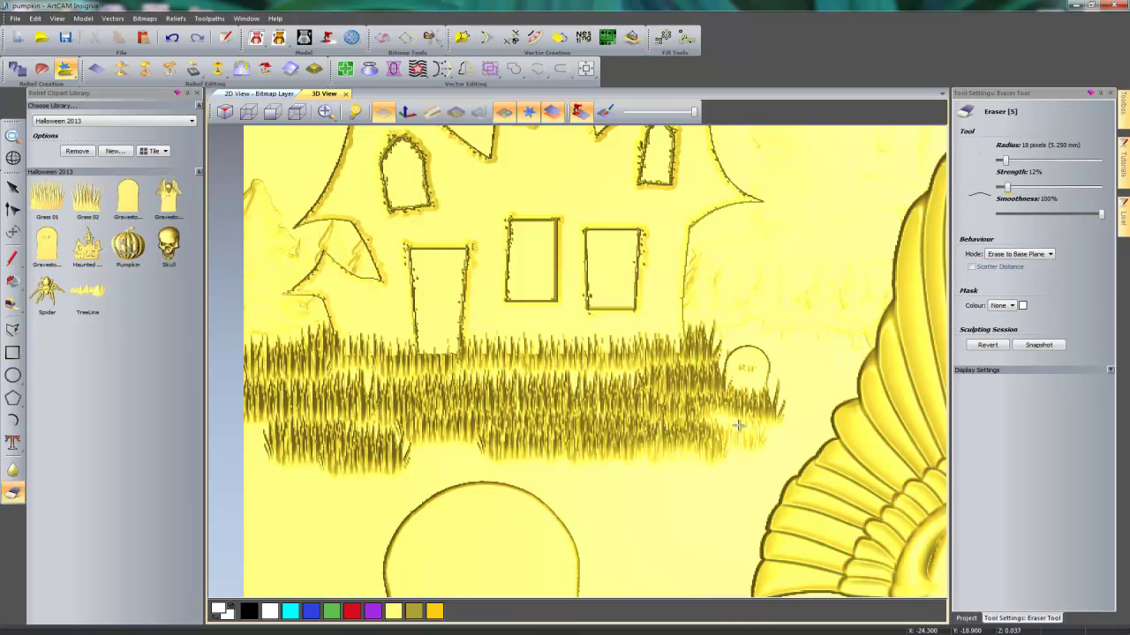
mouse_move(704, 401)
left_mouse_down()
mouse_move(750, 418)
mouse_move(762, 436)
mouse_move(699, 395)
mouse_move(738, 442)
mouse_move(749, 436)
mouse_move(634, 406)
mouse_move(680, 406)
mouse_move(671, 397)
mouse_move(630, 393)
mouse_move(693, 413)
mouse_move(613, 401)
mouse_move(647, 400)
mouse_move(641, 392)
mouse_move(579, 408)
mouse_move(621, 444)
mouse_move(563, 430)
mouse_move(651, 449)
mouse_move(595, 449)
mouse_move(650, 450)
mouse_move(594, 433)
mouse_move(650, 451)
mouse_move(590, 419)
mouse_move(564, 424)
mouse_move(618, 447)
mouse_move(510, 437)
mouse_move(507, 446)
mouse_move(561, 448)
mouse_move(504, 454)
mouse_move(596, 447)
mouse_move(537, 403)
mouse_move(461, 404)
mouse_move(571, 385)
mouse_move(466, 392)
mouse_move(537, 386)
mouse_move(457, 408)
mouse_move(545, 398)
mouse_move(562, 385)
mouse_move(500, 387)
mouse_move(397, 409)
mouse_move(413, 438)
mouse_move(400, 453)
mouse_move(322, 468)
mouse_move(429, 457)
mouse_move(337, 466)
mouse_move(372, 459)
mouse_move(292, 434)
mouse_move(396, 434)
mouse_move(386, 453)
mouse_move(300, 441)
mouse_move(401, 388)
mouse_move(291, 390)
mouse_move(371, 380)
mouse_move(458, 399)
mouse_move(389, 402)
mouse_move(481, 433)
mouse_move(458, 435)
mouse_move(580, 439)
left_mouse_up()
mouse_move(417, 448)
left_mouse_down()
mouse_move(238, 418)
mouse_move(280, 405)
mouse_move(256, 414)
mouse_move(339, 409)
mouse_move(290, 406)
mouse_move(263, 394)
mouse_move(257, 372)
mouse_move(259, 397)
mouse_move(575, 401)
mouse_move(667, 386)
mouse_move(576, 390)
left_mouse_up()
scroll(539, 437, "down", 2)
scroll(657, 414, "up", 1)
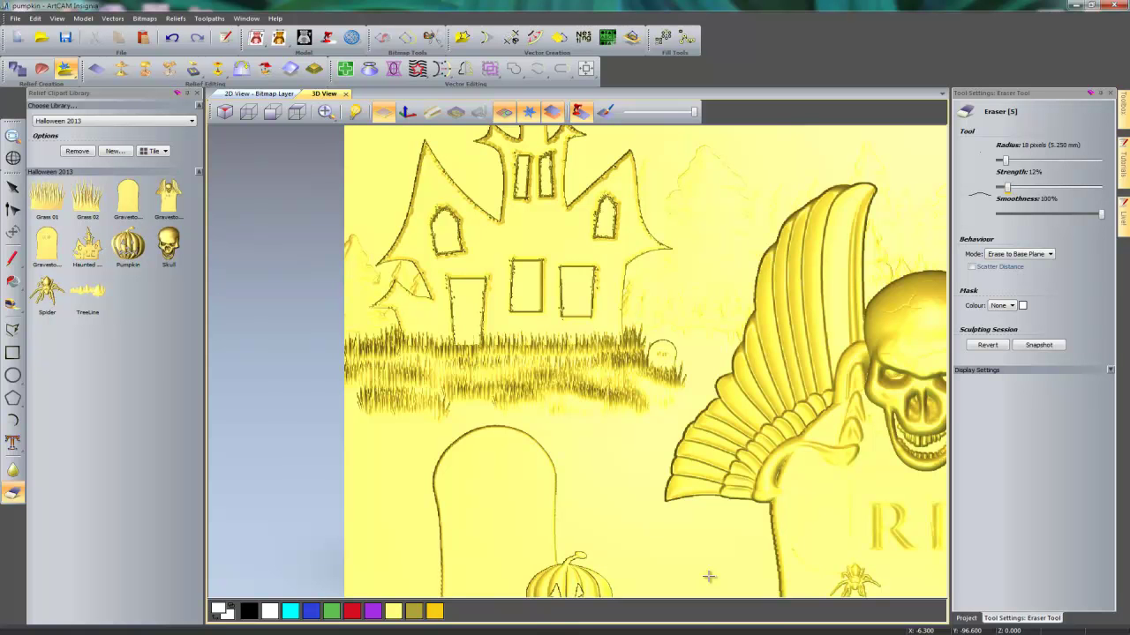
middle_click_drag(615, 485, 539, 335)
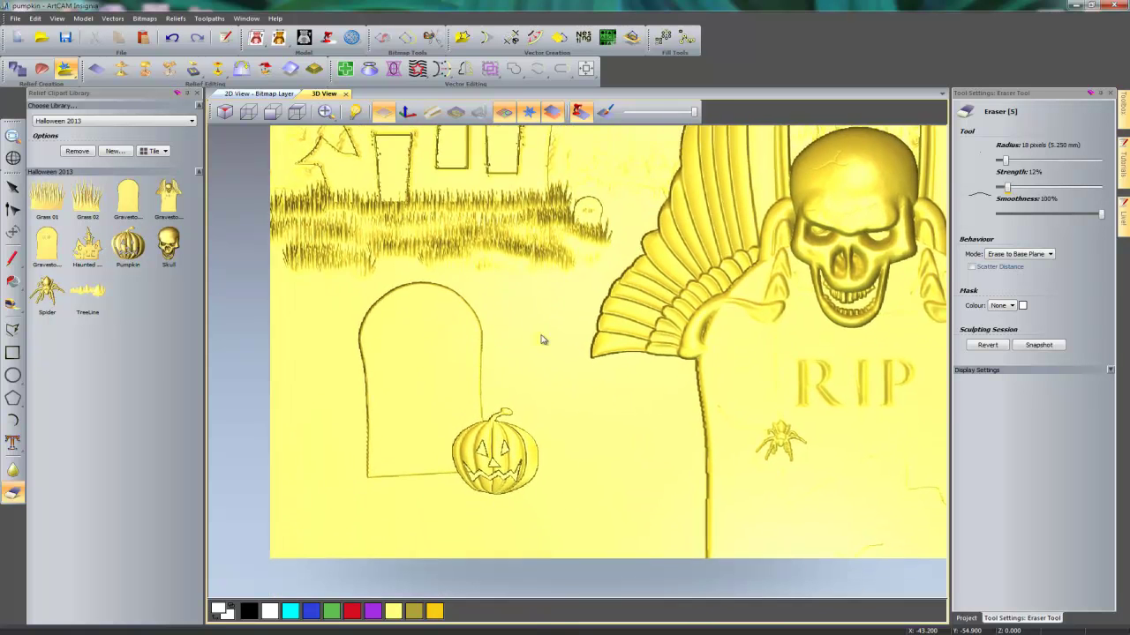
key("Escape")
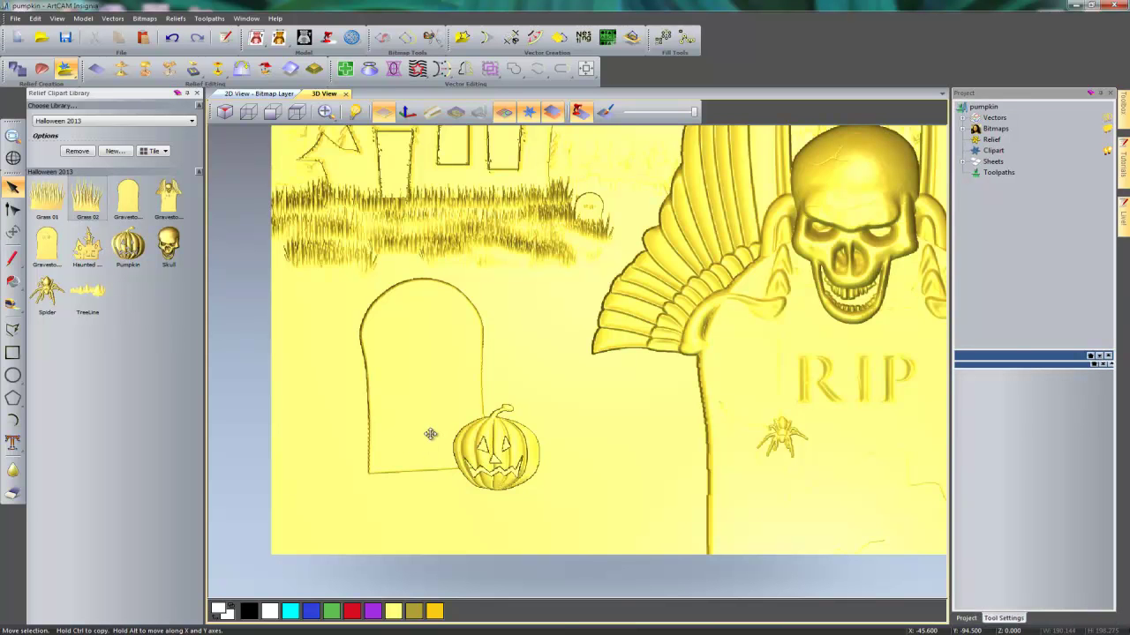
Step: Add the Grass 02 clipart at the plain gravestone's lower left corner and scale it to about 44 × 46 mm
left_click_drag(430, 434, 513, 351)
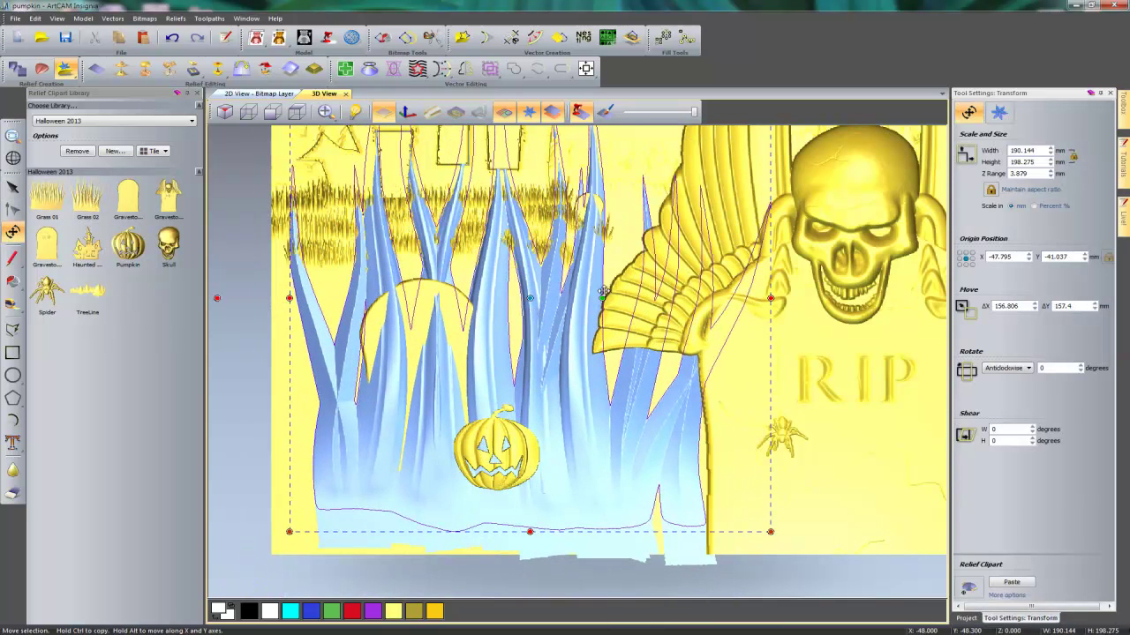
scroll(546, 270, "down", 2)
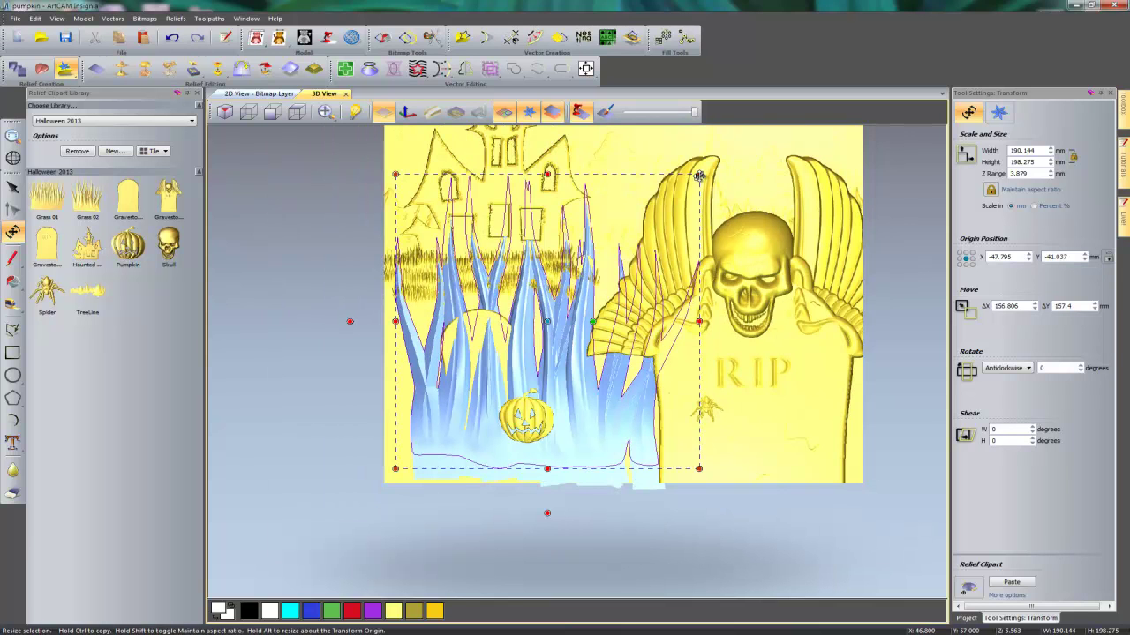
left_click_drag(697, 183, 465, 401)
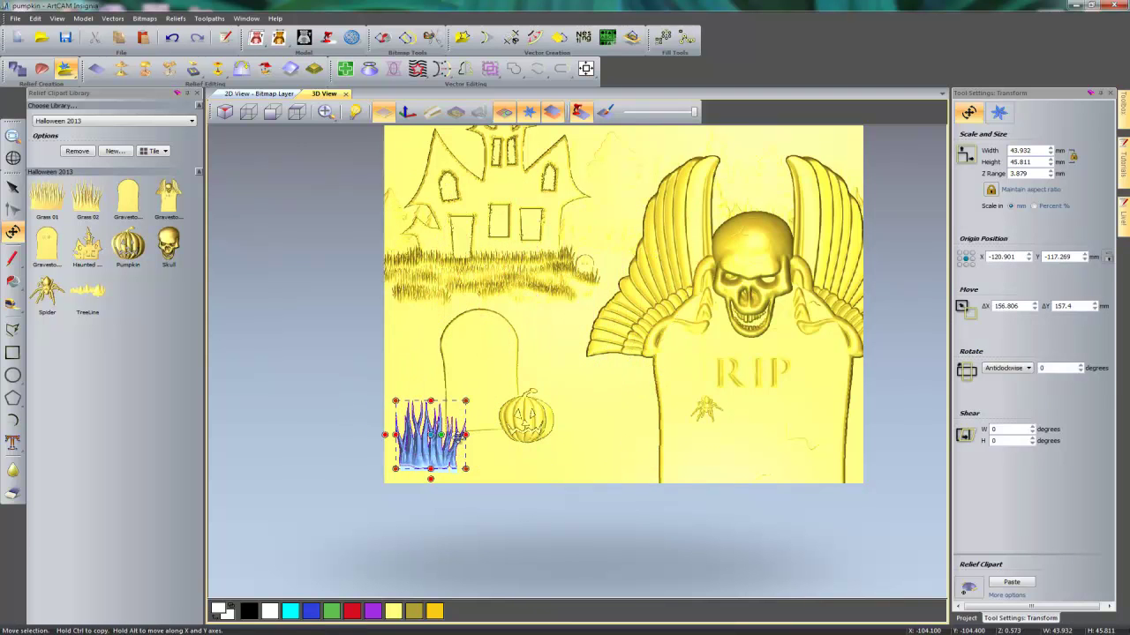
Step: Copy the tall grass along the plain gravestone's base to the pumpkin and set the Z range of the copy there to 2 mm
scroll(371, 432, "up", 3)
left_click_drag(481, 491, 641, 424)
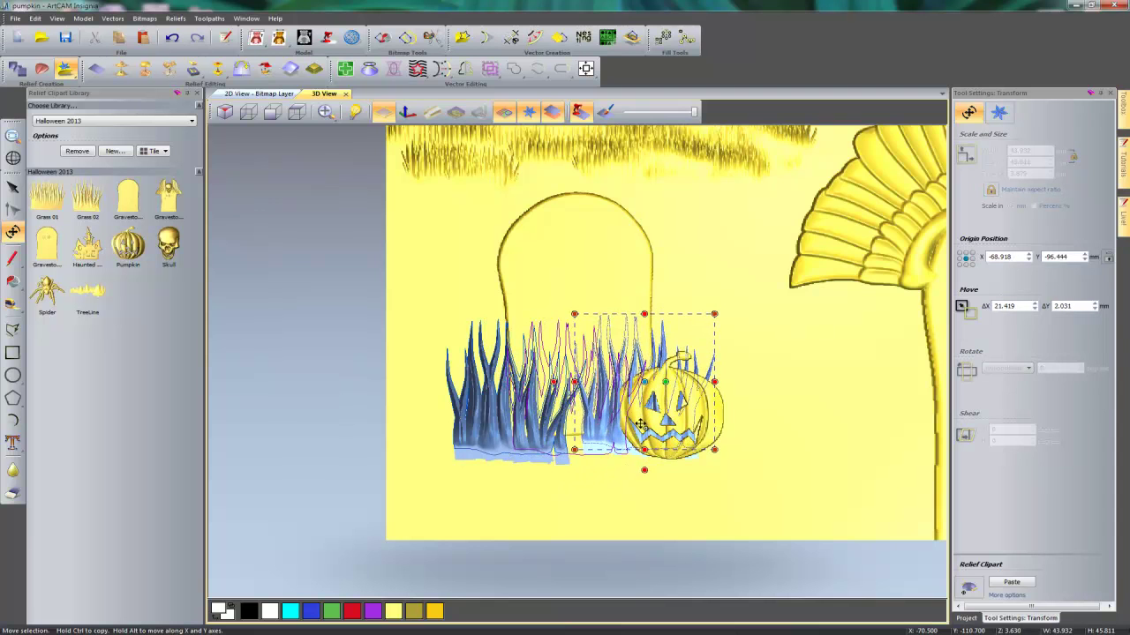
scroll(649, 423, "up", 4)
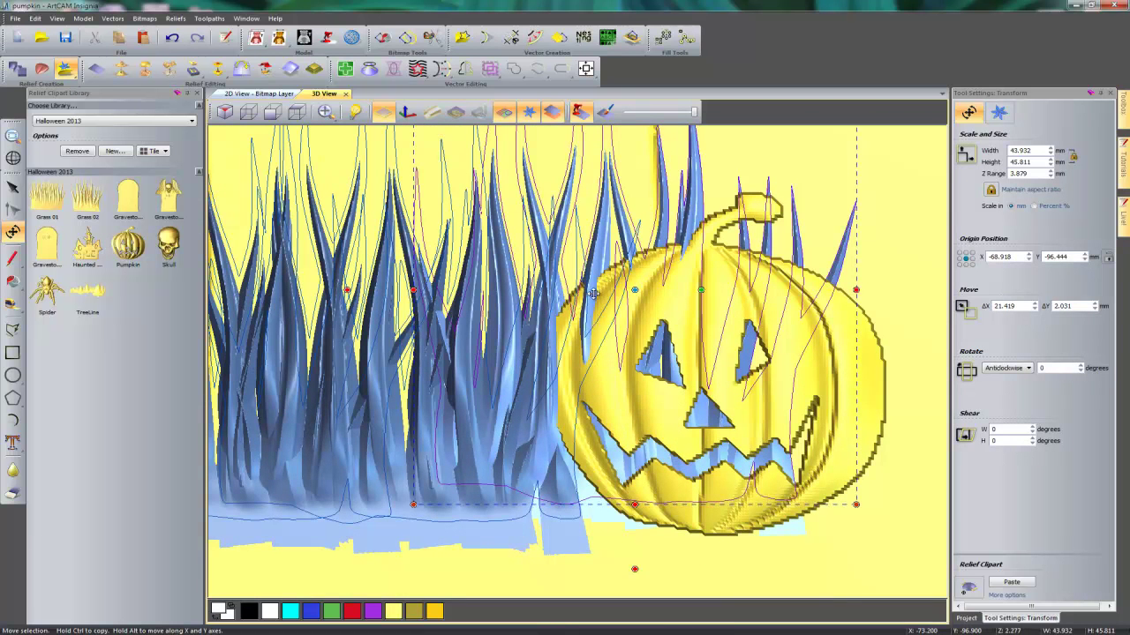
double_click(1019, 174)
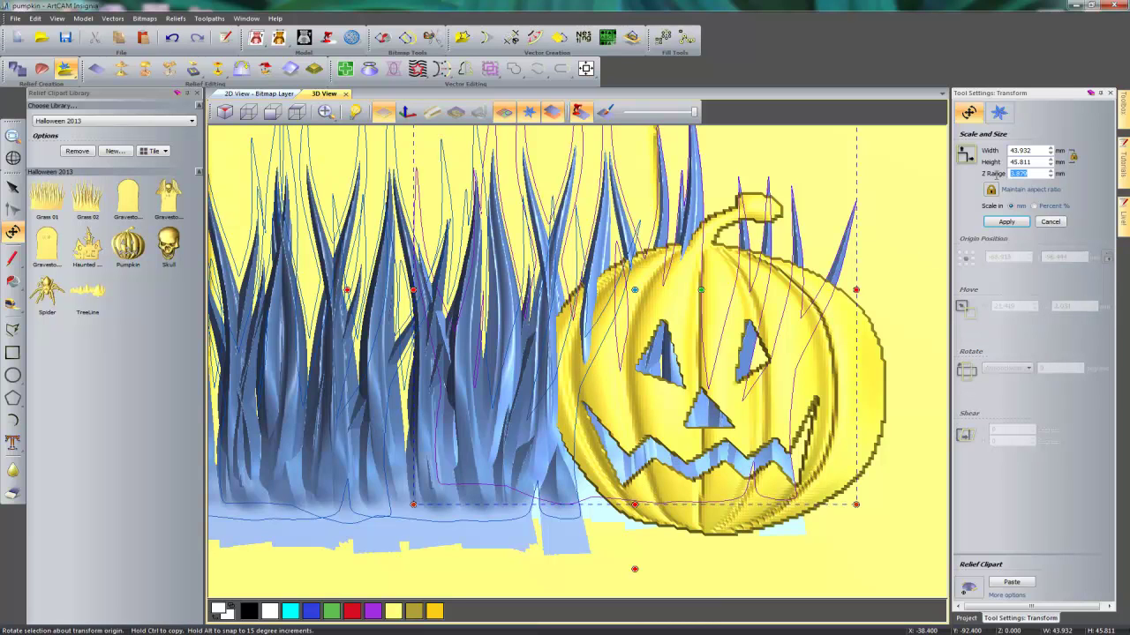
left_click(1006, 222)
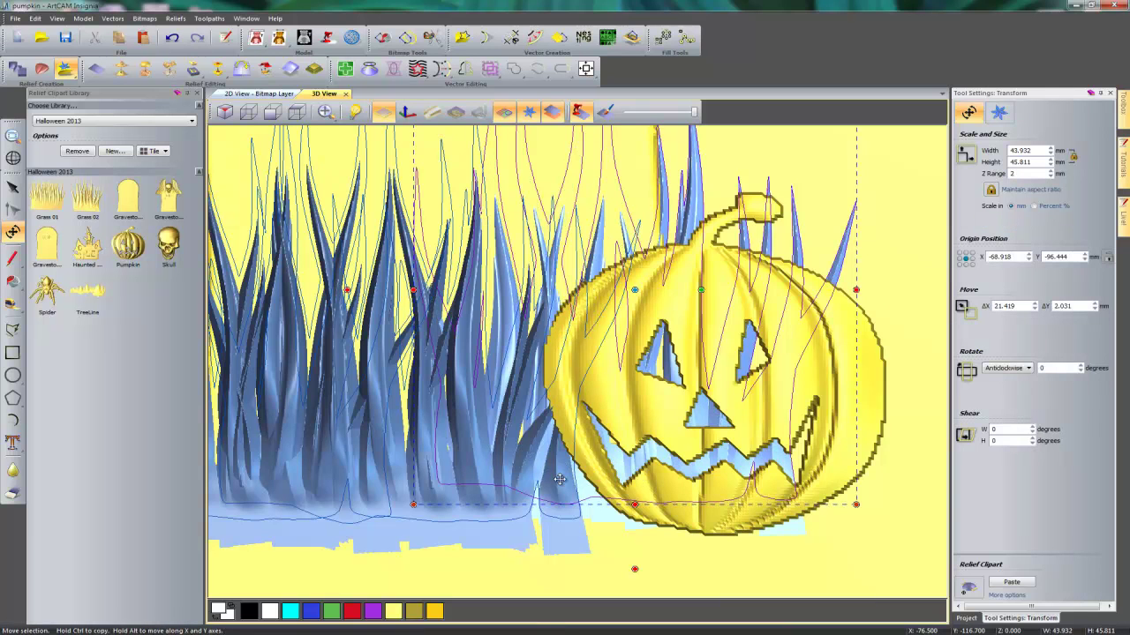
left_click(630, 542)
Step: Select the tall grass patches in front of the plain gravestone and paste them onto the relief
scroll(515, 484, "down", 3)
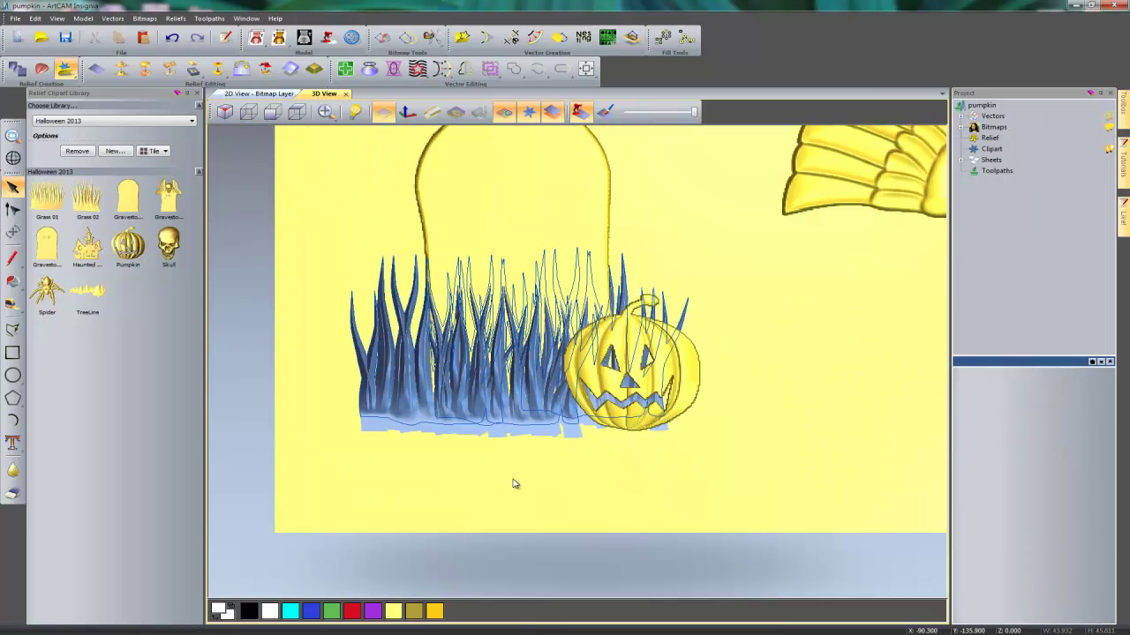
left_click(369, 364)
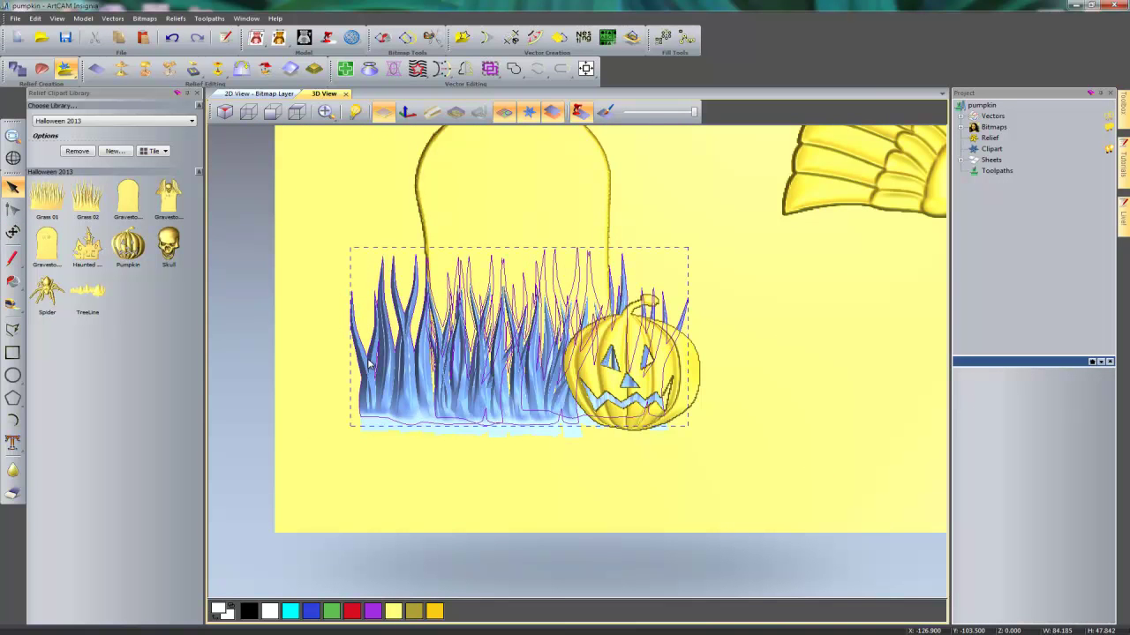
left_click(377, 365)
middle_click_drag(544, 453, 555, 477)
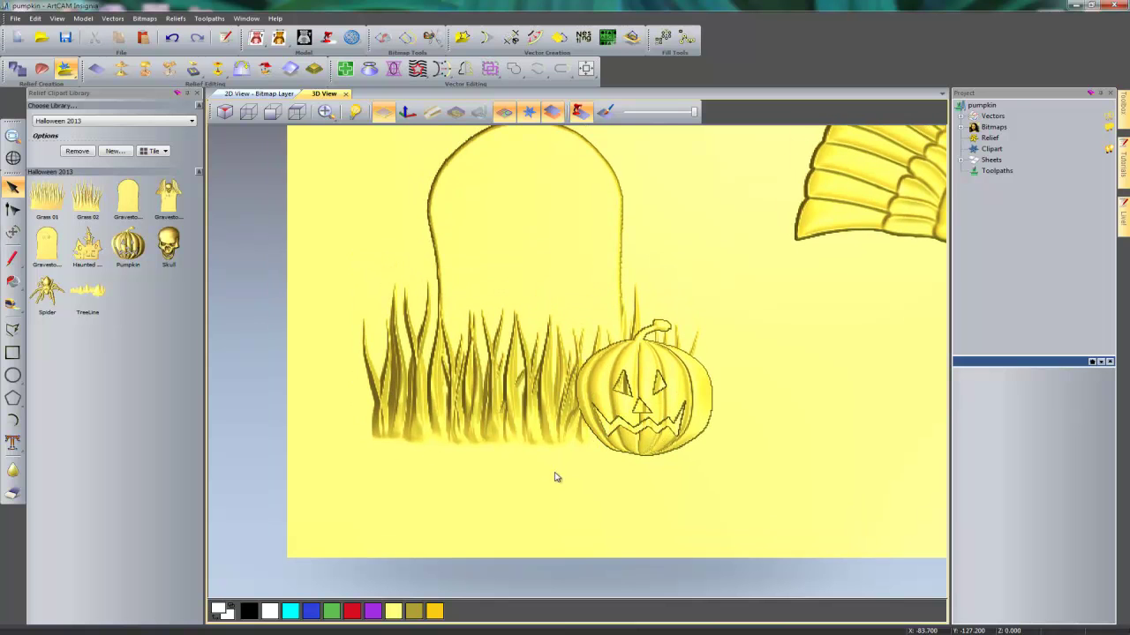
Step: Fade the bottom edge of the tall grass into the background using the sculpting eraser with a 37-pixel radius
left_click(12, 493)
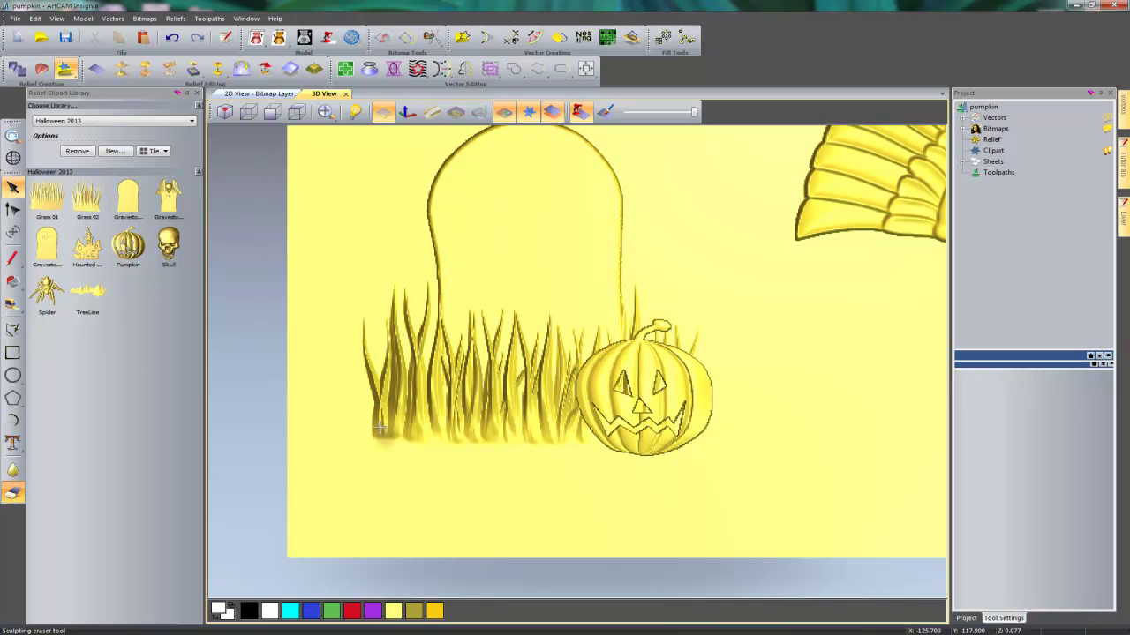
left_click_drag(1005, 161, 1017, 160)
mouse_move(373, 405)
left_mouse_down()
mouse_move(391, 434)
mouse_move(382, 384)
mouse_move(396, 426)
mouse_move(382, 410)
mouse_move(413, 448)
mouse_move(426, 436)
mouse_move(372, 407)
mouse_move(357, 336)
mouse_move(364, 394)
mouse_move(362, 337)
mouse_move(371, 399)
mouse_move(367, 373)
mouse_move(385, 412)
mouse_move(370, 314)
mouse_move(368, 391)
mouse_move(414, 427)
mouse_move(566, 455)
mouse_move(444, 424)
mouse_move(394, 385)
mouse_move(392, 362)
mouse_move(438, 413)
mouse_move(476, 431)
mouse_move(565, 440)
mouse_move(521, 462)
left_mouse_up()
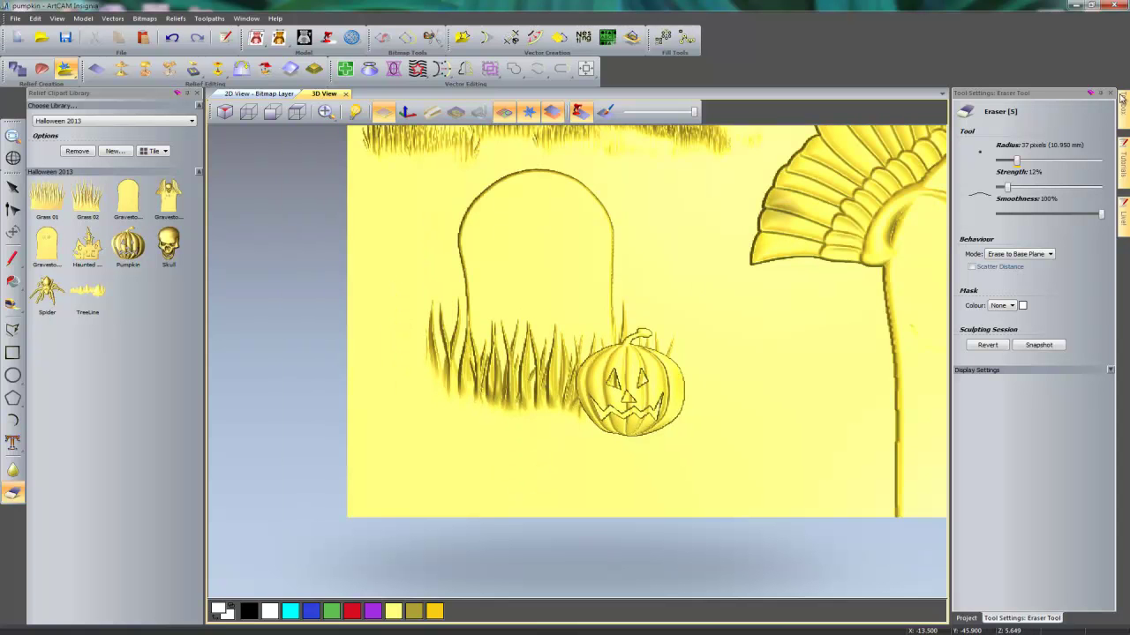
left_click(1114, 95)
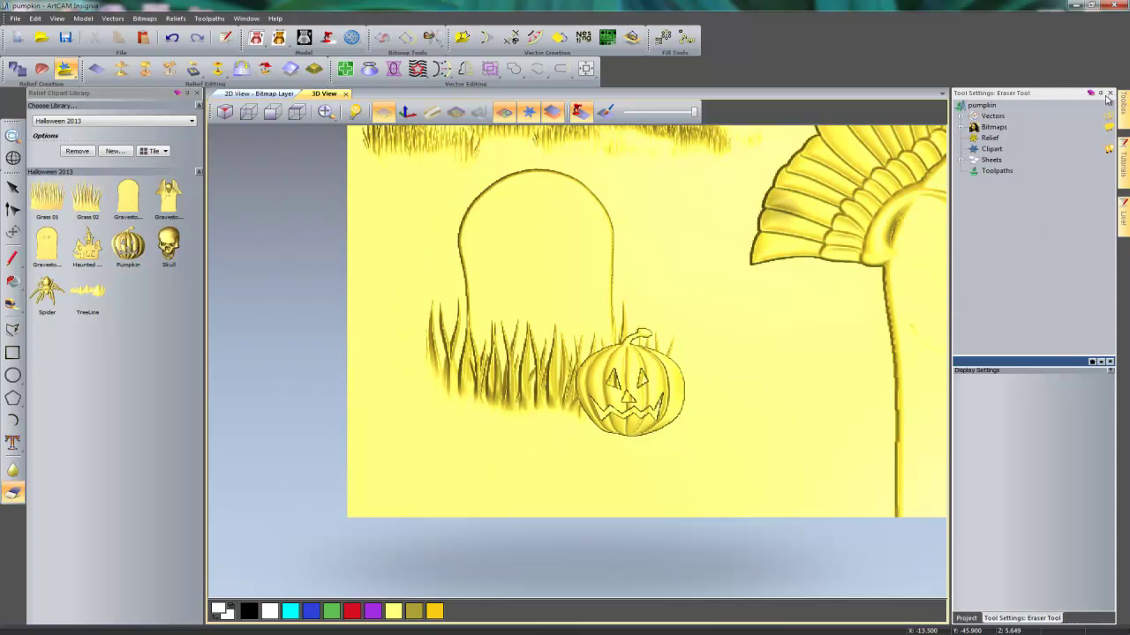
Step: Show the whole relief from above and close the relief clipart library
scroll(554, 338, "down", 3)
key("3")
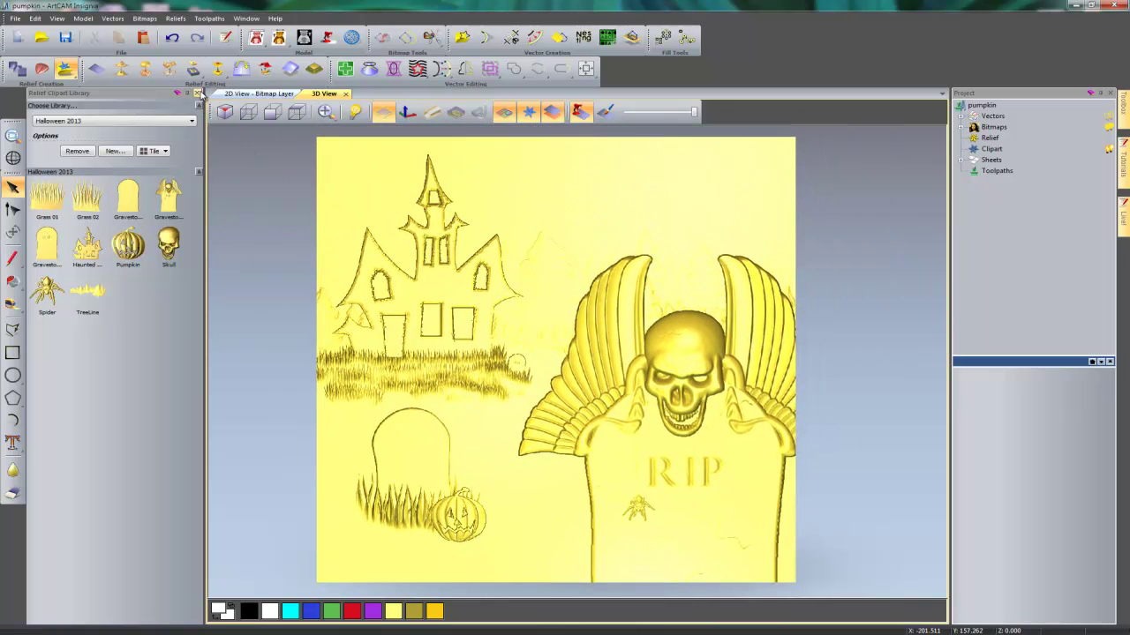
left_click(198, 93)
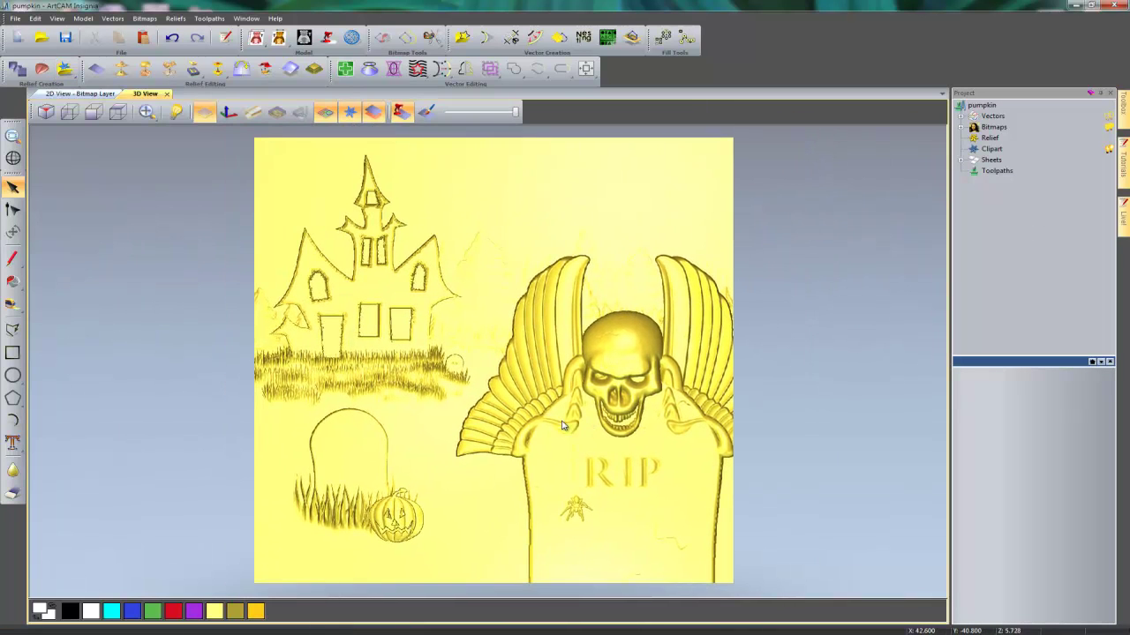